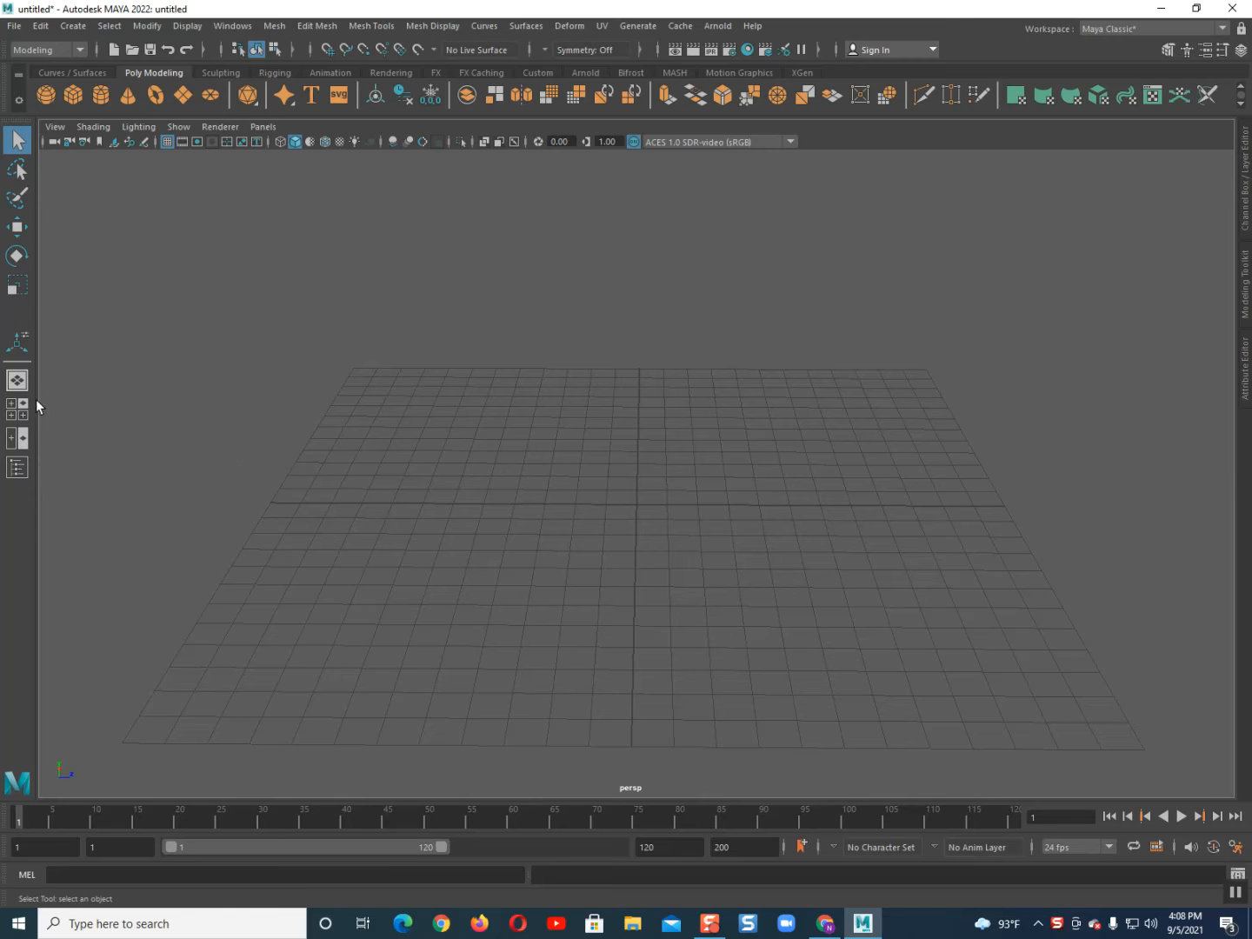
- Import For_Life_24_oz_Tea_Pot_Curve_Red.jpg from the Desktop as an image plane in the front view
key(space)
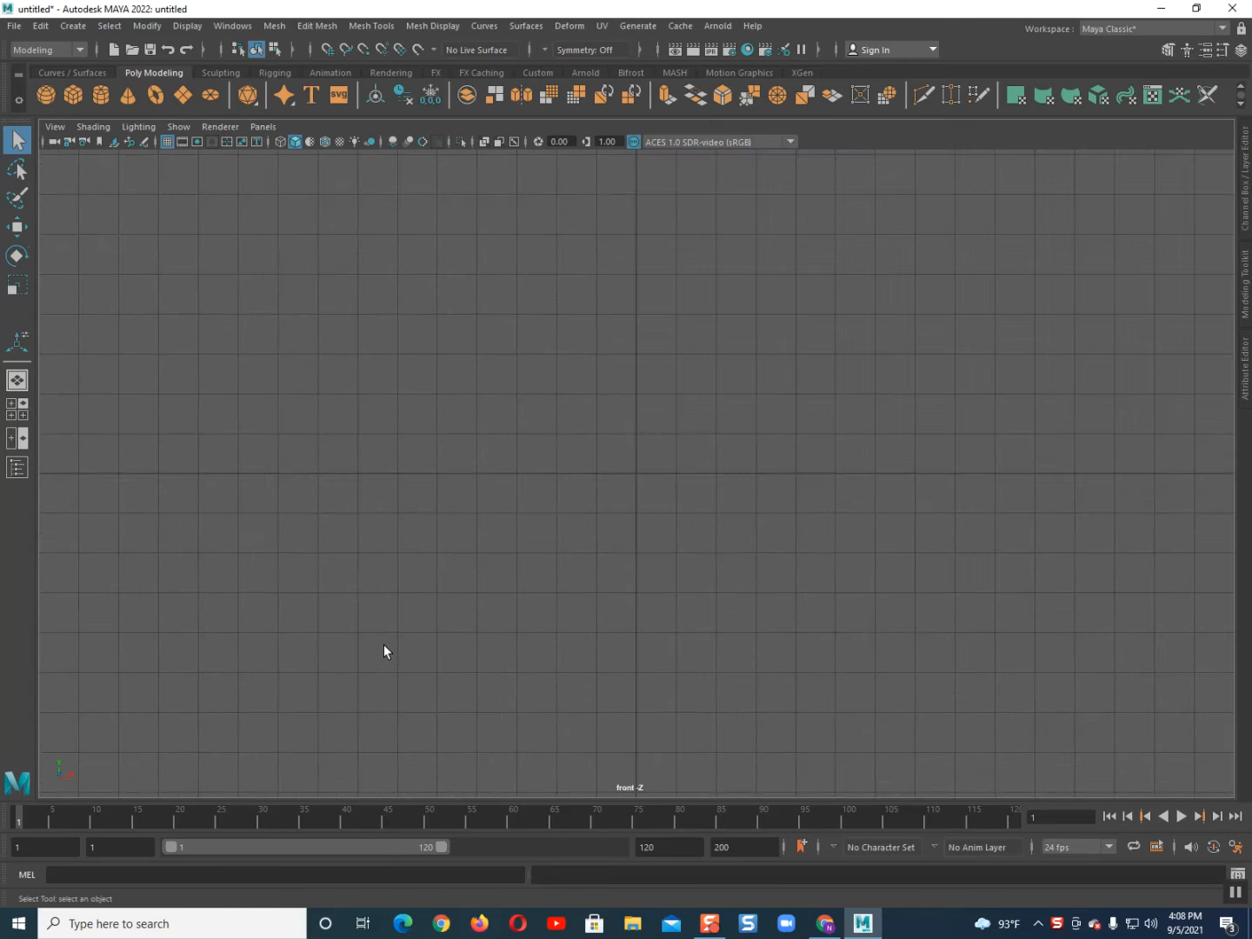
alt+middle_drag(661, 533, 673, 568)
scroll(673, 567, down, 1)
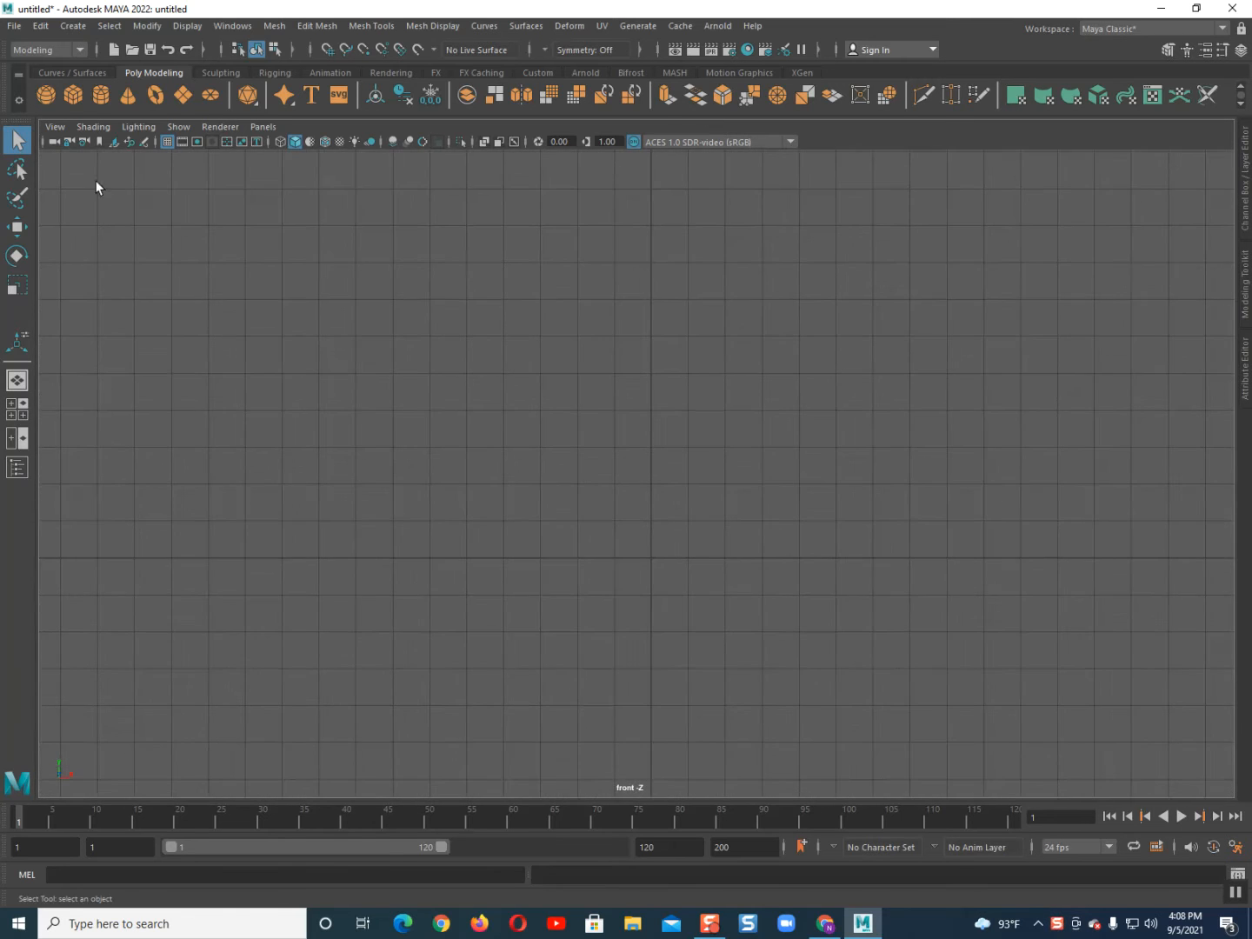
click(113, 141)
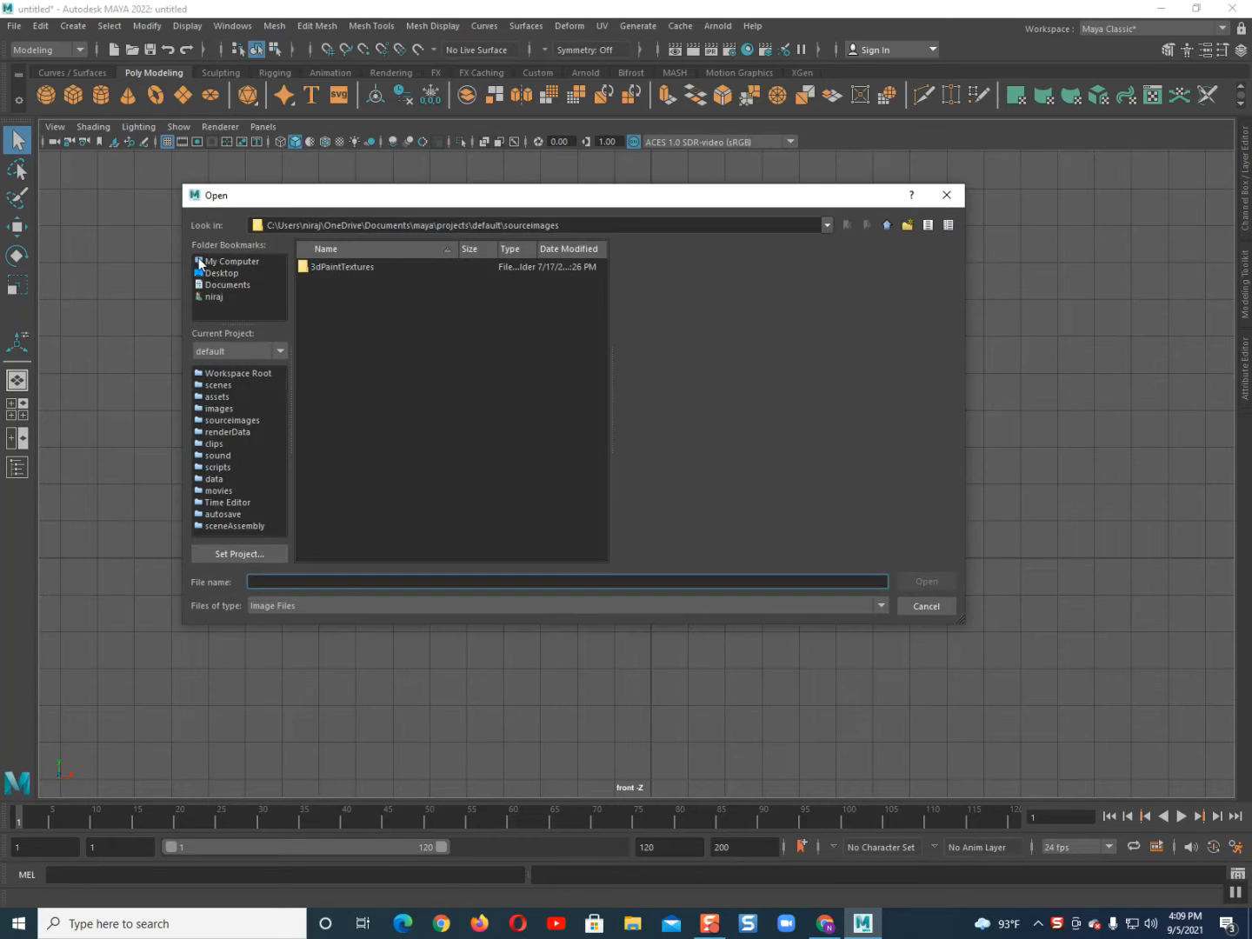
click(223, 273)
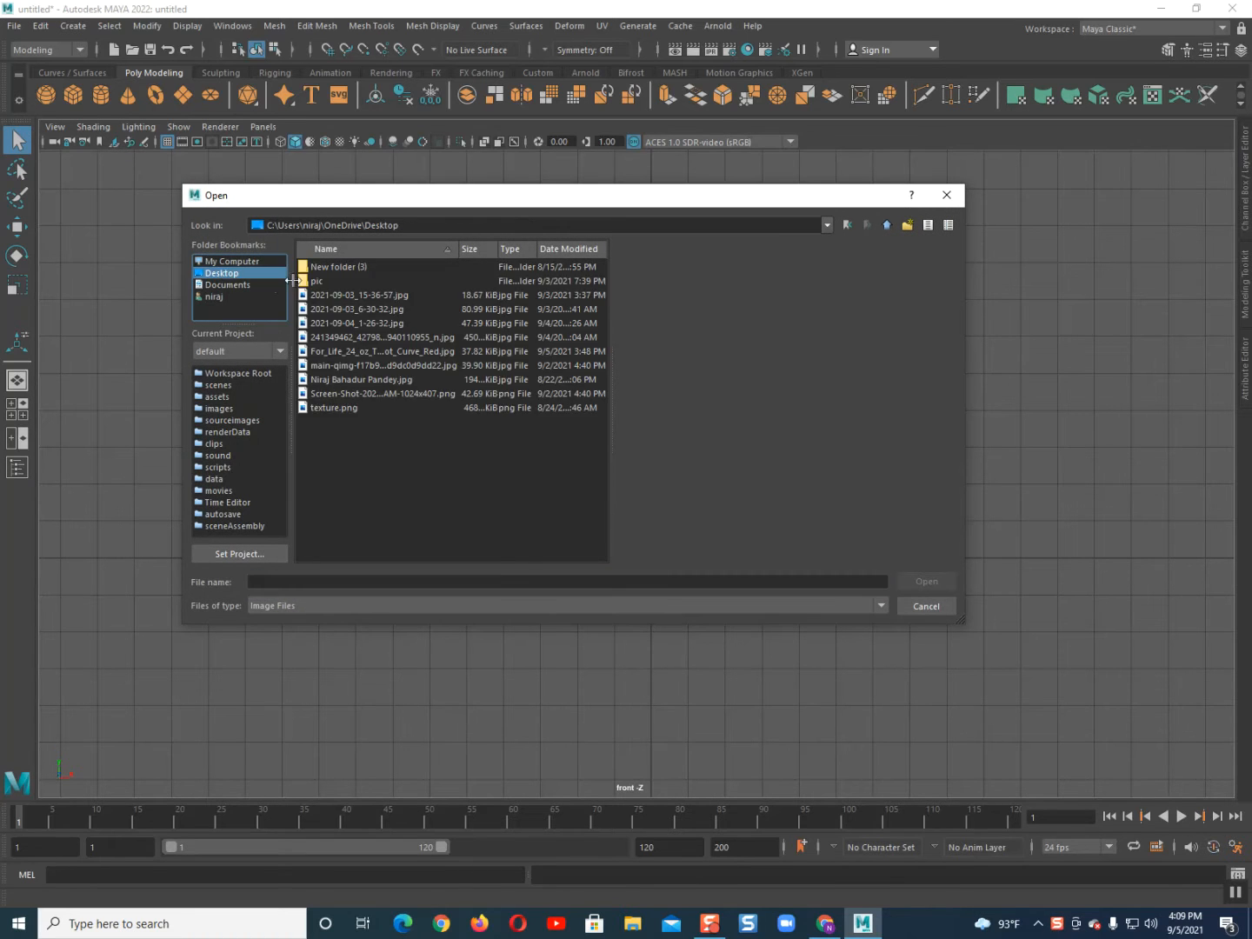
click(341, 337)
click(342, 323)
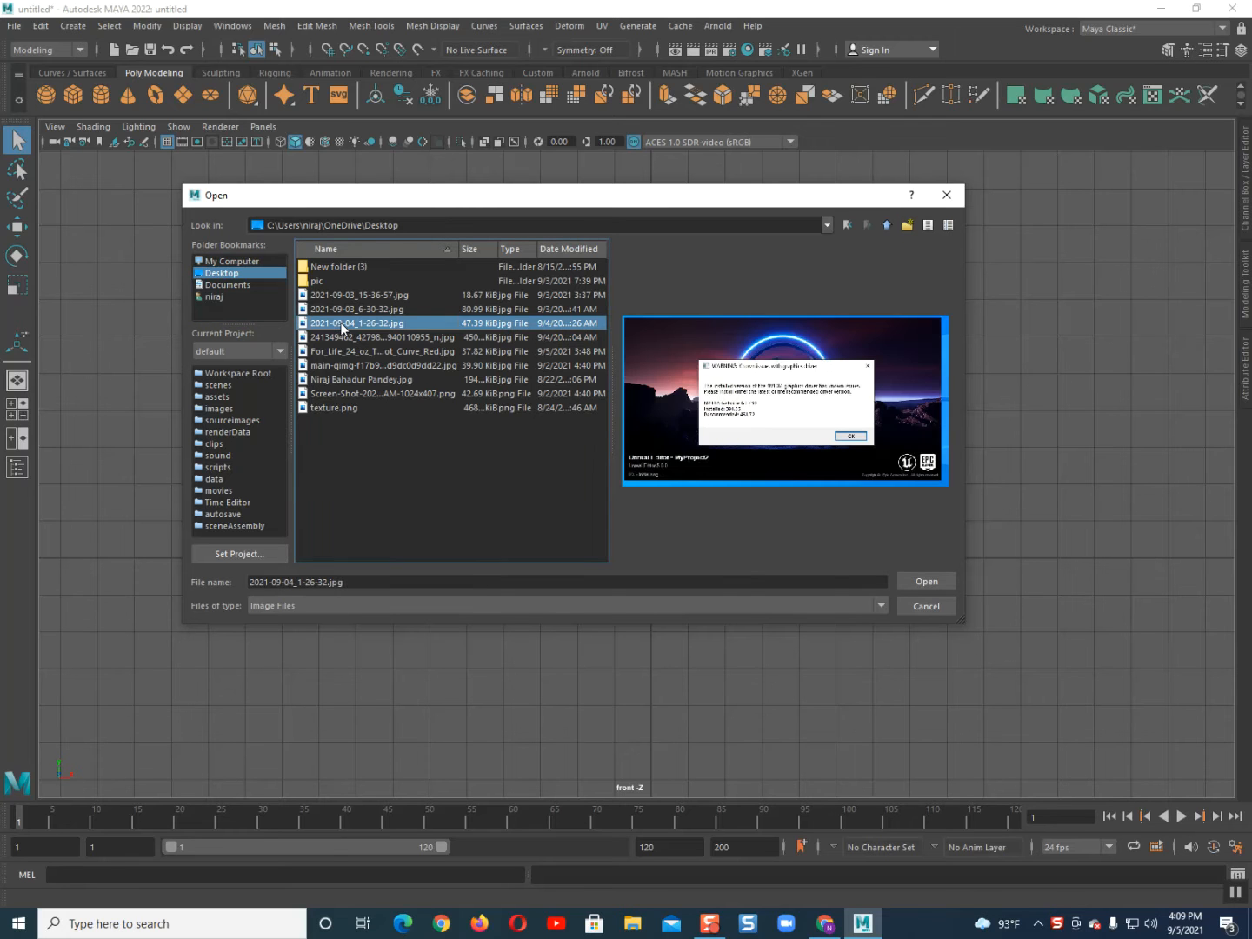
click(354, 351)
double_click(354, 351)
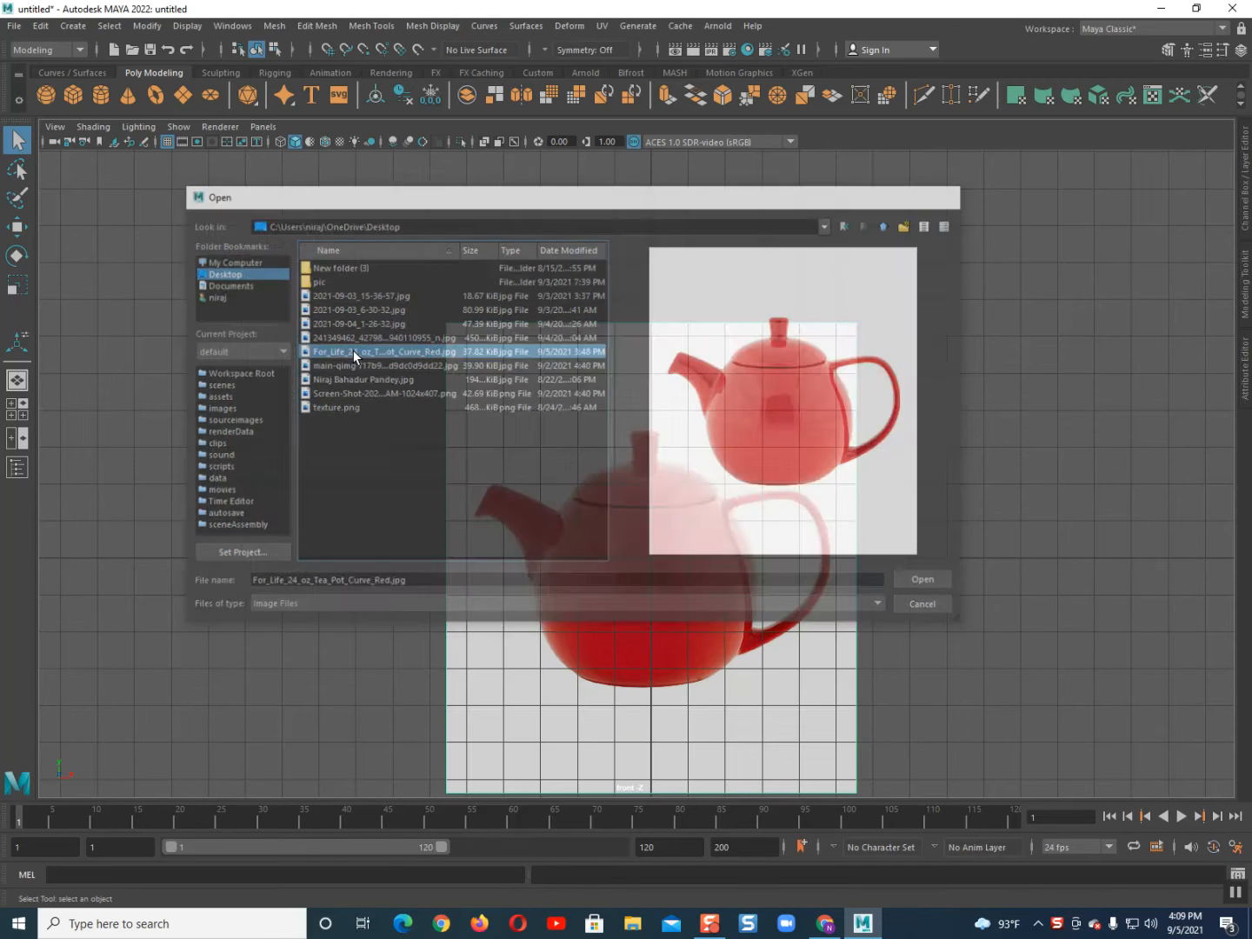
- Put the teapot image plane on a new display layer set to reference so it cannot be selected
scroll(500, 412, up, 2)
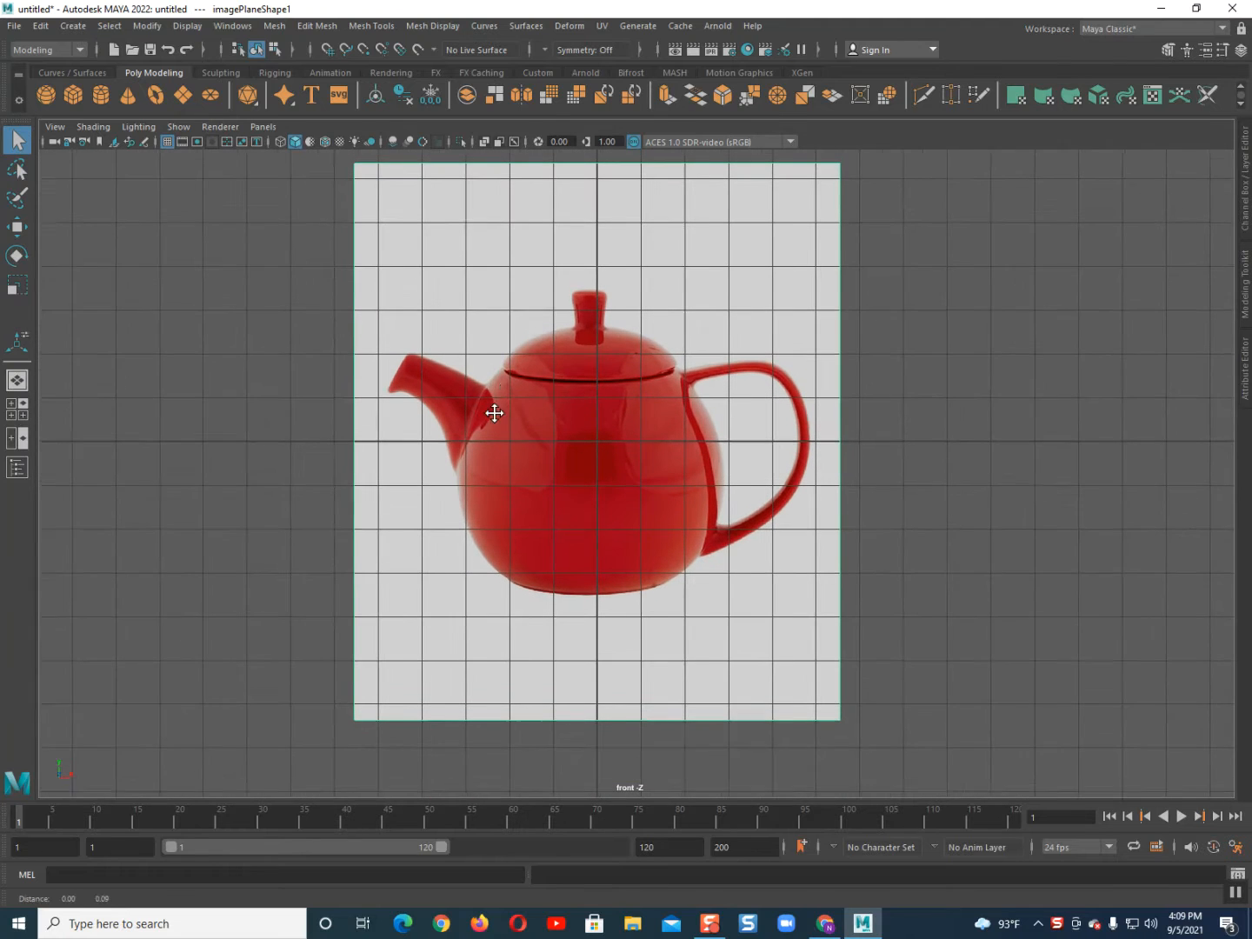
drag(481, 288, 692, 387)
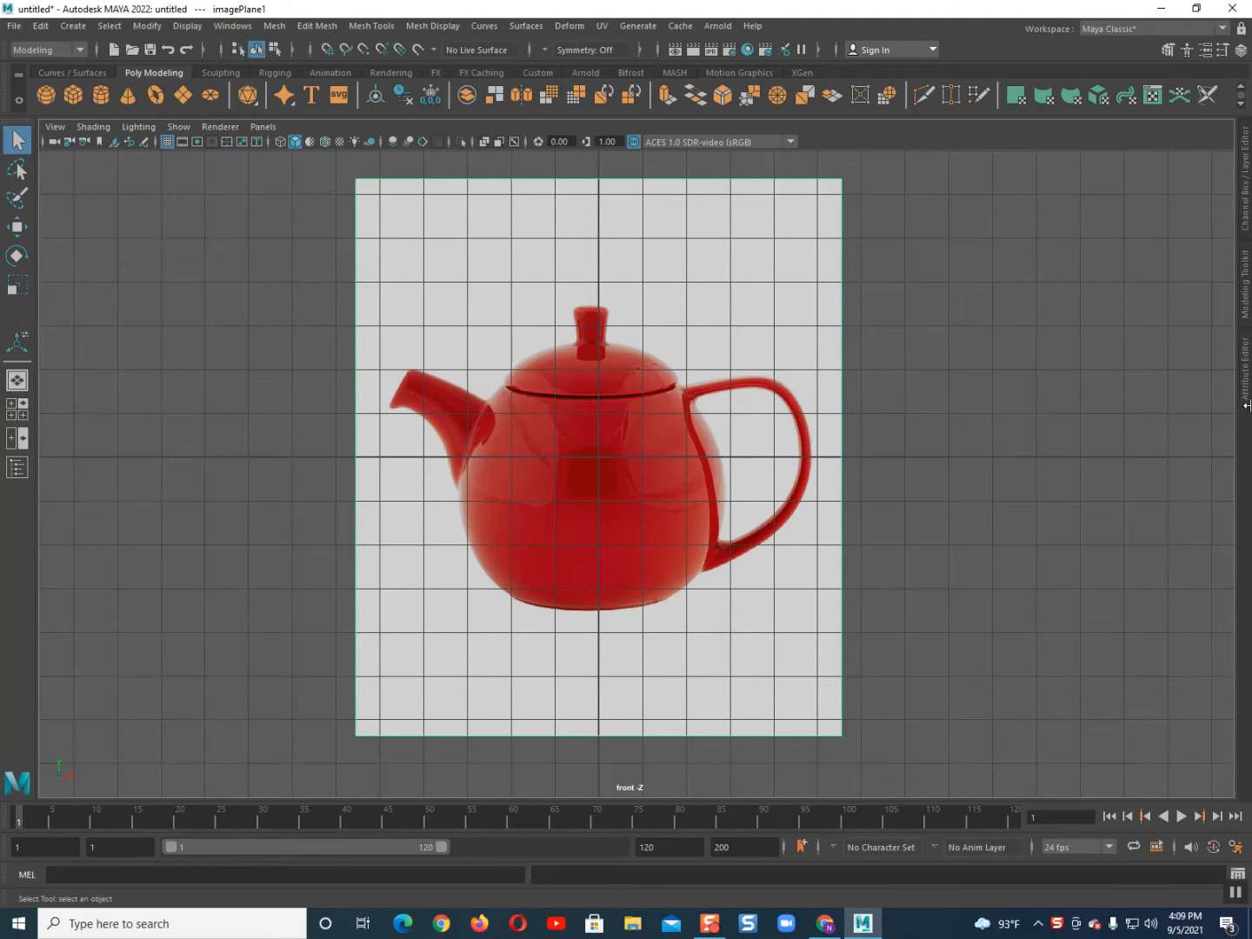
click(1248, 228)
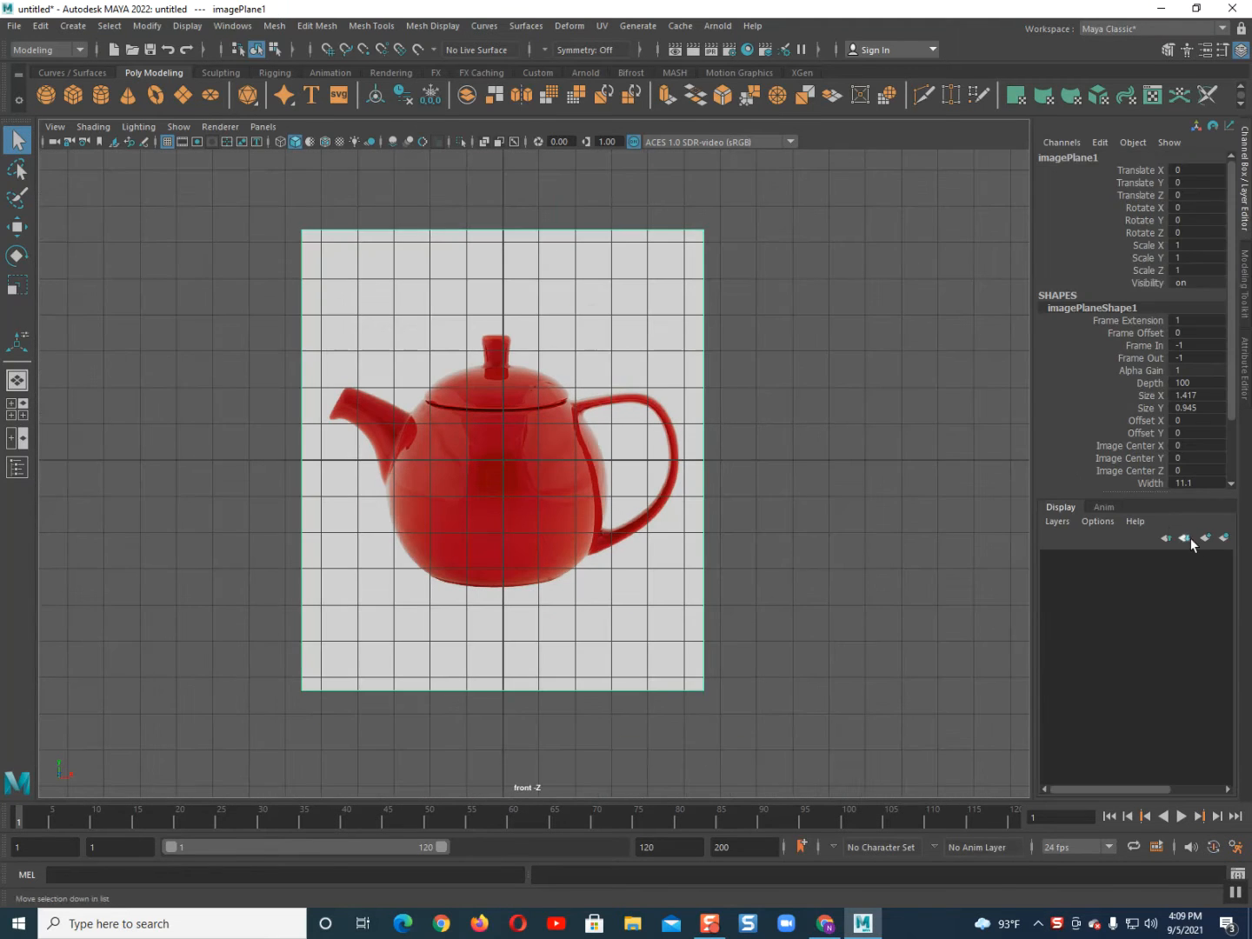
click(1224, 536)
click(504, 418)
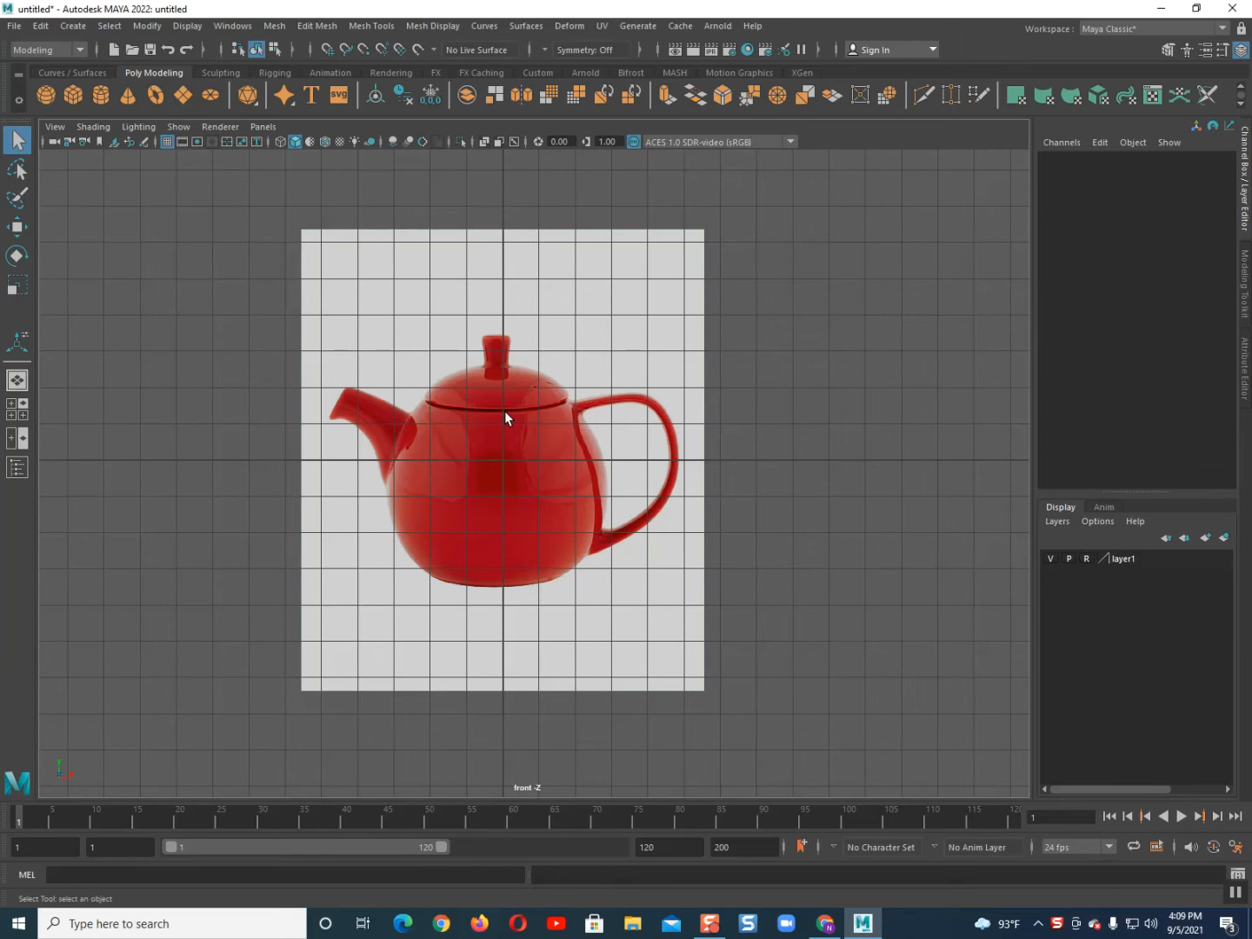
- Hide the grid in the front view
scroll(418, 439, up, 4)
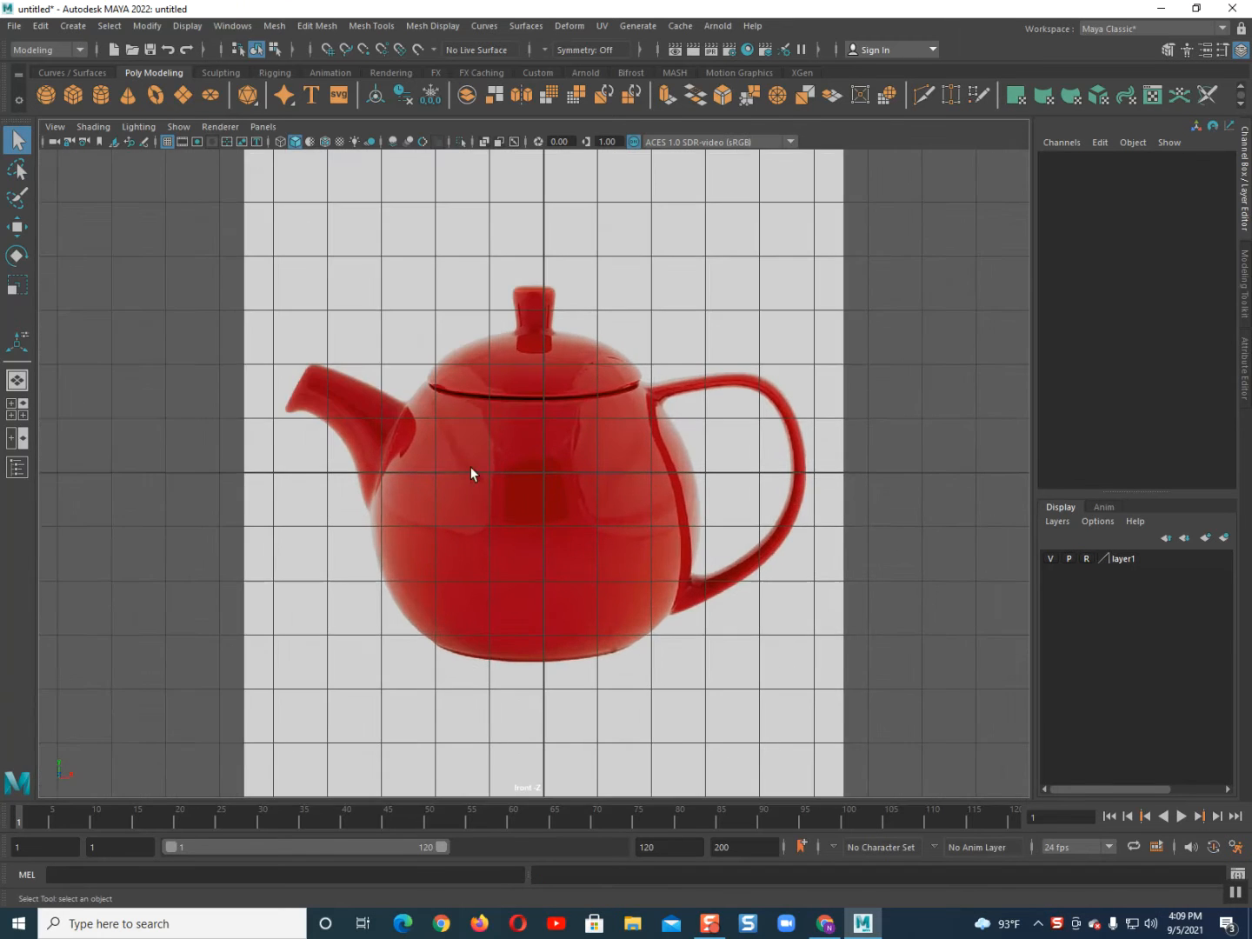
click(167, 141)
scroll(480, 492, up, 5)
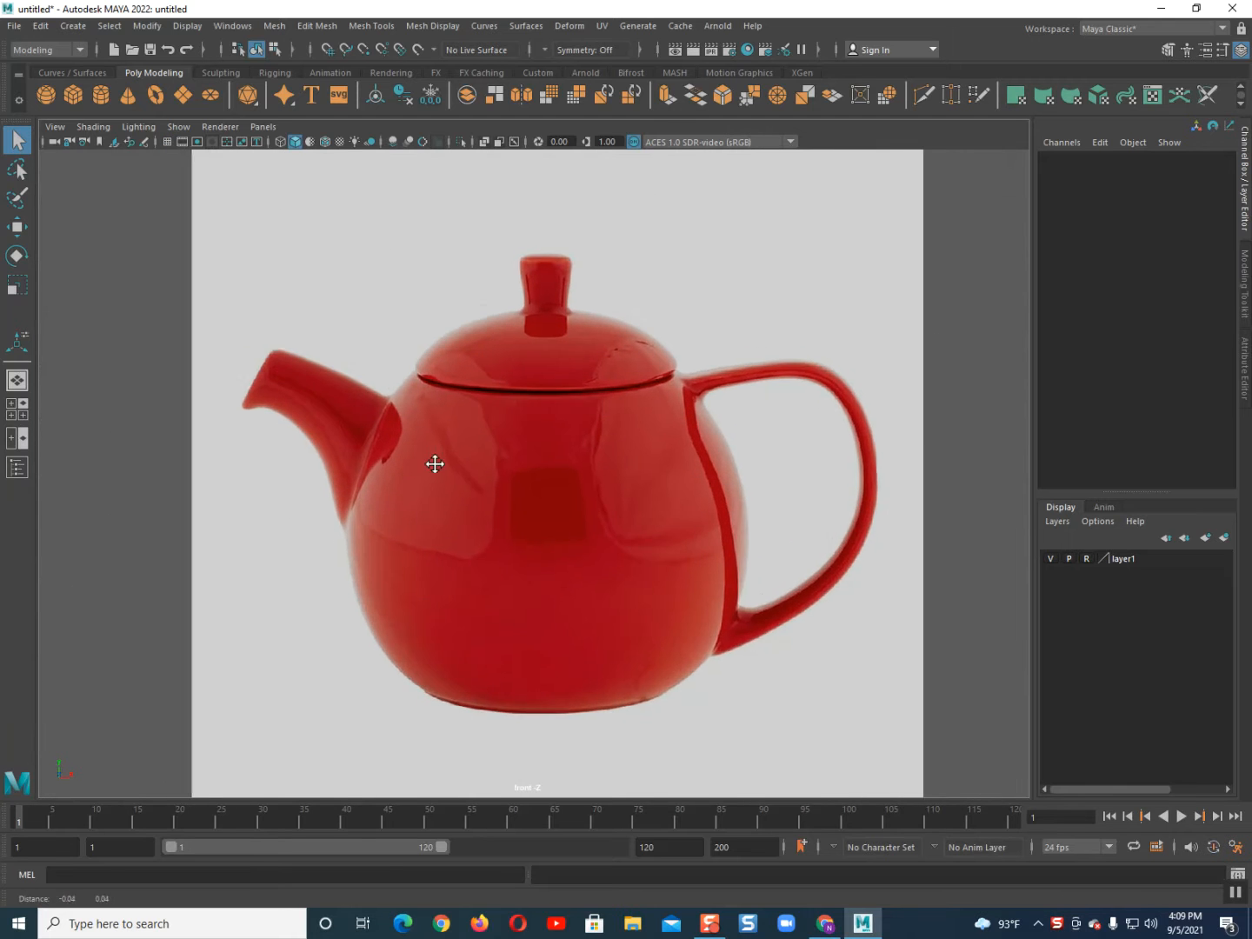
- Create a polygon pipe and move it over the teapot's spout, to about X -3.87, Y 1.18
scroll(497, 520, up, 5)
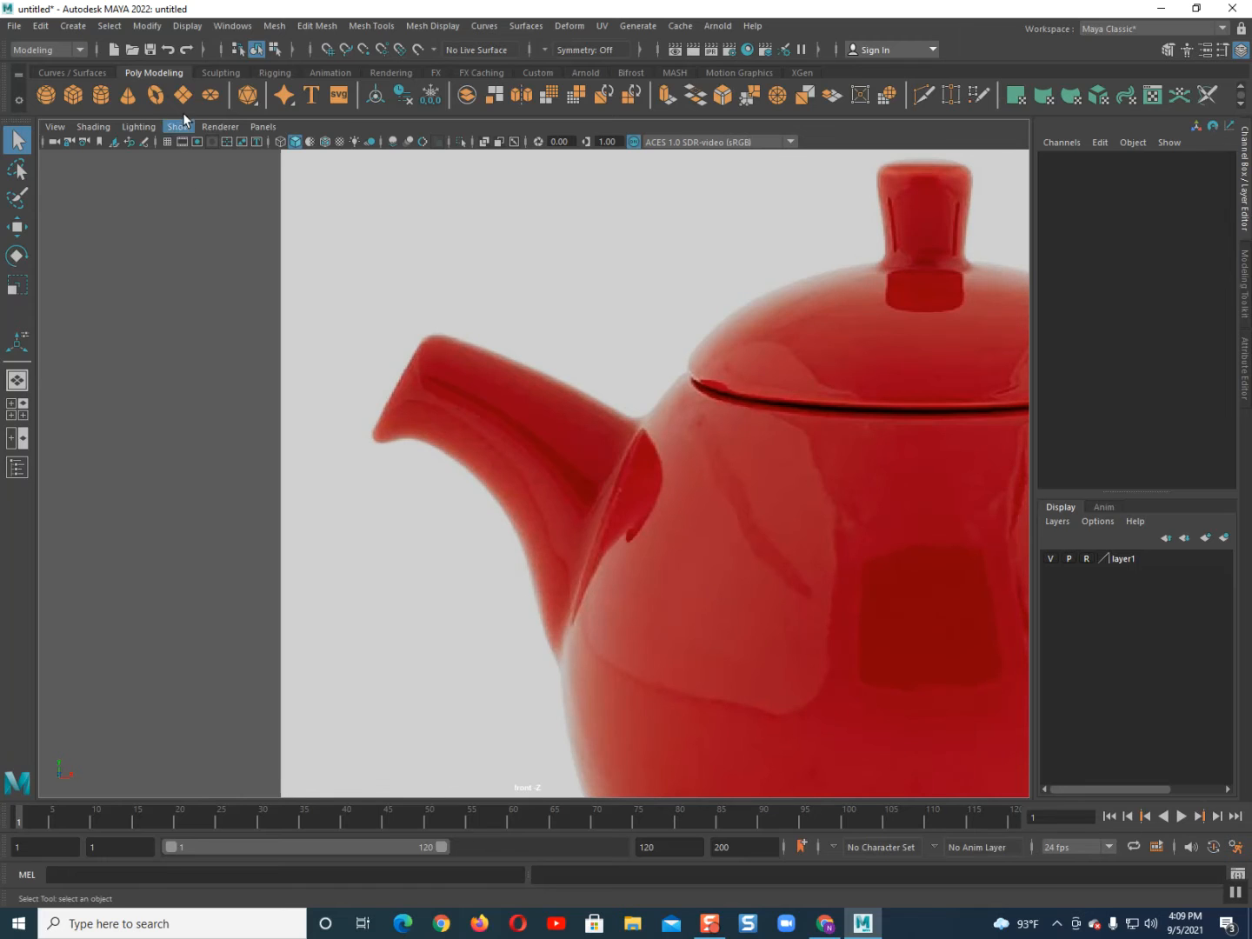
click(72, 26)
mouse_move(114, 79)
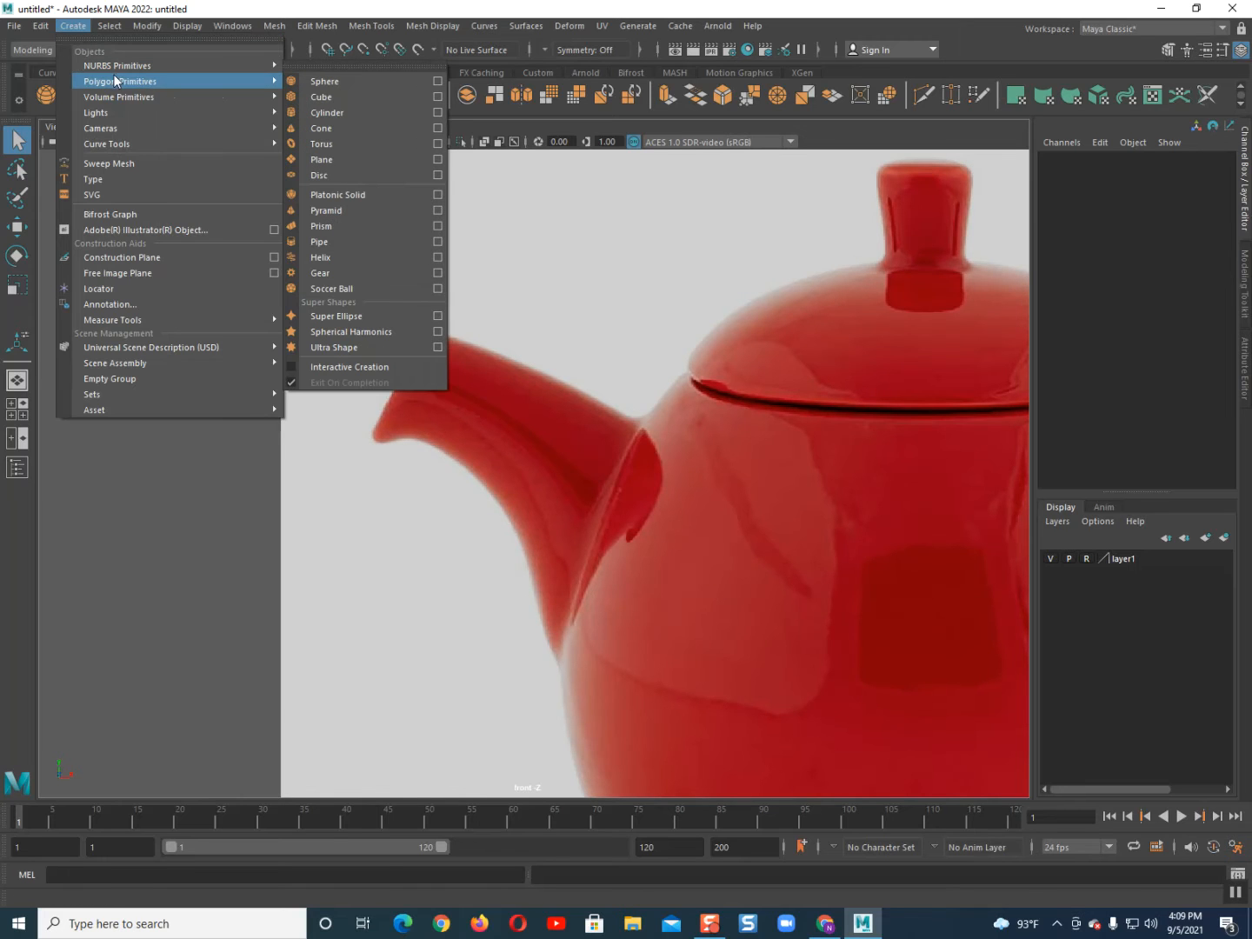
click(323, 242)
scroll(476, 464, down, 2)
alt+middle_drag(477, 464, 447, 455)
key(w)
drag(680, 513, 418, 429)
key(f)
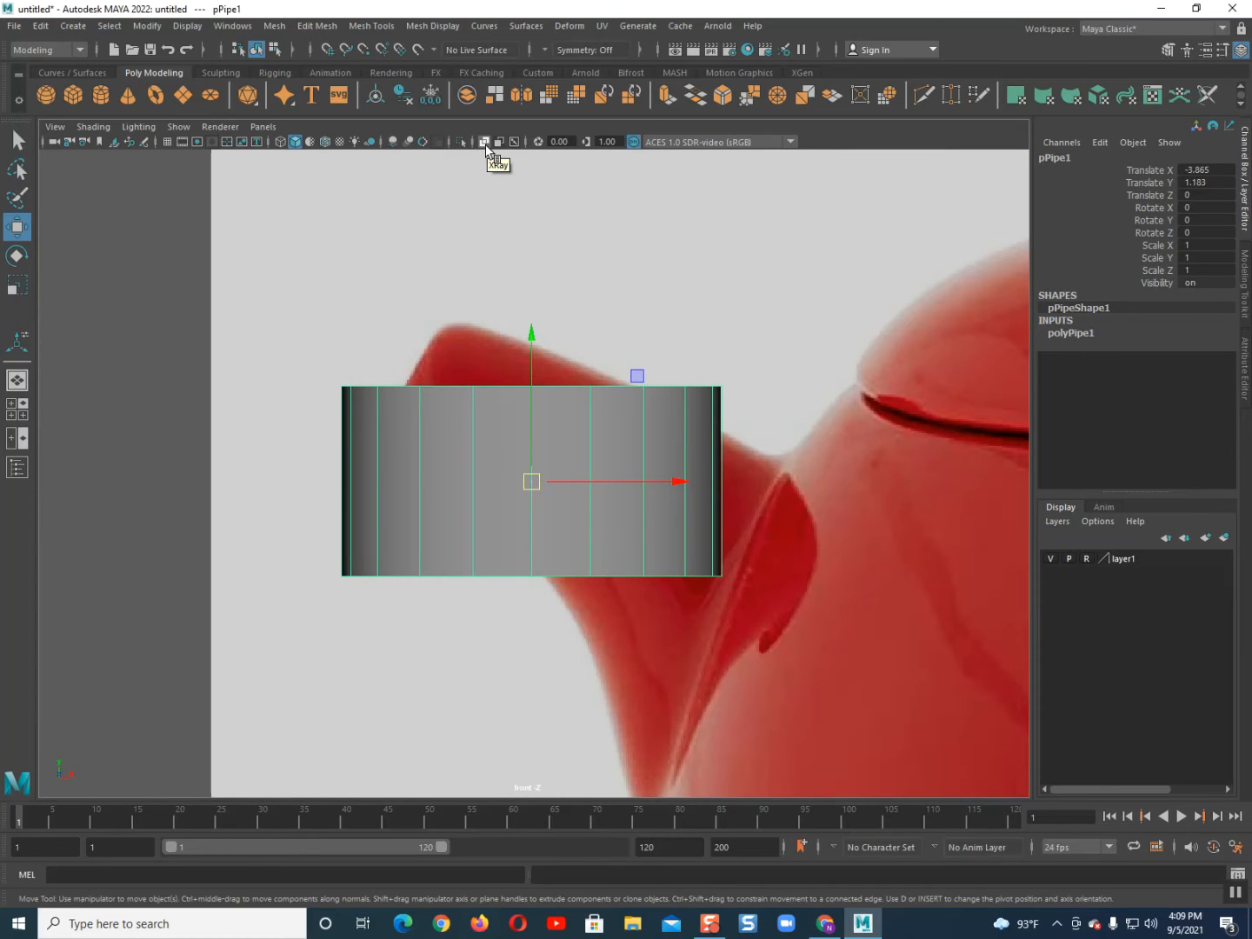
- Turn on X-ray display and rotate the pipe about 62 degrees in Z to match the spout's opening
click(484, 142)
scroll(512, 483, up, 2)
key(e)
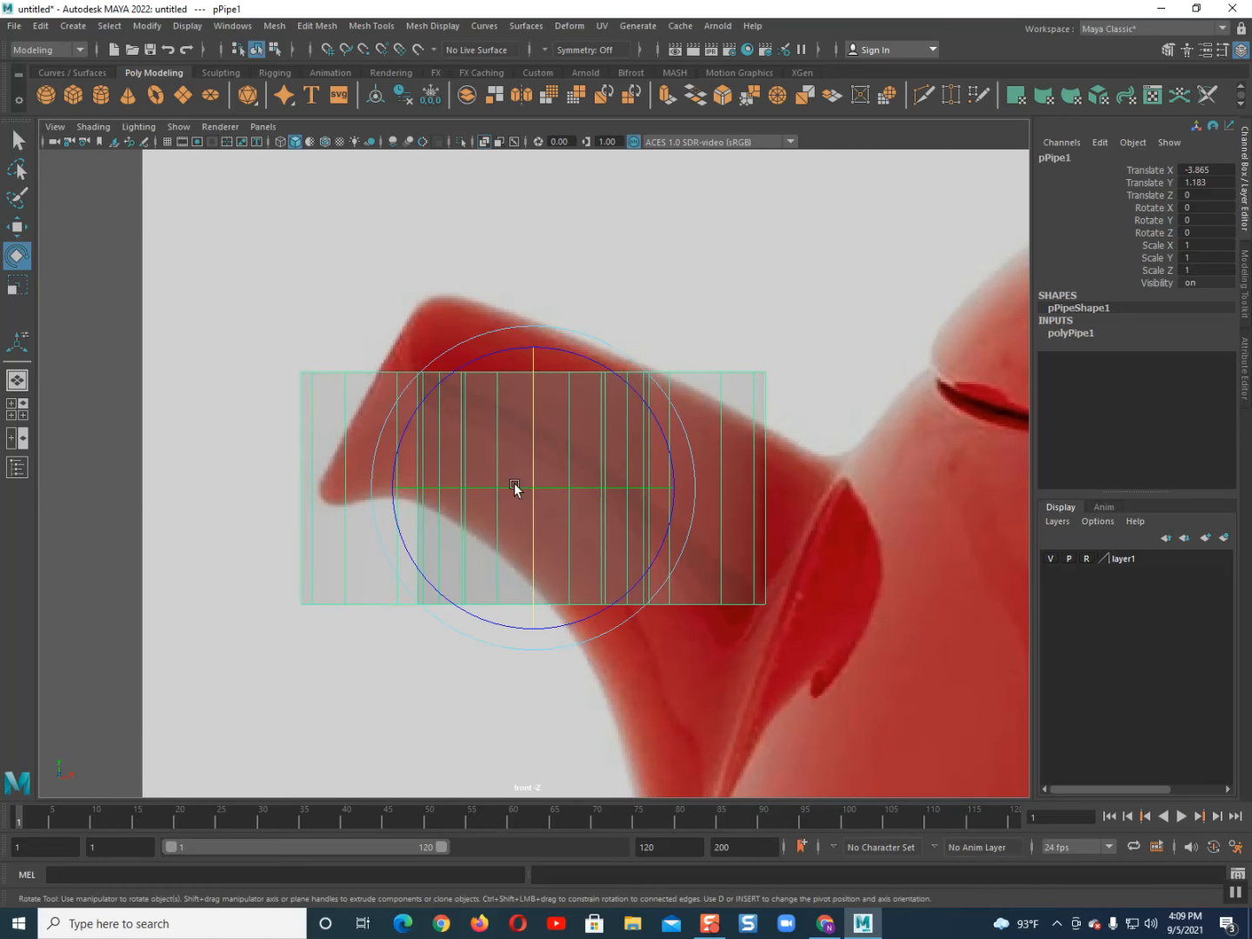
drag(566, 353, 427, 390)
key(w)
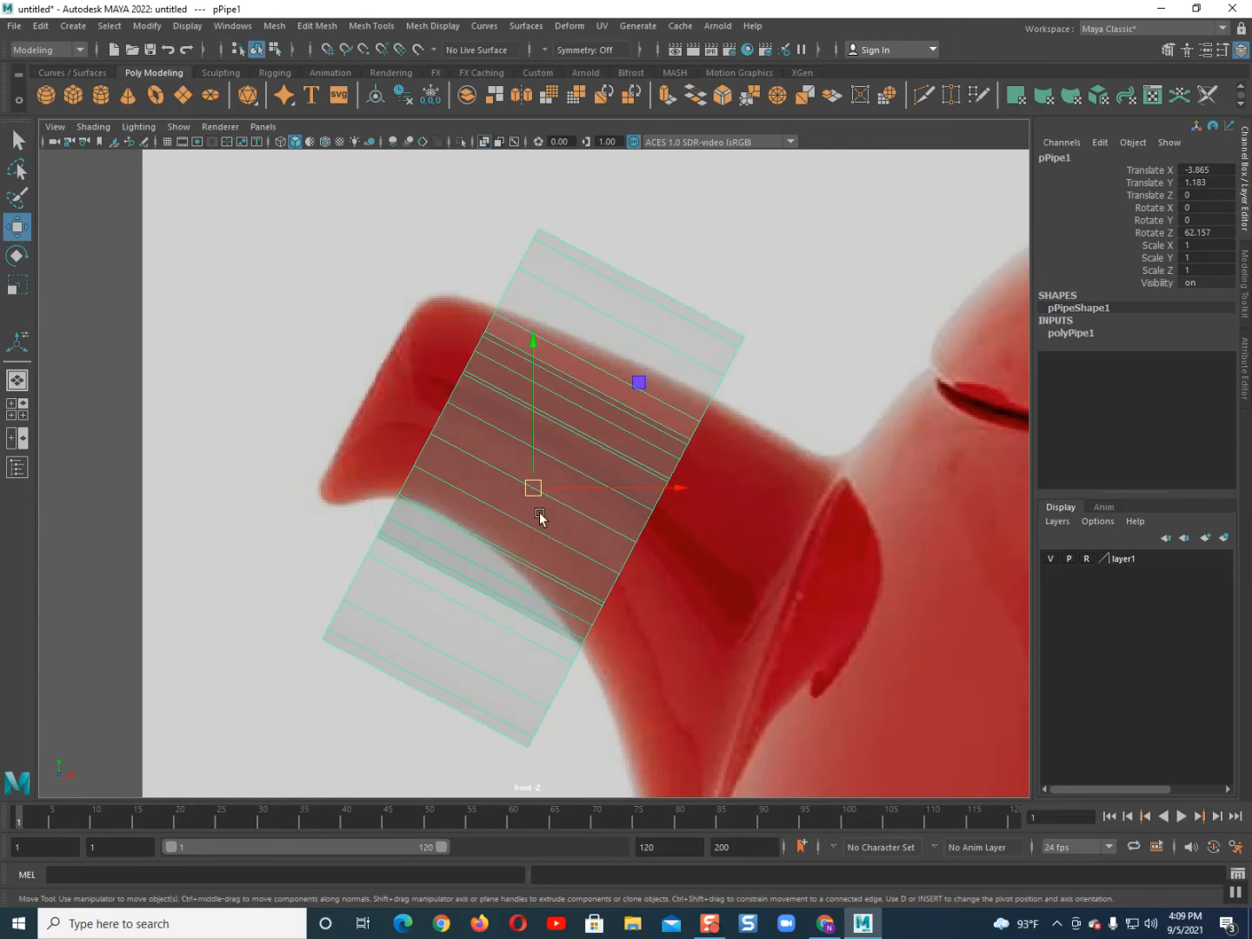
- Scale the pipe uniformly to about 0.53 and align it with the spout's tip at about X -4.33, Y 1.47
drag(535, 488, 464, 461)
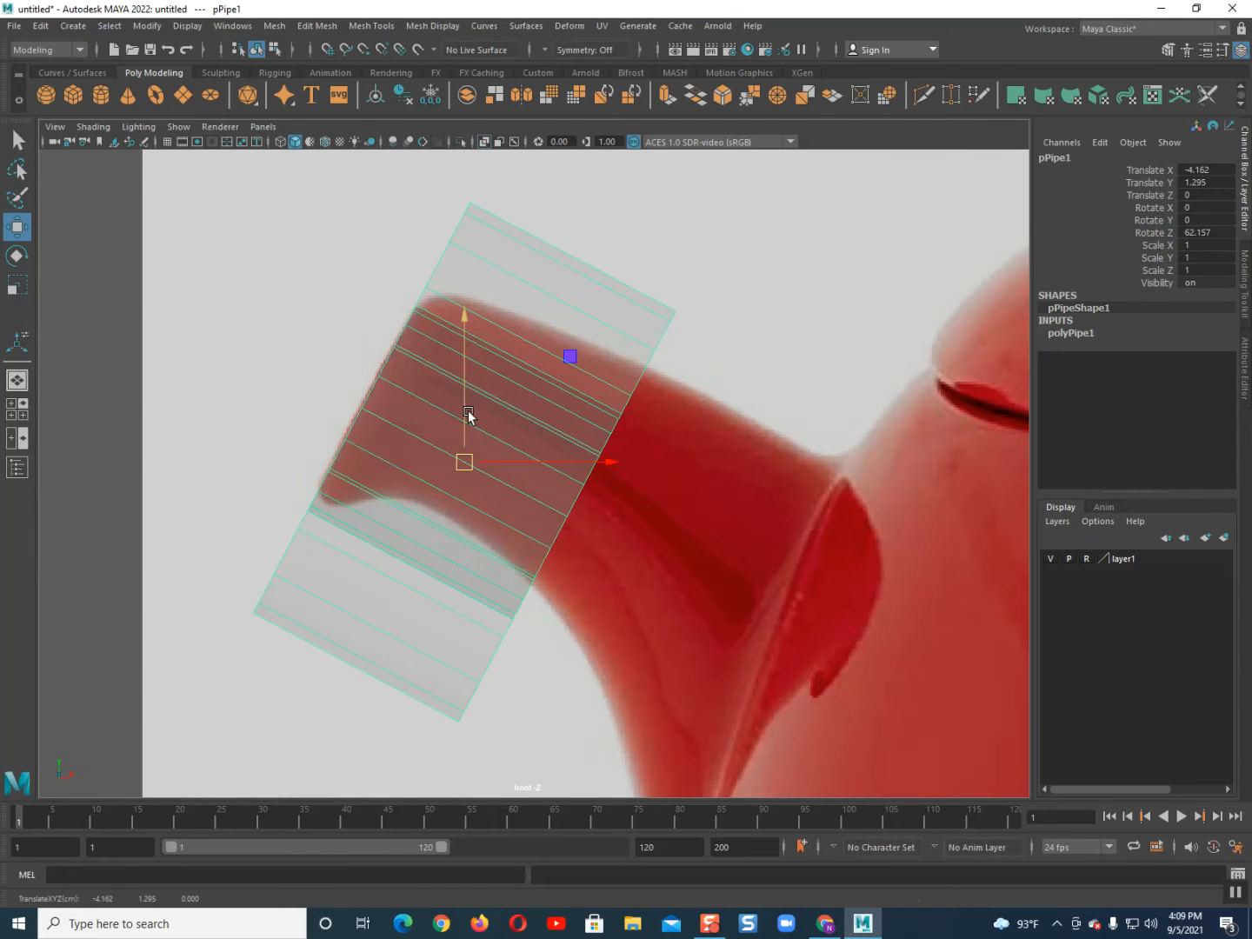
key(r)
drag(466, 464, 226, 439)
key(w)
drag(465, 462, 471, 422)
key(r)
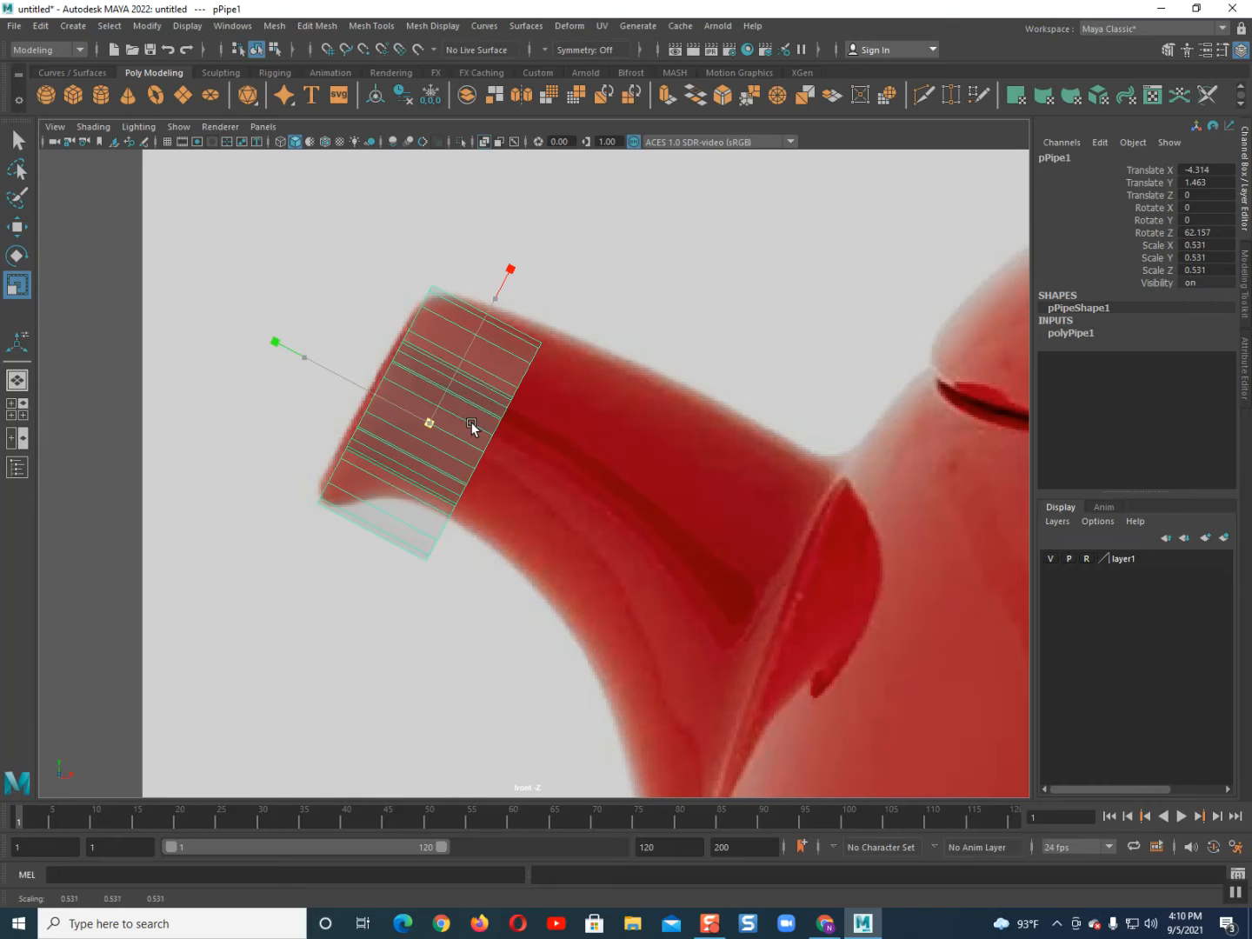
key(w)
drag(428, 423, 425, 423)
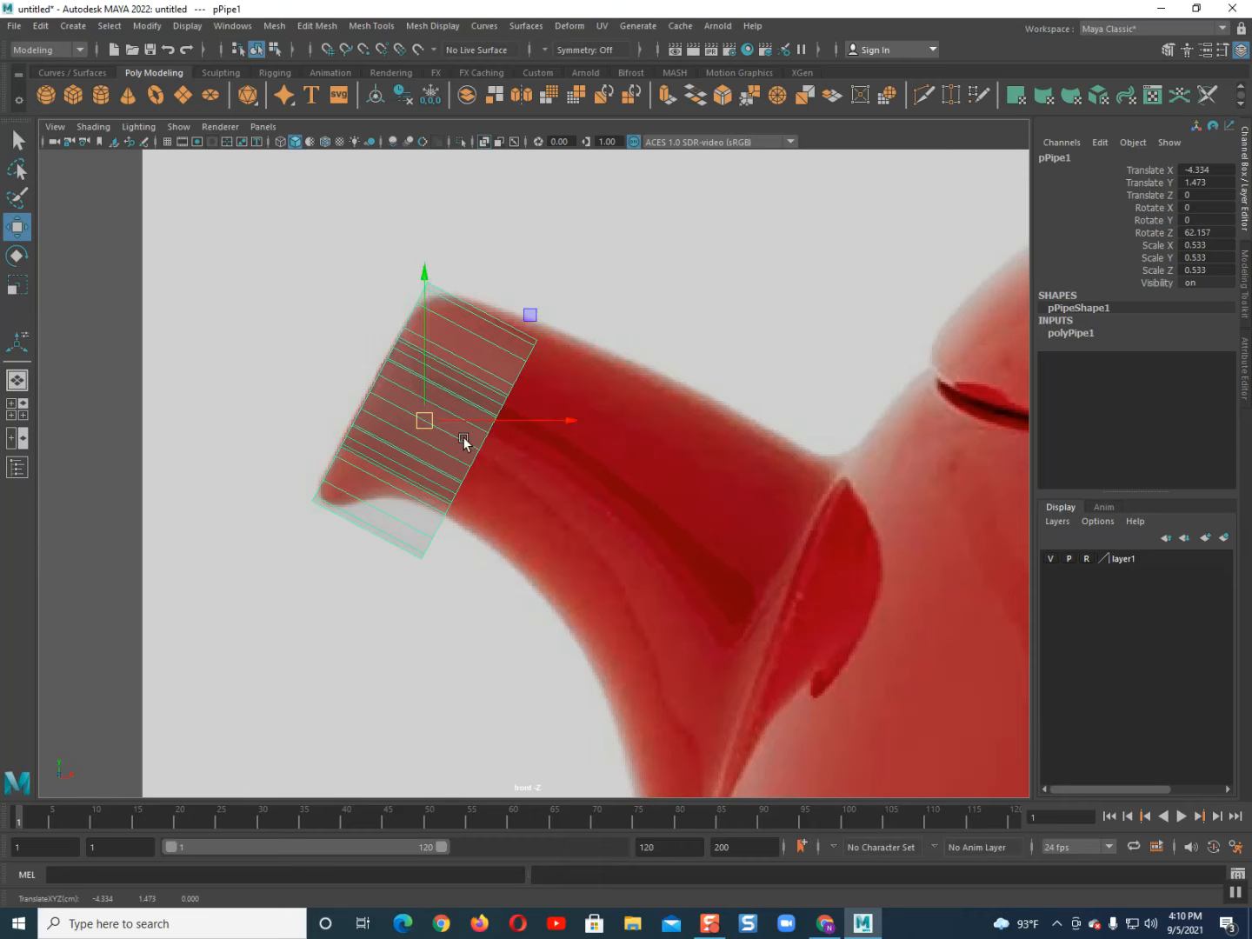
- Select the ring of faces on the pipe's end that faces the teapot body, using face mode in the perspective view
right_drag(436, 433, 450, 473)
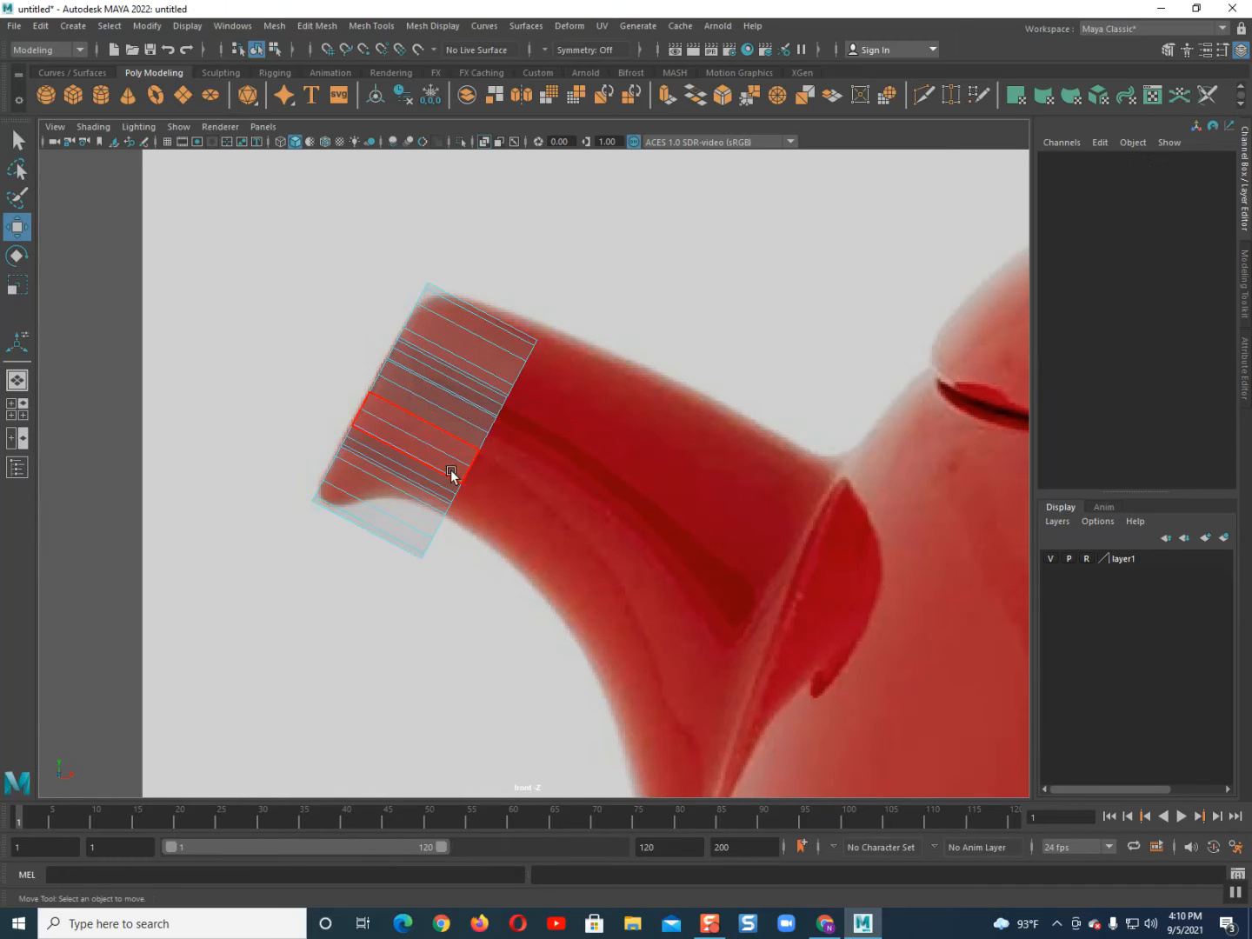
key(space)
drag(451, 470, 430, 313)
scroll(511, 545, up, 3)
alt+drag(526, 561, 420, 596)
scroll(420, 595, up, 3)
alt+middle_drag(420, 595, 904, 567)
alt+drag(904, 567, 529, 536)
scroll(528, 535, up, 3)
alt+middle_drag(528, 530, 685, 518)
alt+drag(685, 519, 521, 444)
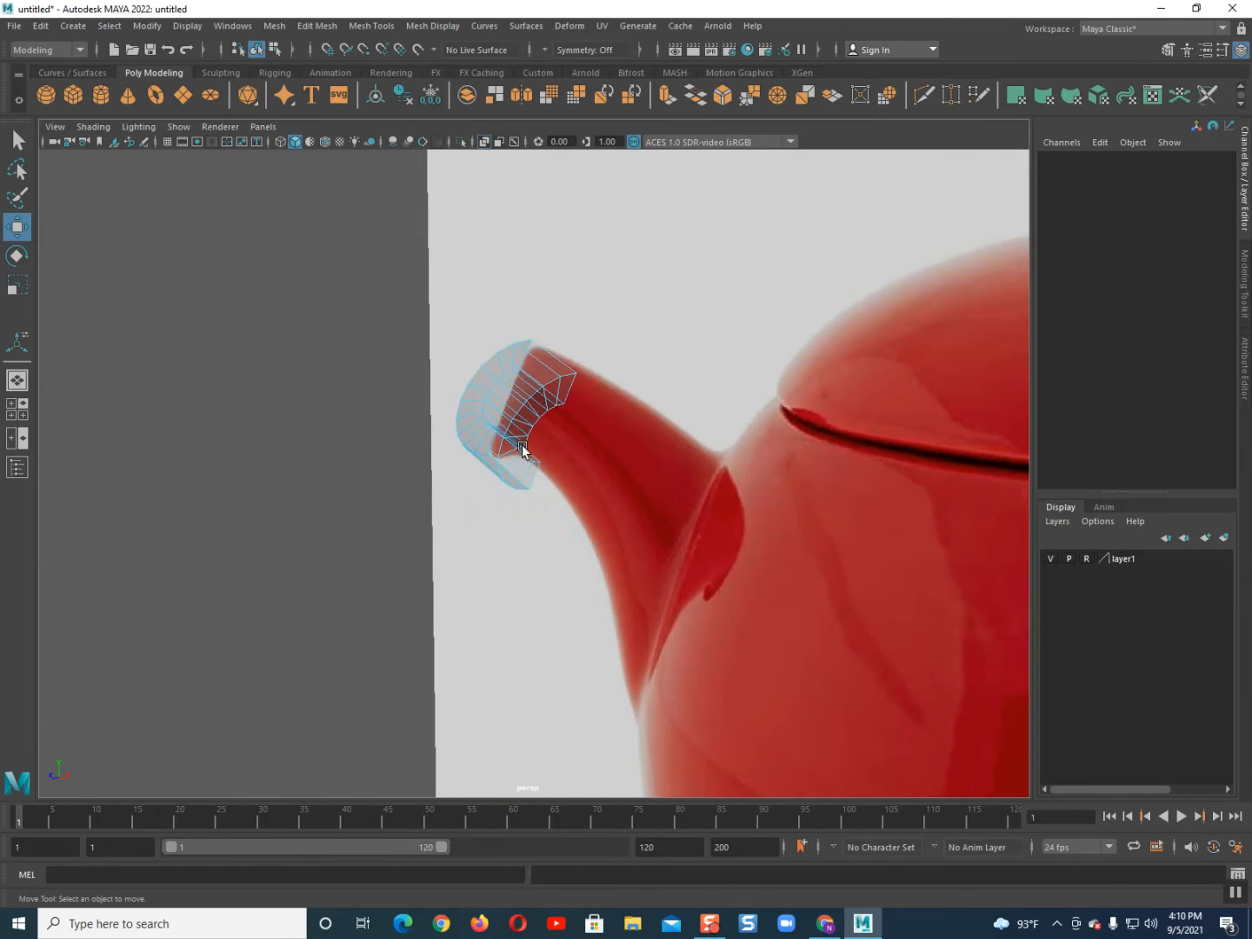
click(518, 427)
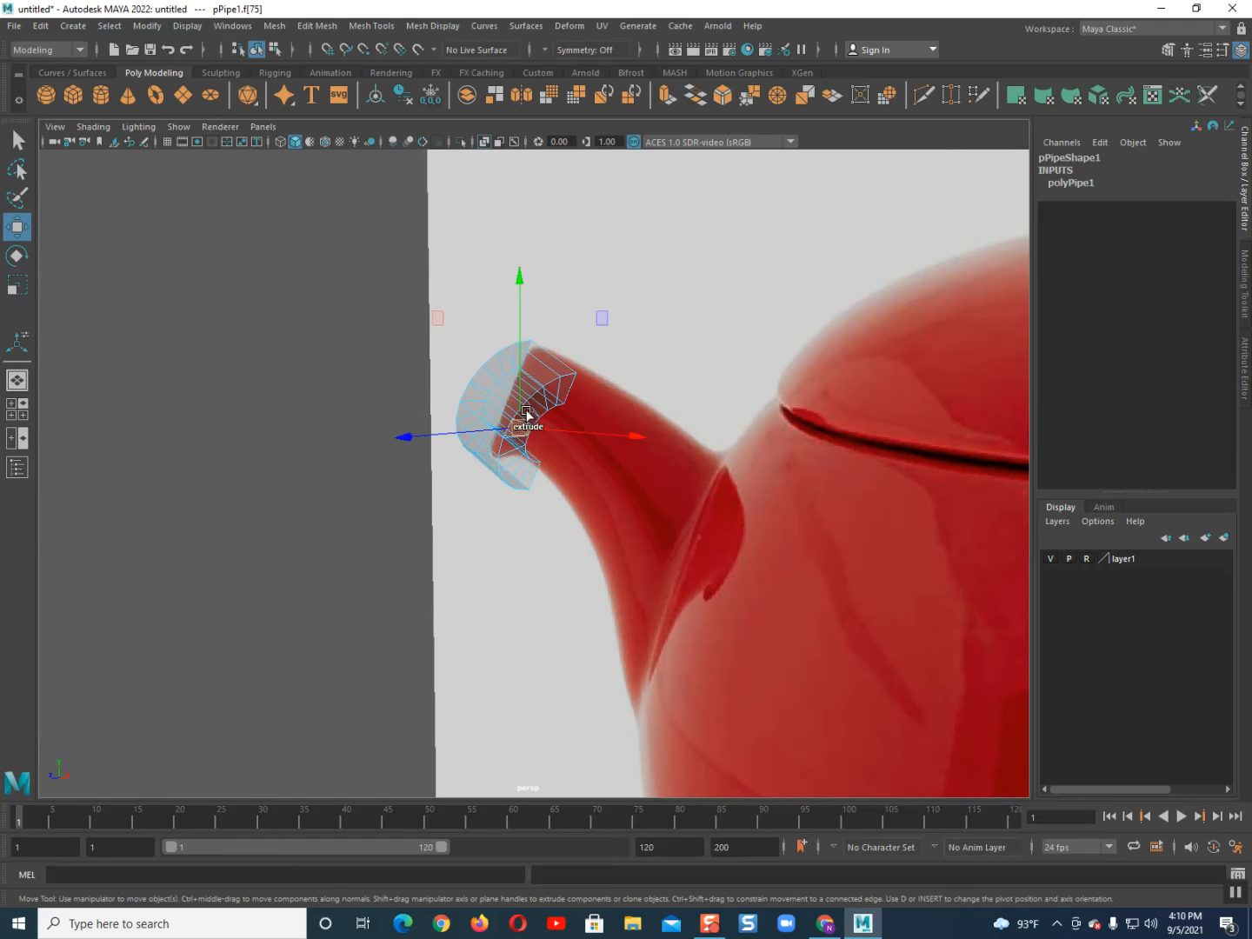
shift+double_click(529, 409)
- Shorten the pipe in the front view by moving the selected end faces toward the spout's tip
key(space)
drag(529, 410, 526, 454)
scroll(522, 470, down, 5)
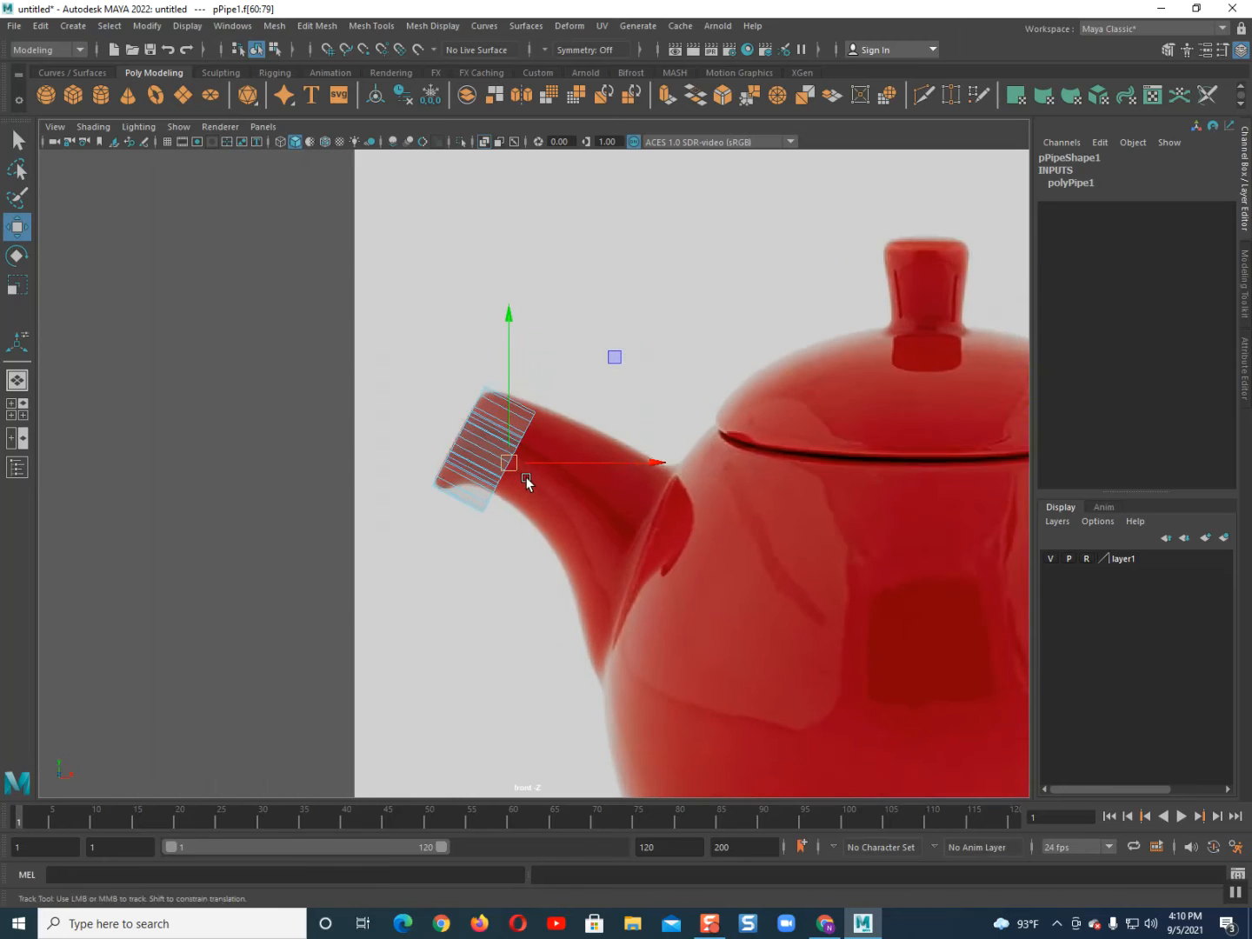
scroll(526, 483, up, 4)
drag(494, 450, 424, 410)
- Extrude the end faces three times along the spout, moving and scaling each new ring to match the reference outline
key(ctrl+e)
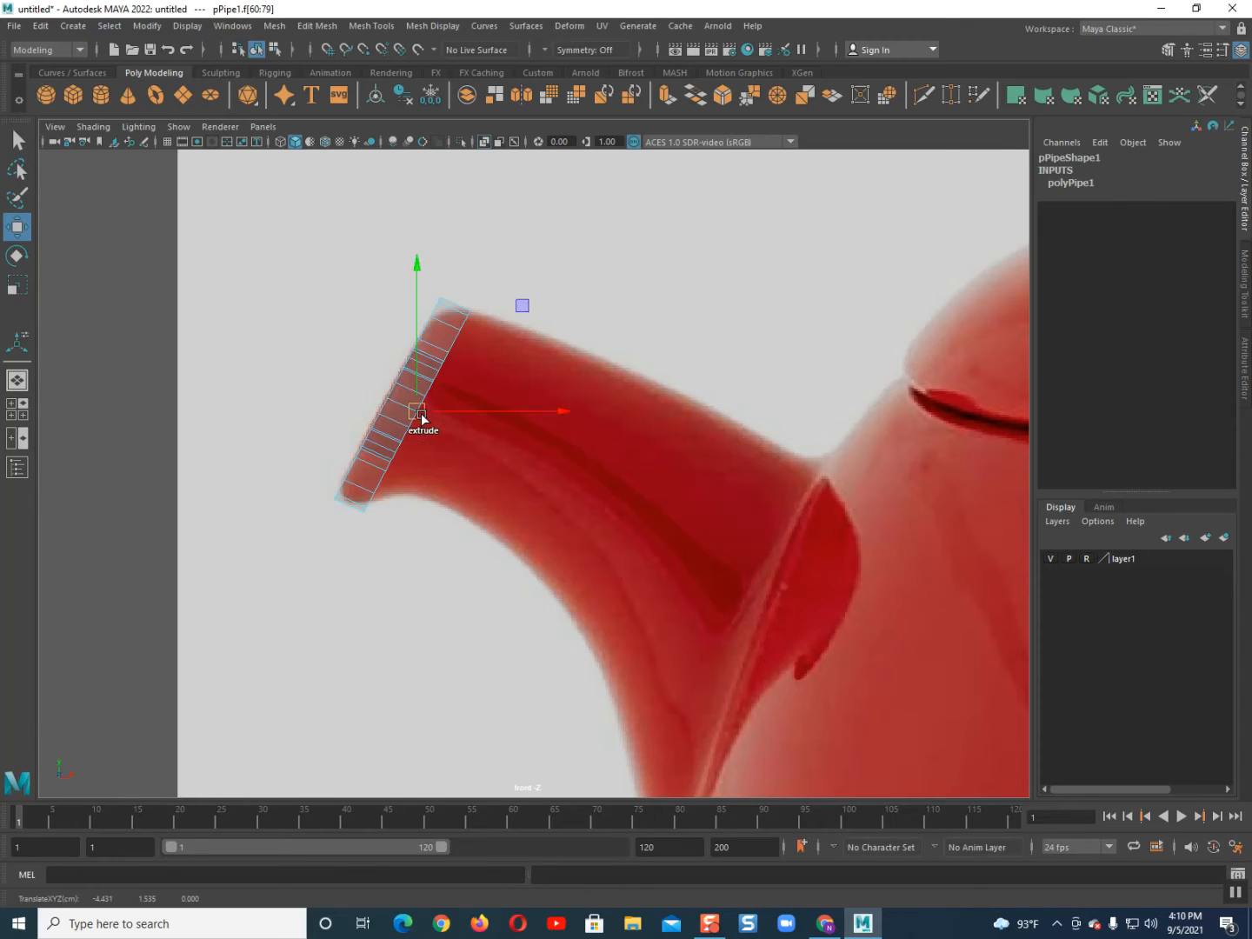
drag(422, 411, 592, 474)
key(r)
key(w)
key(ctrl+e)
key(ctrl+e)
key(r)
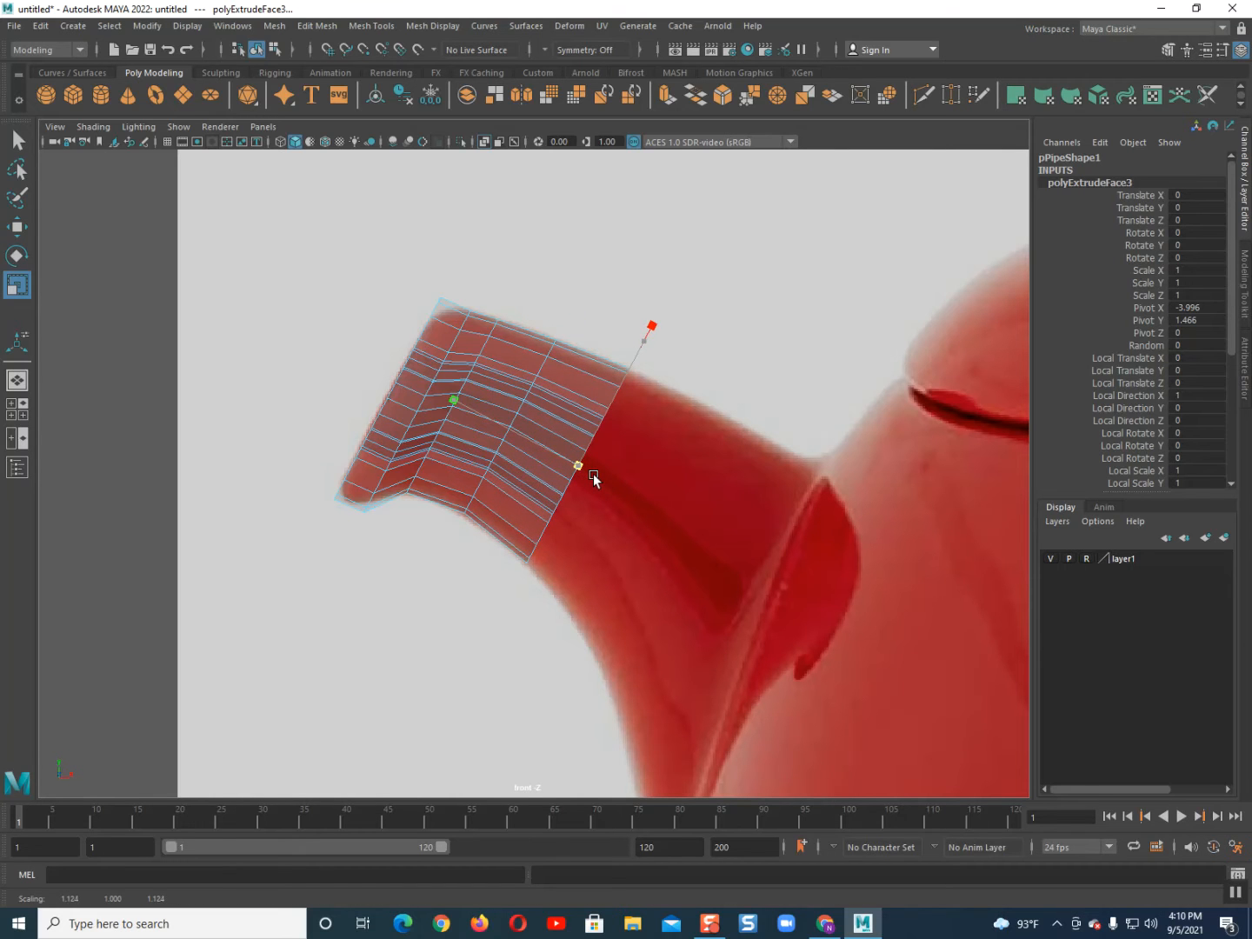
- Extrude the end faces further down the spout, scale them by about 1.26 in X and Z, and rotate them to follow the curve
key(w)
key(ctrl+e)
drag(578, 466, 666, 536)
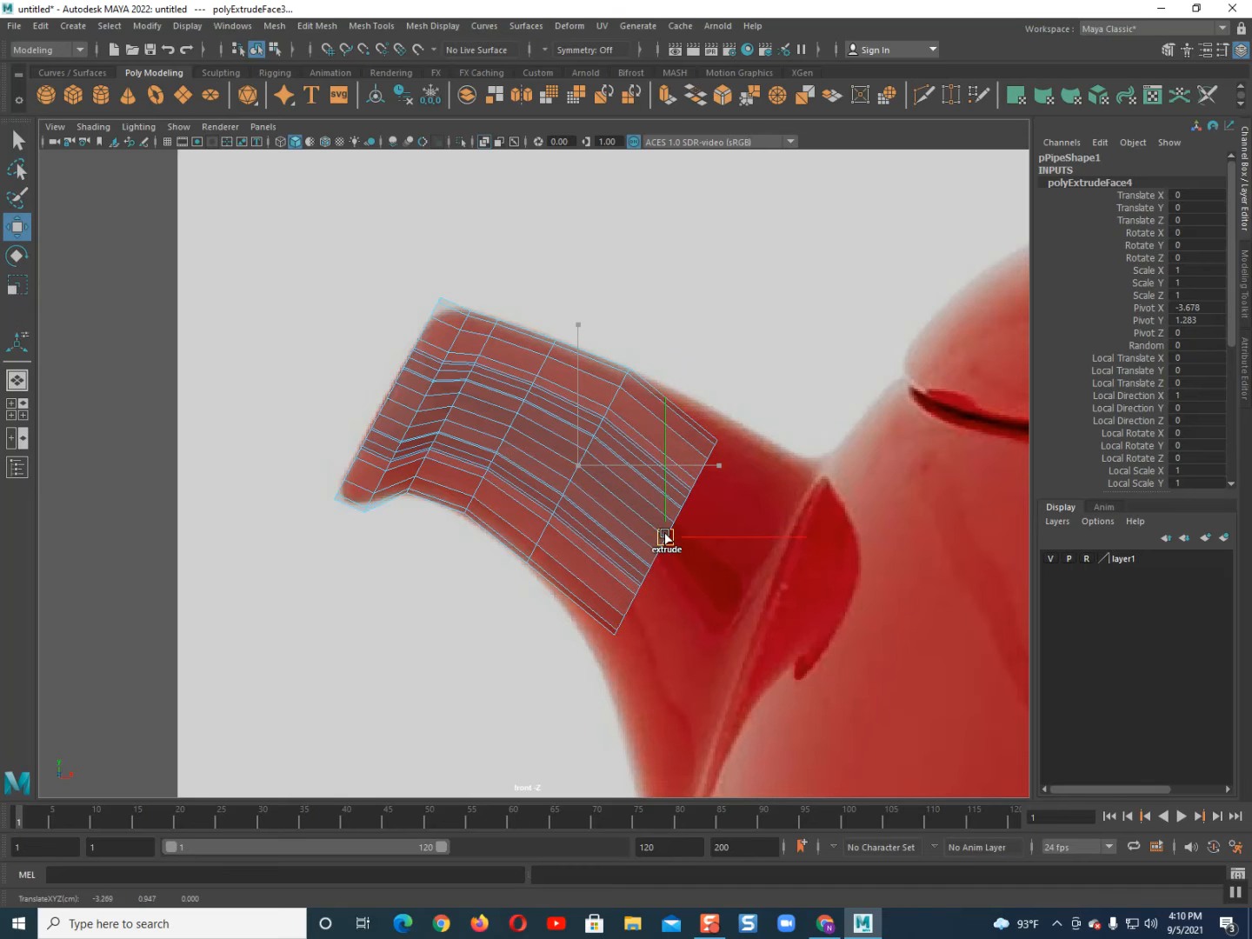
key(r)
drag(668, 539, 705, 545)
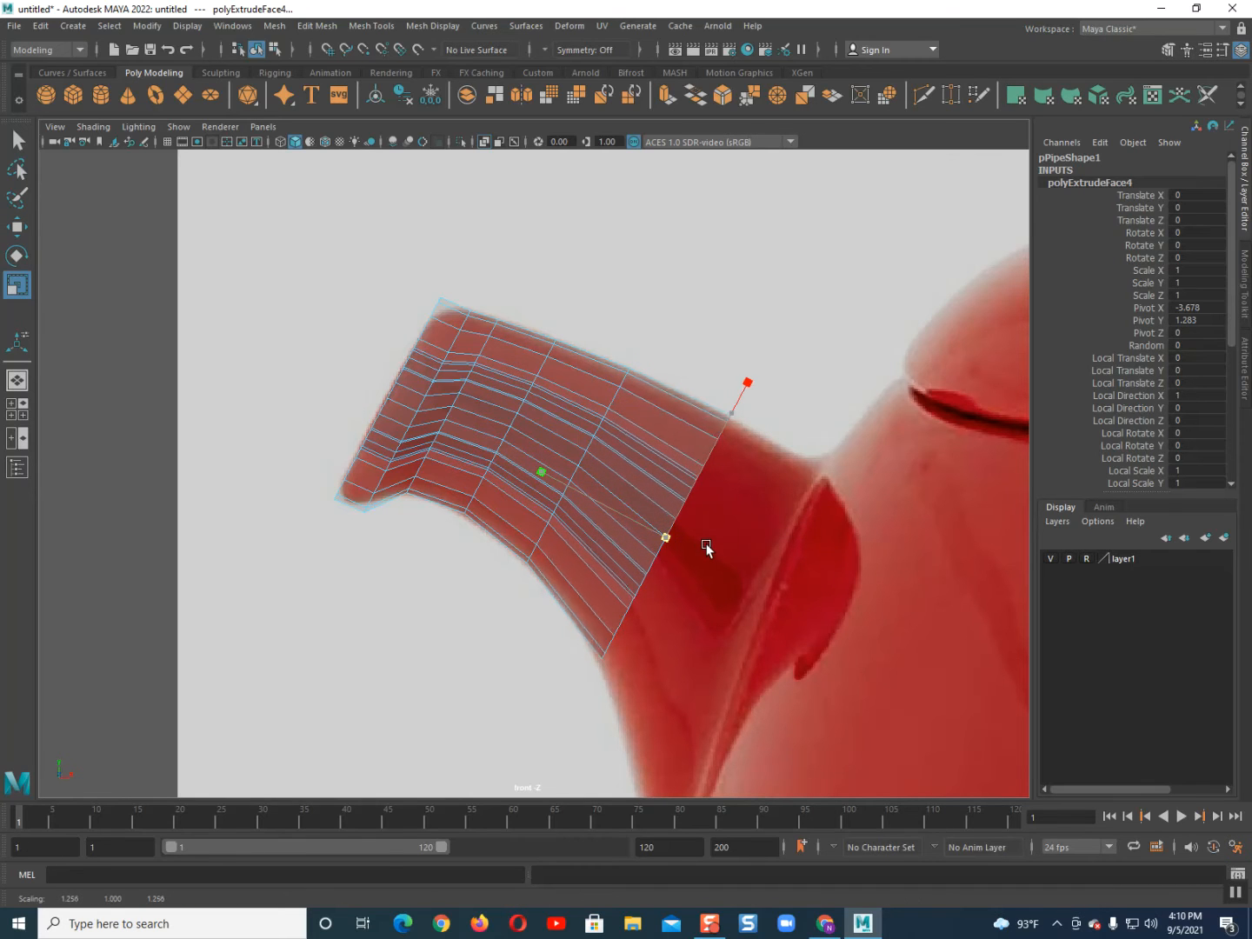
key(e)
mouse_move(704, 648)
mouse_down()
mouse_move(714, 670)
mouse_move(694, 673)
mouse_up()
- Extrude the end faces toward the spout's base, enlarge them by about 1.11, and adjust their rotation to the spout's curve
key(w)
drag(664, 543, 738, 631)
alt+middle_drag(737, 632, 722, 498)
drag(732, 512, 708, 473)
key(r)
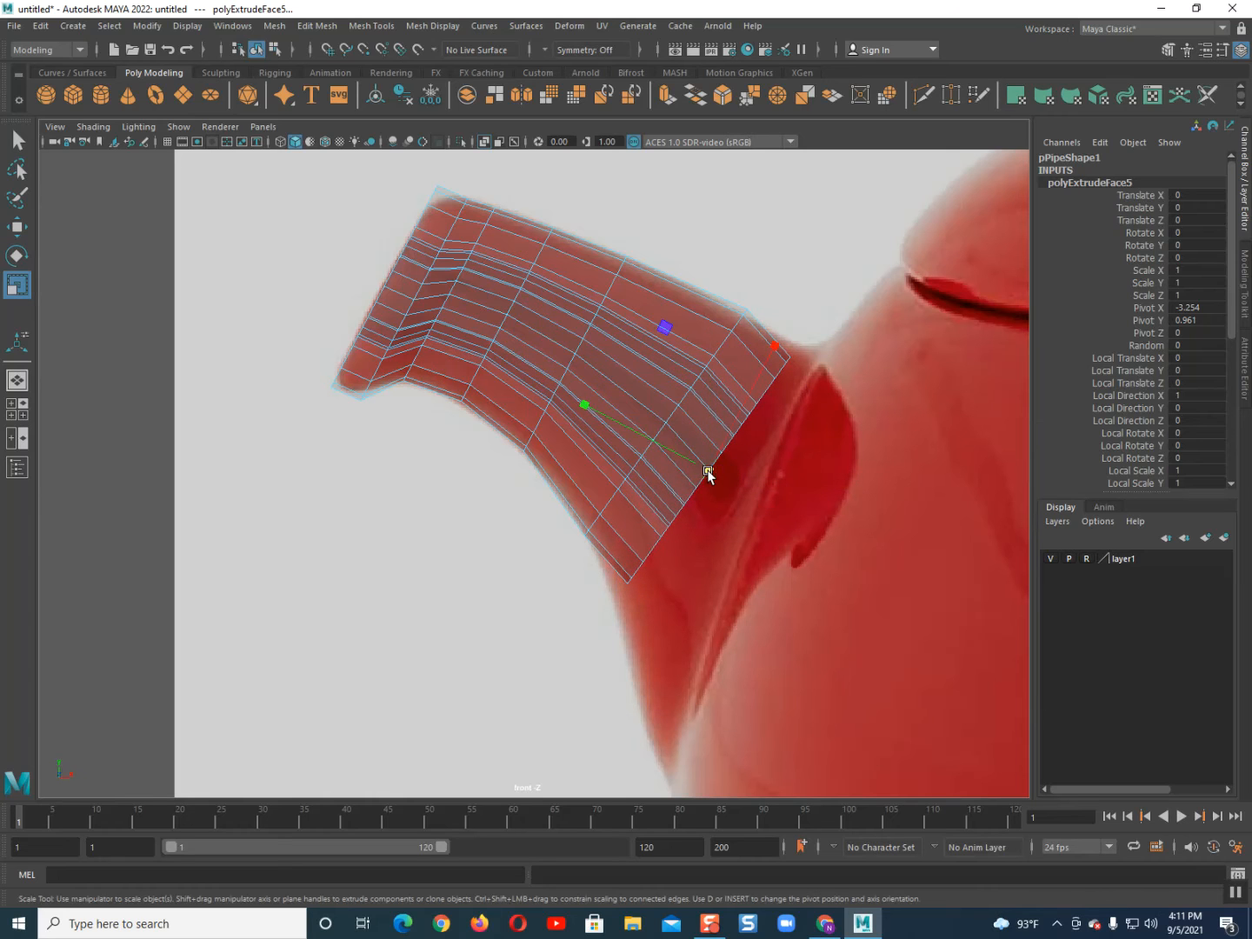
drag(707, 472, 731, 470)
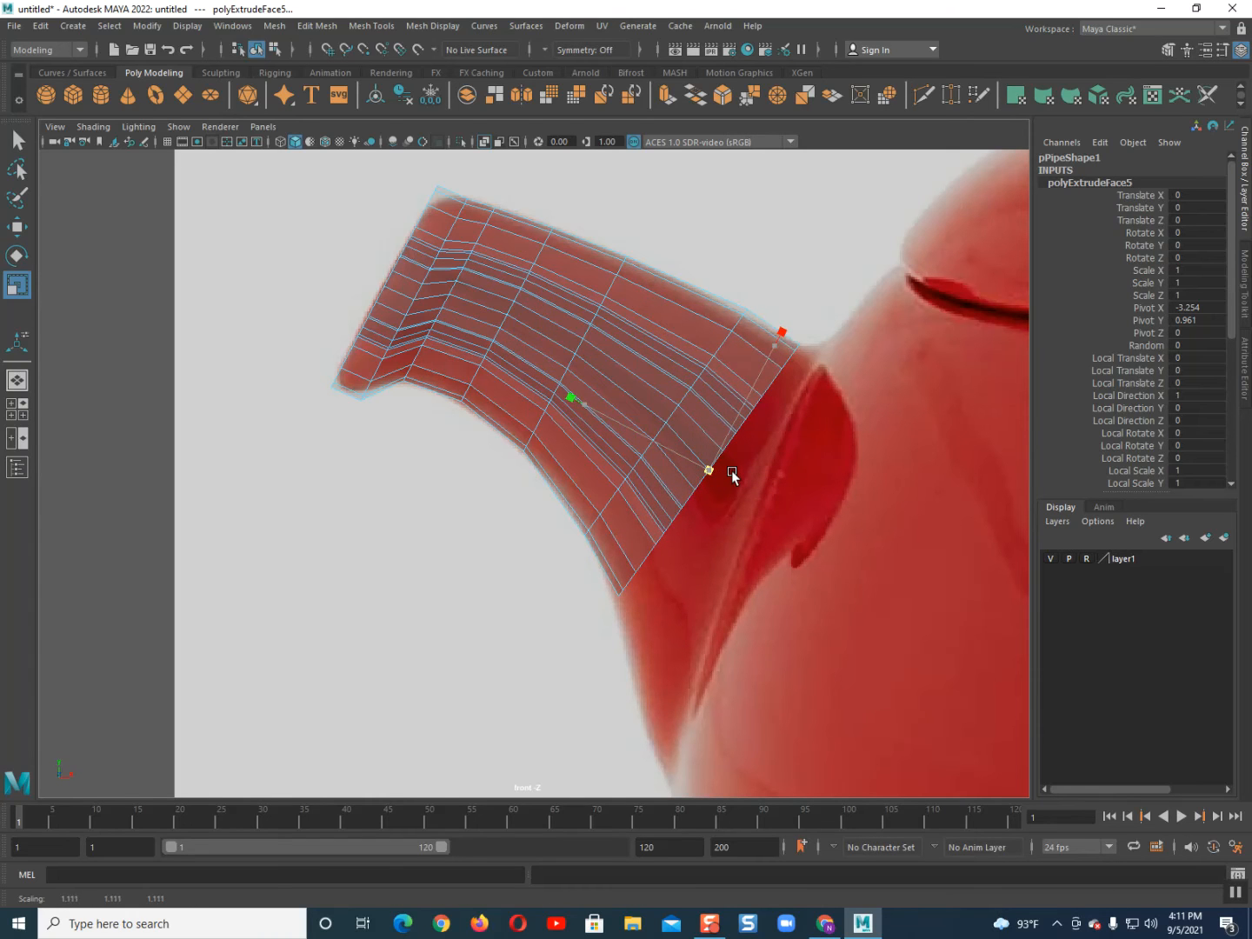
key(e)
drag(656, 340, 640, 345)
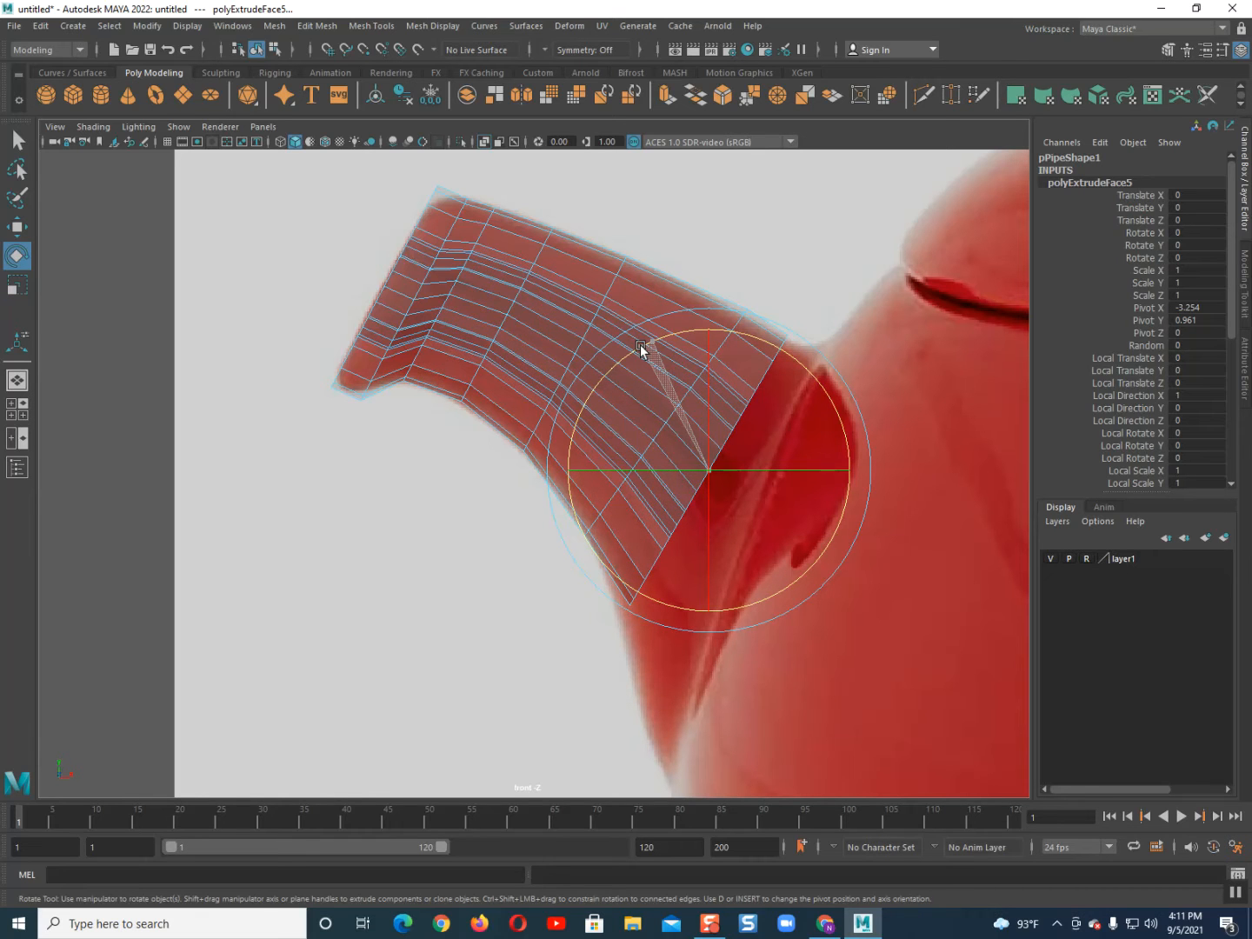
- Reposition the end ring, extrude it once more toward the teapot body, and rotate it to the slope of the joint
key(w)
drag(713, 470, 769, 522)
key(ctrl+e)
key(r)
key(w)
key(e)
drag(731, 425, 692, 423)
- Enlarge the last extruded ring by about 1.16 and move it to fit the spout's joint with the body
key(w)
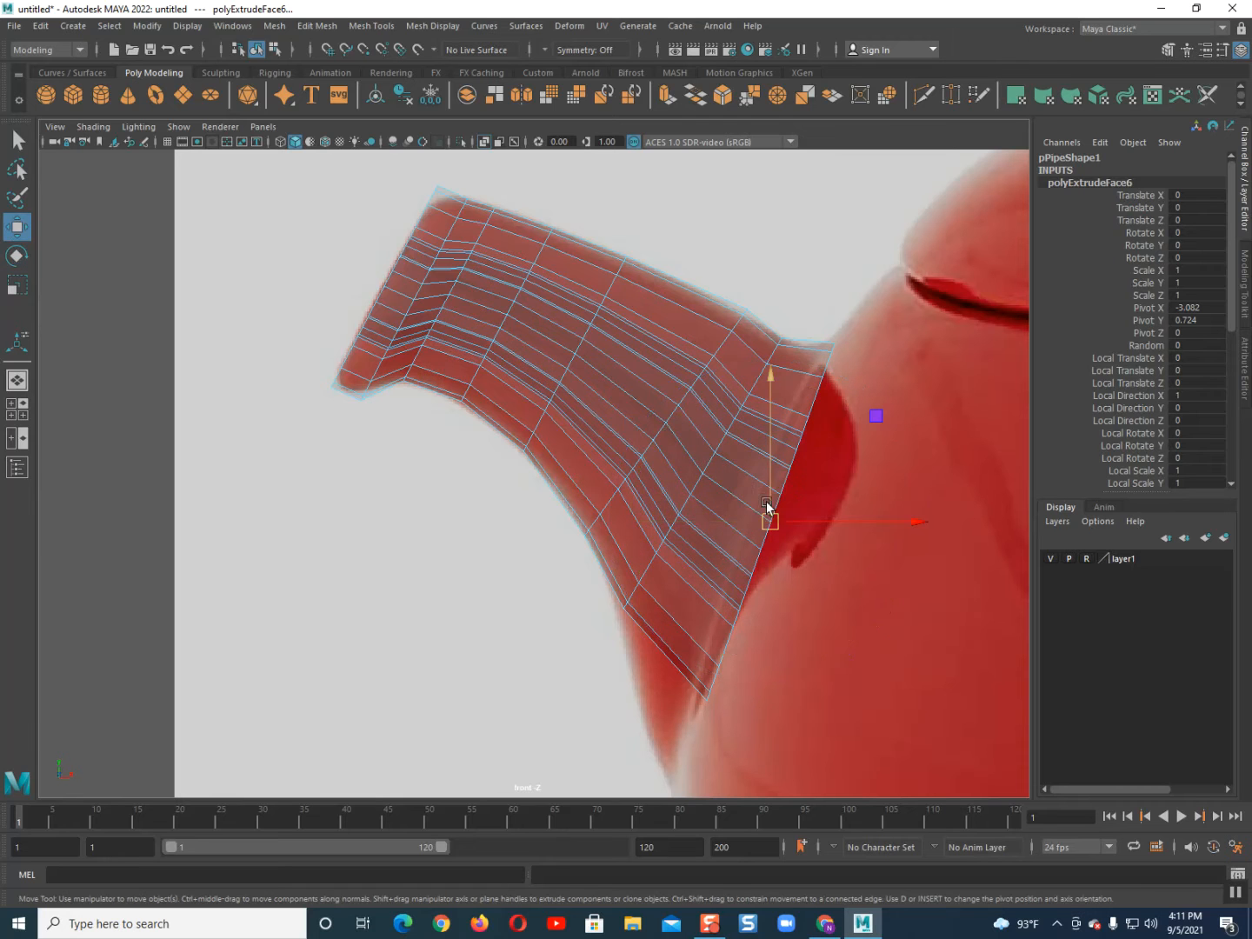
mouse_move(776, 530)
mouse_down()
mouse_move(738, 560)
mouse_move(776, 551)
mouse_up()
key(r)
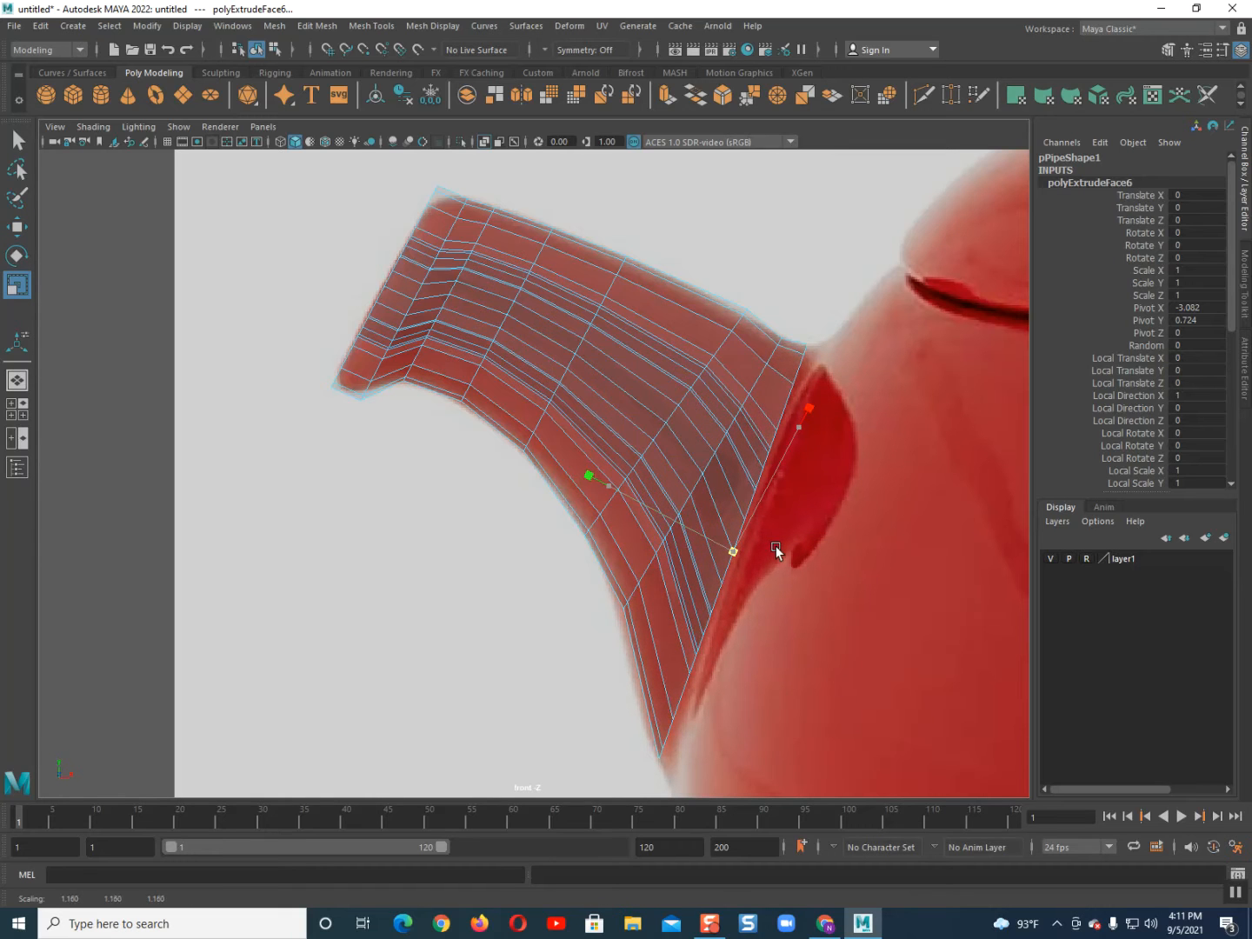
key(w)
drag(738, 546, 738, 559)
- Return the spout to object mode, turn off X-ray display and switch to the perspective view
right_drag(547, 329, 627, 308)
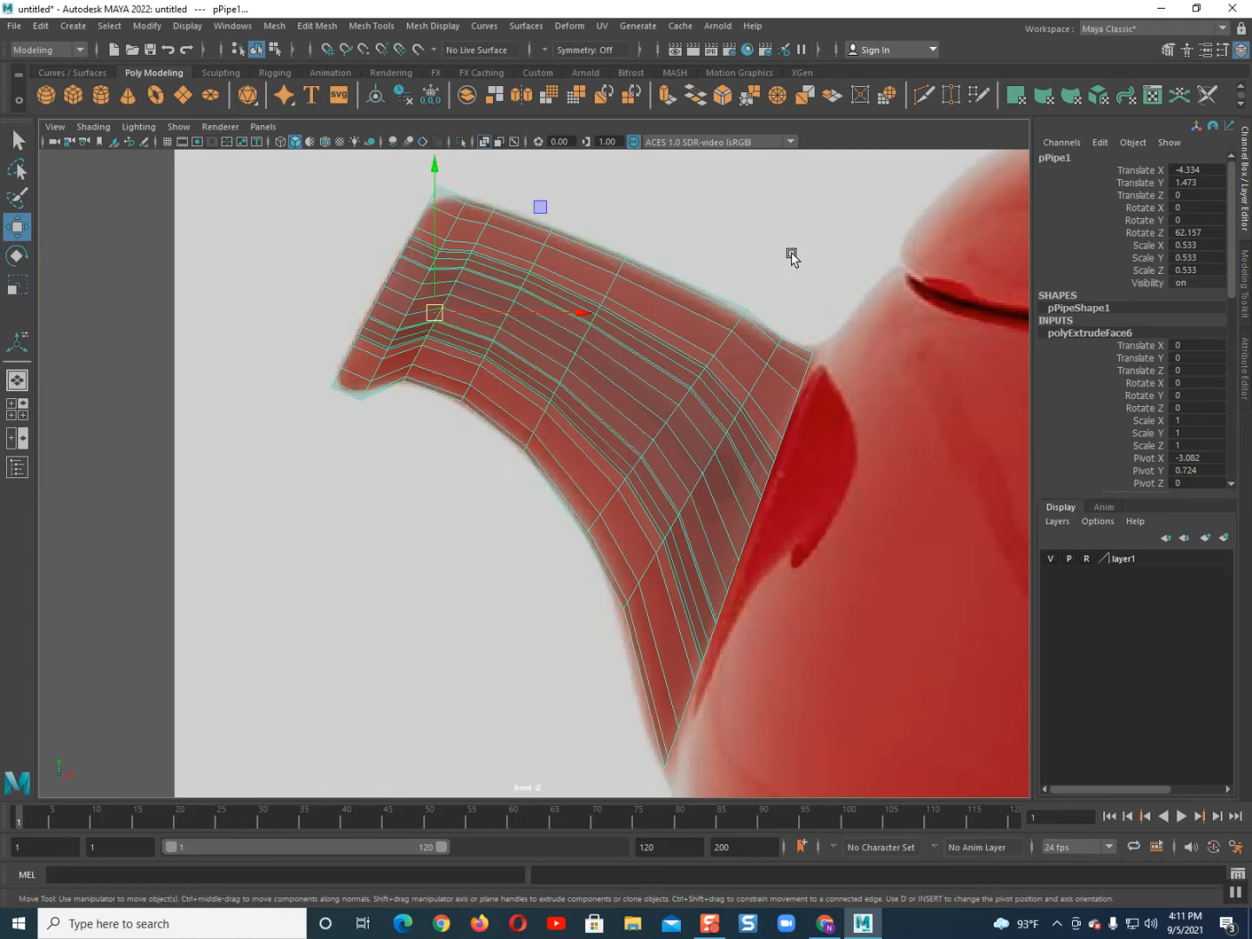
click(484, 140)
key(space)
drag(574, 385, 578, 340)
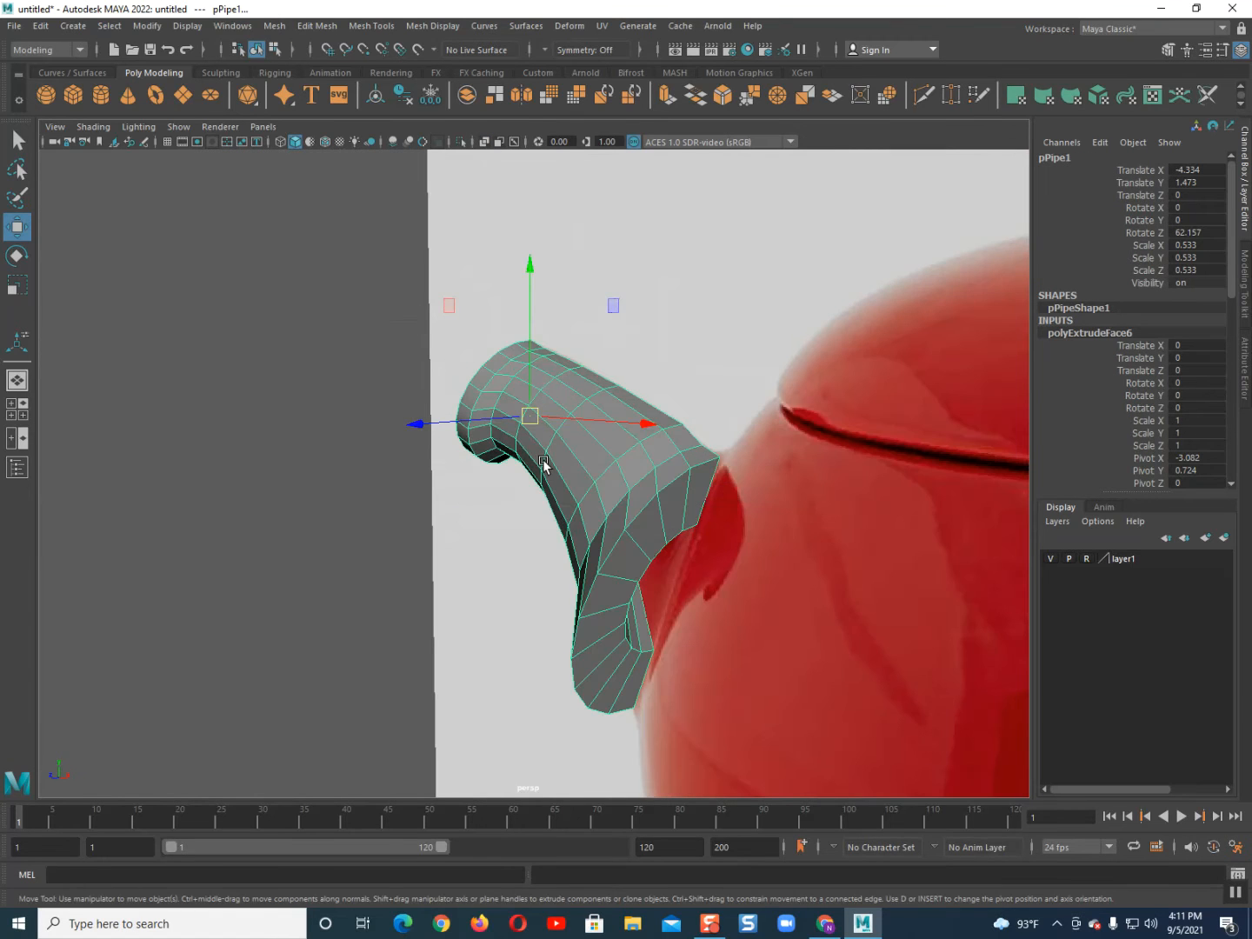
- Create a polygon sphere at the teapot body and scale it uniformly to about 3.154
scroll(553, 479, down, 4)
alt+drag(557, 484, 573, 549)
scroll(660, 522, down, 2)
key(f)
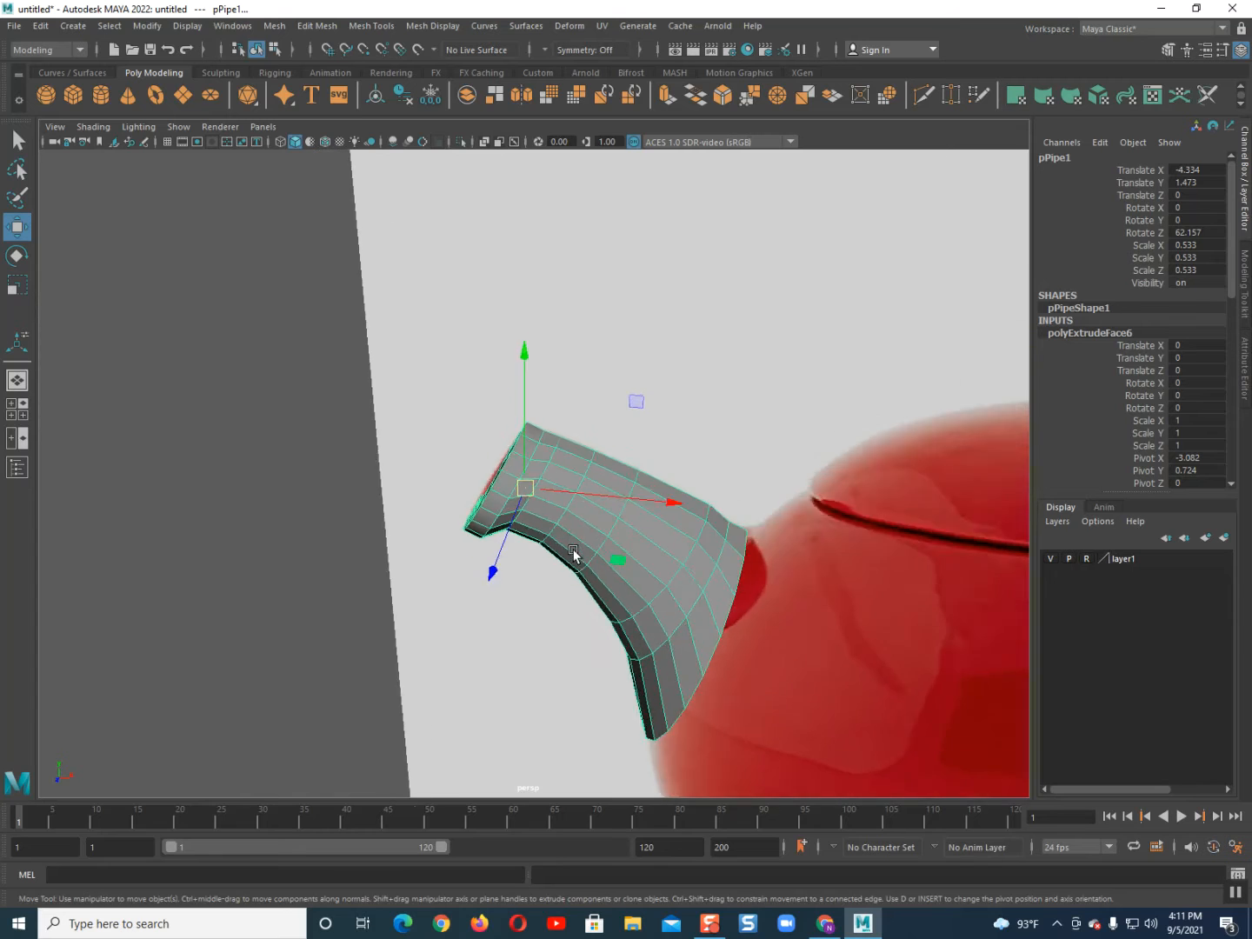
scroll(574, 549, down, 5)
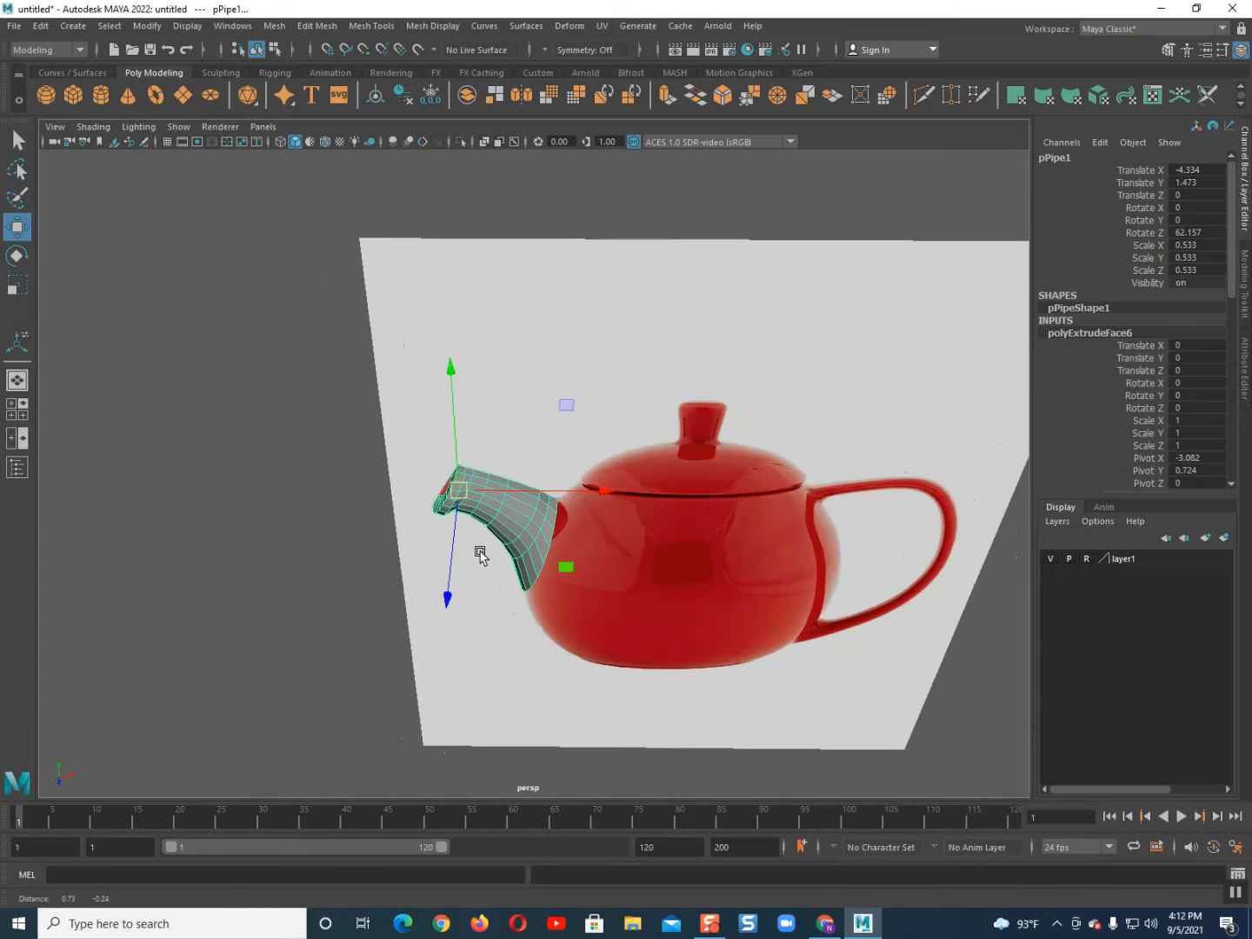
alt+middle_drag(674, 539, 590, 498)
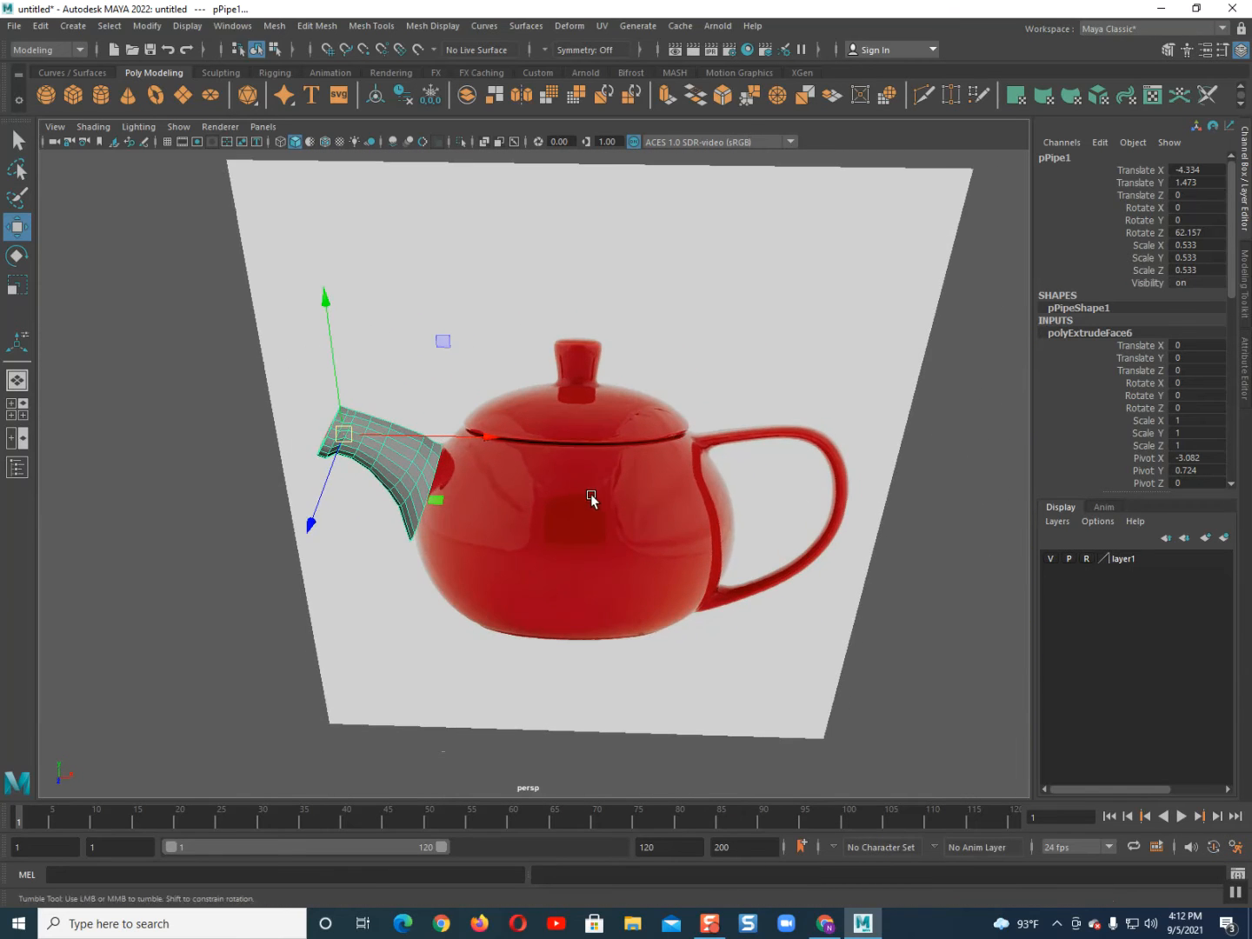
alt+drag(590, 498, 586, 472)
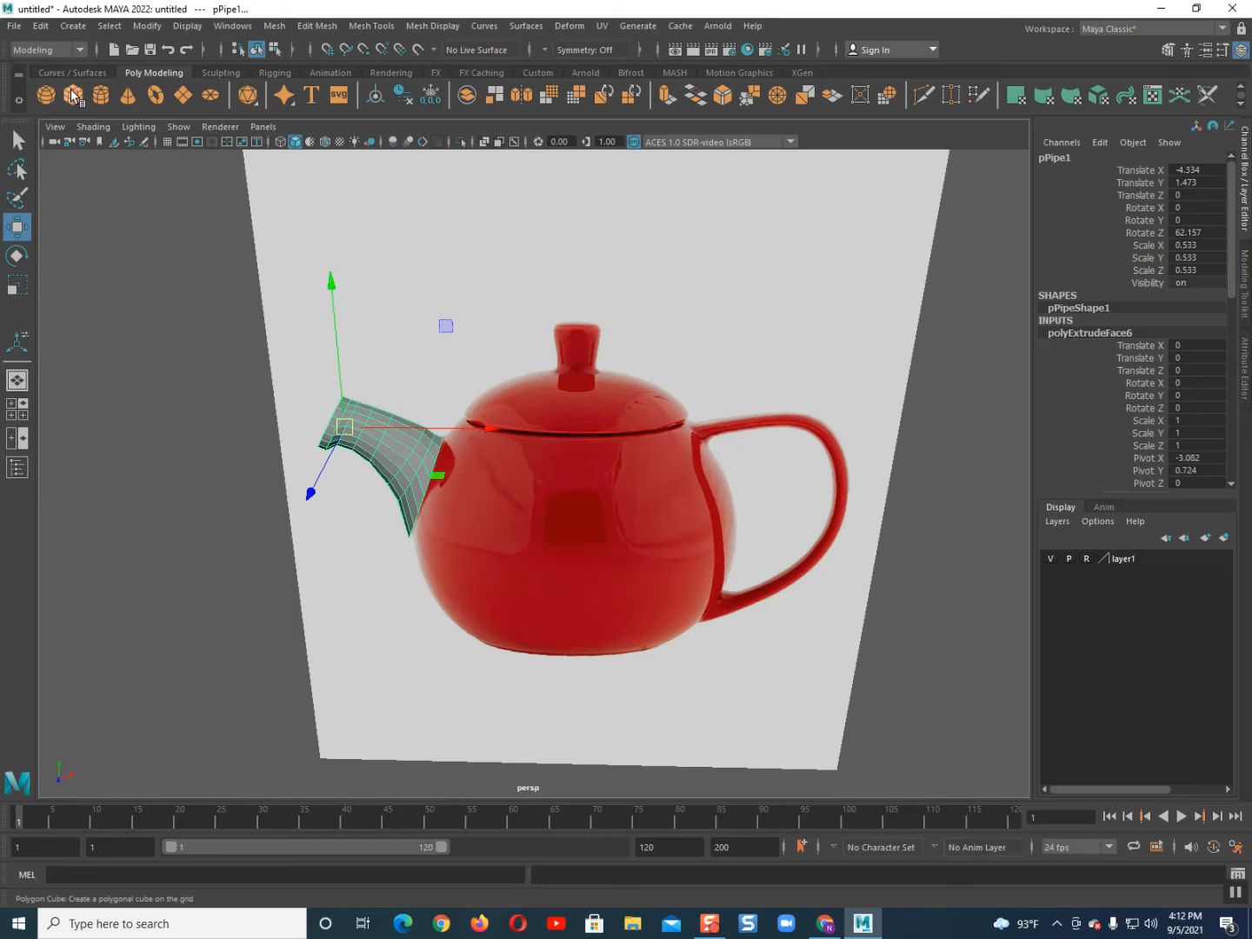
click(48, 92)
scroll(561, 534, up, 4)
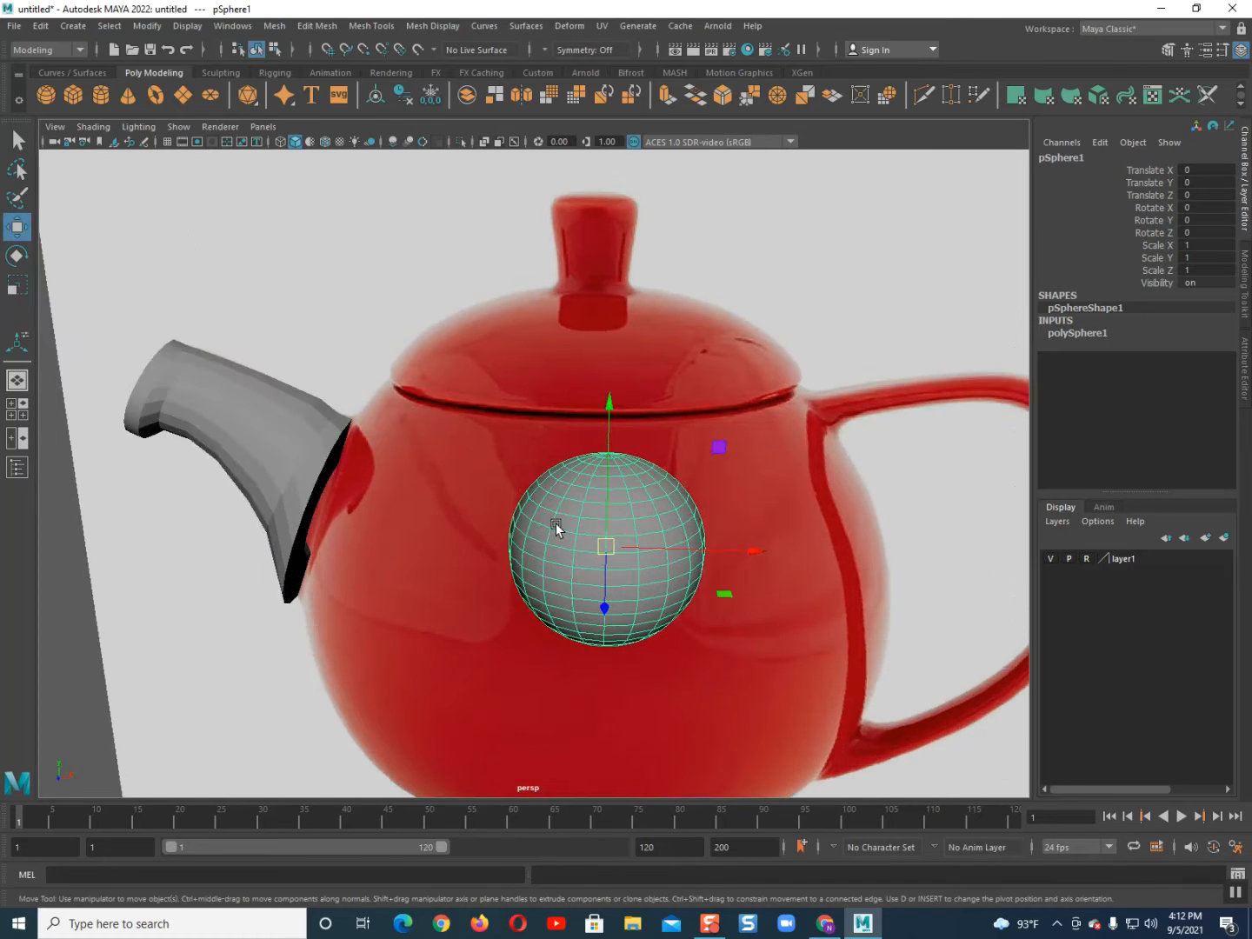
scroll(539, 508, down, 2)
key(r)
drag(566, 502, 817, 534)
key(w)
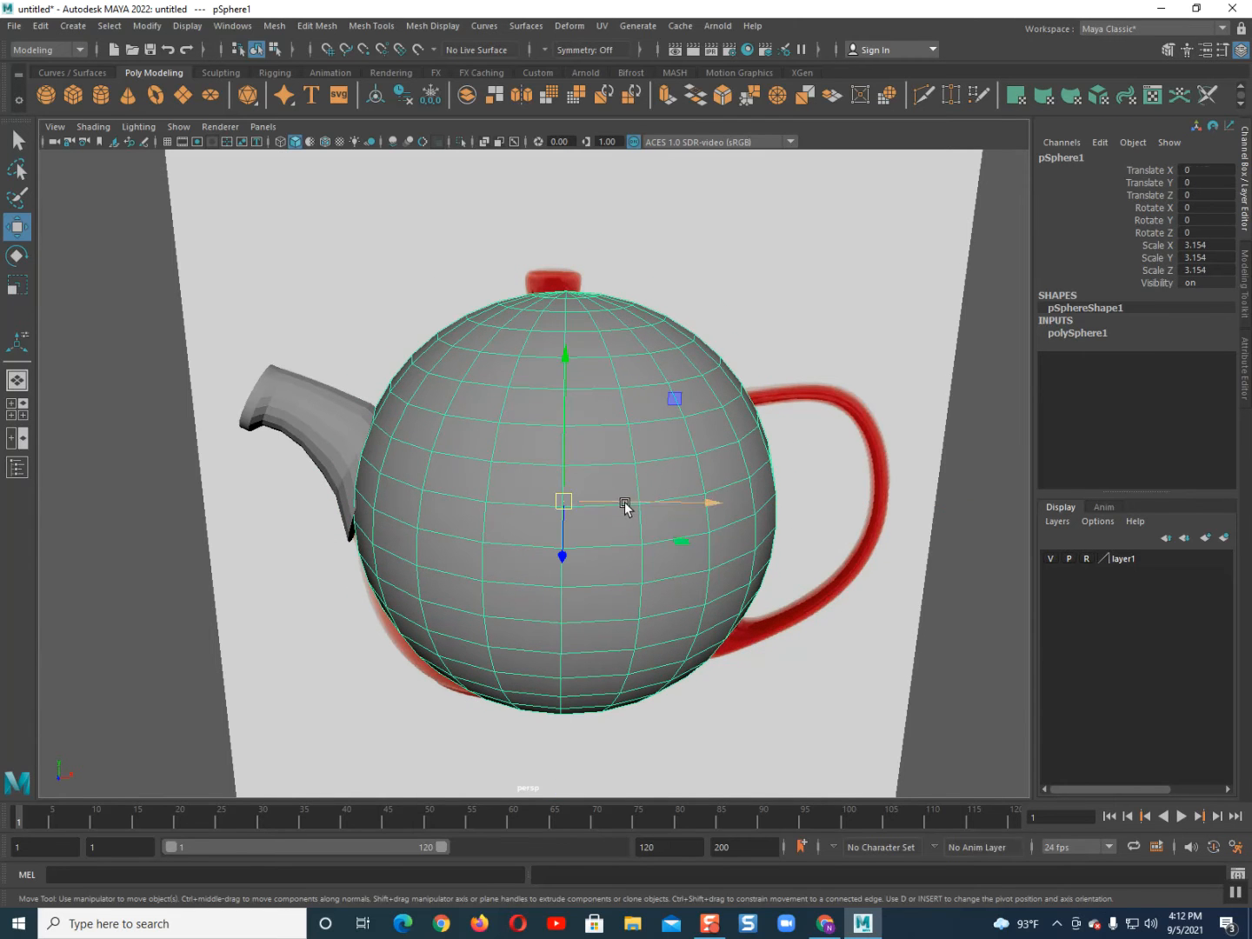
- Move the sphere to about X -0.106, Y -0.479 over the reference body and switch to the front view
drag(626, 505, 618, 500)
drag(554, 412, 560, 550)
key(space)
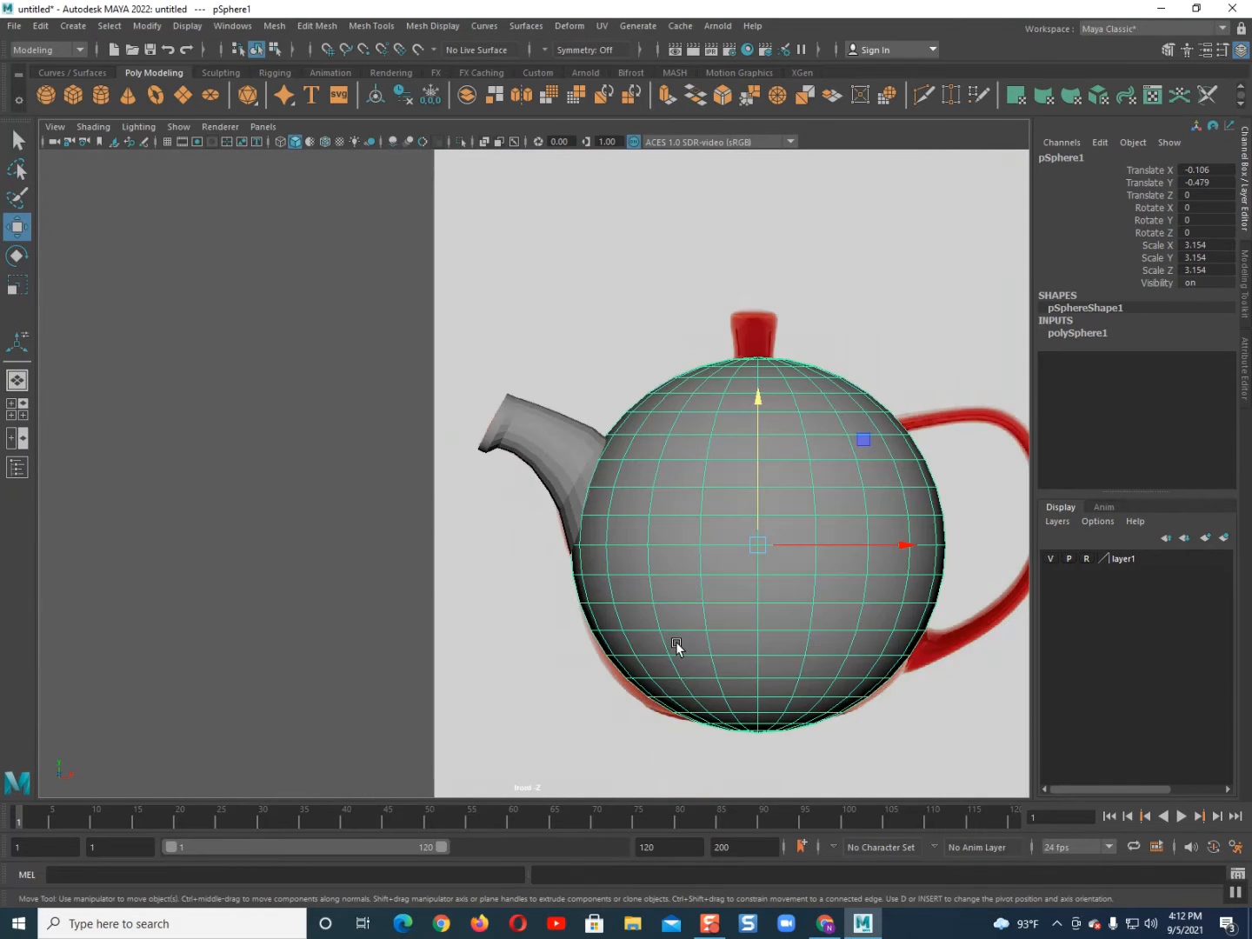
- Delete the sphere's lowest and uppermost face rows to open its bottom and top
right_click(353, 470)
click(328, 596)
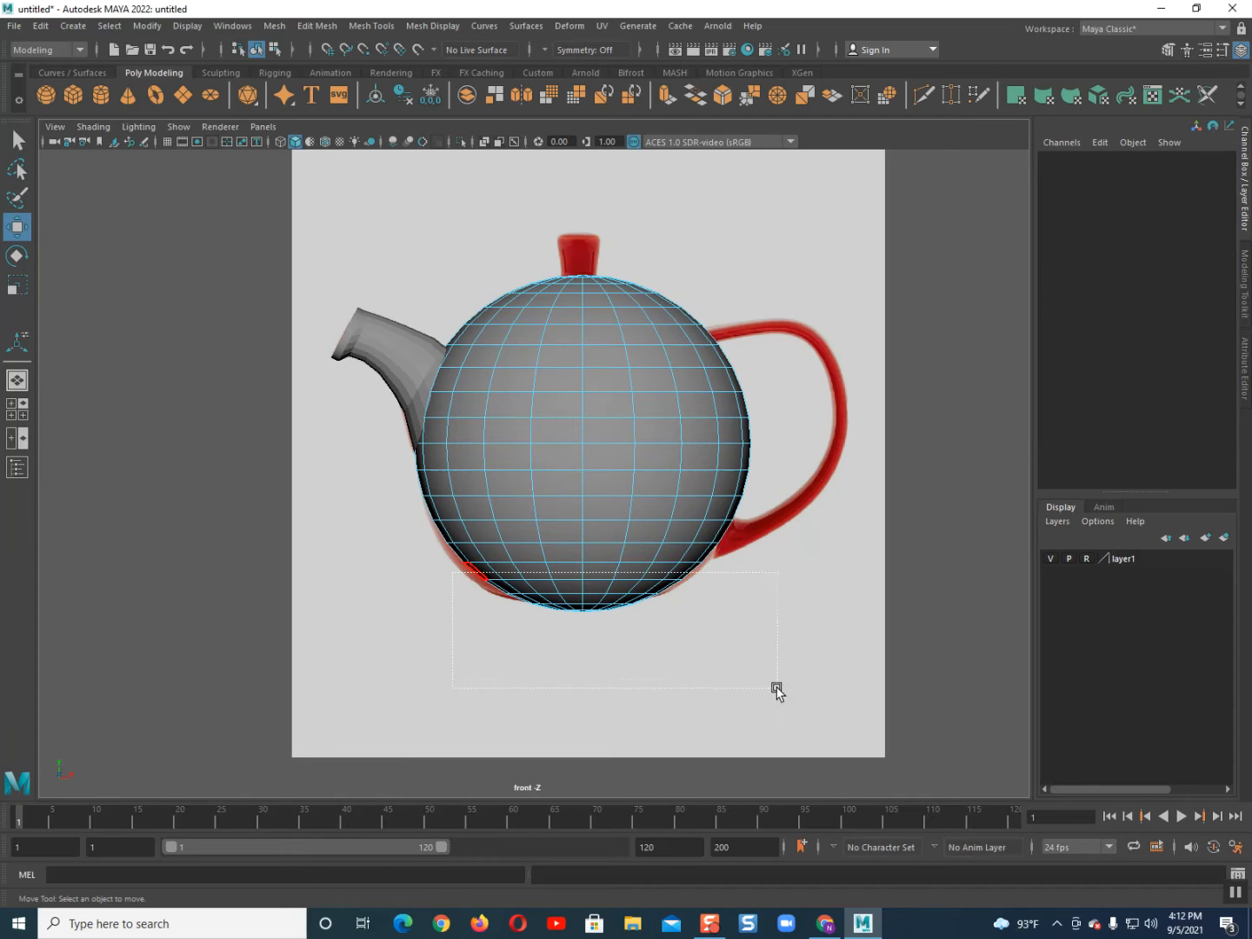
drag(777, 688, 777, 688)
key(Delete)
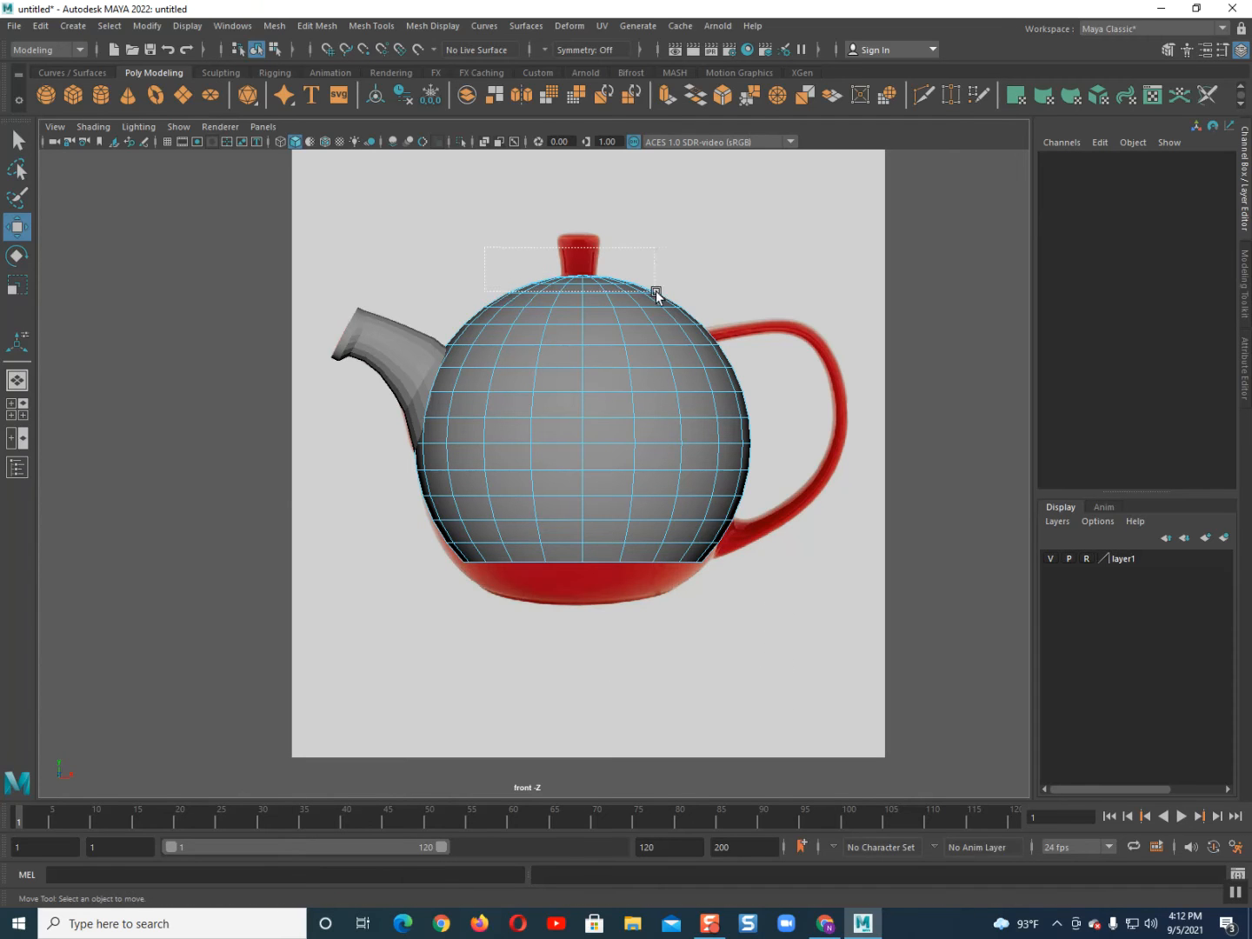
drag(656, 290, 721, 295)
key(Delete)
- Select the sphere's bottom border edge loop and close the opening with Fill Hole
right_drag(549, 364, 546, 310)
scroll(552, 307, up, 3)
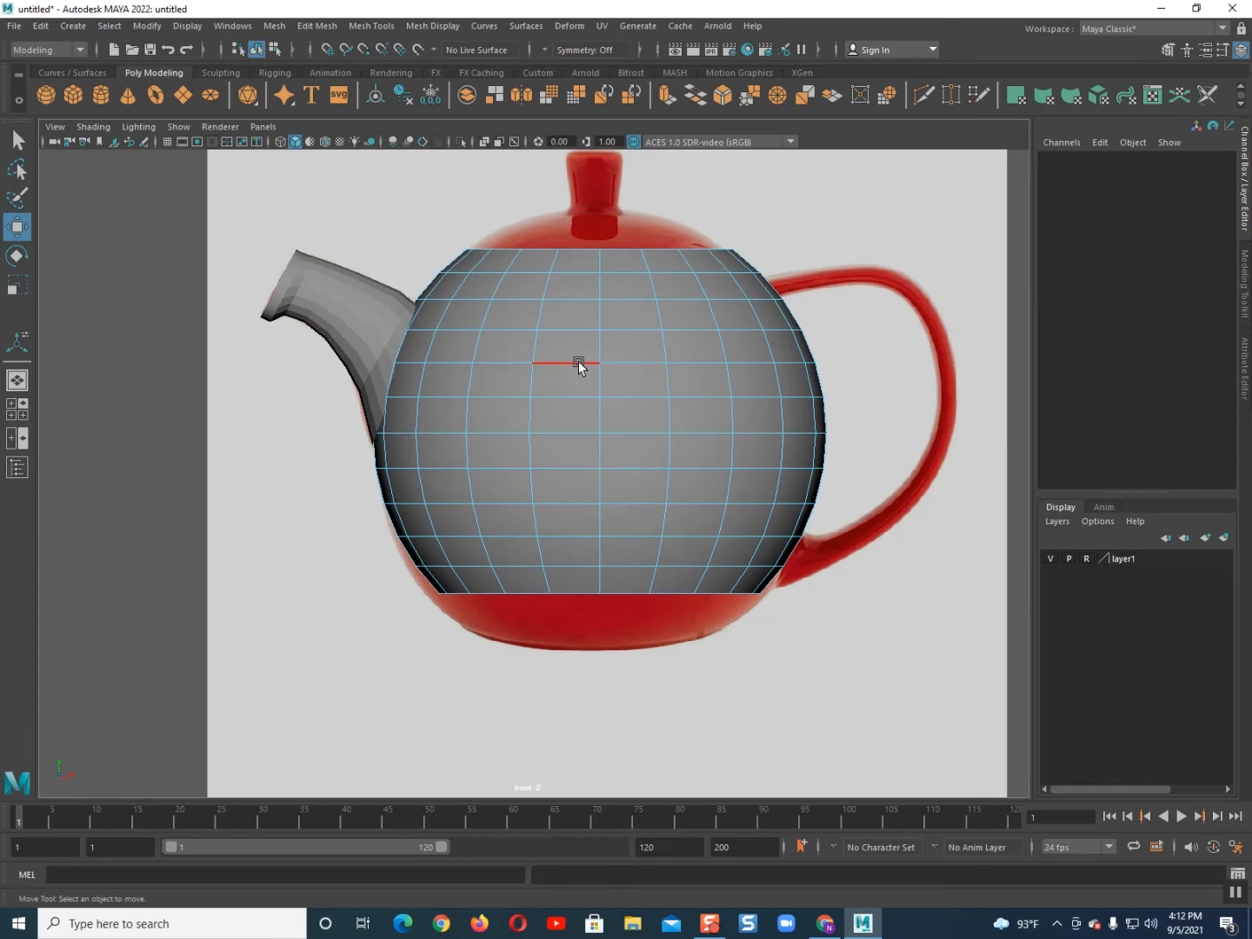
scroll(578, 362, up, 4)
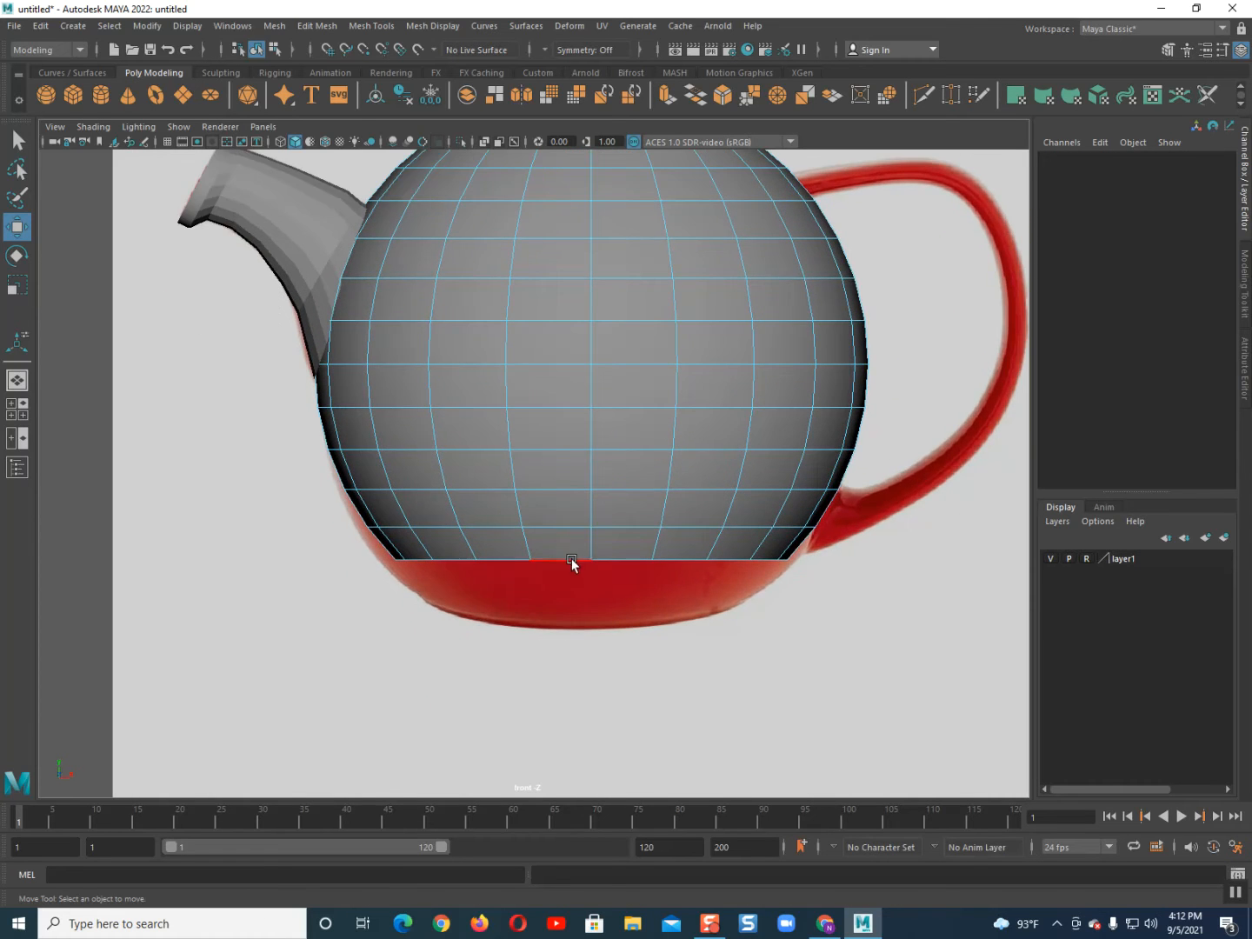
click(572, 561)
click(275, 26)
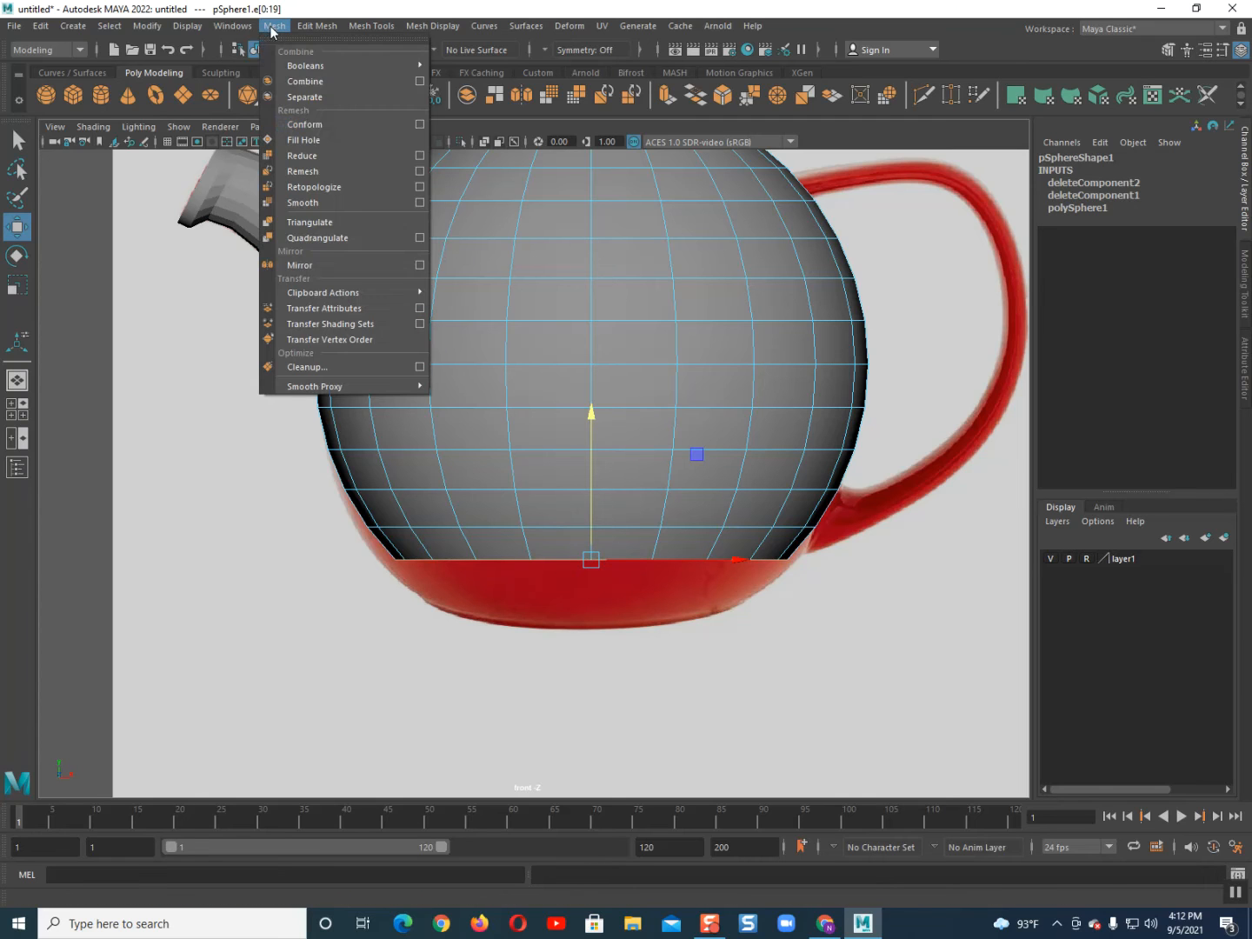
click(316, 131)
- Select the sphere's top border edge loop and close that opening with Fill Hole
alt+middle_drag(574, 268, 576, 442)
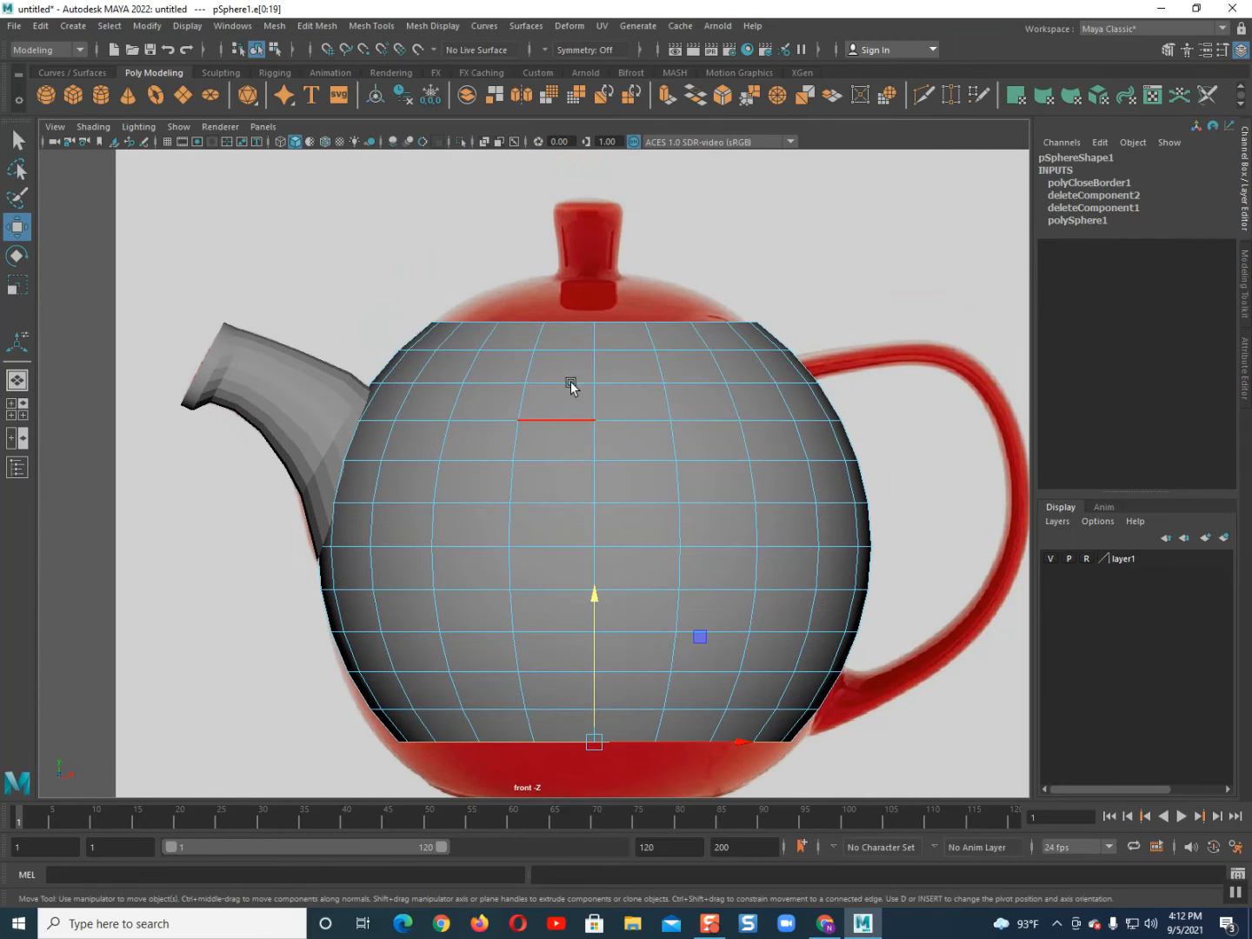
double_click(572, 320)
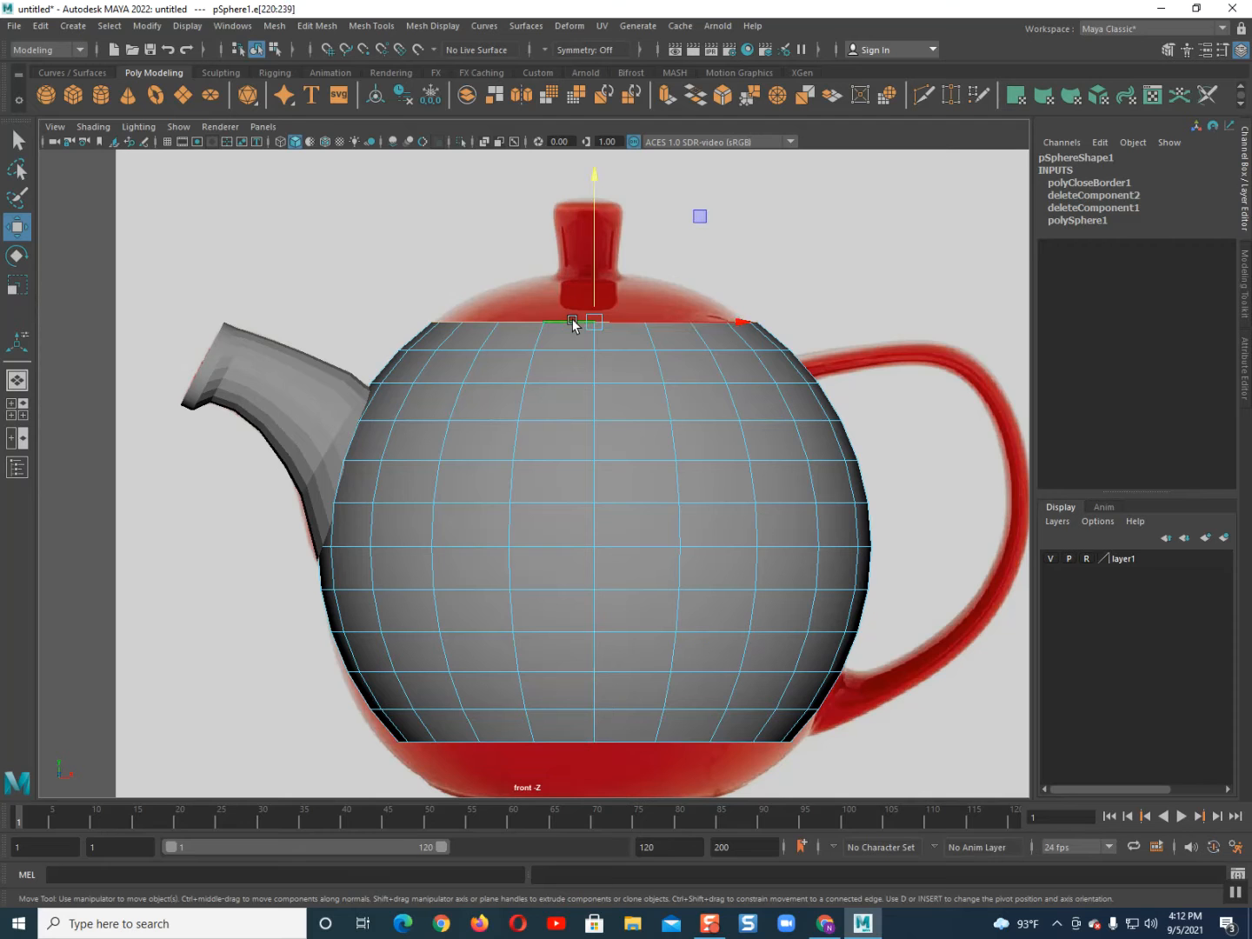
click(274, 25)
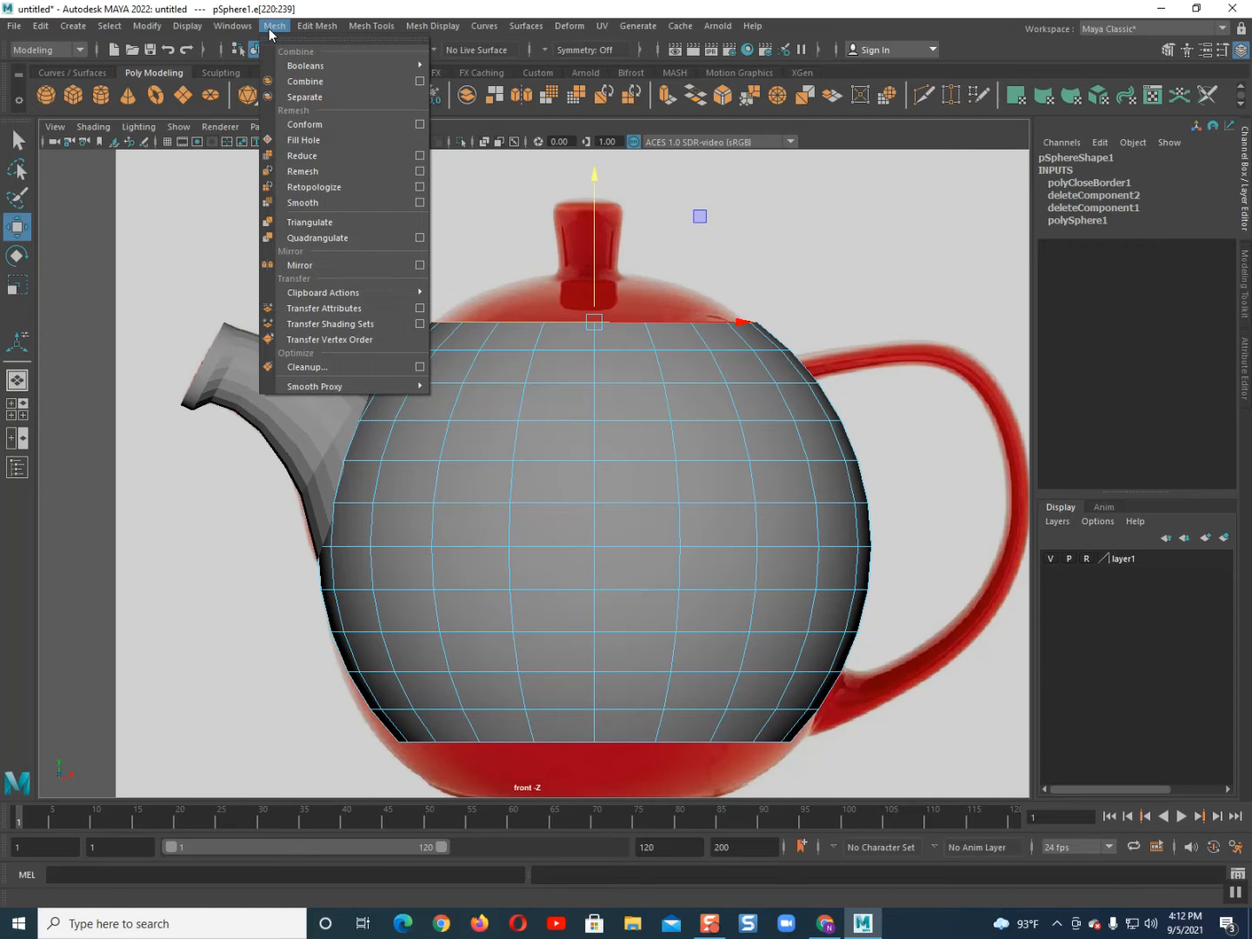
click(315, 140)
- Return the body to object mode in the perspective view and hide the reference image's layer1
drag(480, 362, 491, 364)
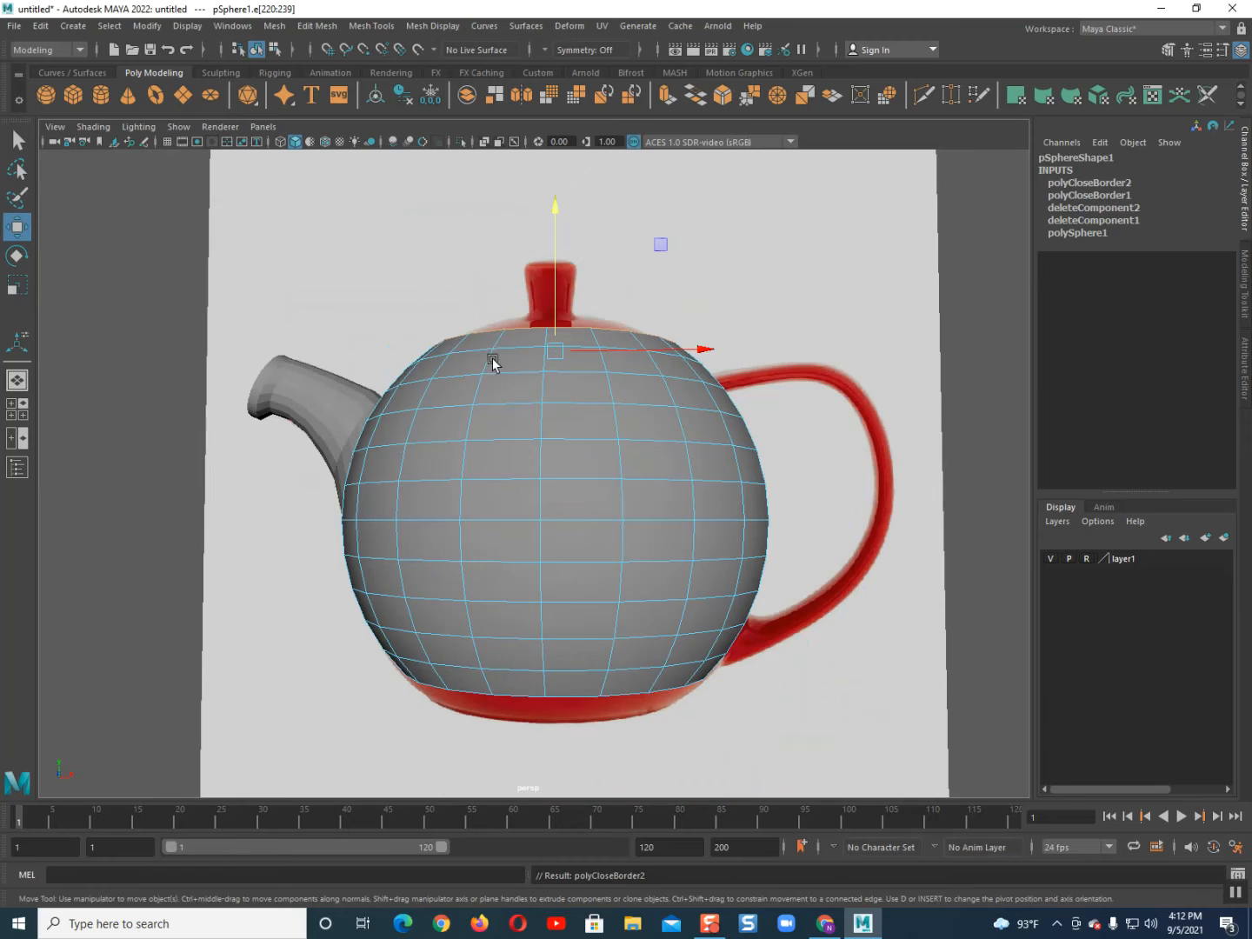
alt+drag(523, 466, 568, 482)
right_drag(568, 483, 670, 483)
alt+drag(669, 484, 654, 523)
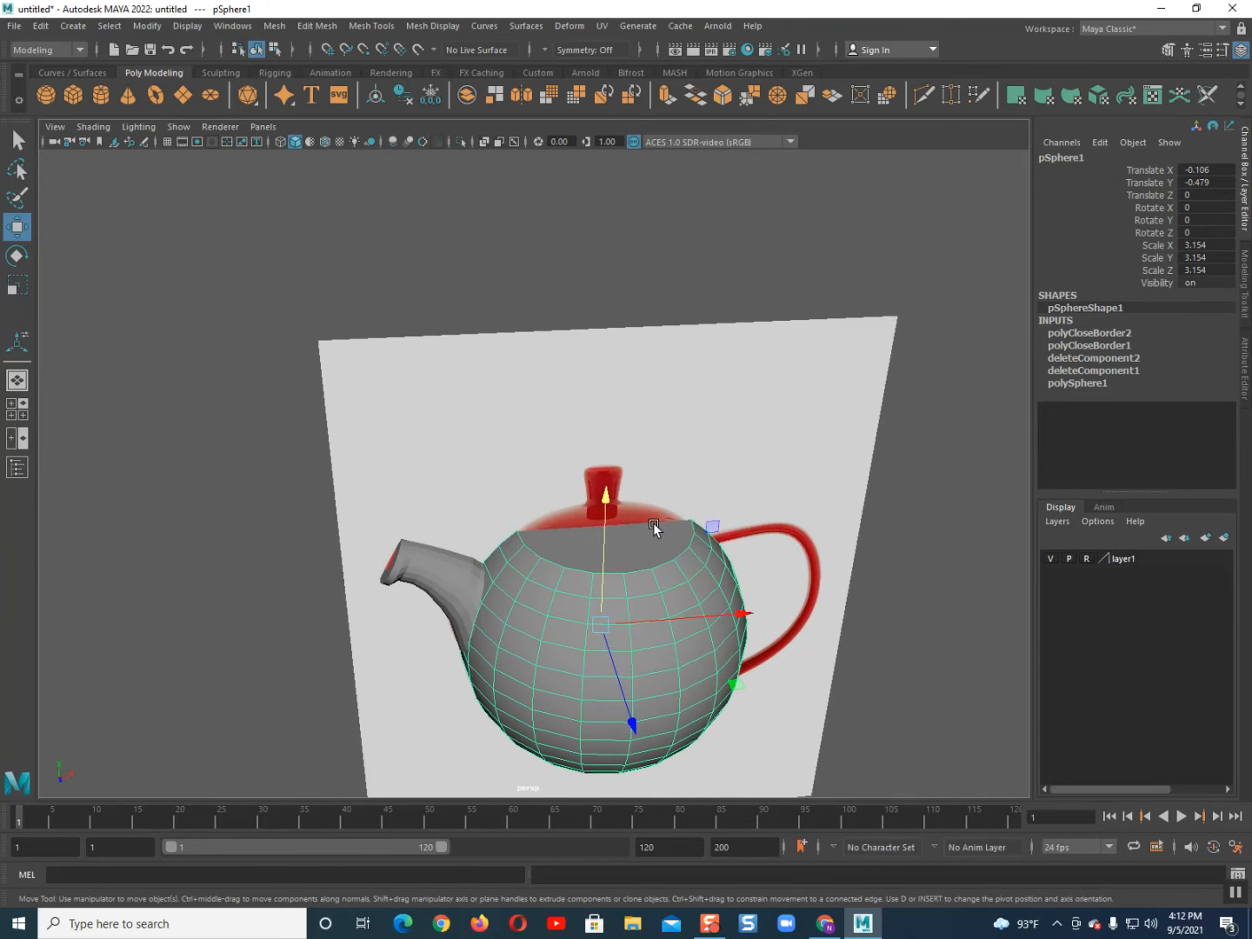
click(1049, 559)
- Select the body's top cap face and extrude it slightly outward by scaling
scroll(626, 526, up, 5)
right_click(579, 466)
right_drag(579, 469, 578, 489)
click(584, 513)
alt+drag(587, 517, 572, 509)
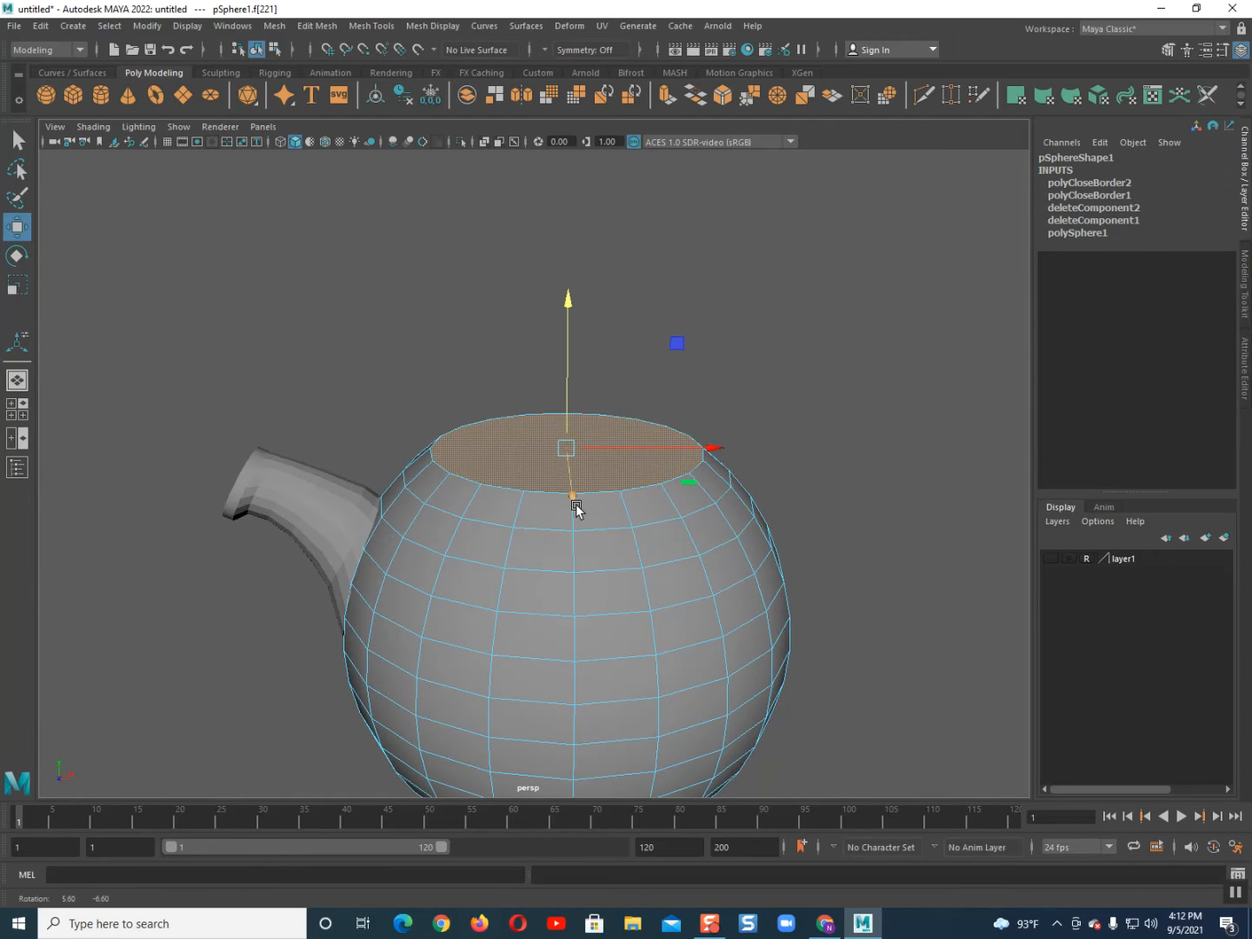
key(r)
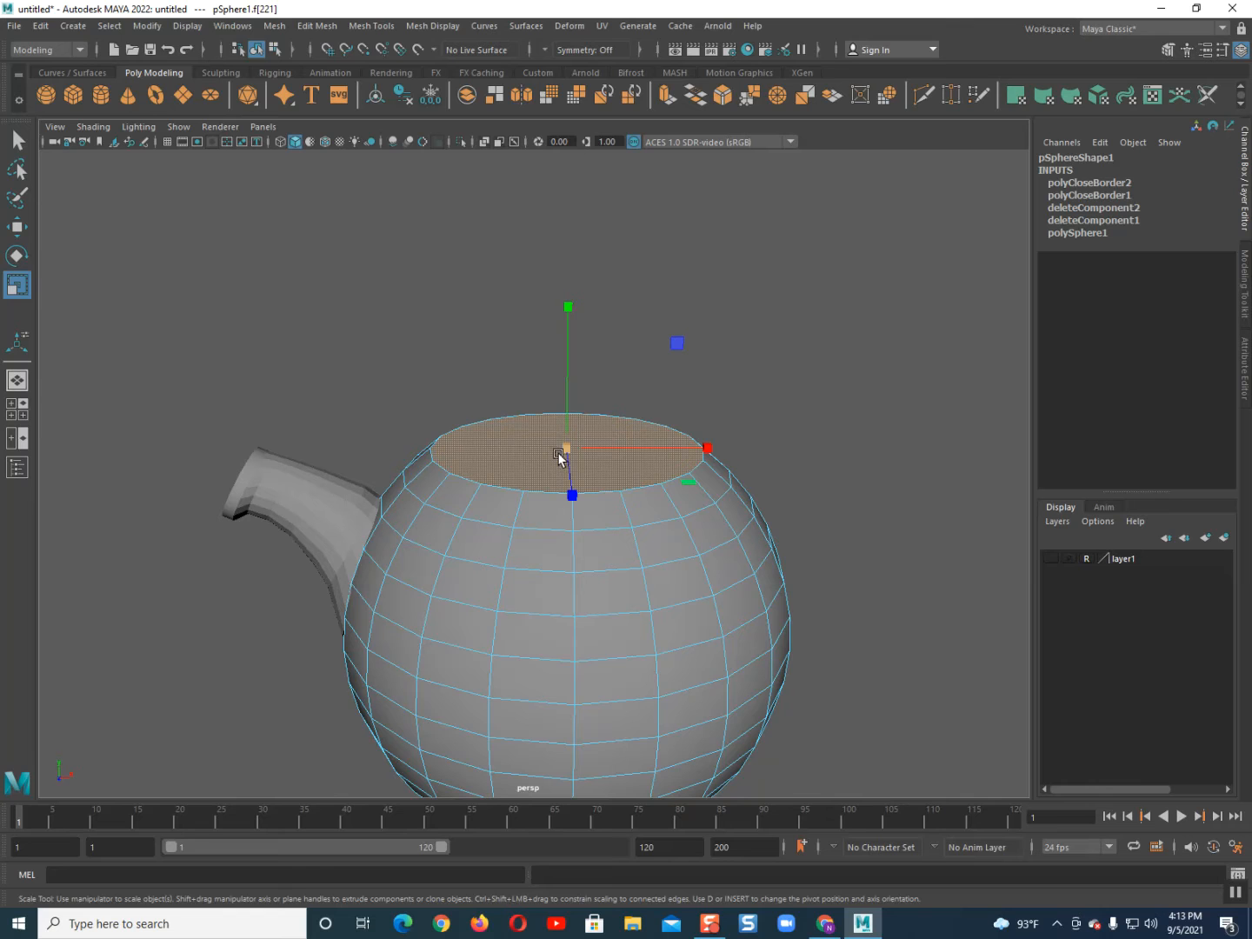
shift+drag(566, 452, 578, 459)
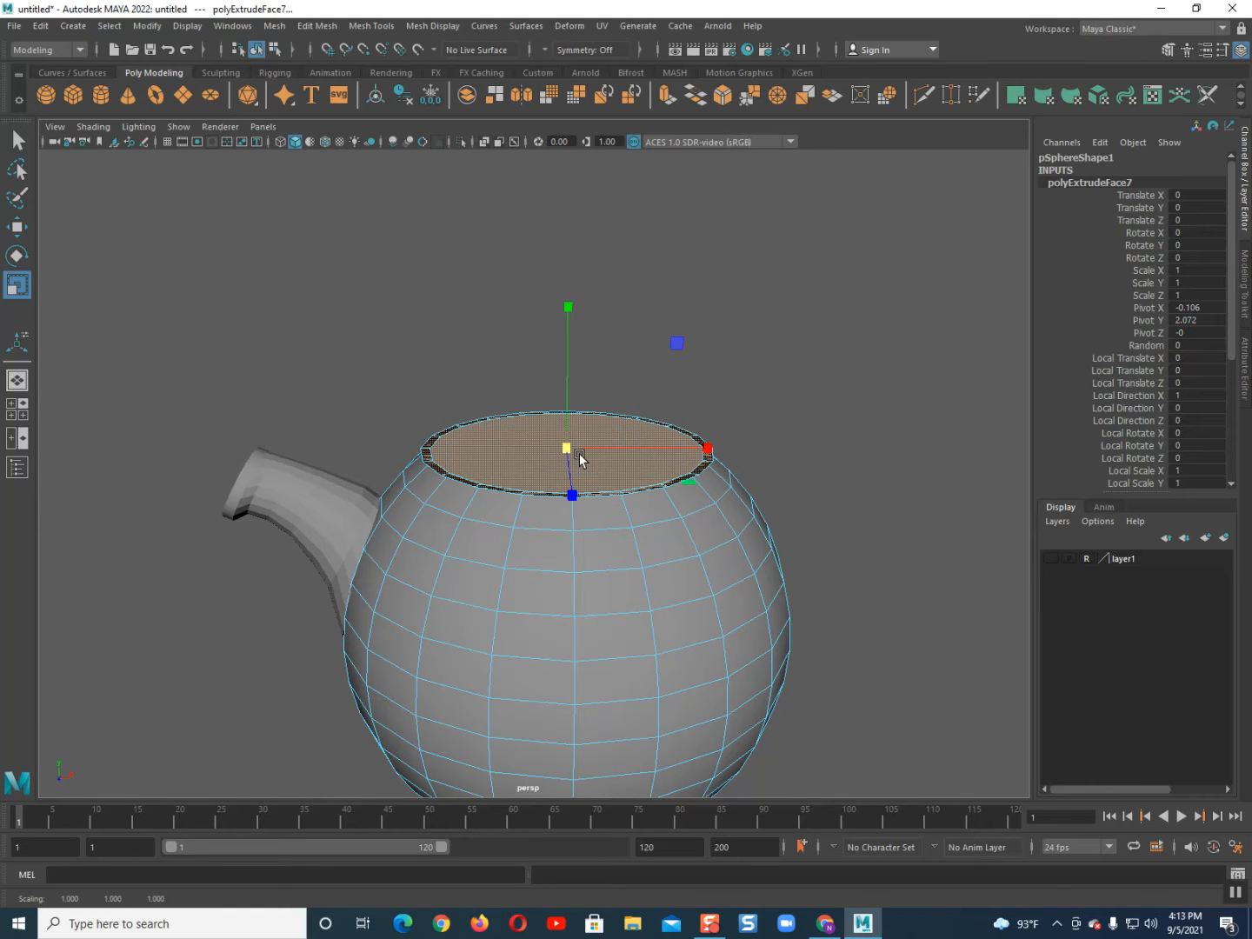
- Extrude the top cap face upward to about Y 2.19 to form the lower part of the rim
key(w)
shift+drag(570, 450, 569, 394)
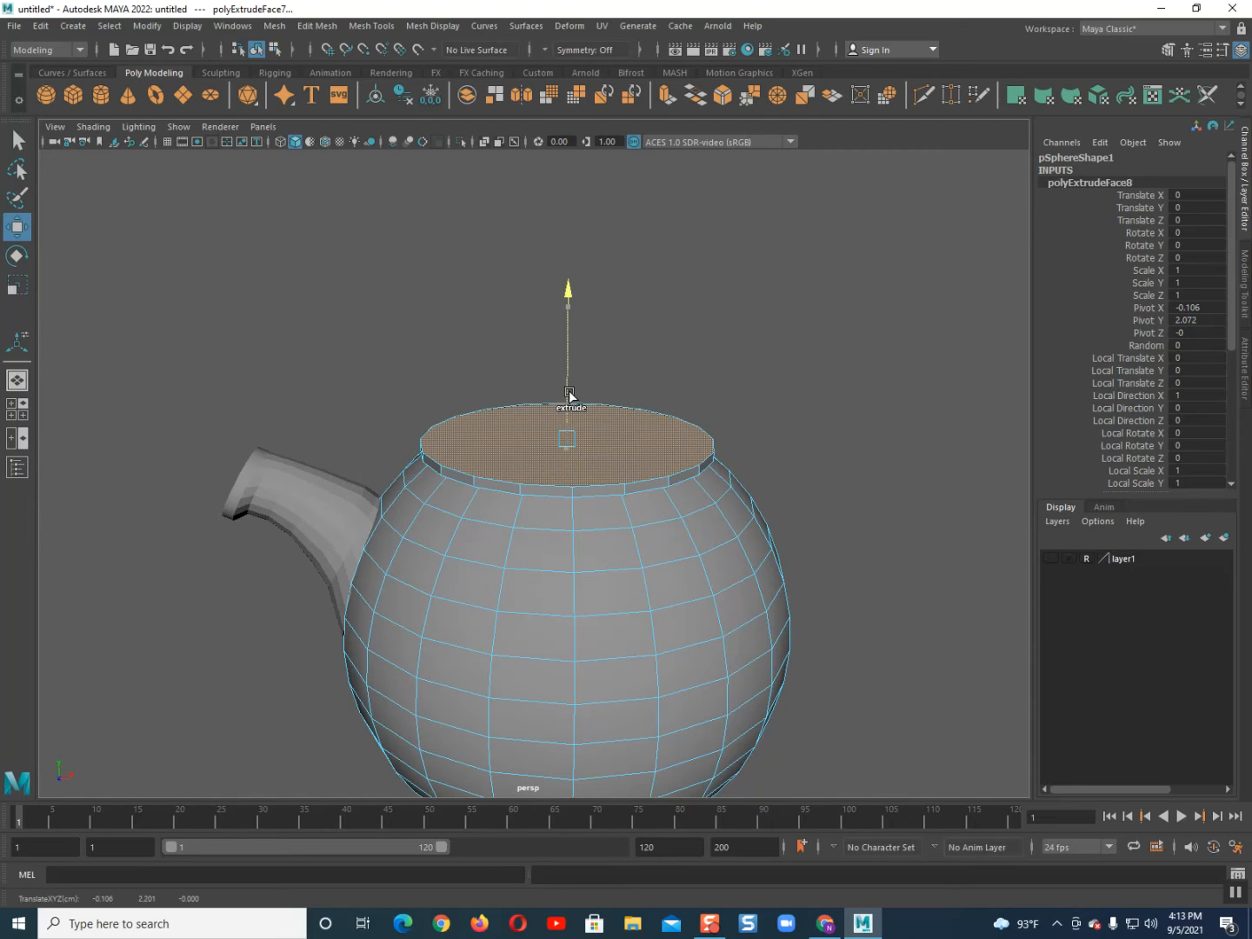
shift+drag(569, 395, 569, 396)
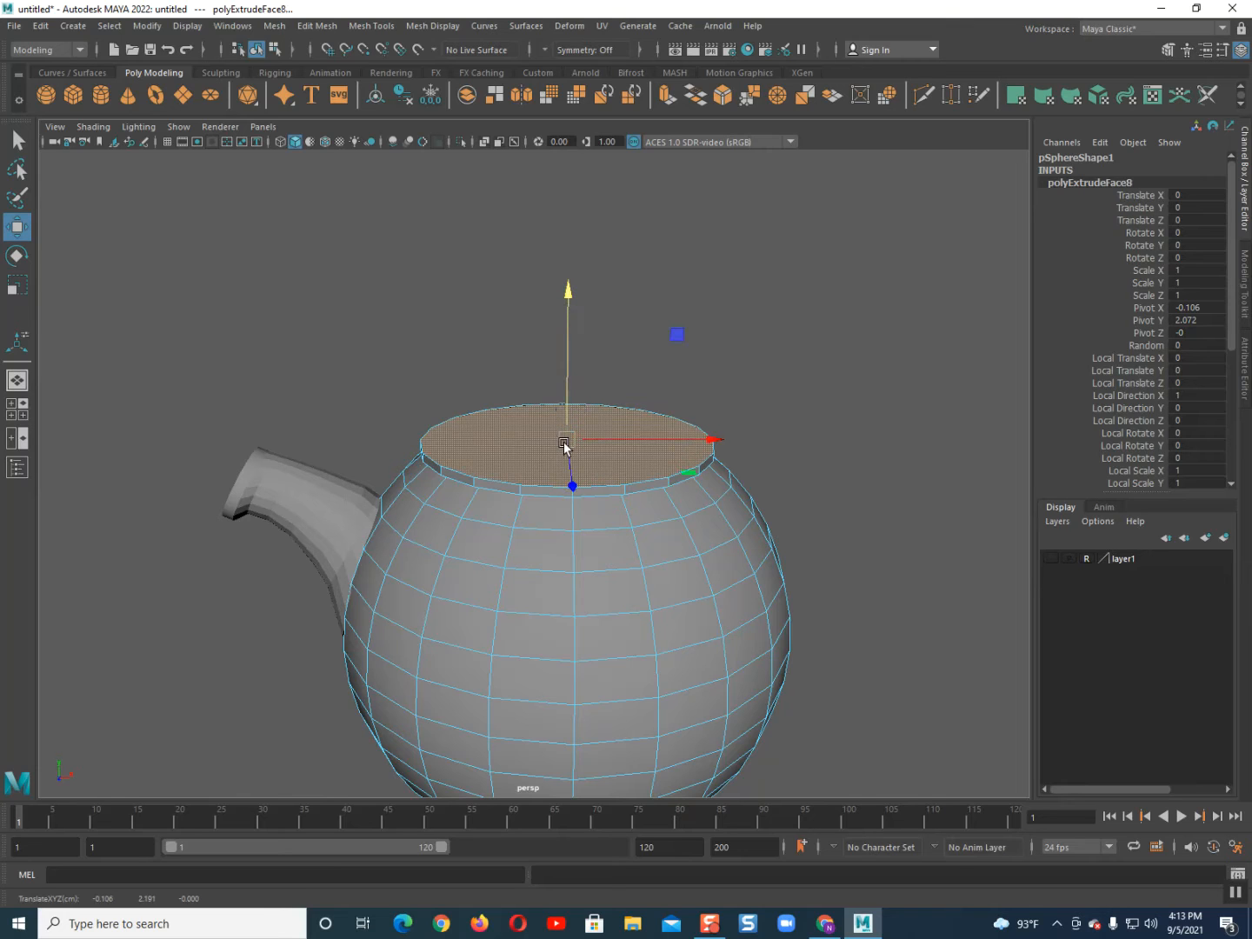
- Extrude the top cap face slightly outward and upward again for a stepped rim, and return to object mode
key(r)
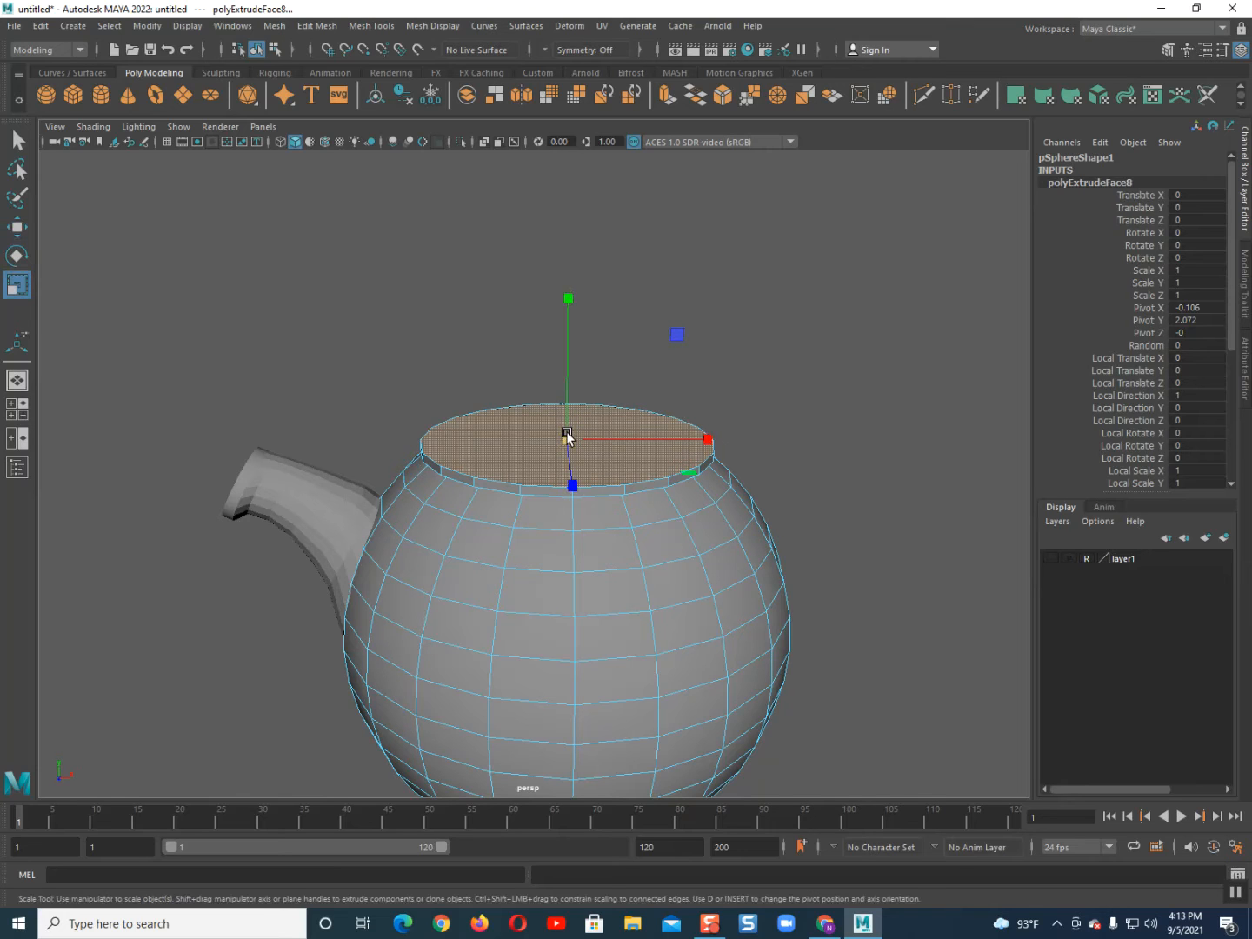
shift+drag(568, 437, 575, 442)
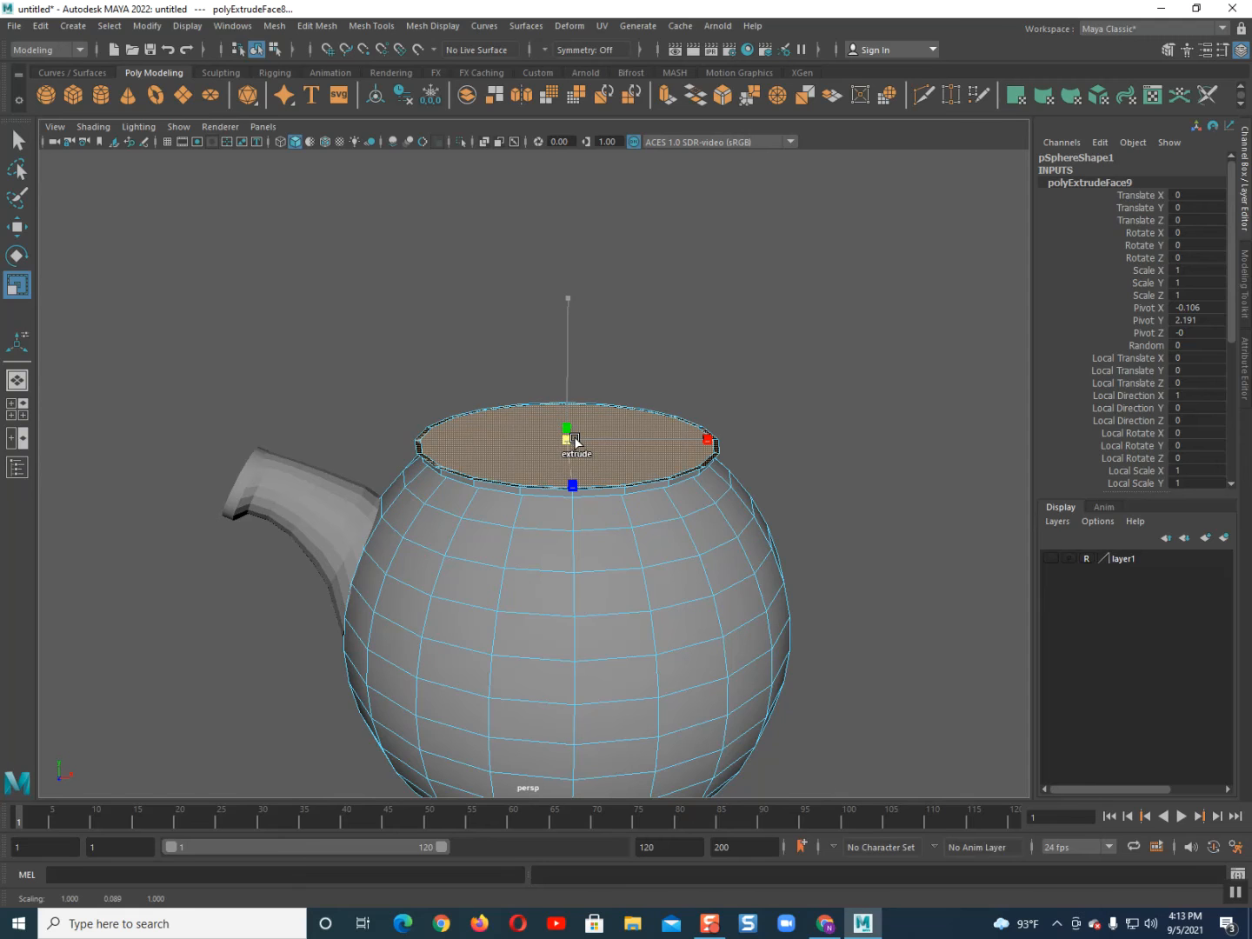
key(w)
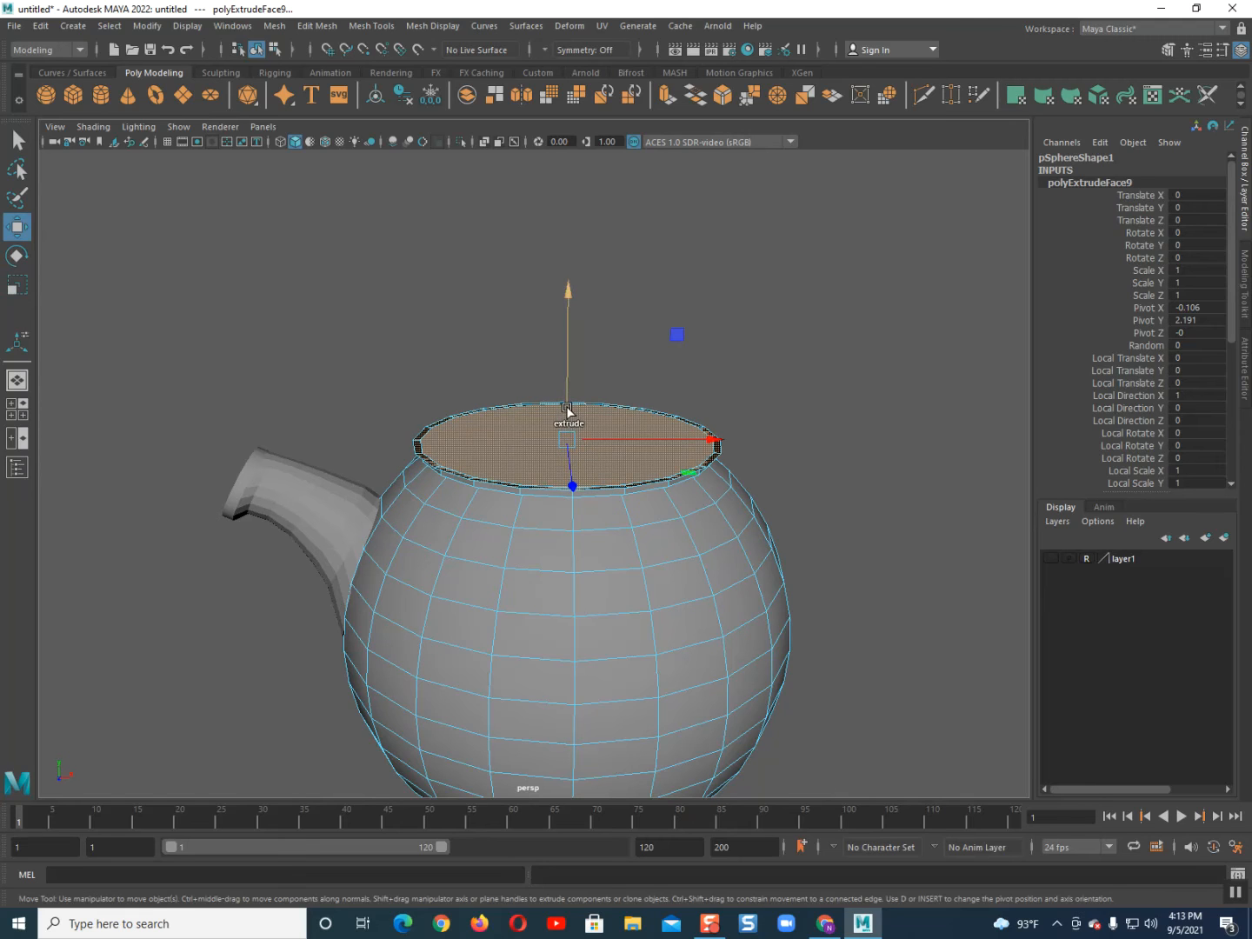
shift+drag(567, 409, 568, 387)
mouse_move(558, 465)
alt+mouse_down()
mouse_move(584, 439)
mouse_move(701, 475)
mouse_move(595, 492)
mouse_move(557, 466)
alt+mouse_up()
right_drag(556, 460, 674, 388)
click(663, 388)
- Extrude the body's bottom cap face slightly outward and down to about Y -2.906 for the foot, and leave face mode
scroll(660, 401, down, 5)
alt+drag(659, 510, 646, 469)
click(598, 490)
scroll(574, 608, up, 4)
alt+drag(572, 632, 553, 388)
scroll(570, 640, up, 4)
right_drag(551, 385, 553, 428)
alt+drag(557, 558, 561, 499)
click(560, 461)
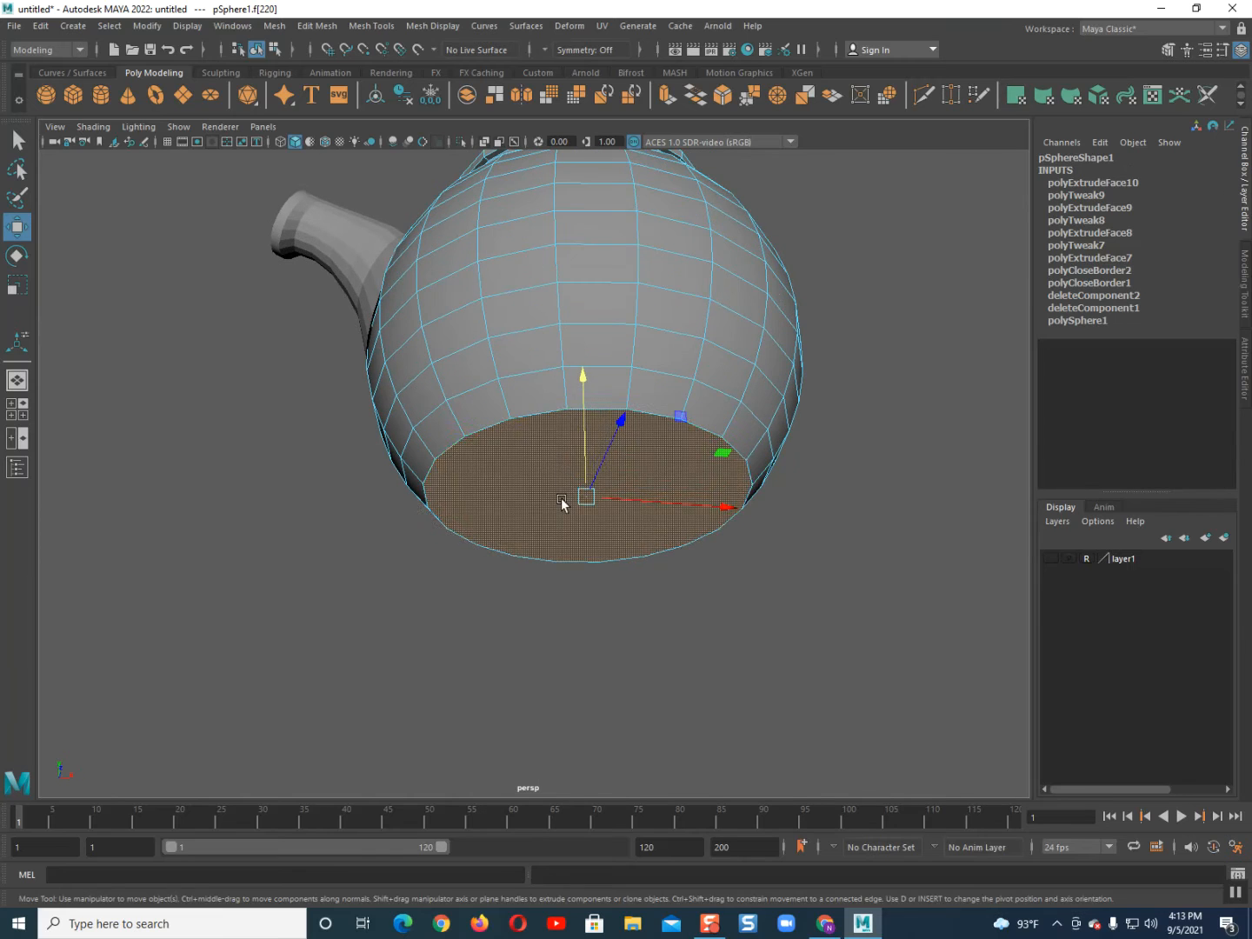
key(r)
shift+drag(587, 497, 584, 450)
key(w)
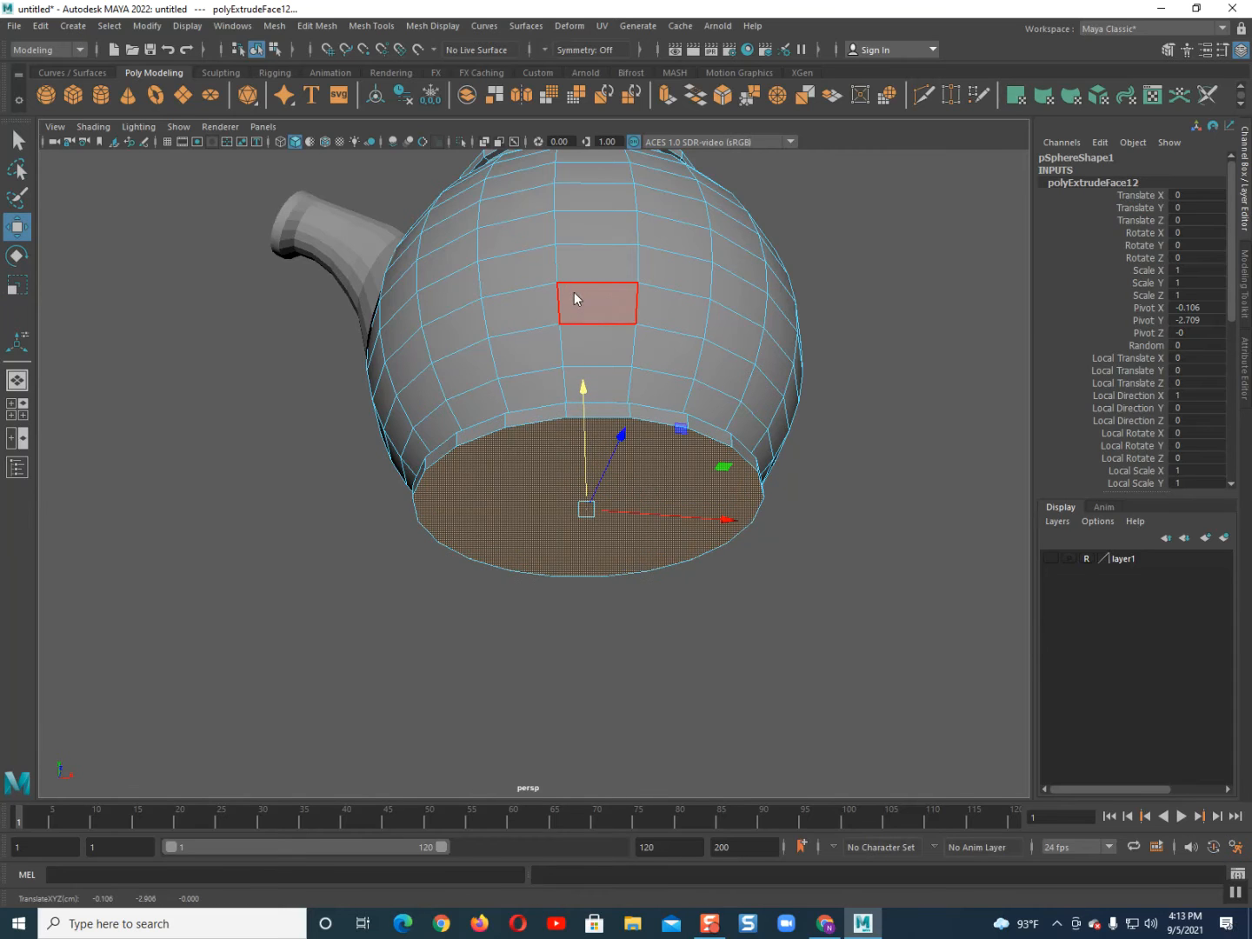
right_drag(574, 294, 598, 263)
- Extrude the foot's bottom face once more by a small amount and return to object mode
right_drag(595, 415, 593, 430)
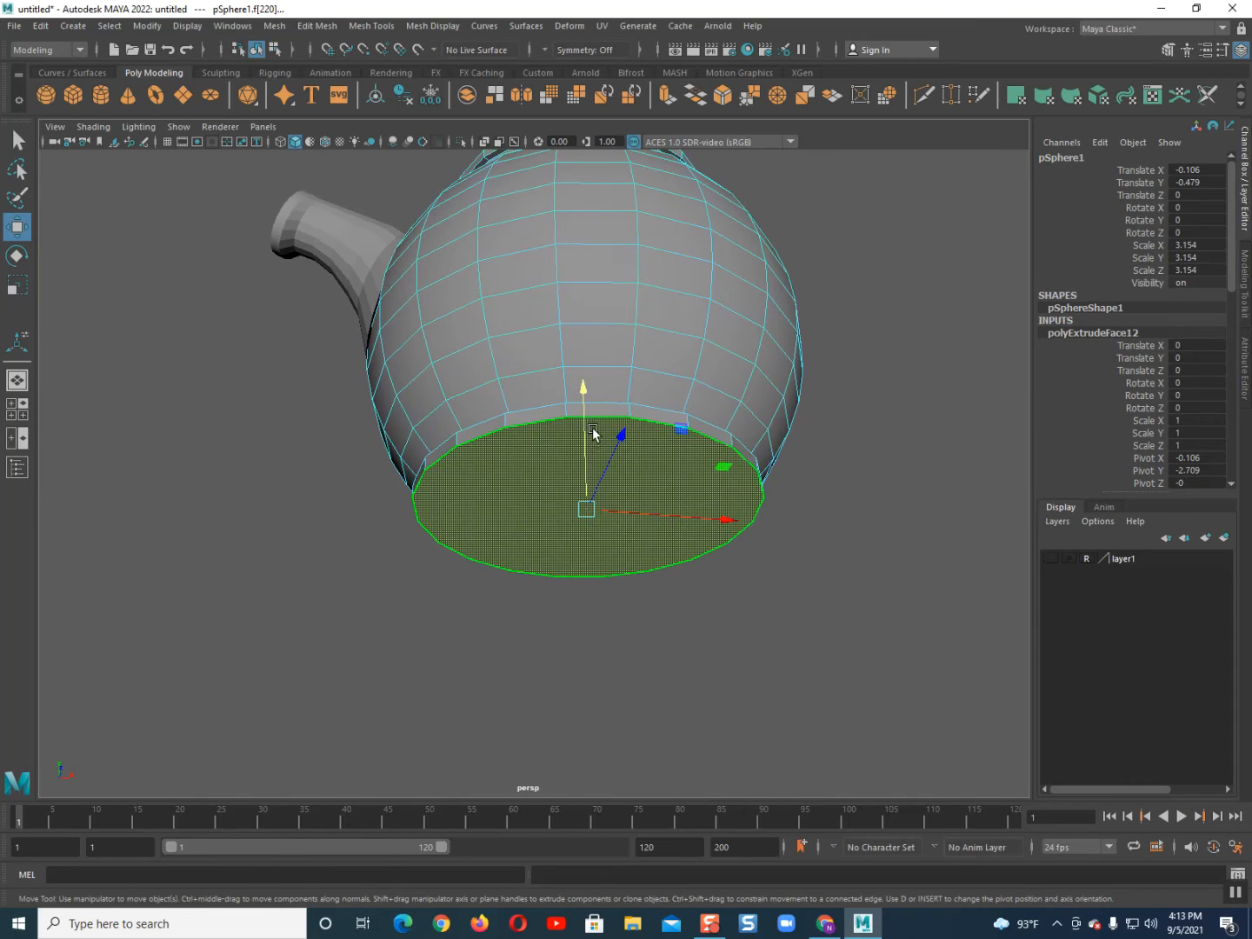
click(593, 433)
shift+drag(590, 427, 585, 426)
right_drag(571, 394, 591, 355)
- Preview the body with smooth mesh display and inspect its shape and top rim
scroll(607, 413, down, 4)
alt+drag(614, 428, 593, 481)
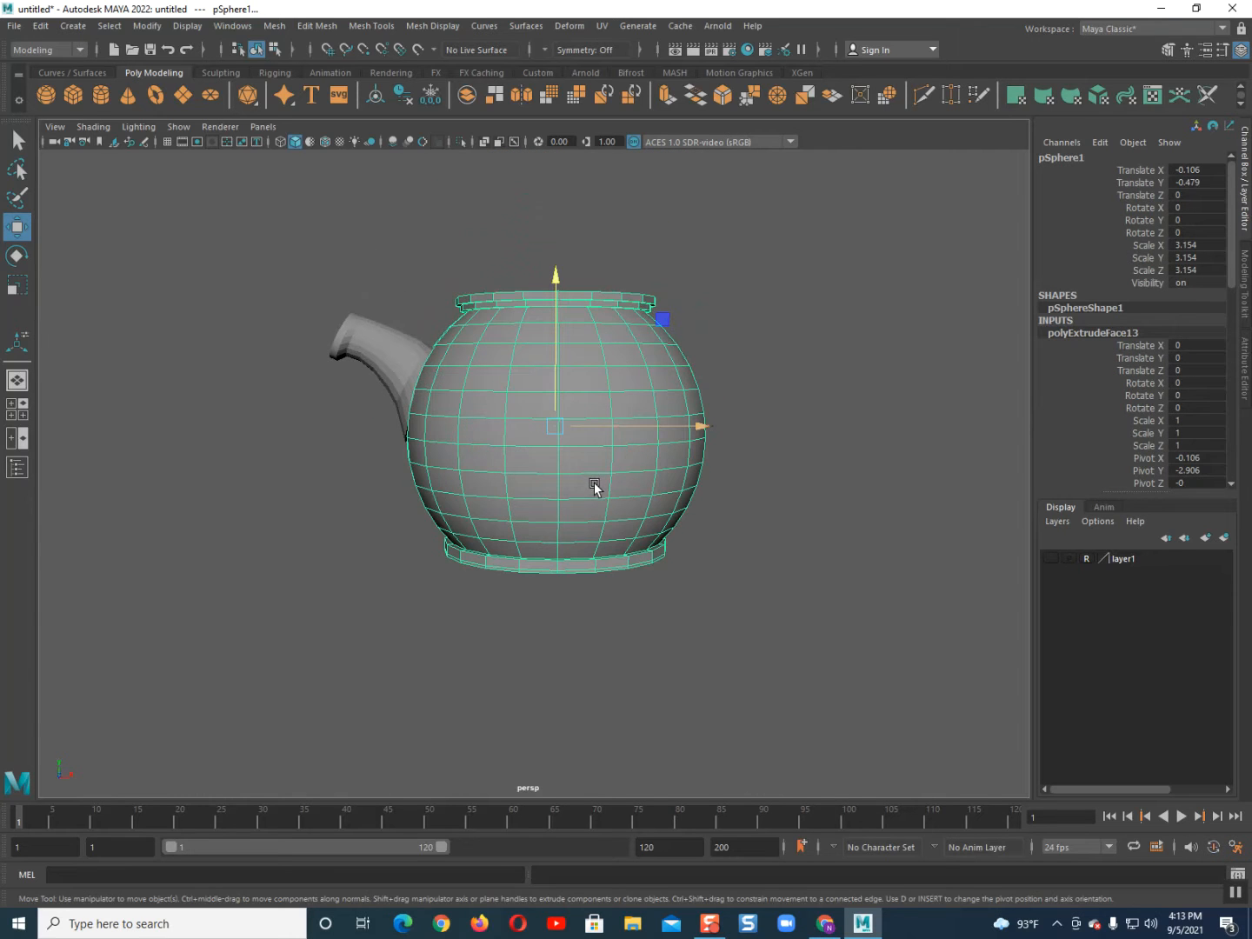
key(3)
click(392, 531)
scroll(565, 437, up, 2)
alt+drag(578, 421, 605, 443)
scroll(604, 437, up, 3)
alt+drag(611, 509, 590, 489)
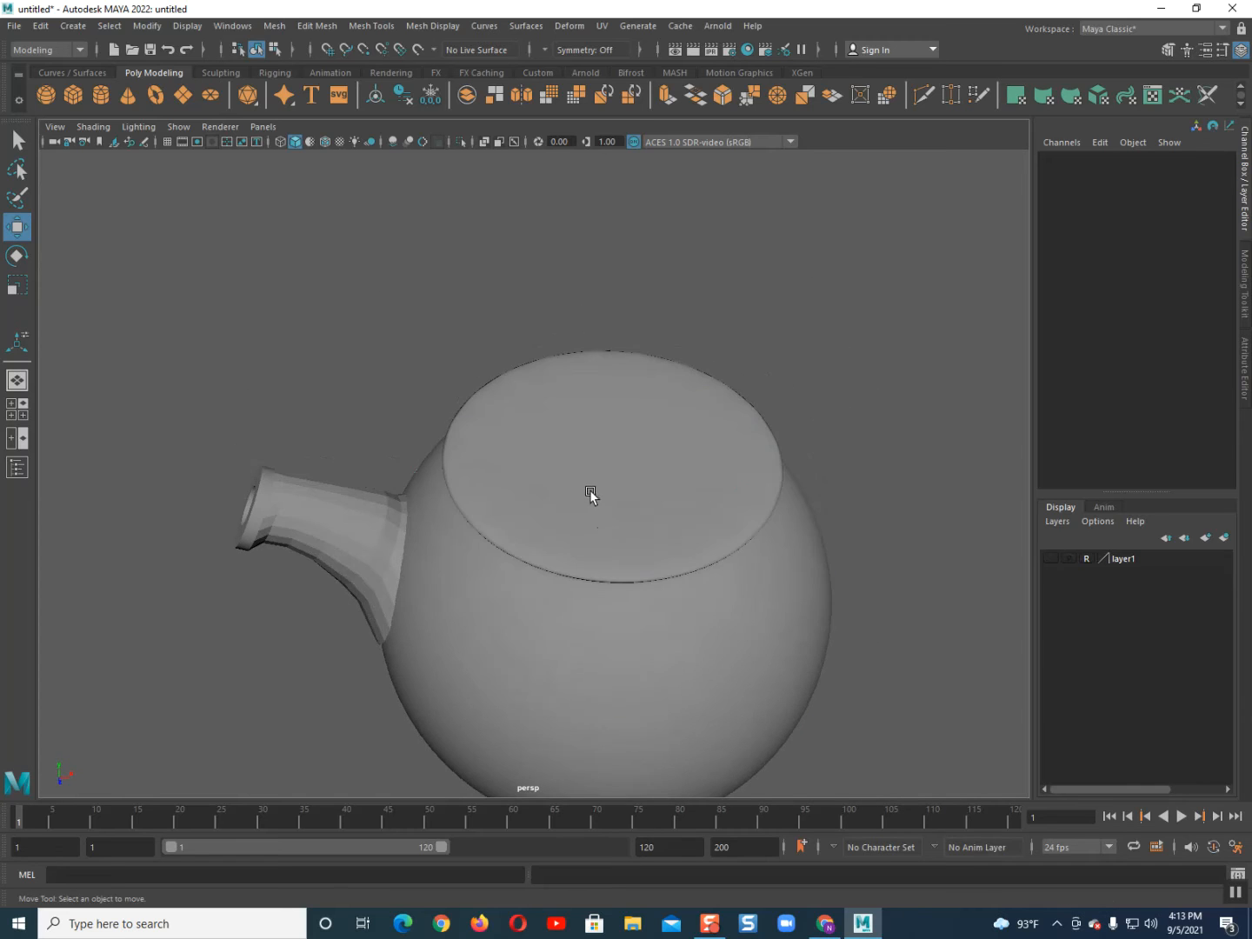
- Turn off the body's smooth preview, delete its top cap face and return to object mode
click(591, 491)
right_drag(565, 419, 682, 377)
key(1)
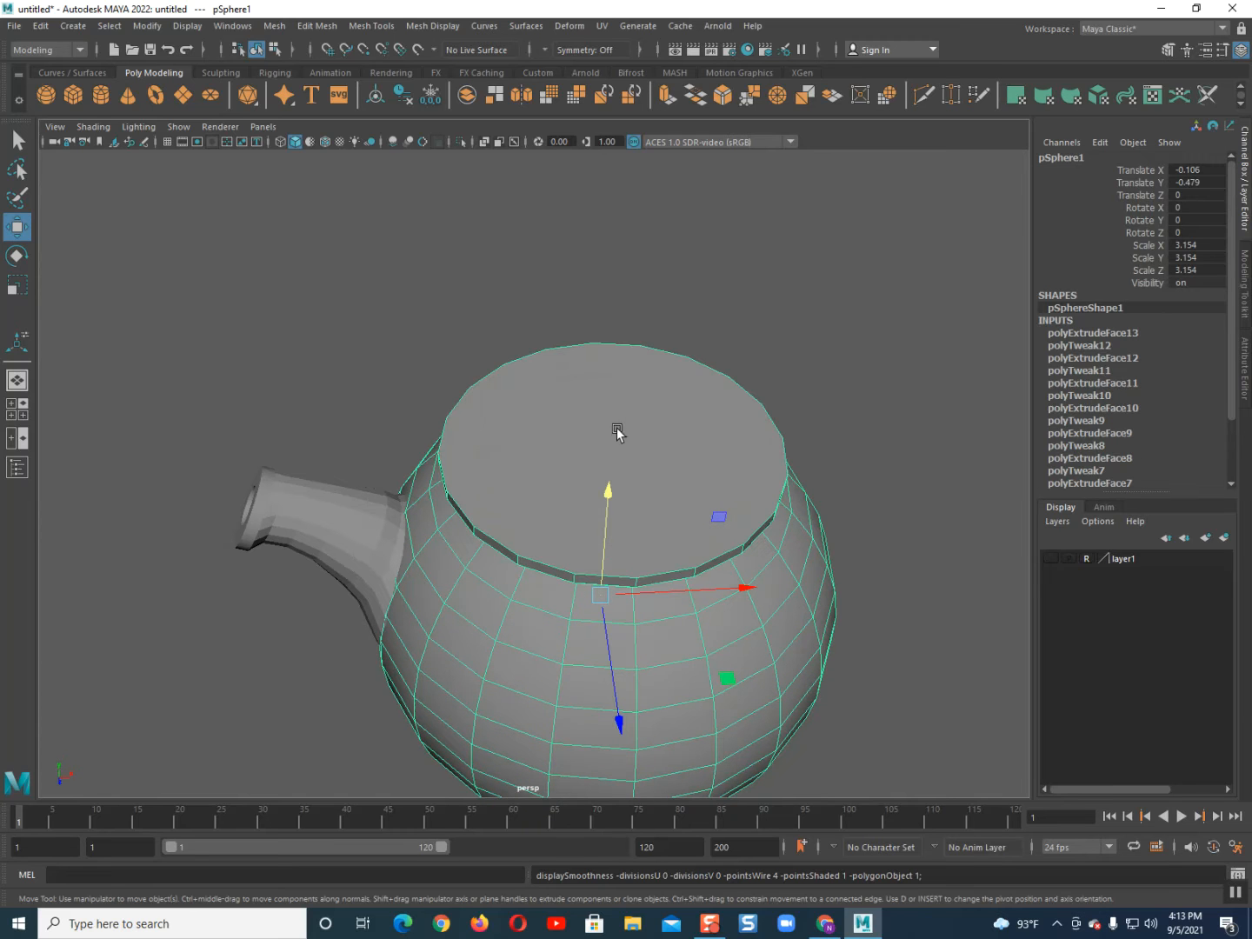
right_drag(603, 424, 601, 447)
click(601, 447)
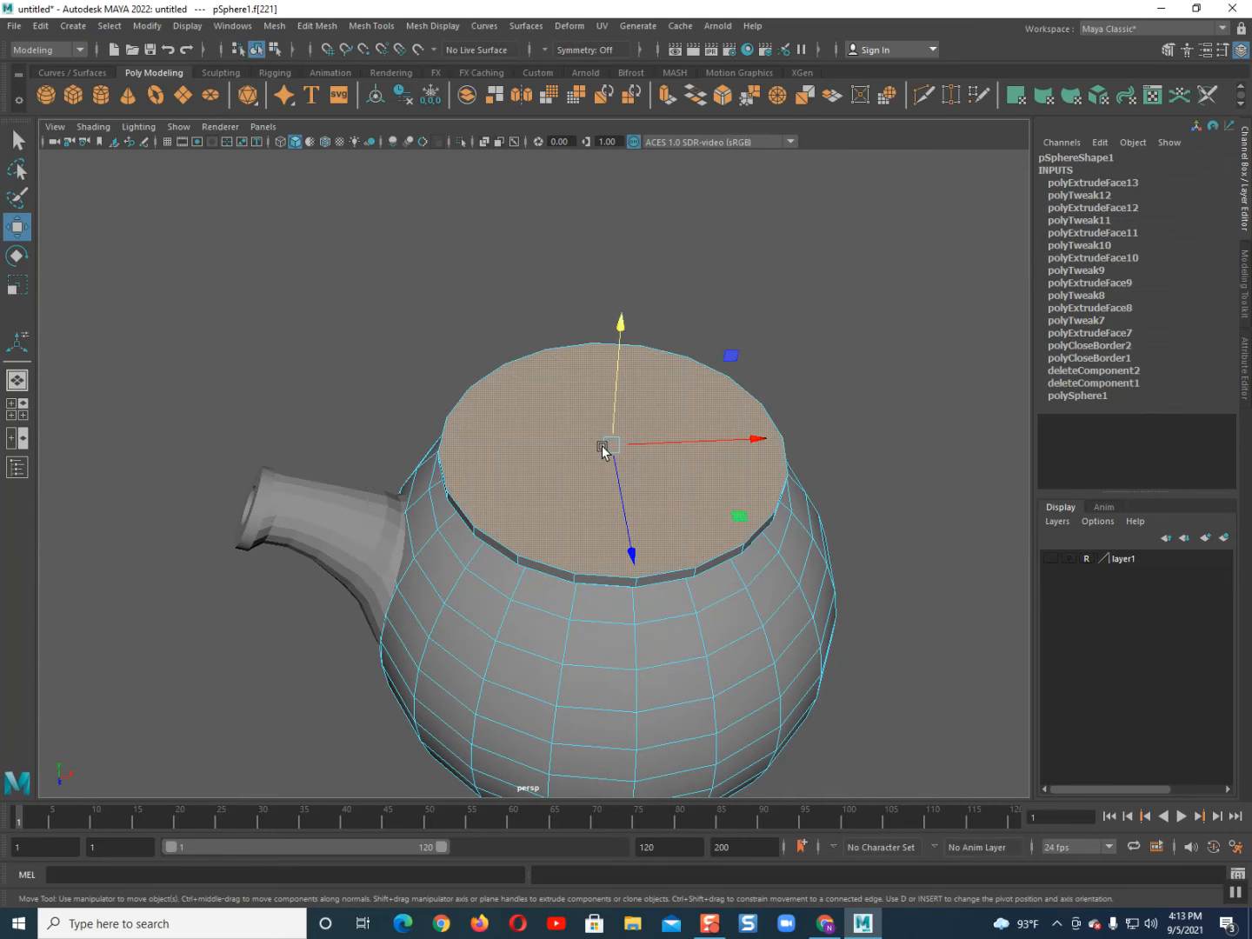
key(Delete)
key(F8)
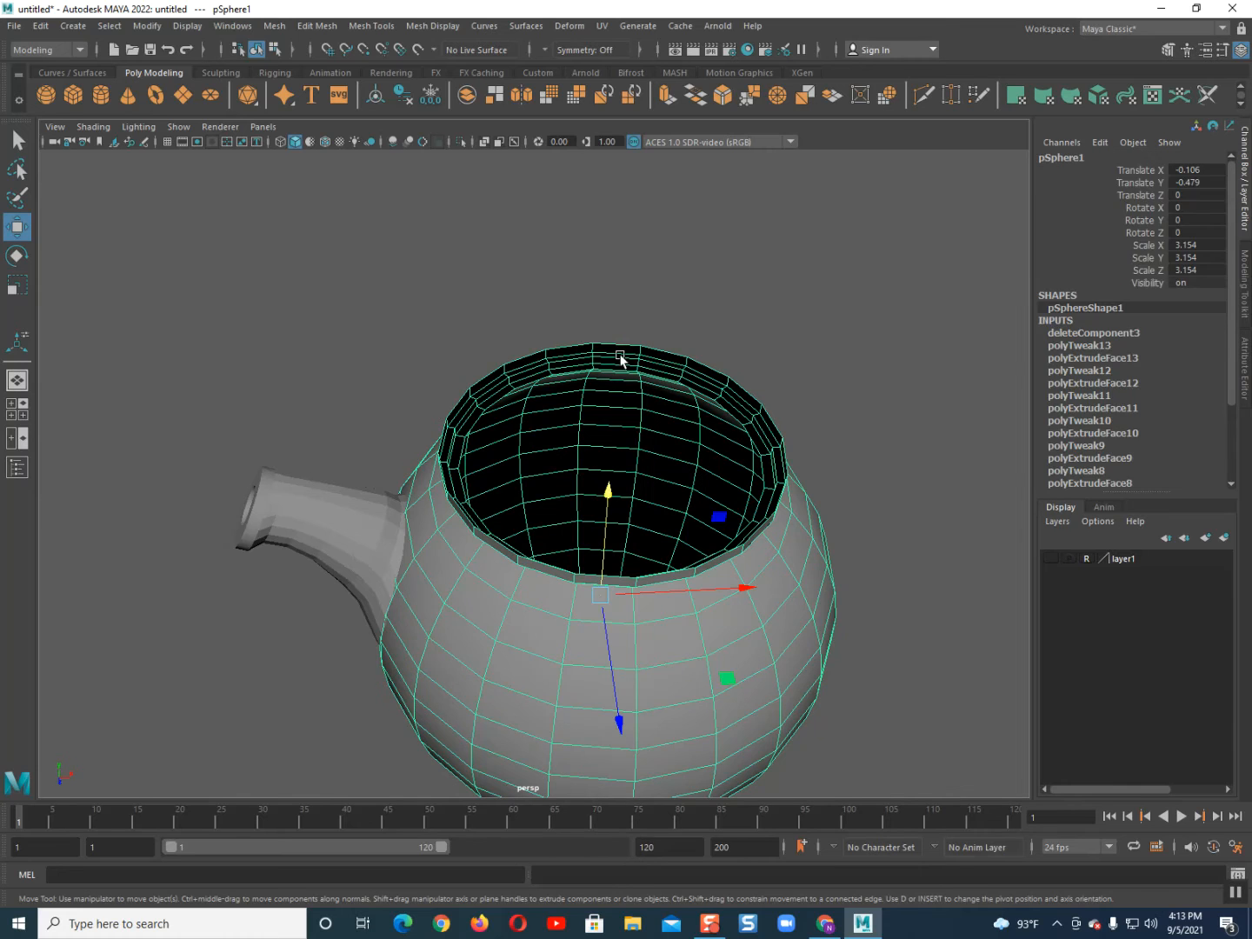
- Extrude all the body's faces with a local Z translate of about 0.086 to thicken its wall, and return to object mode
click(492, 304)
key(3)
alt+drag(547, 418, 559, 549)
click(560, 547)
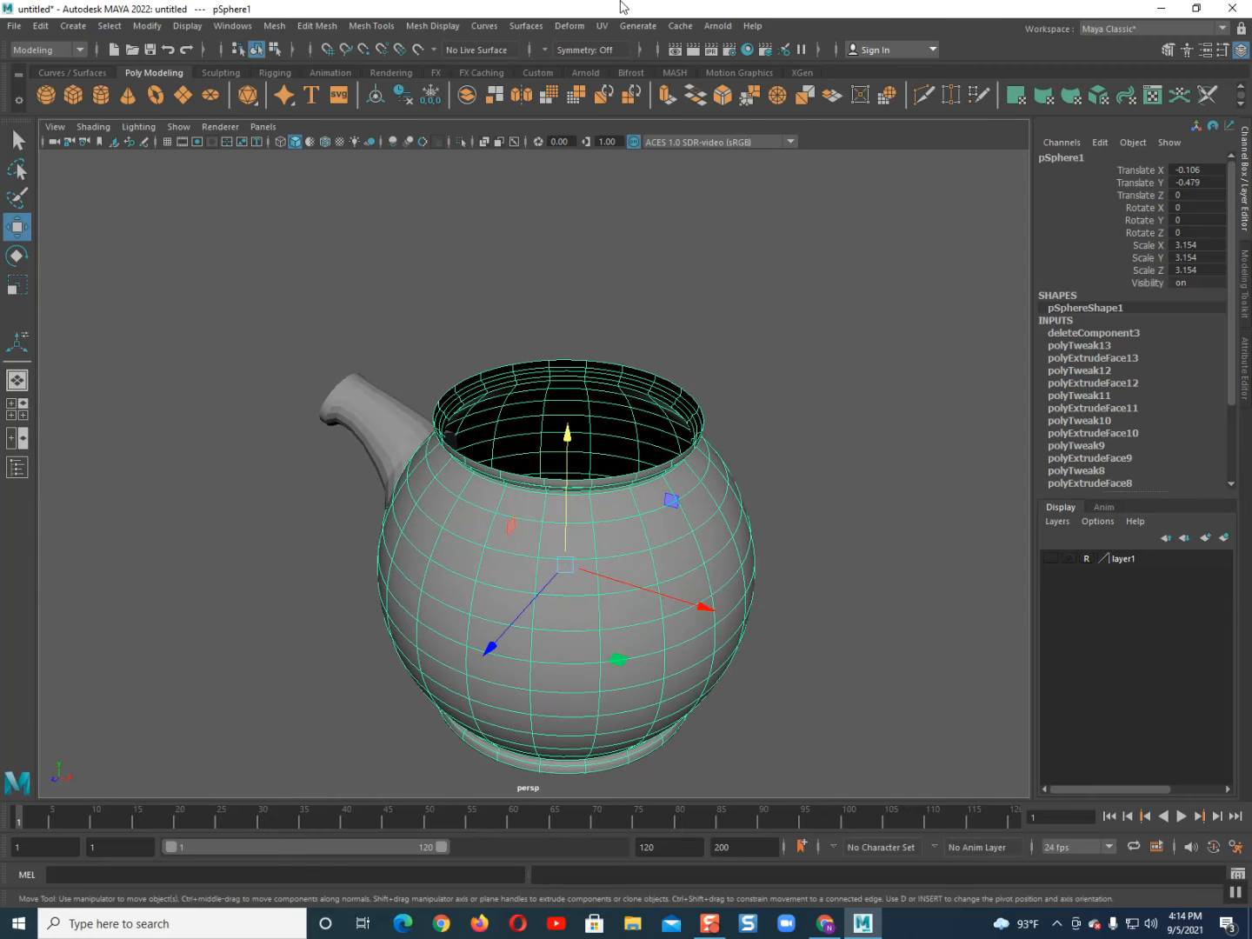
click(666, 95)
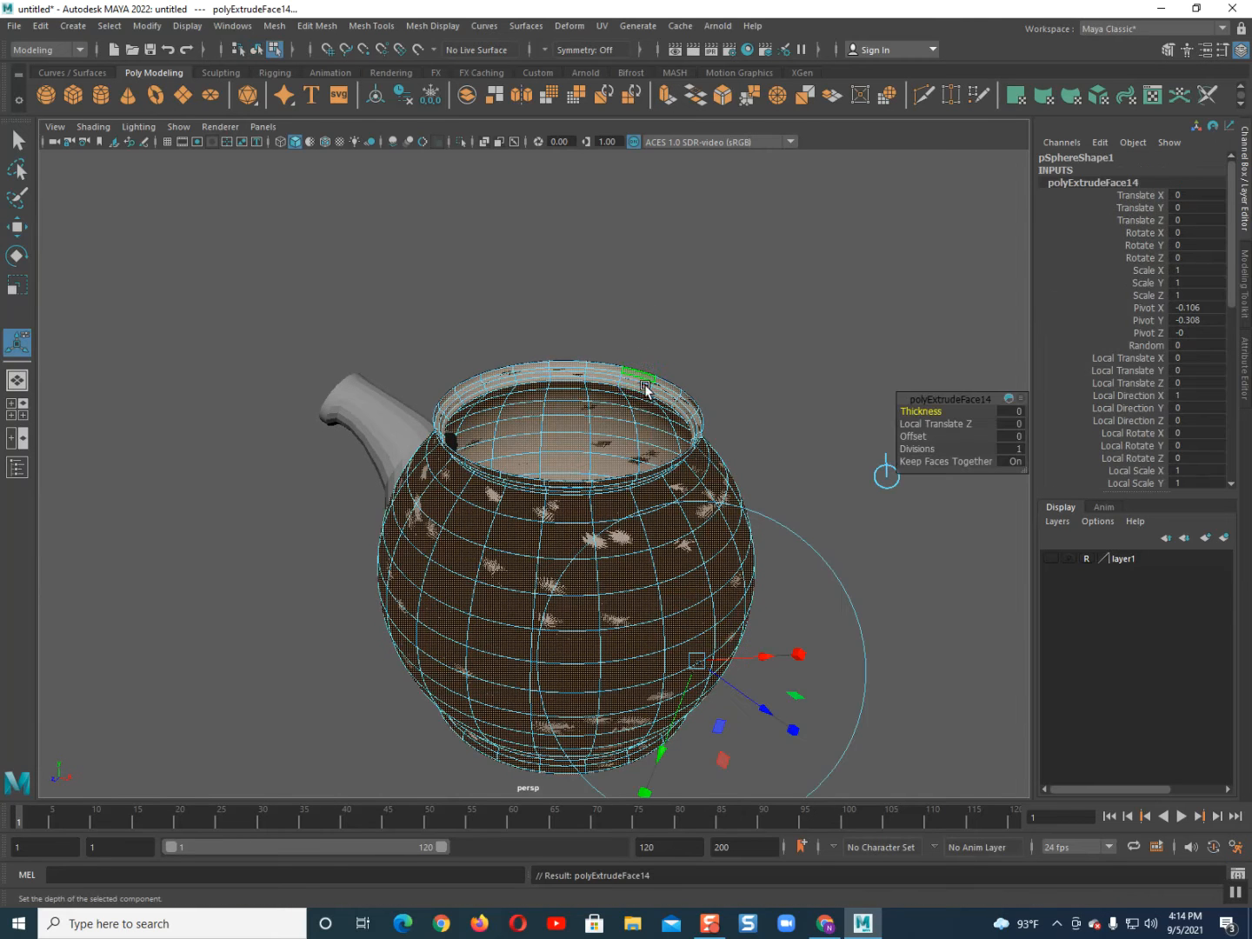
drag(744, 691, 747, 689)
right_drag(620, 541, 819, 381)
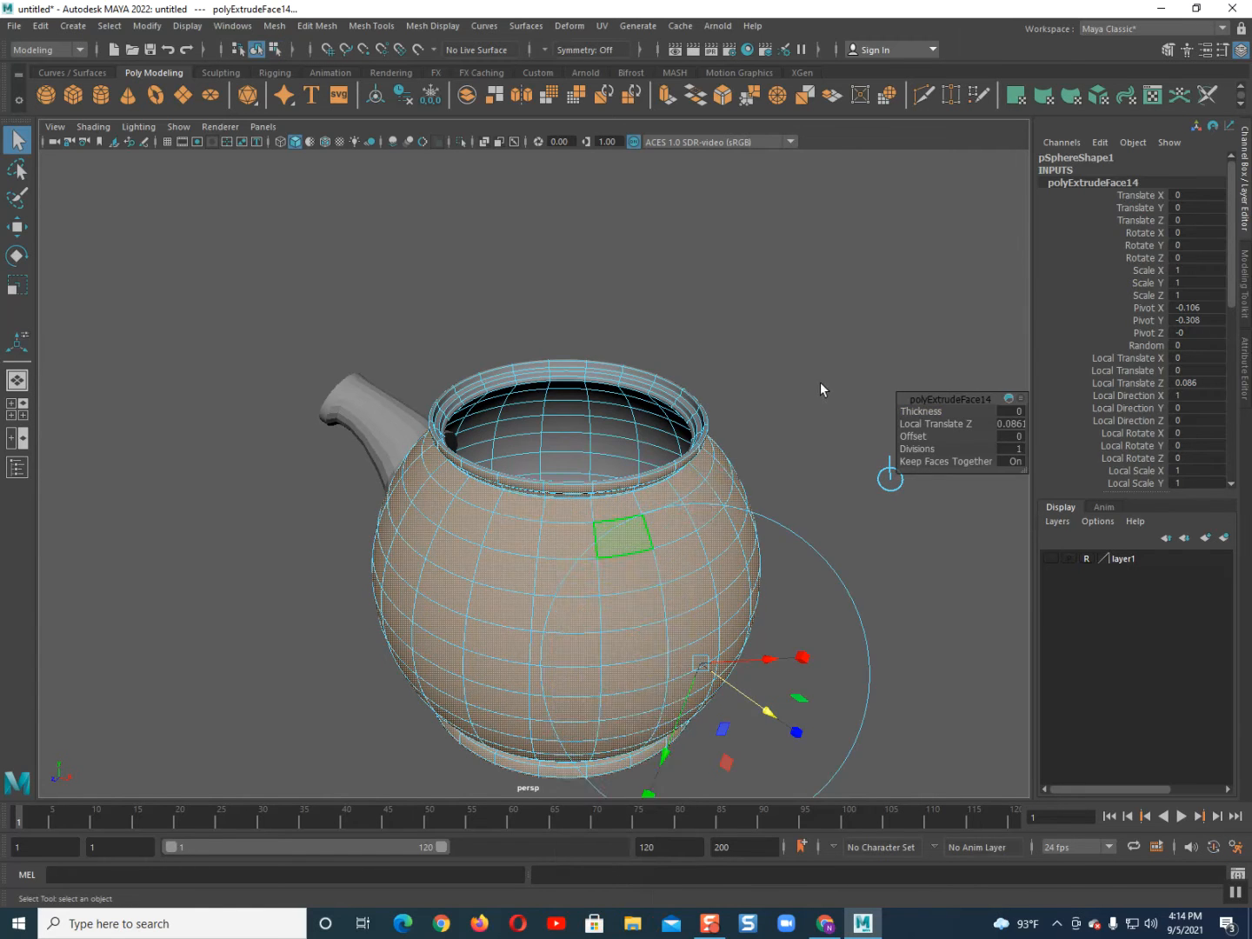
click(817, 375)
- Turn off the smooth preview on the body and spout, apply Smooth with 1 division to both, and deselect them
alt+drag(585, 528, 656, 506)
click(466, 479)
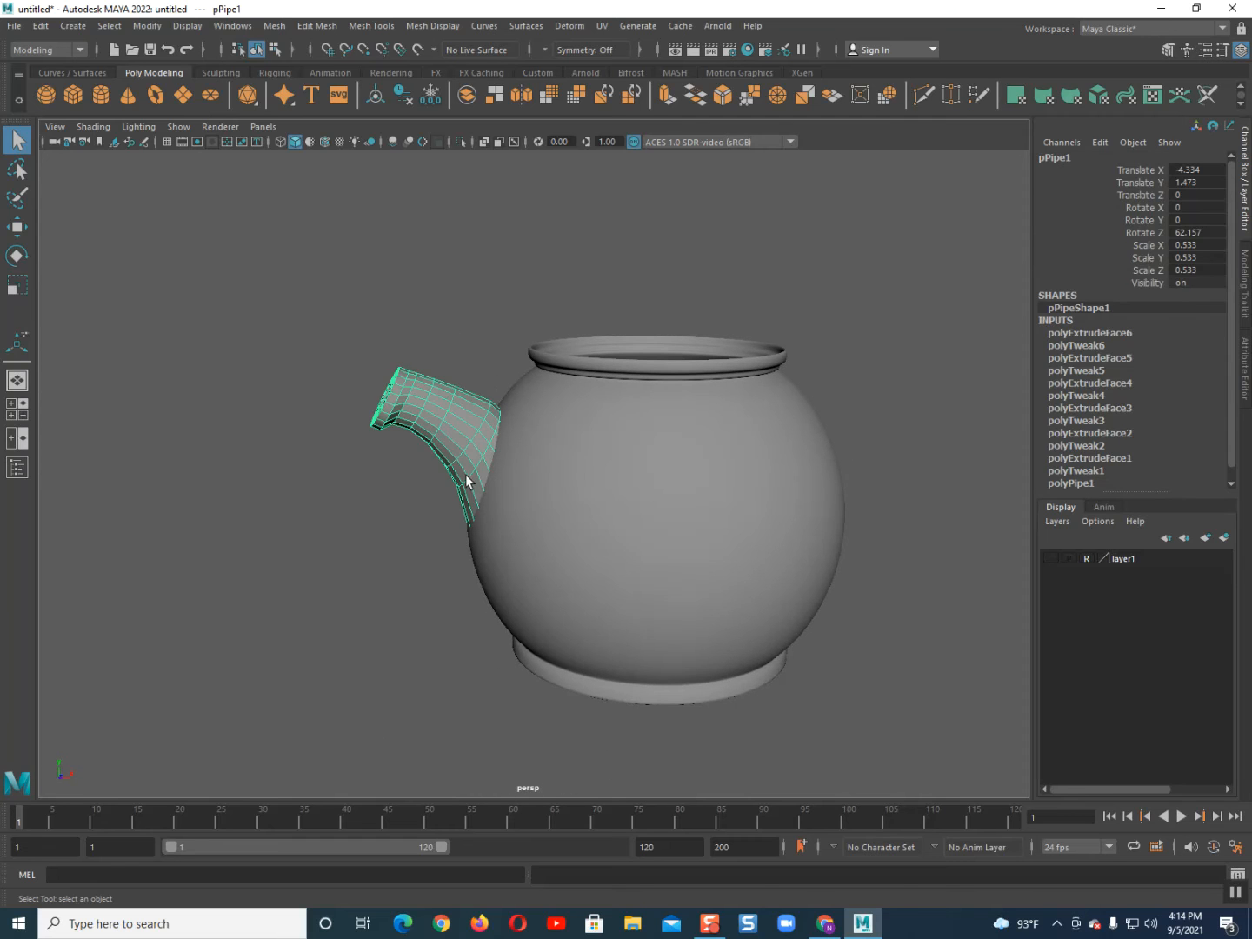
click(329, 300)
alt+drag(434, 396, 457, 479)
mouse_move(458, 478)
alt+middle_down()
mouse_move(528, 474)
mouse_move(441, 457)
alt+middle_up()
drag(347, 391, 636, 502)
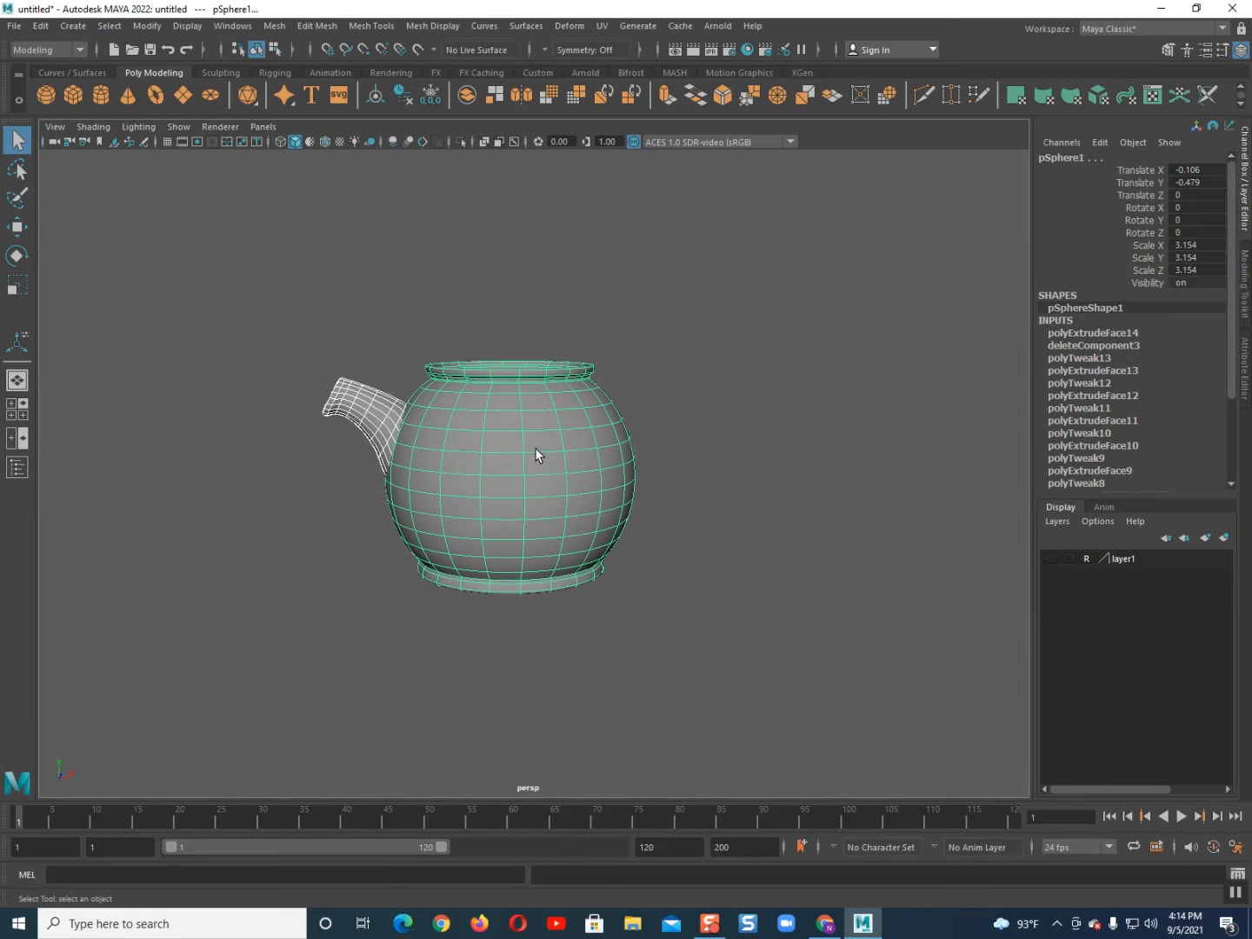
key(1)
click(274, 26)
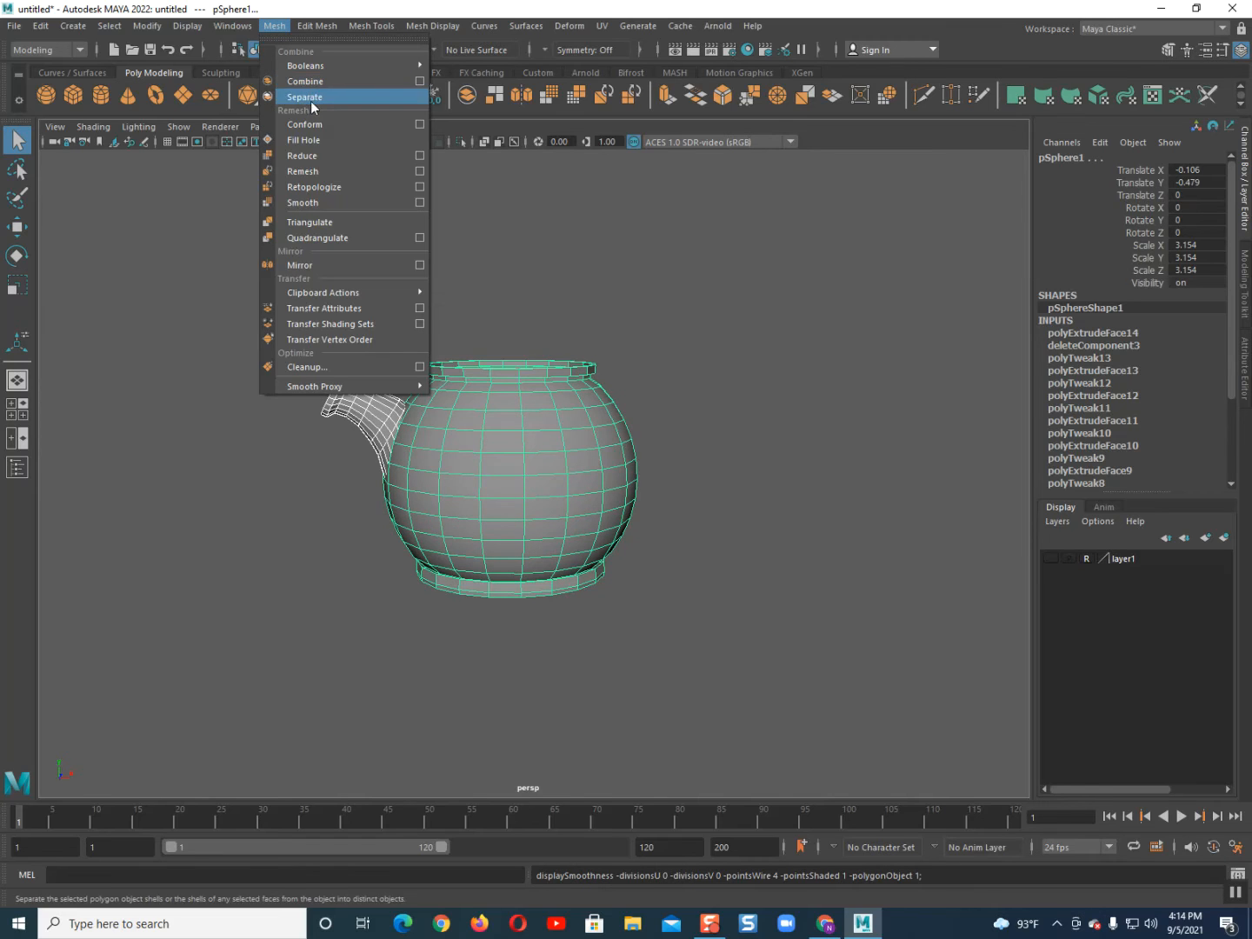
click(310, 204)
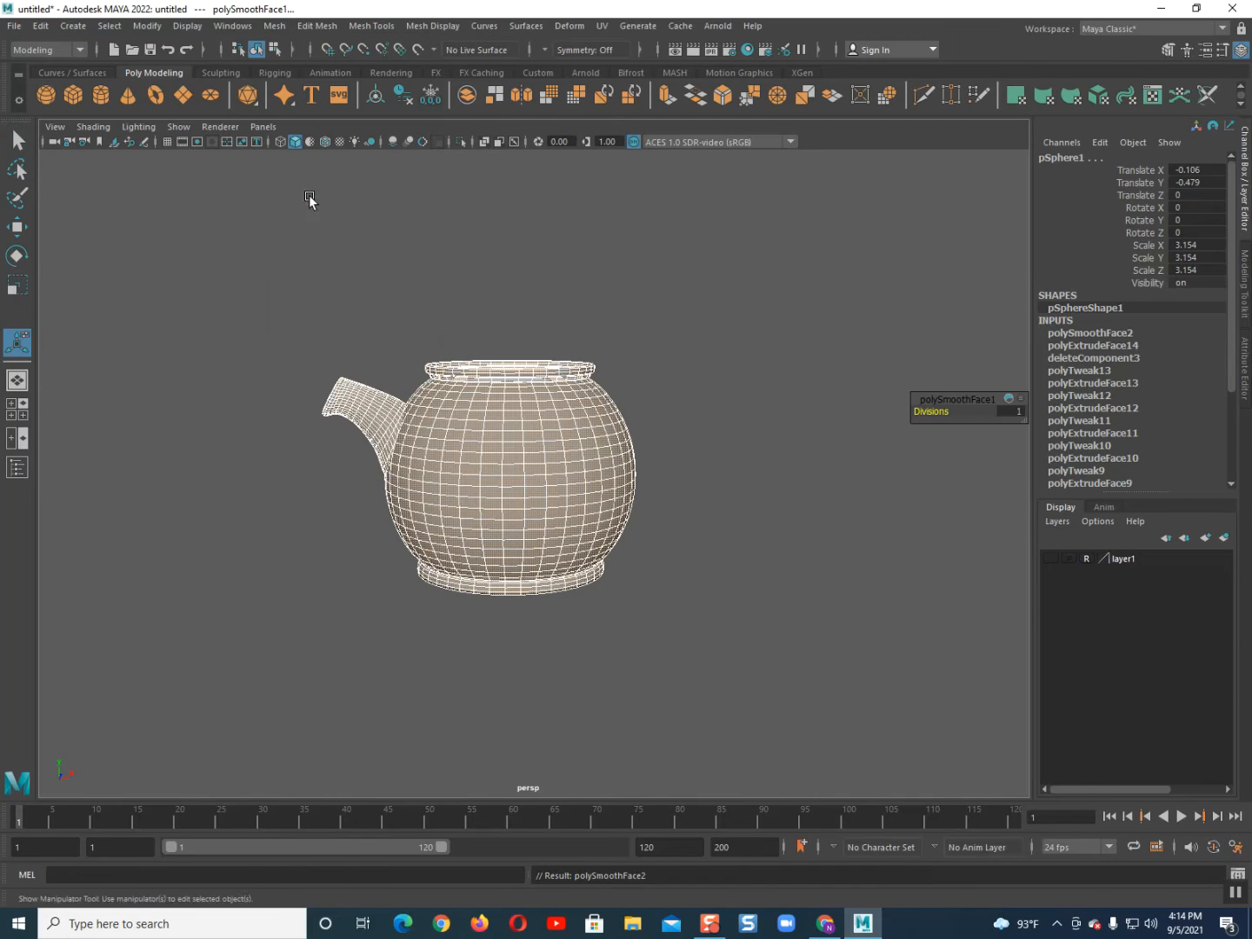
right_drag(420, 368, 496, 344)
click(583, 256)
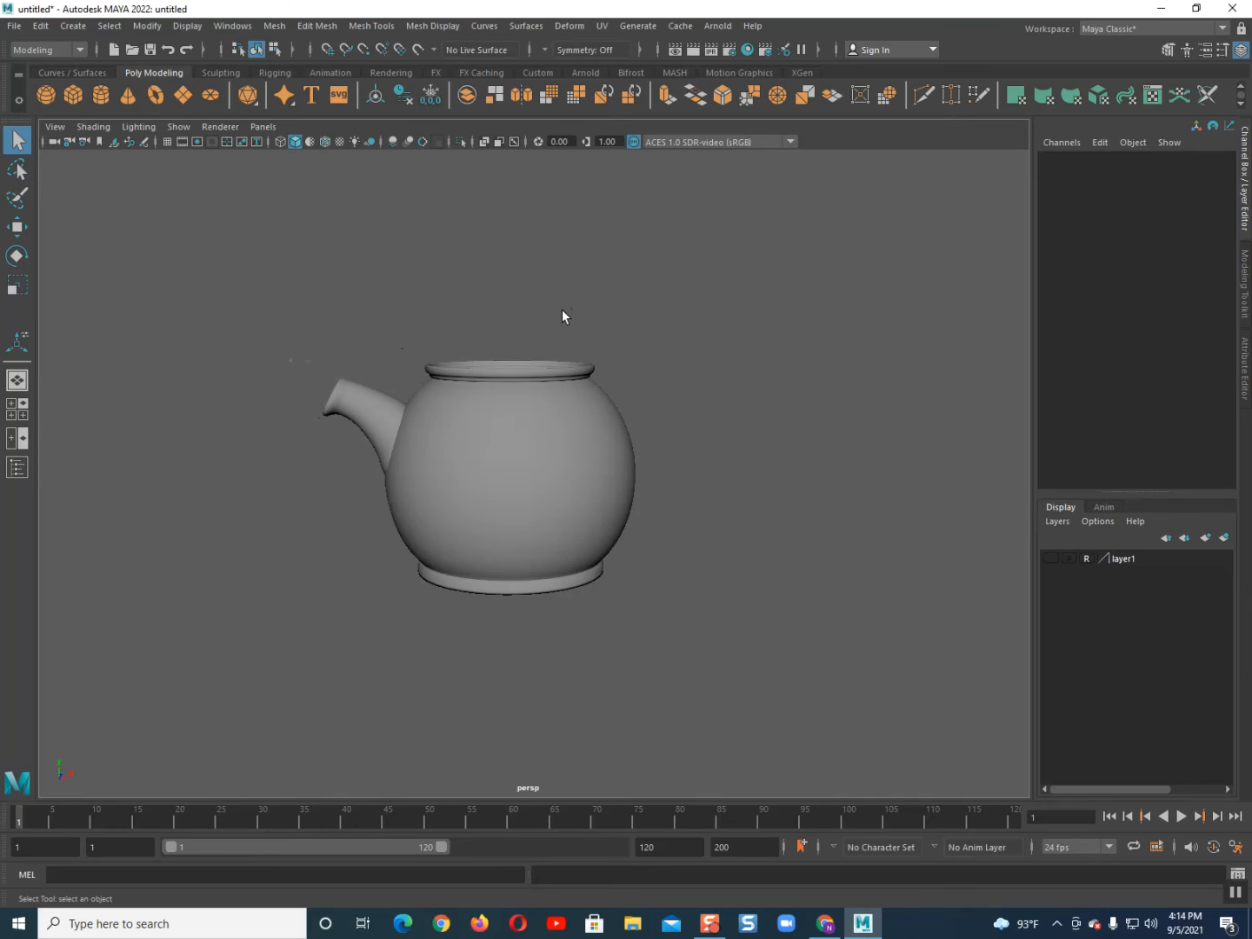
- Display the body in wireframe in the side -X view and enter face selection mode on it
scroll(574, 361, up, 4)
alt+drag(573, 361, 544, 364)
click(470, 357)
right_drag(543, 364, 543, 373)
key(space)
drag(543, 373, 596, 367)
scroll(568, 420, up, 4)
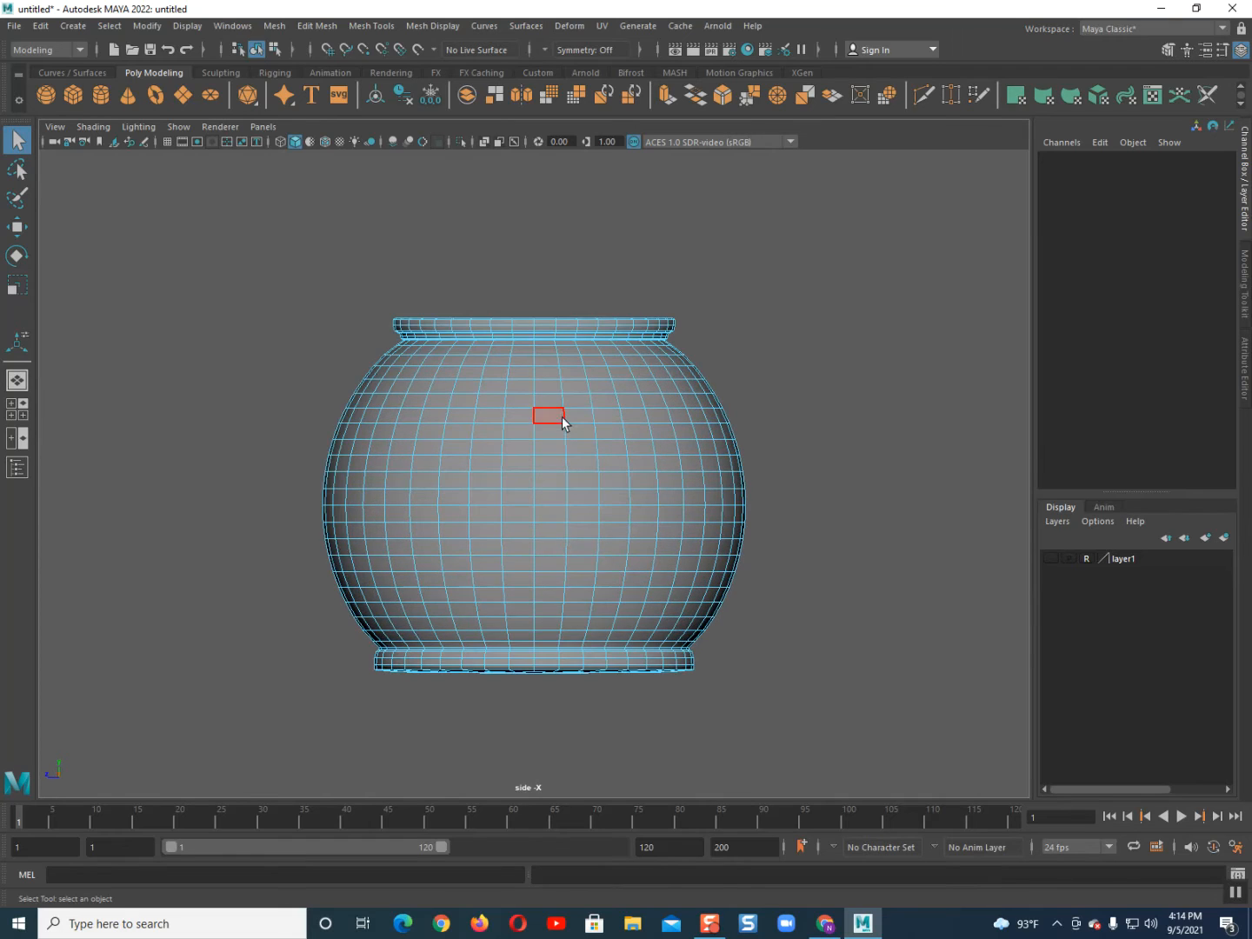
key(4)
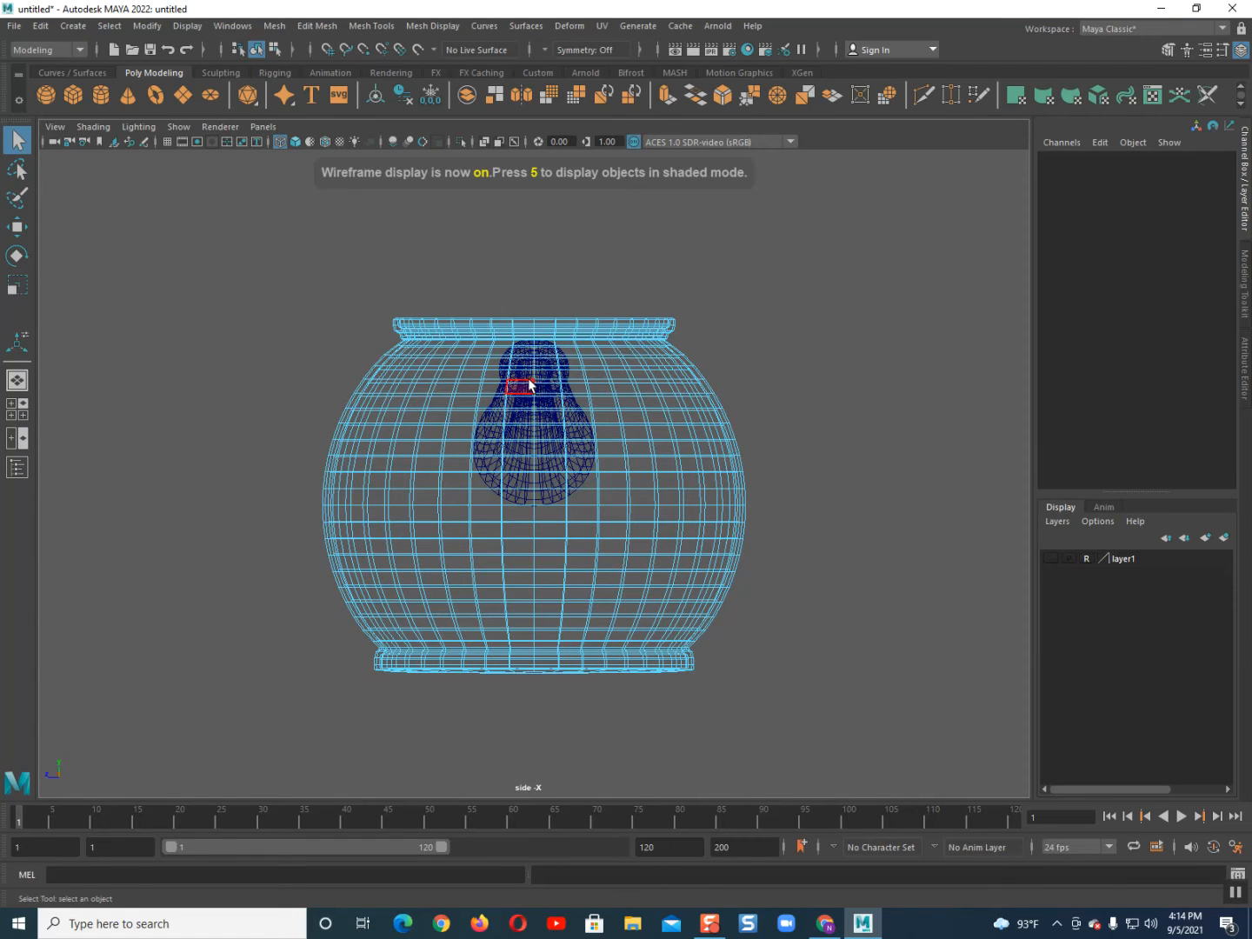
drag(530, 384, 532, 385)
scroll(521, 392, up, 2)
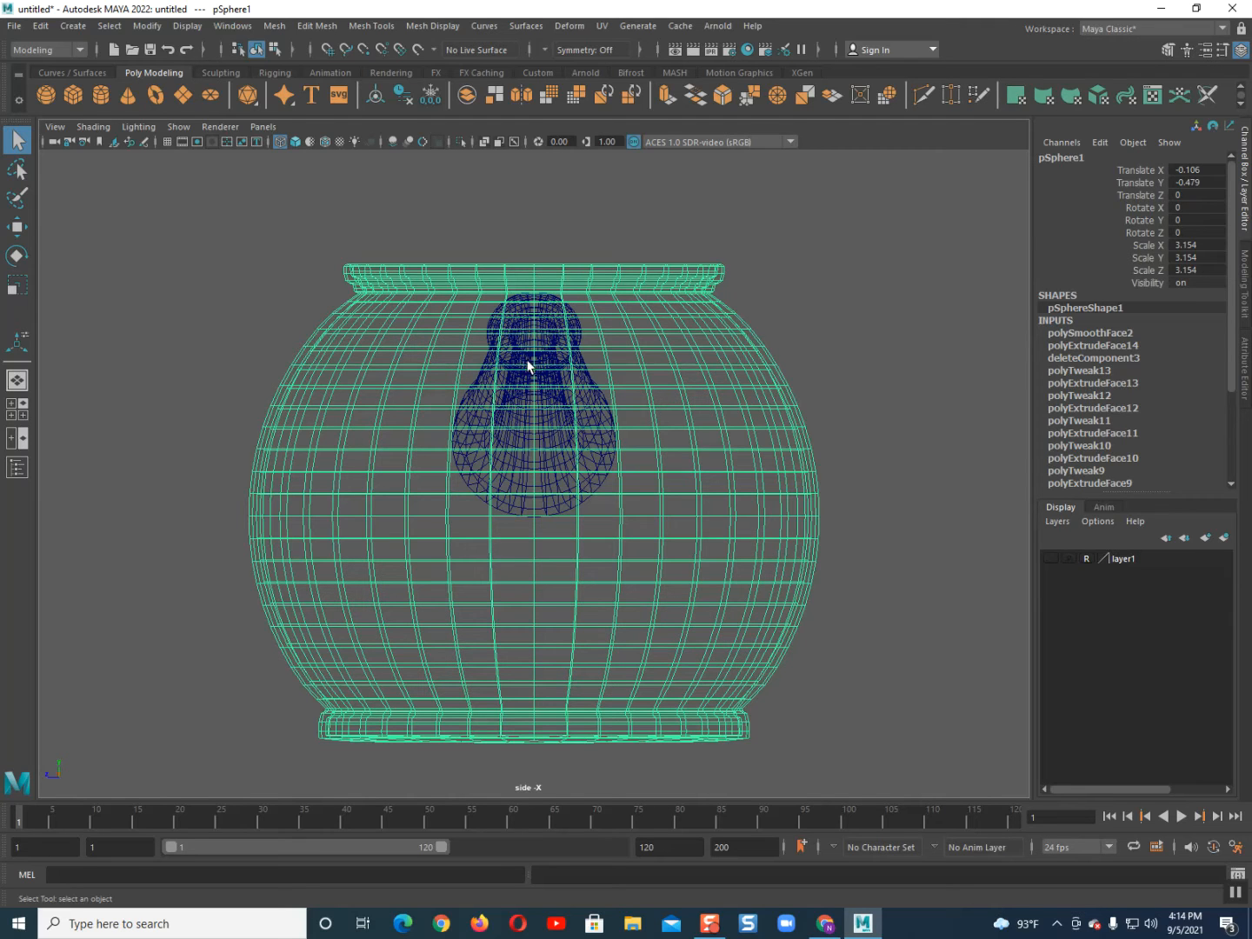
click(729, 343)
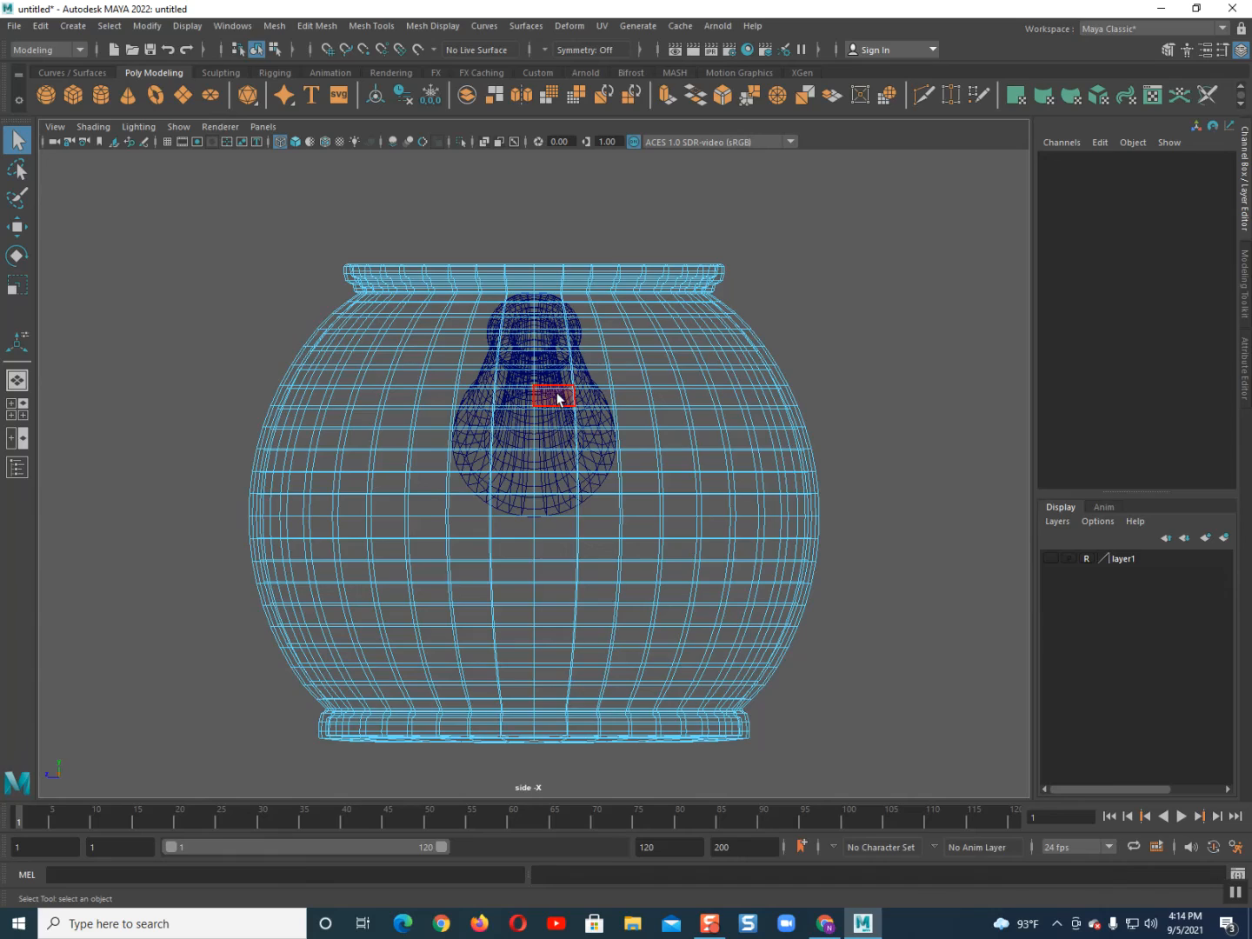
- Select the two middle faces just below the body's neck and the two just above the foot, on the side opposite the spout
scroll(556, 393, up, 2)
scroll(556, 392, down, 2)
scroll(556, 392, up, 3)
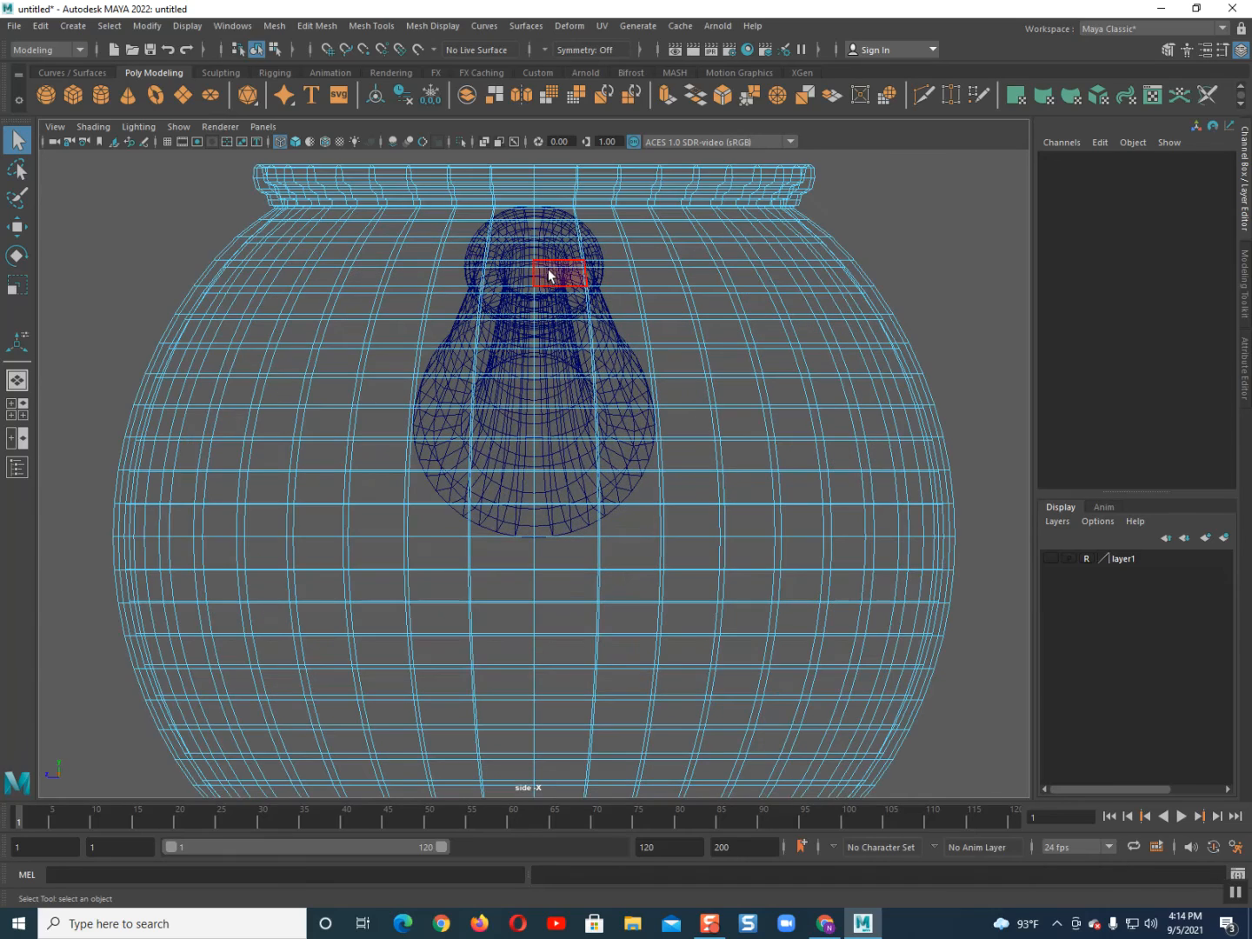
scroll(525, 276, down, 2)
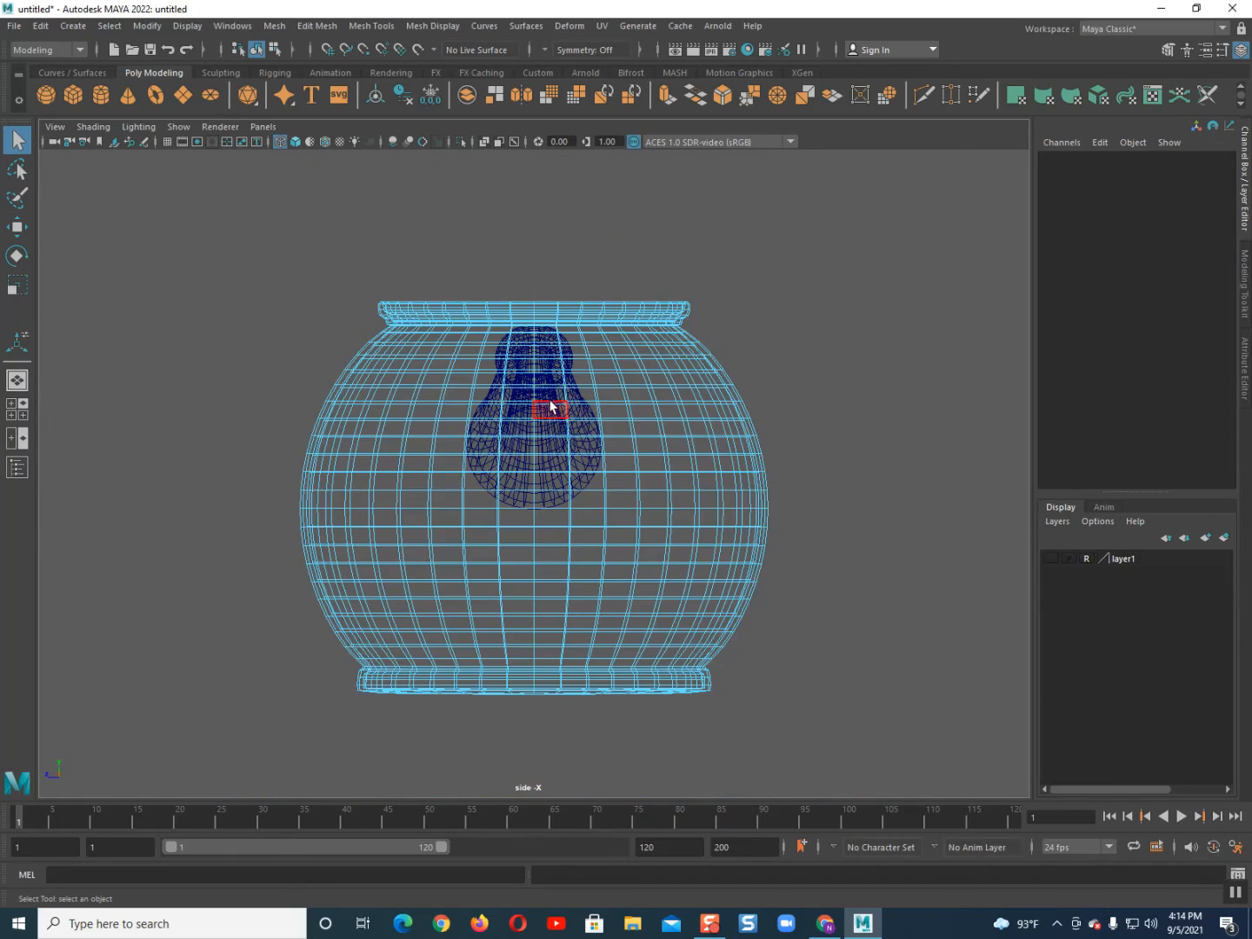
scroll(548, 407, up, 1)
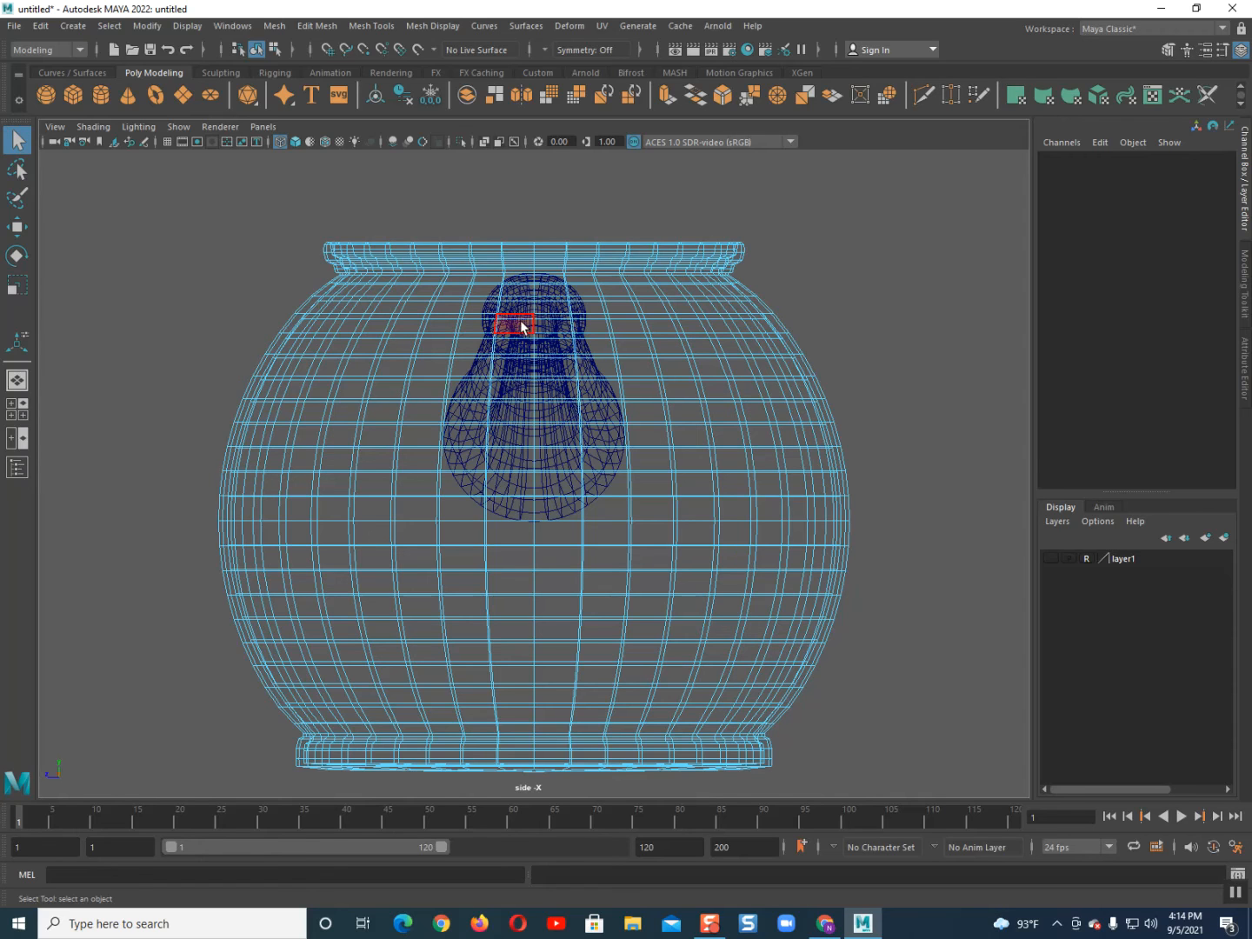
click(522, 327)
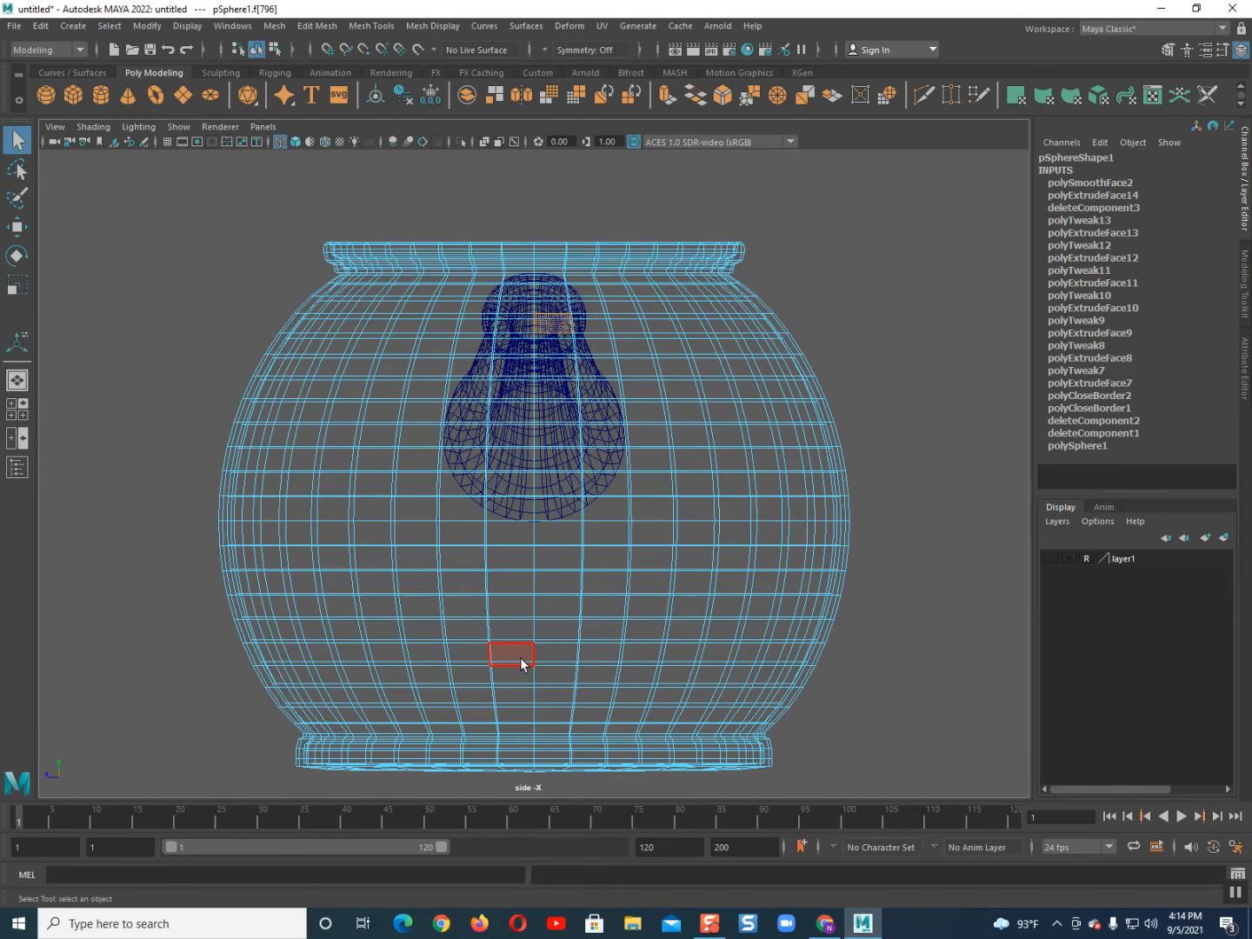
click(522, 695)
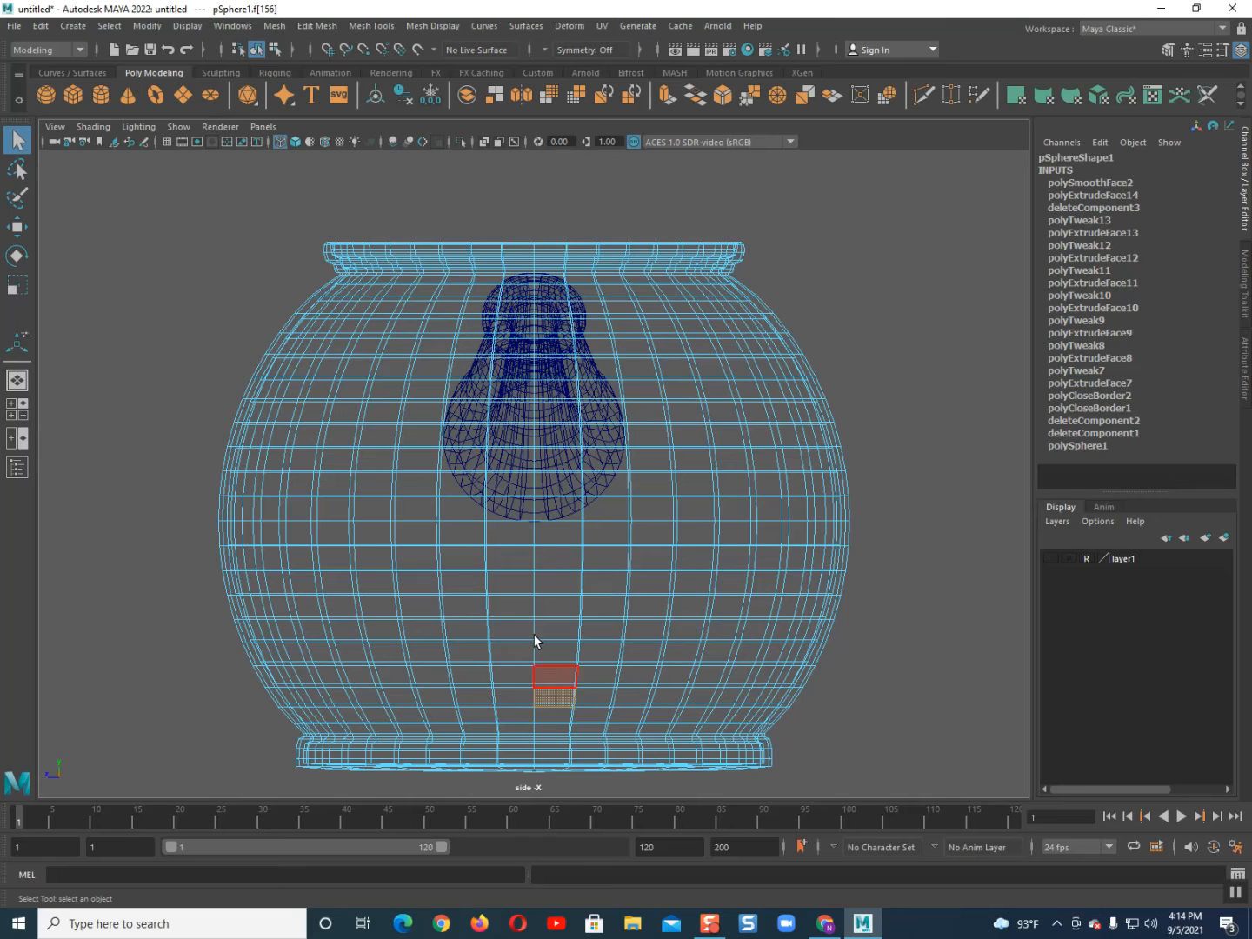
key(ctrl+z)
key(ctrl+z)
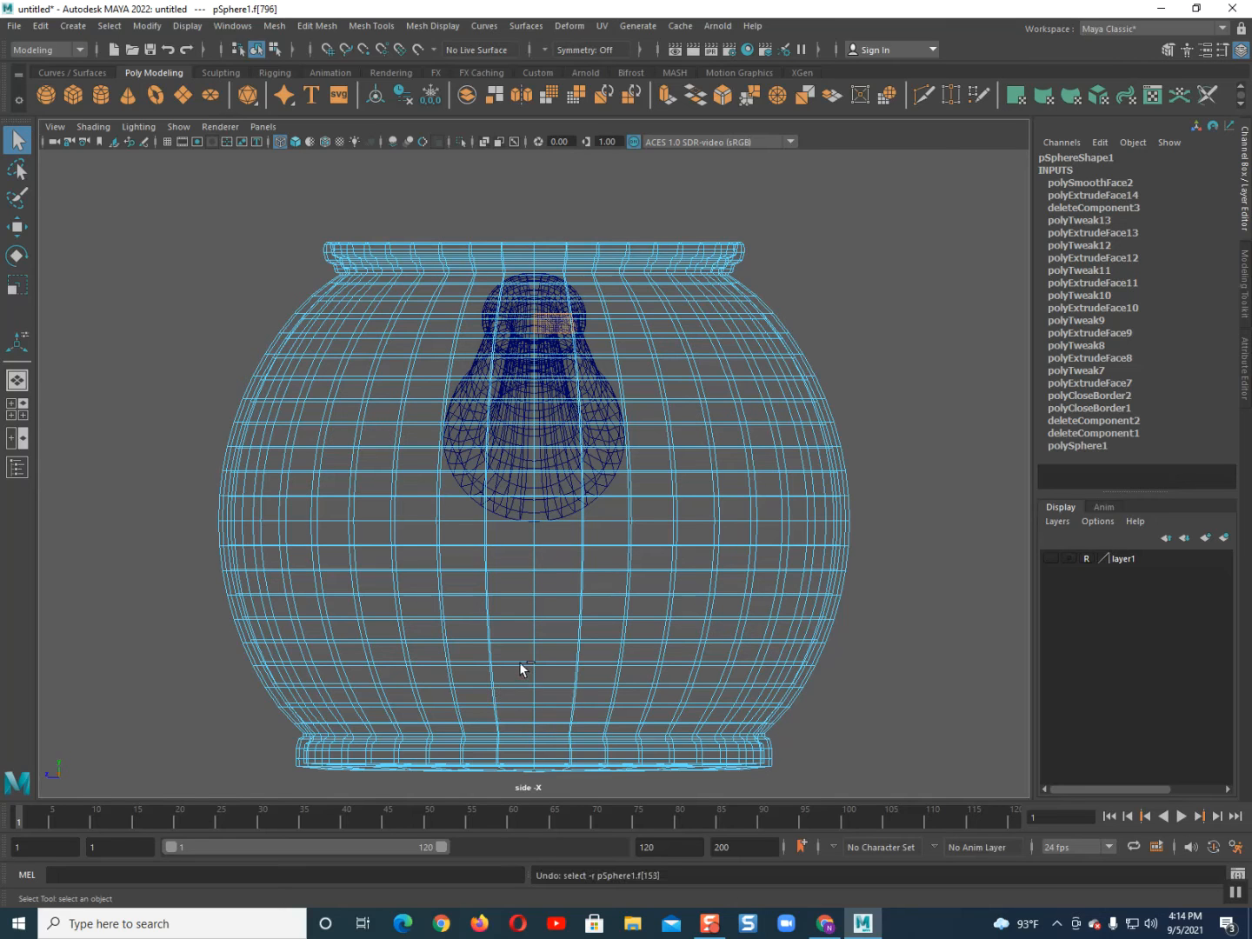
shift+click(512, 698)
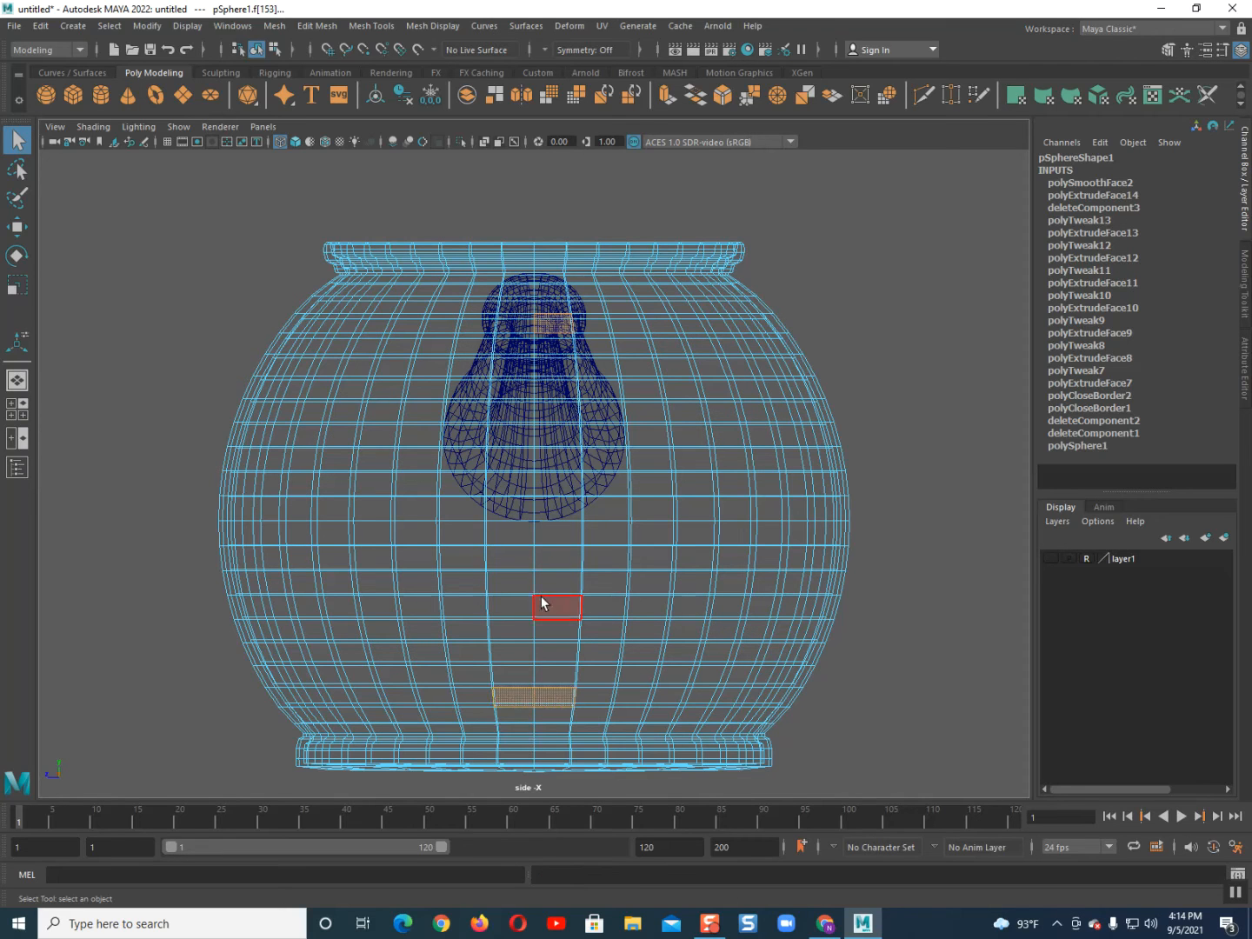
- Return to shaded perspective view, delete the selected upper and lower faces, and bridge the border edges of the two openings
key(space)
drag(538, 585, 532, 518)
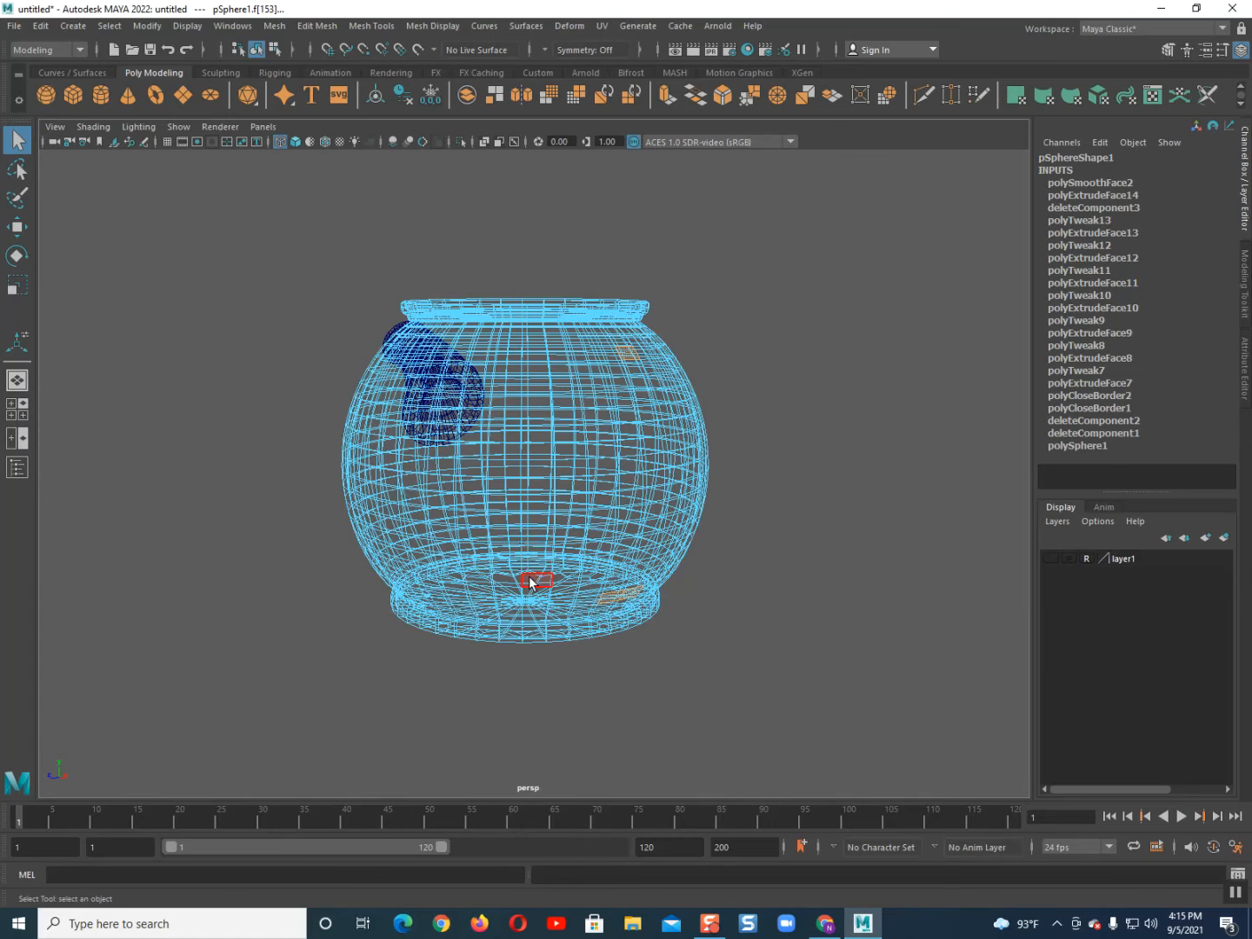
mouse_move(527, 591)
alt+mouse_down()
mouse_move(585, 617)
mouse_move(499, 643)
mouse_move(530, 654)
alt+mouse_up()
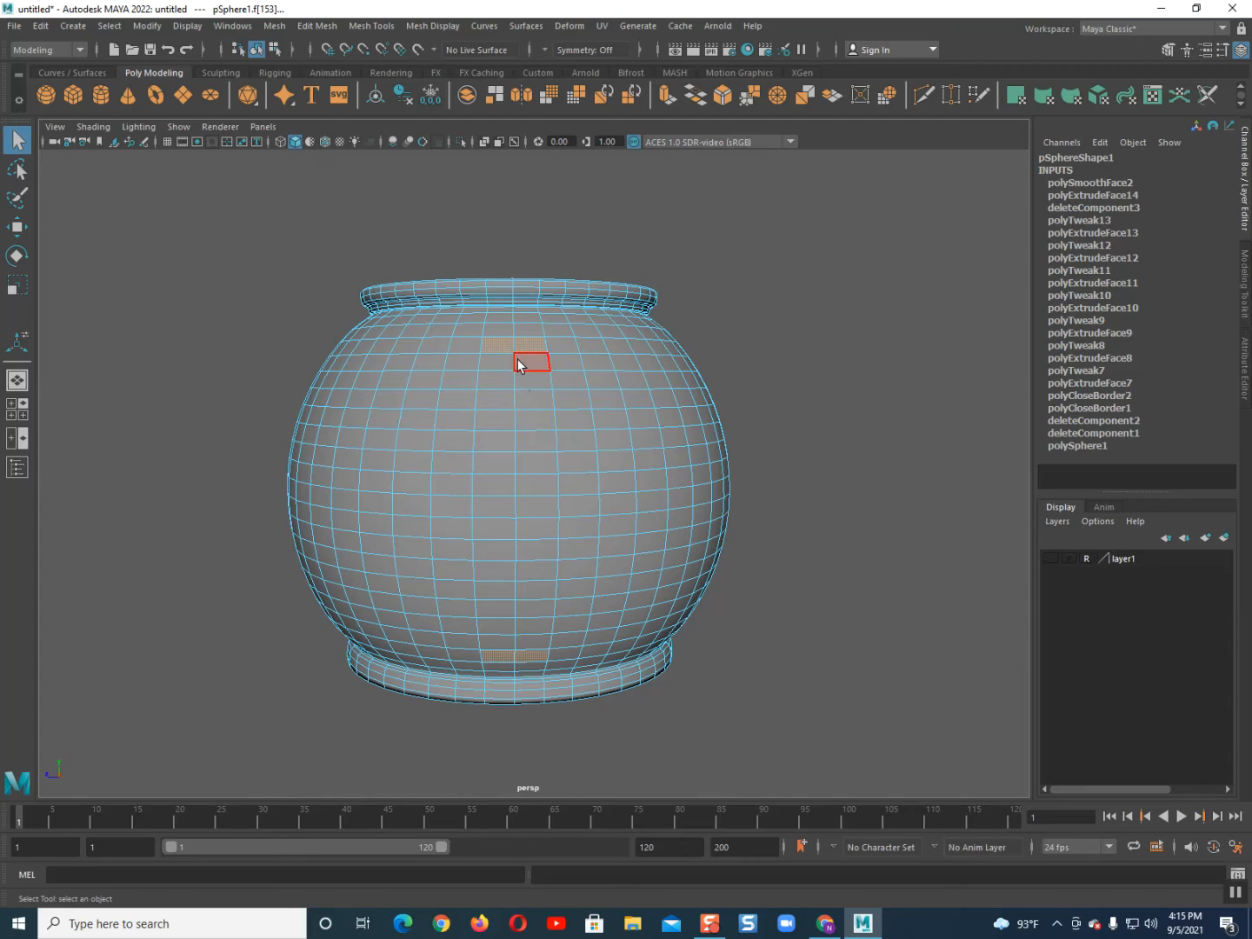
shift+right_drag(489, 388, 469, 626)
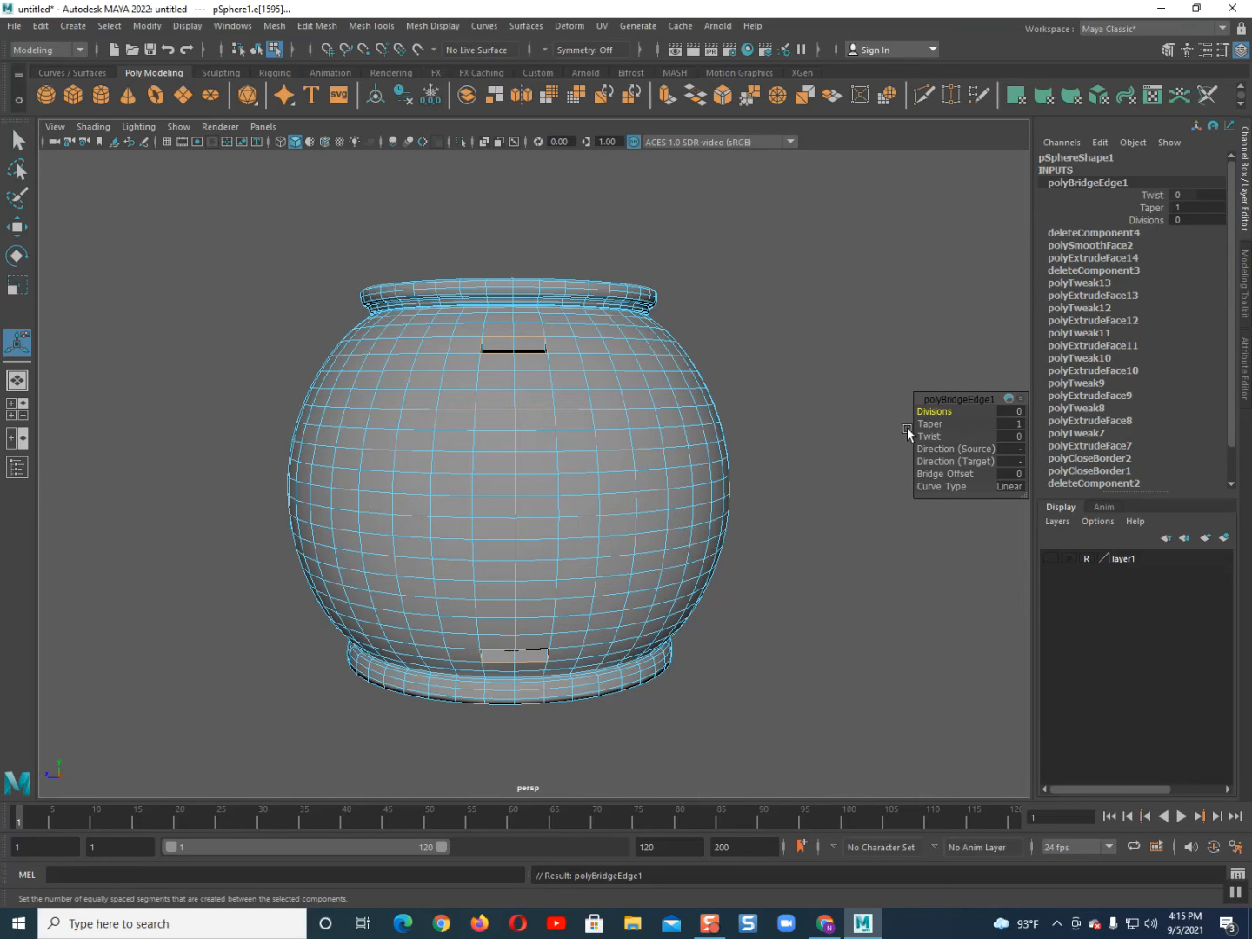
drag(937, 405, 714, 277)
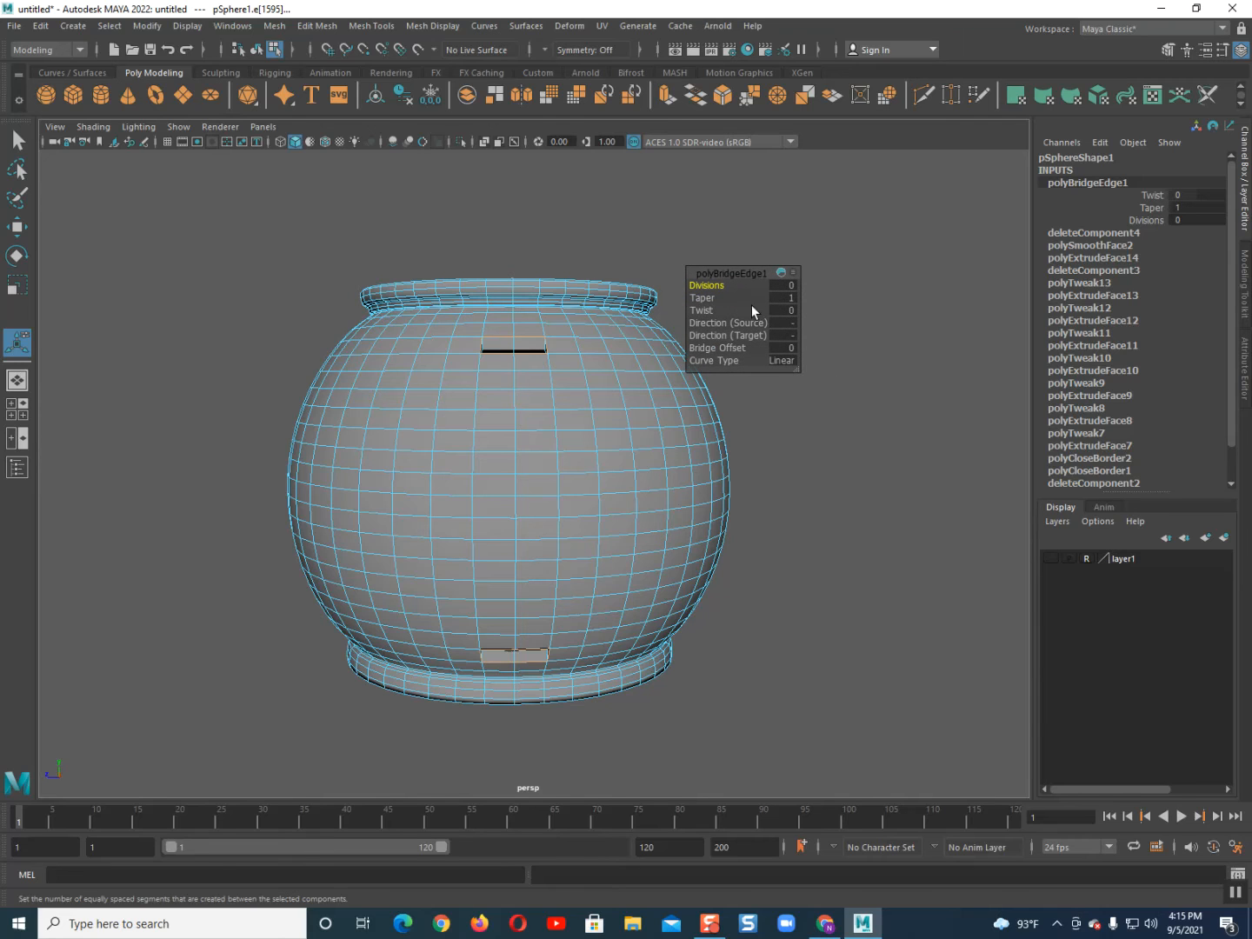
- Set the bridge's source and target directions to +, the curve type to Blend and the divisions to 71 to form the handle
click(789, 324)
click(805, 343)
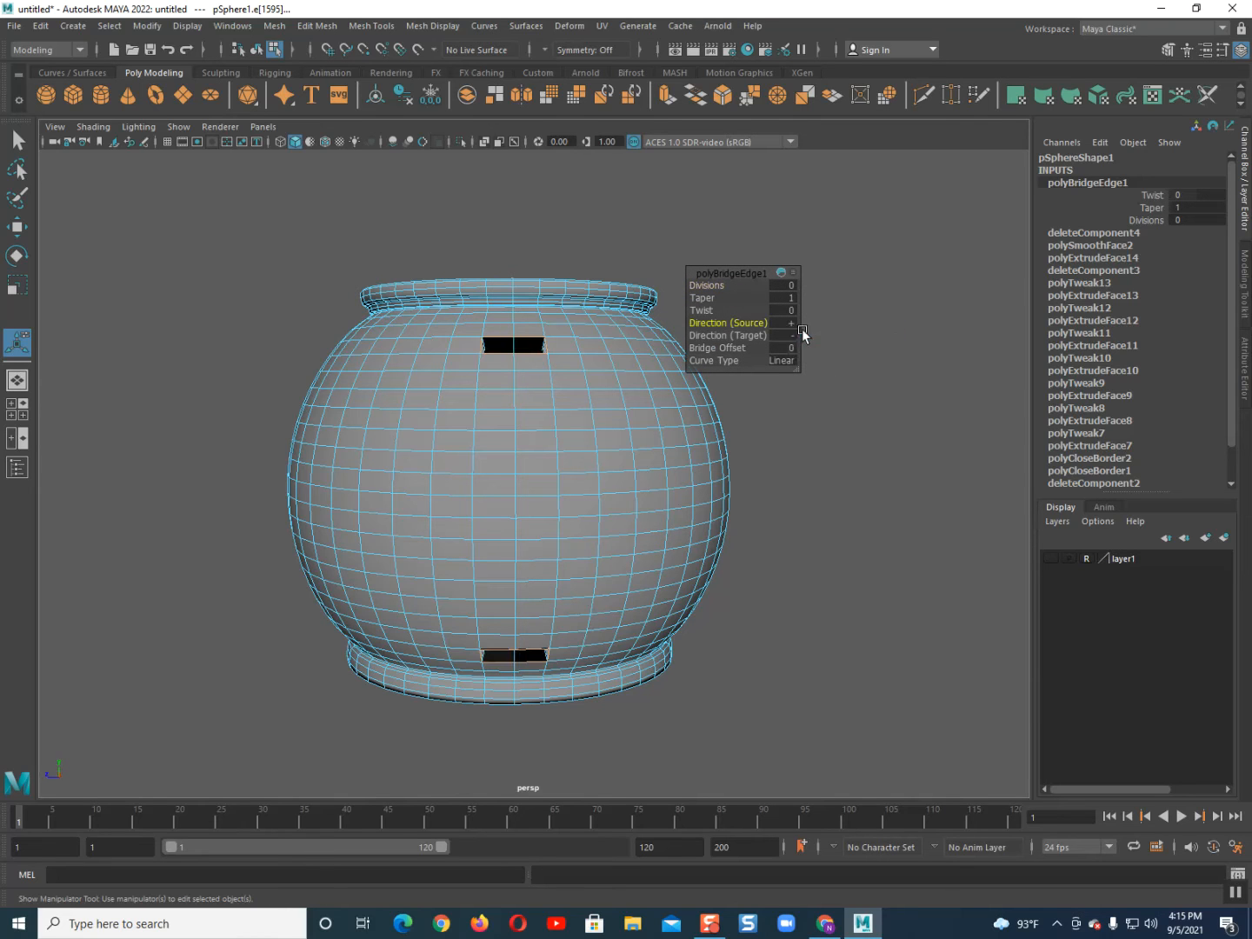
click(786, 341)
click(804, 342)
click(774, 360)
click(809, 386)
click(700, 286)
drag(698, 285, 1245, 341)
scroll(469, 455, down, 2)
alt+drag(468, 455, 559, 461)
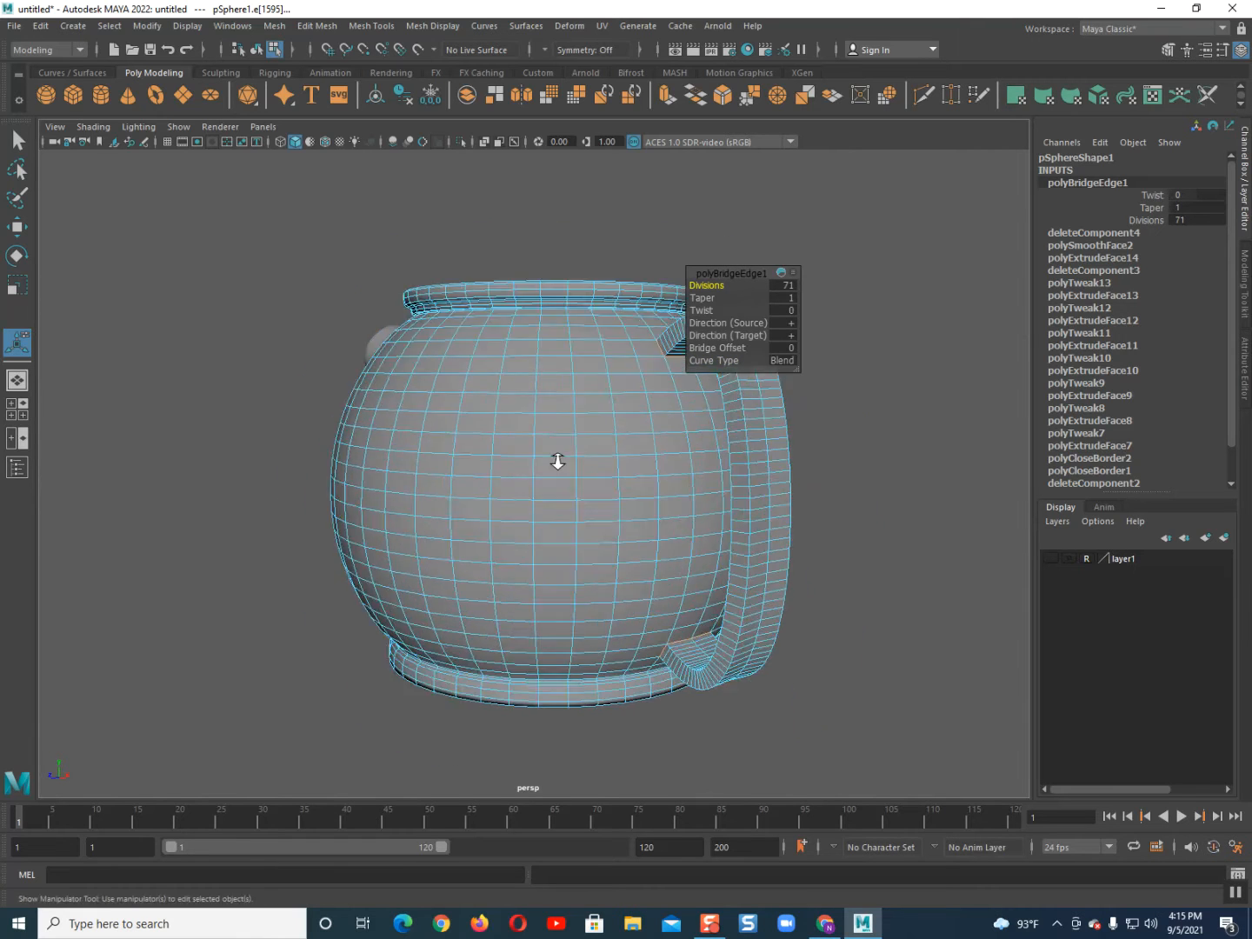
- Inspect the handle's curve around the body and set the bridge's divisions to 73
scroll(559, 461, up, 2)
alt+middle_drag(557, 461, 442, 499)
scroll(441, 498, down, 2)
alt+drag(443, 498, 513, 484)
scroll(513, 485, up, 2)
alt+middle_drag(513, 484, 456, 497)
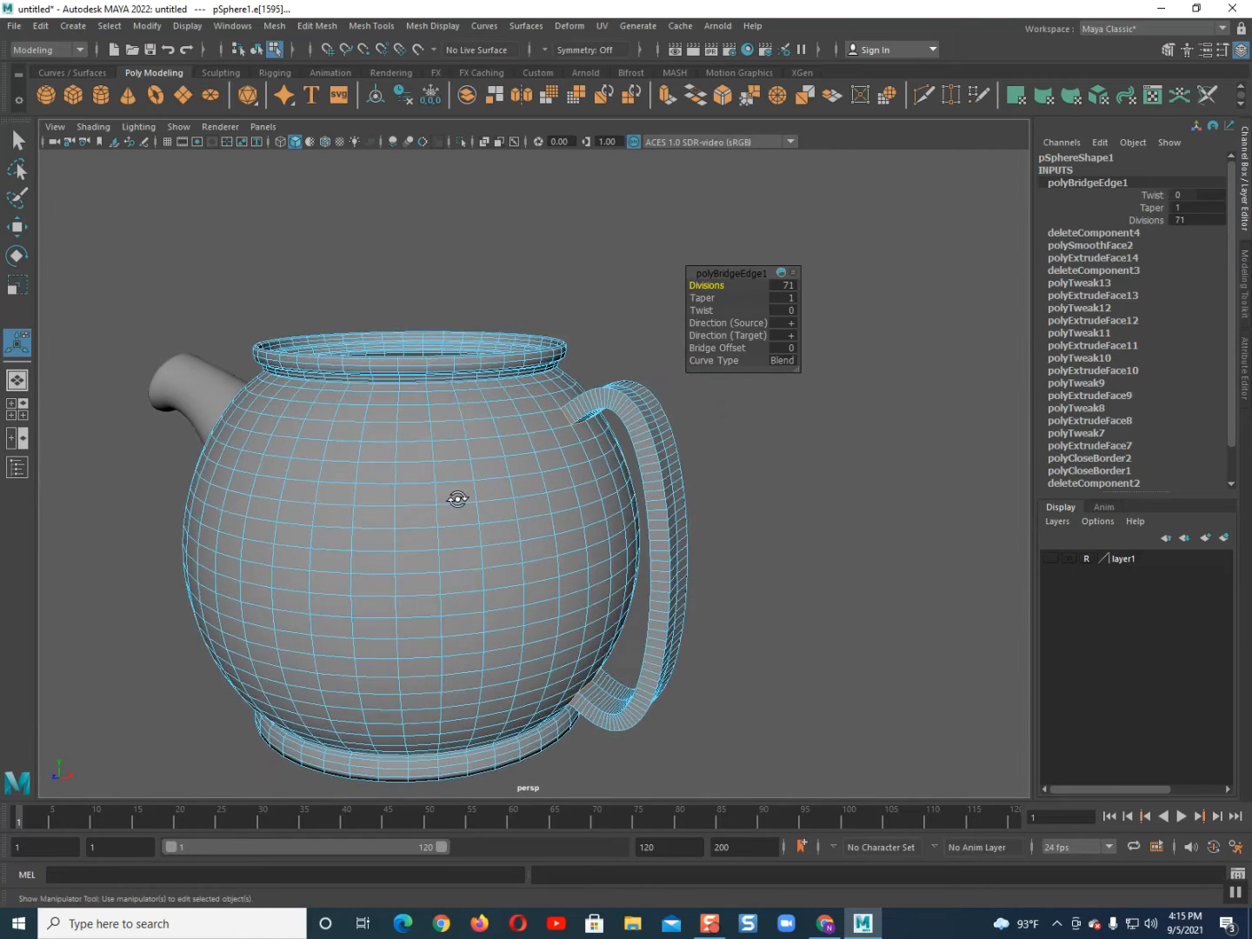
alt+drag(457, 497, 447, 496)
scroll(447, 496, up, 2)
alt+middle_drag(447, 495, 422, 487)
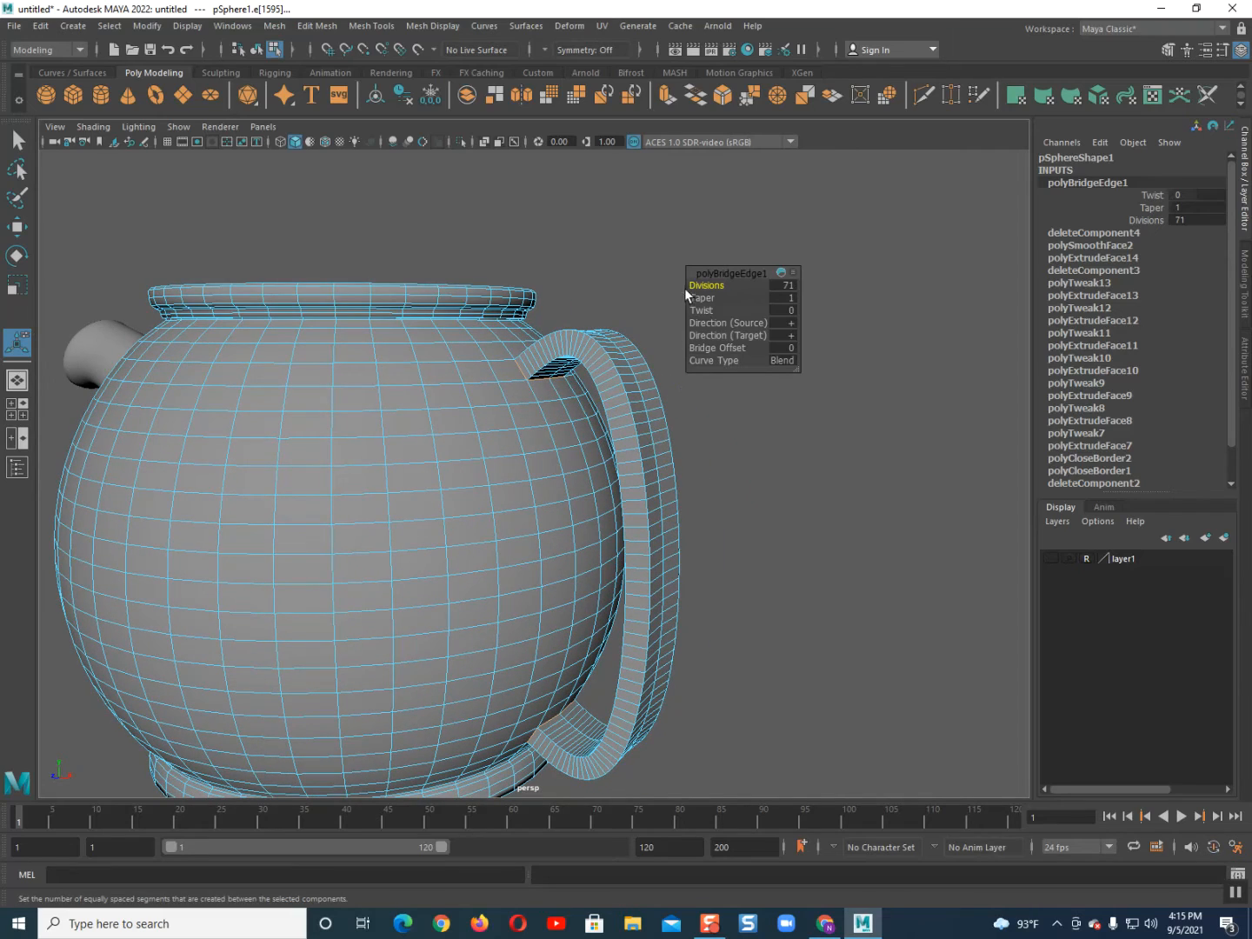
drag(700, 281, 717, 283)
alt+drag(591, 369, 522, 433)
scroll(504, 394, down, 3)
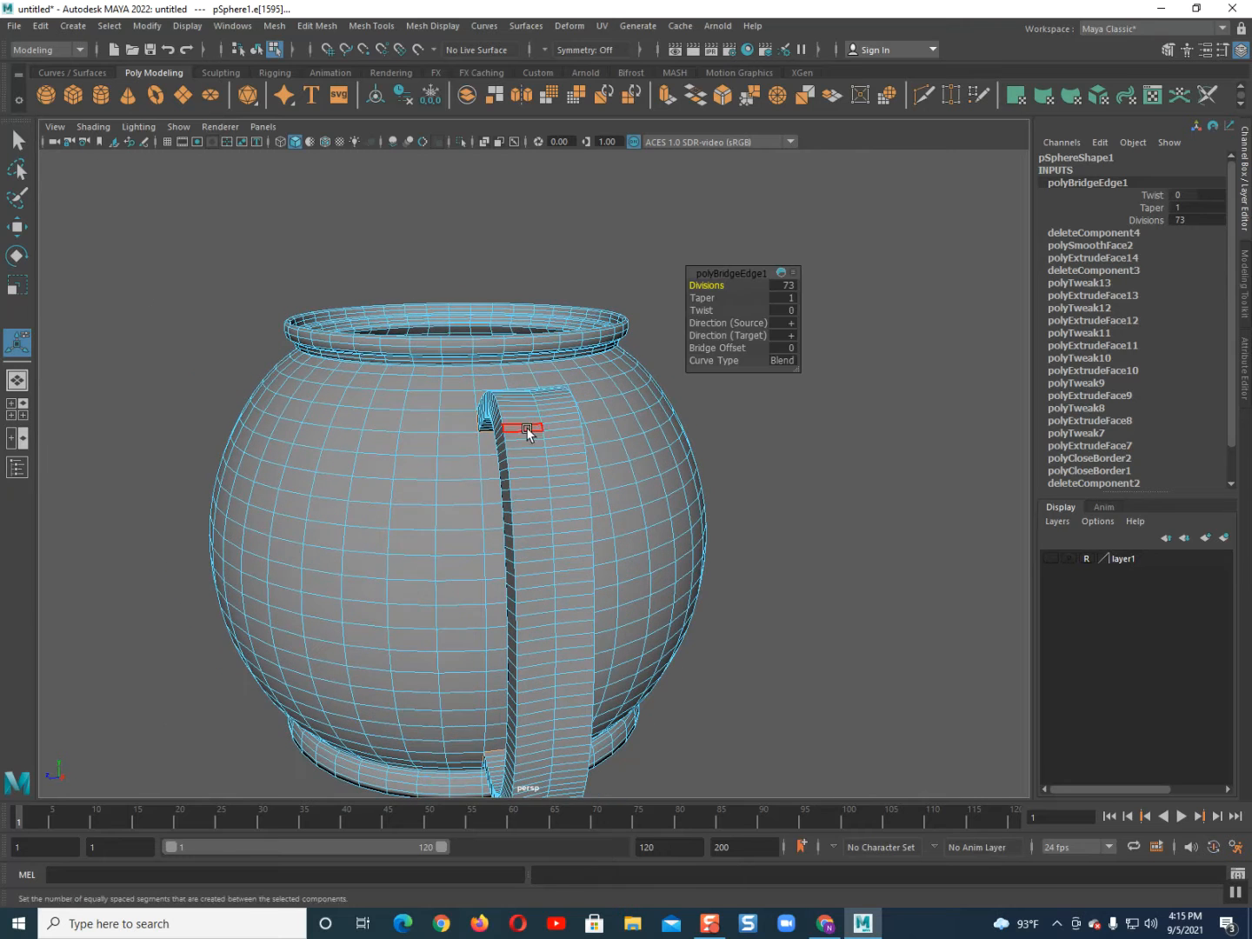
- Return to object mode and inspect the body and its handle in smooth mesh preview
key(q)
click(535, 402)
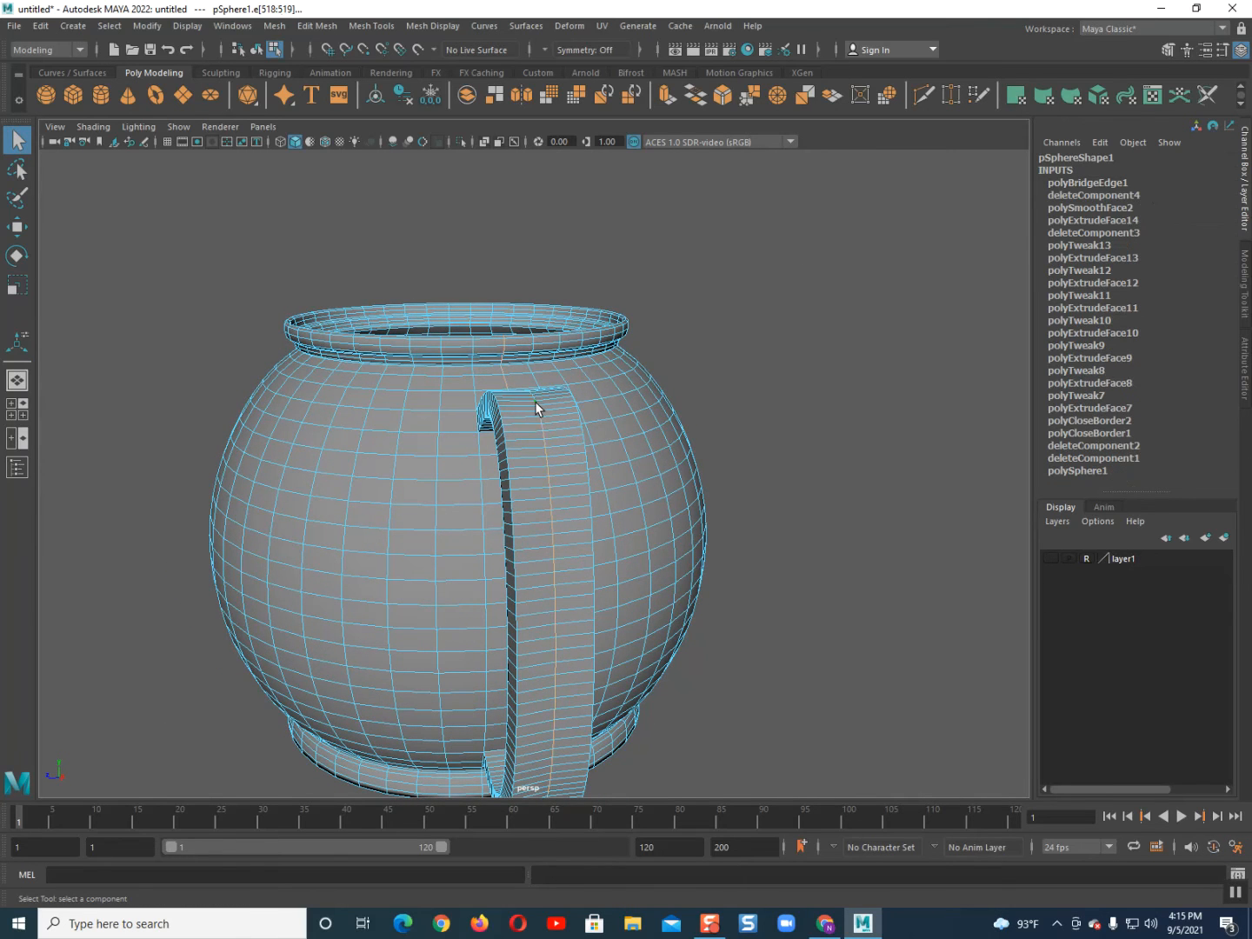
alt+drag(536, 401, 589, 409)
key(F8)
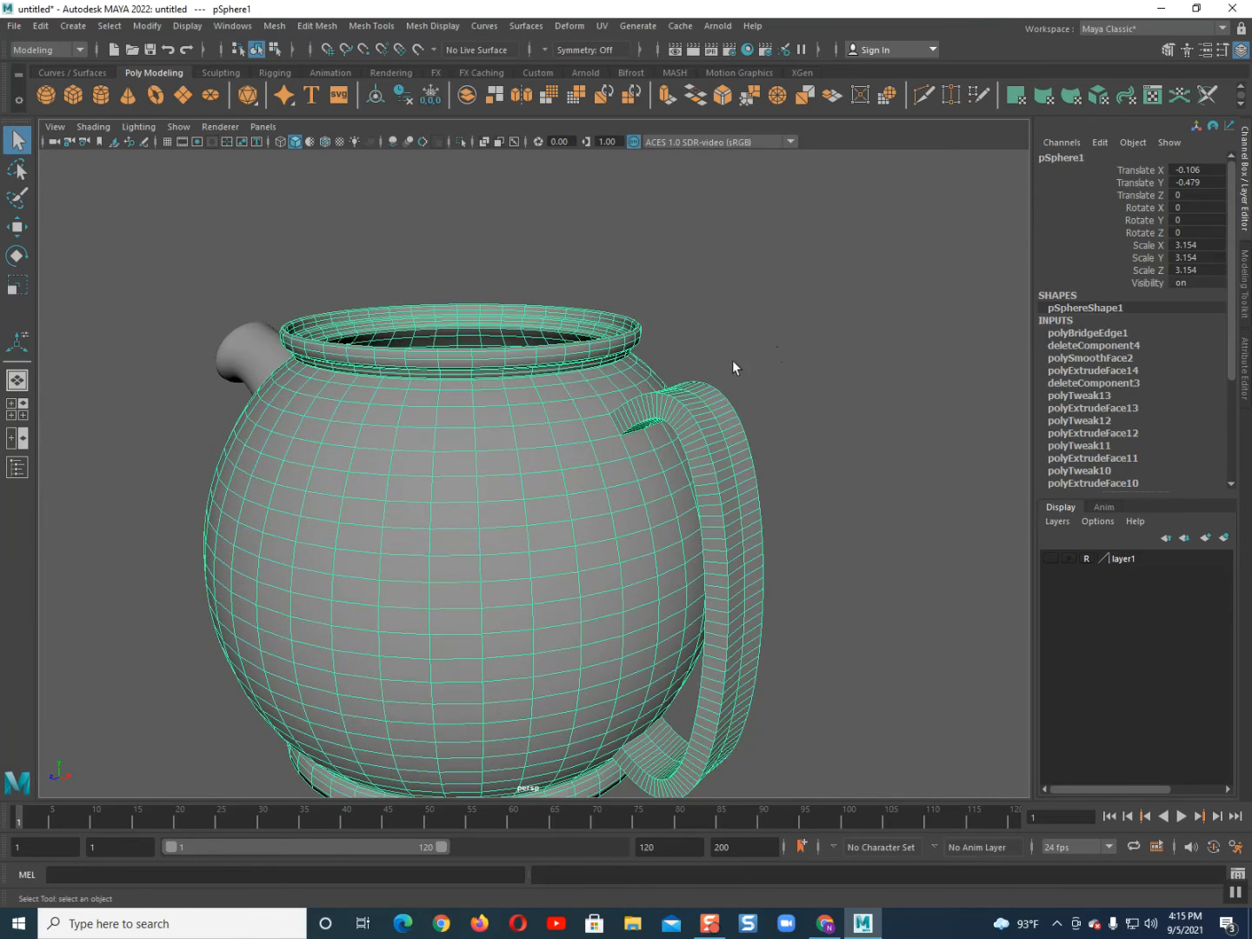
click(731, 360)
scroll(674, 413, down, 3)
alt+drag(678, 419, 644, 439)
click(637, 438)
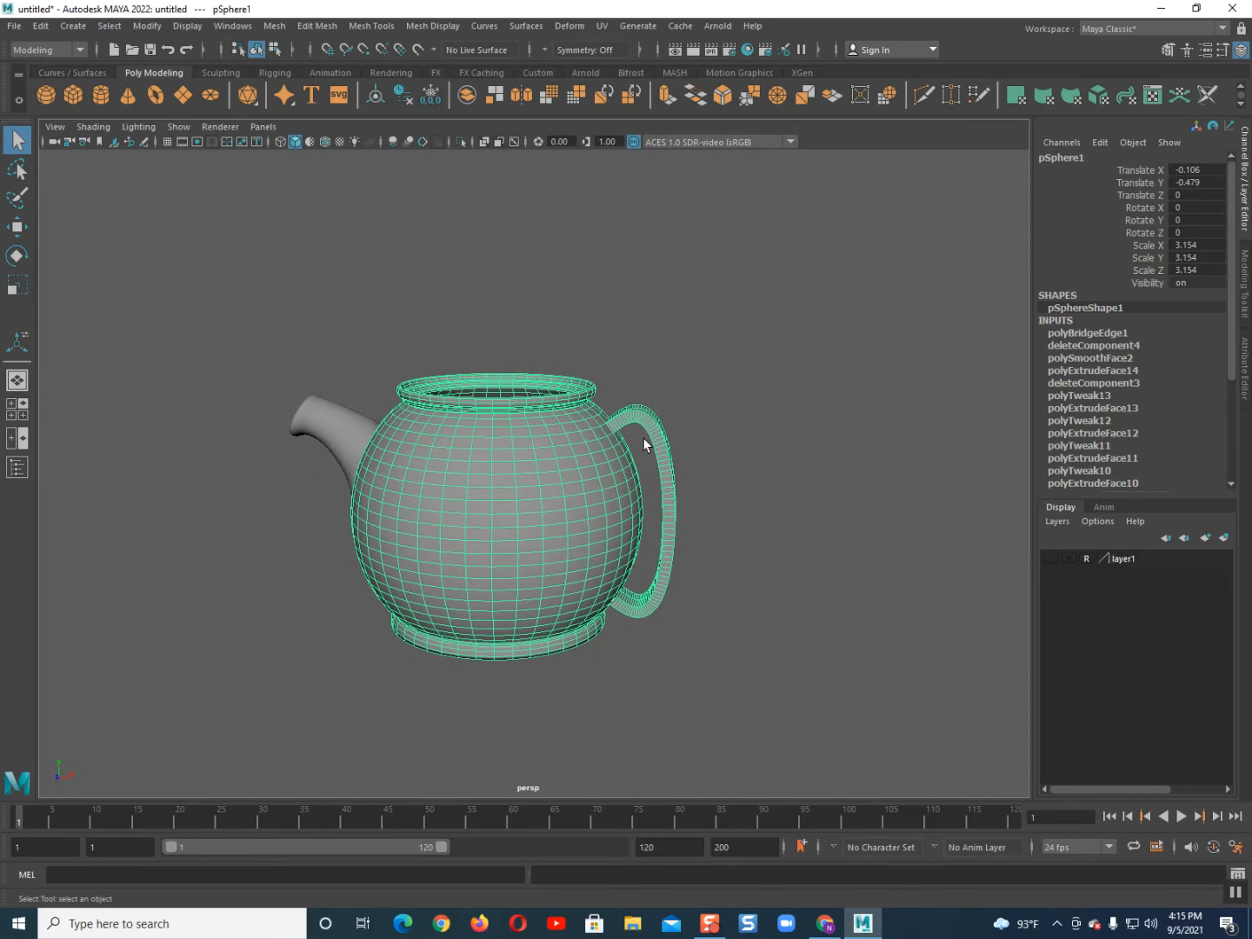
click(712, 379)
alt+drag(638, 463, 468, 544)
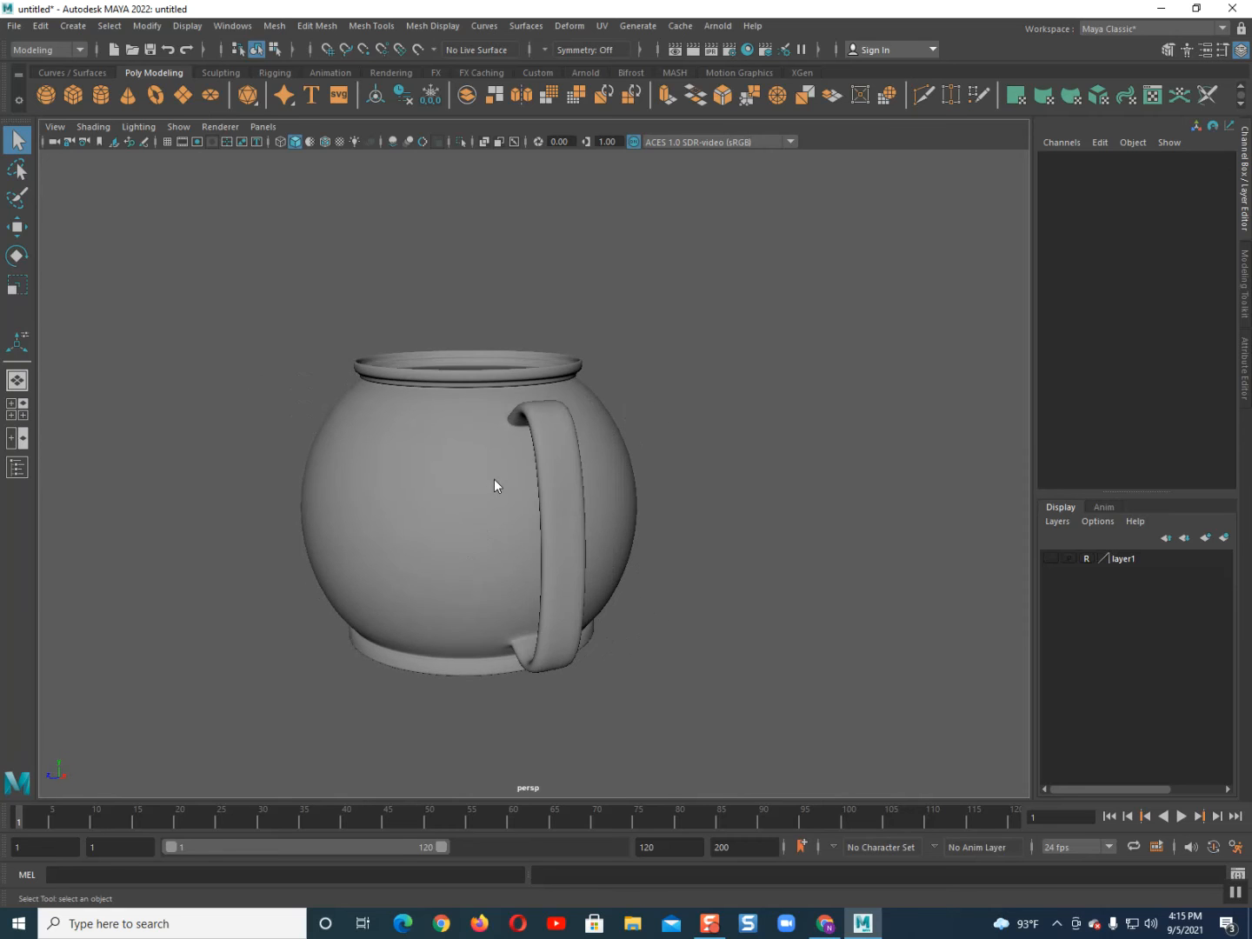
- Turn off the smooth preview on the body with its handle and apply Smooth with 1 division to the mesh
click(278, 26)
click(443, 509)
alt+drag(444, 510, 574, 504)
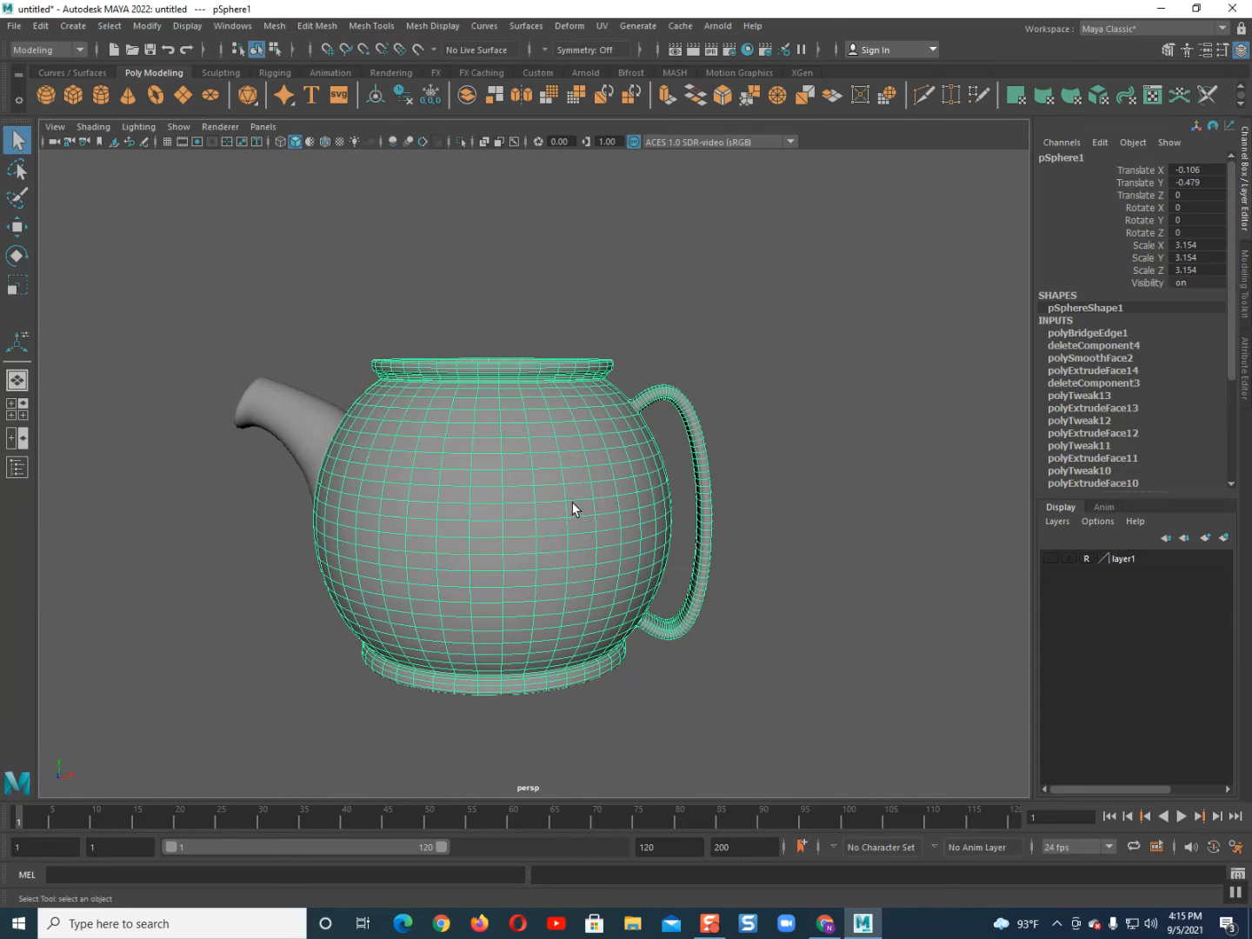
click(290, 28)
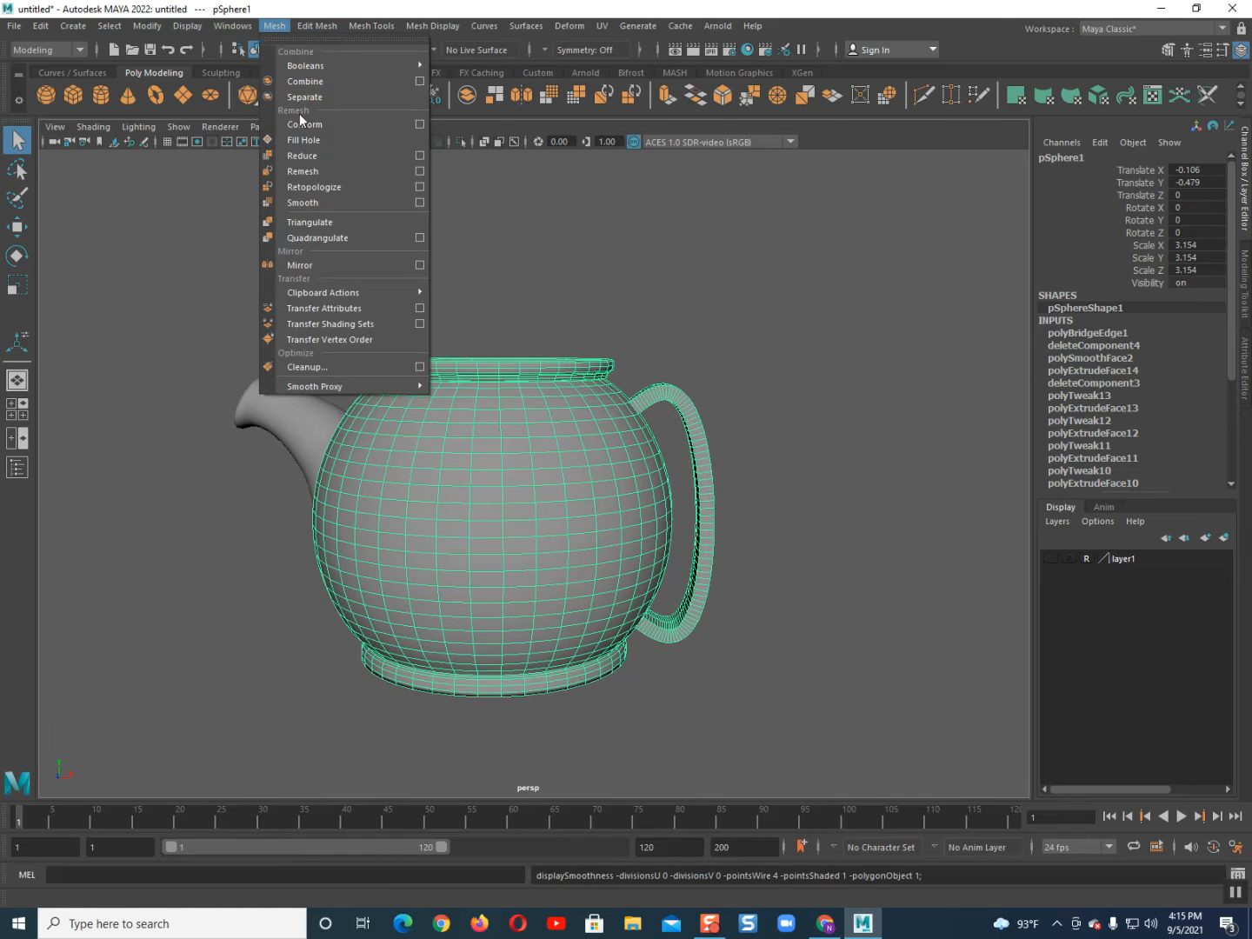
click(310, 200)
right_drag(459, 401, 534, 377)
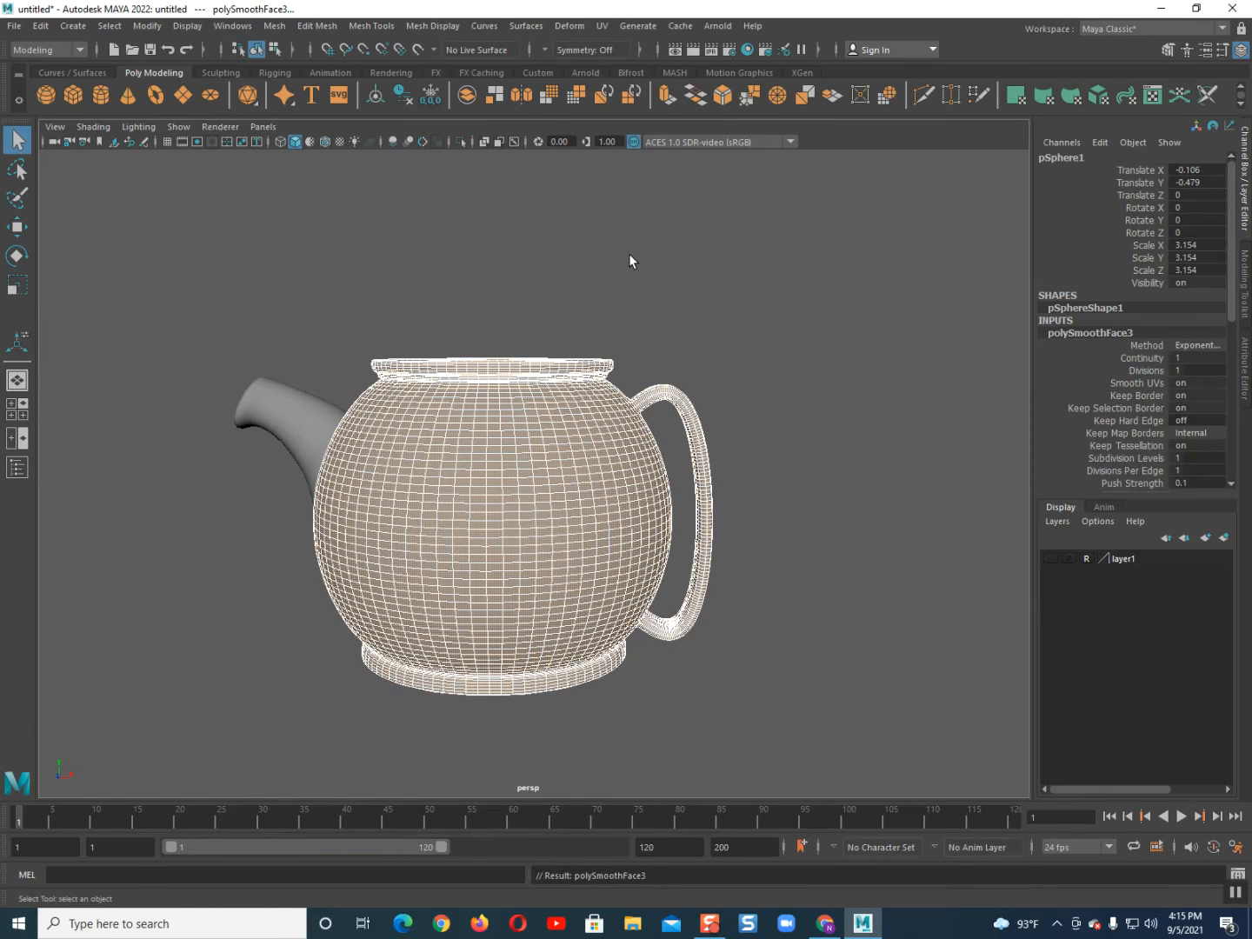
- Deselect the mesh and inspect the smoothed teapot's opening, rim, spout and handle from above
click(629, 253)
scroll(596, 401, down, 2)
alt+drag(622, 447, 487, 556)
scroll(622, 510, up, 2)
scroll(489, 539, up, 2)
scroll(489, 539, down, 2)
scroll(493, 532, down, 2)
key(space)
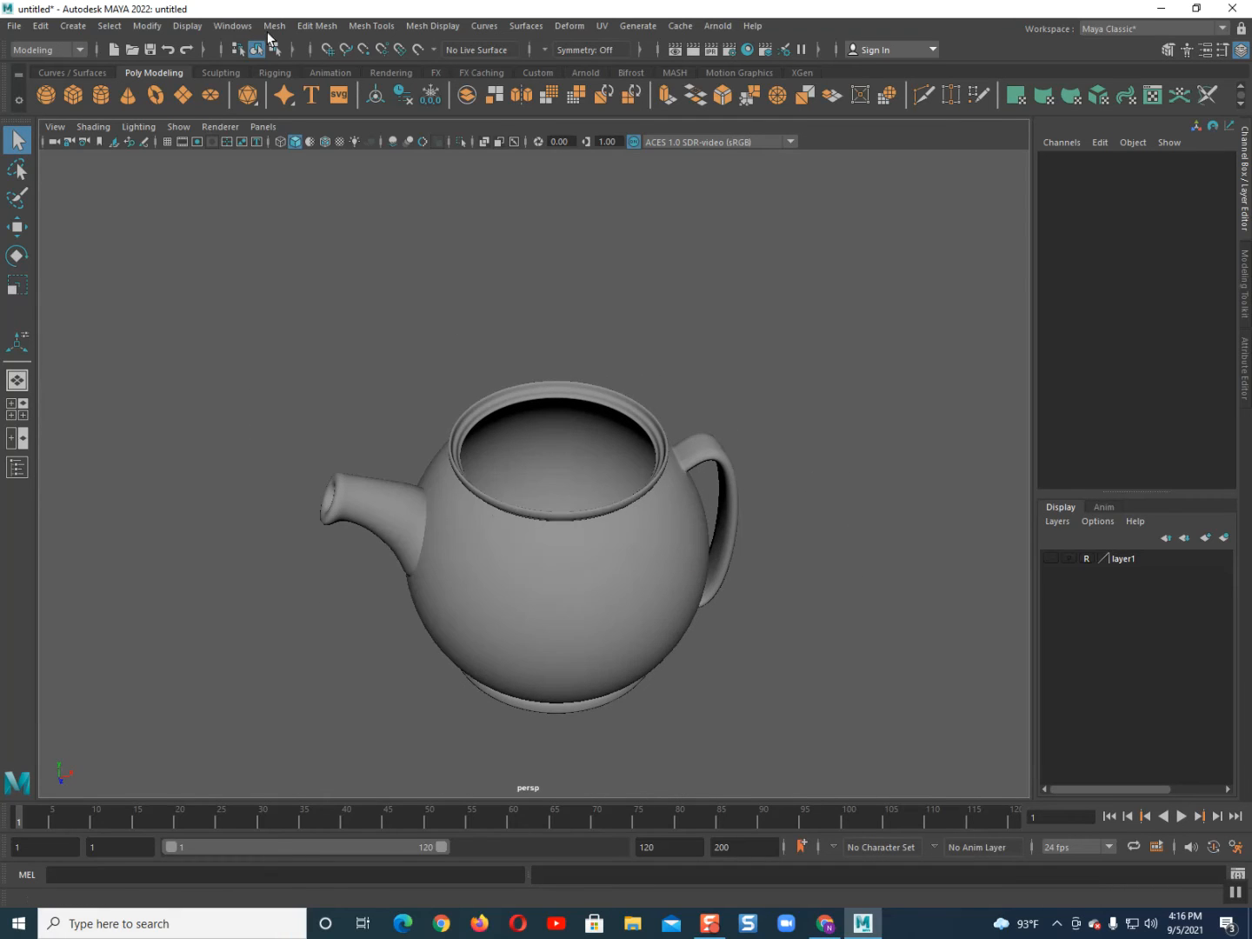
- Create a polygon sphere and raise it above the teapot's opening to Translate Y about 4.014
click(49, 95)
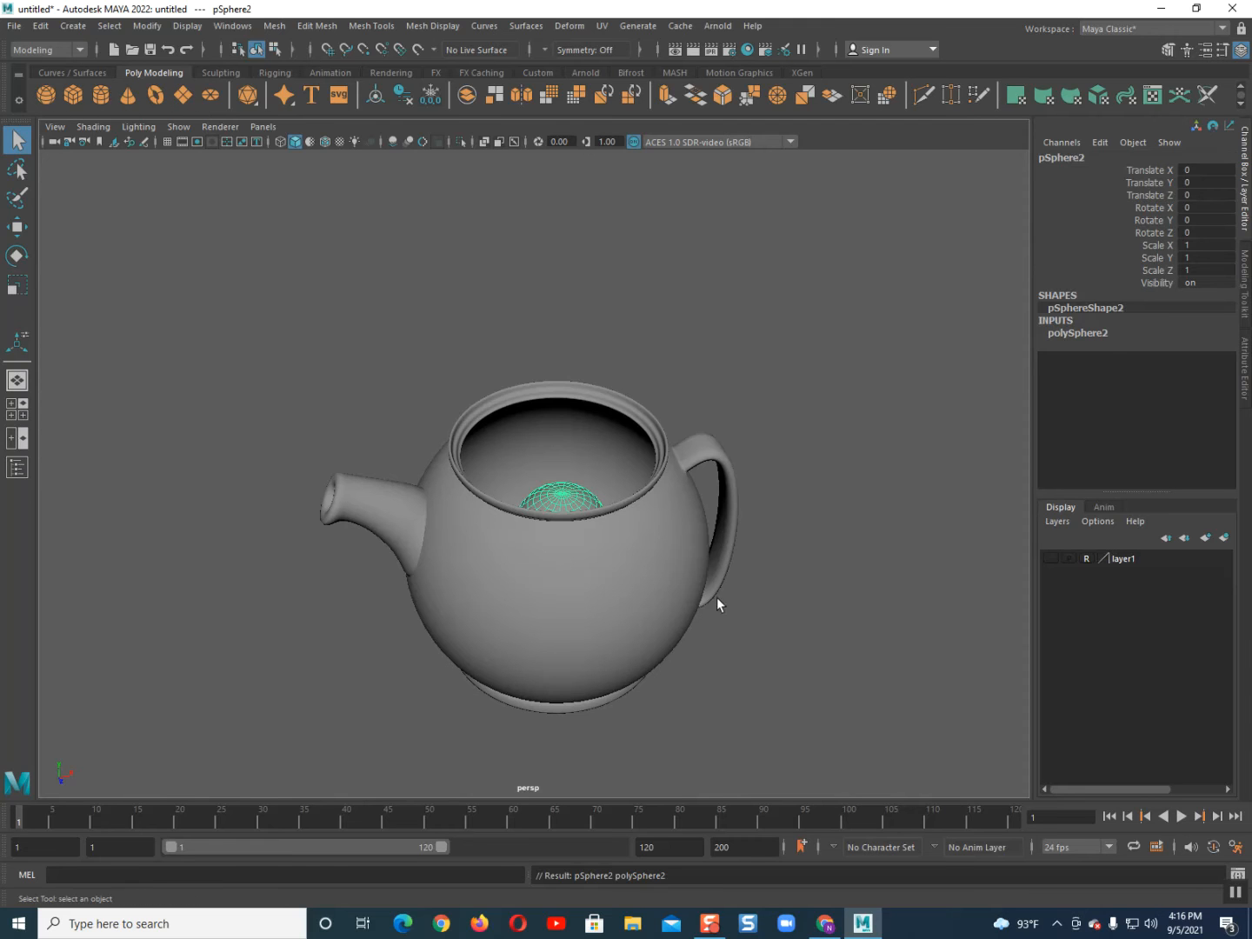
key(w)
drag(568, 421, 565, 228)
mouse_move(534, 372)
alt+mouse_down()
mouse_move(536, 317)
mouse_move(536, 348)
alt+mouse_up()
- In the front view, scale the new sphere uniformly to about 3.088 to nearly match the body's width
key(space)
scroll(539, 370, down, 3)
alt+middle_drag(544, 373, 527, 419)
key(4)
key(r)
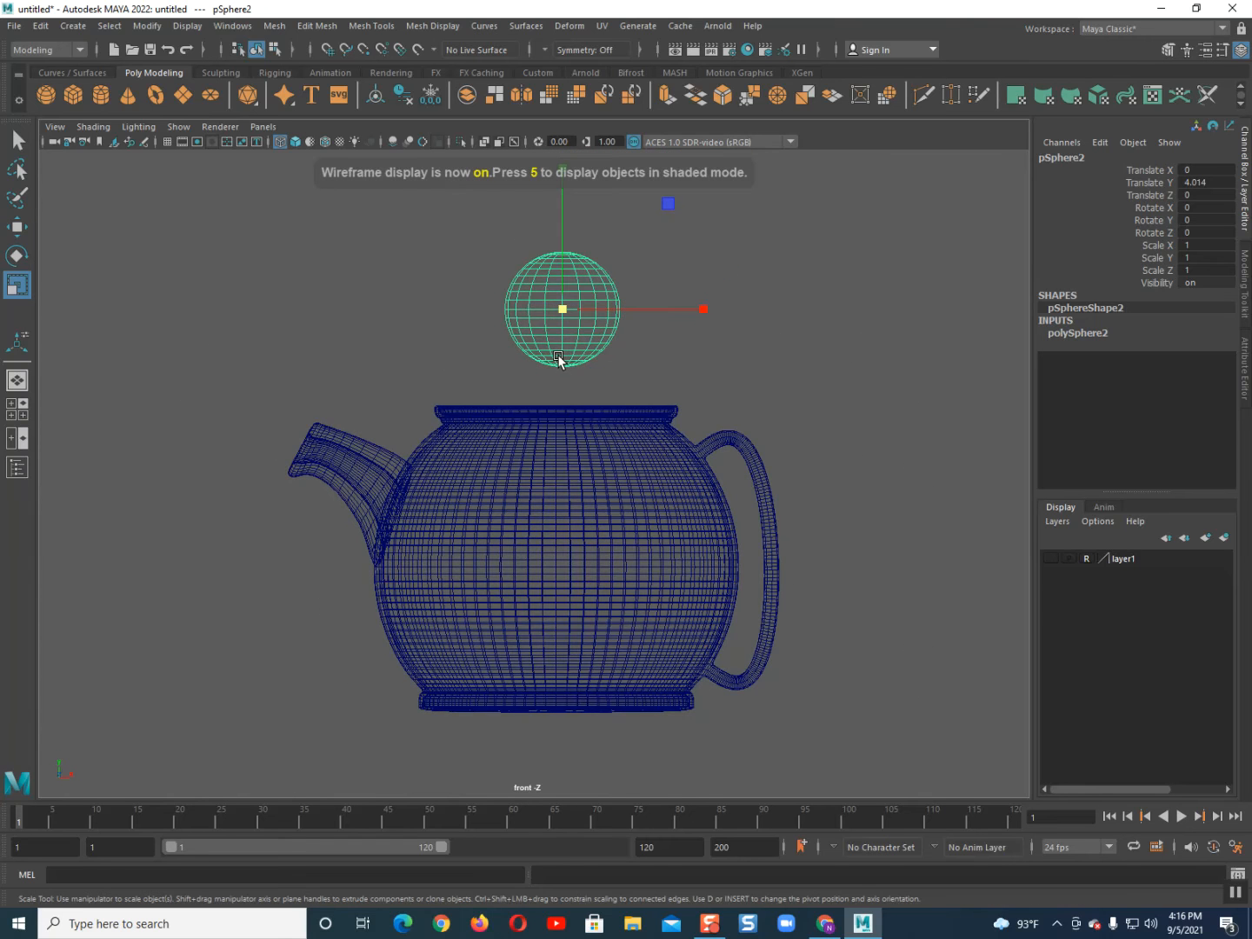
key(5)
mouse_move(563, 309)
mouse_down()
mouse_move(779, 307)
mouse_move(765, 303)
mouse_up()
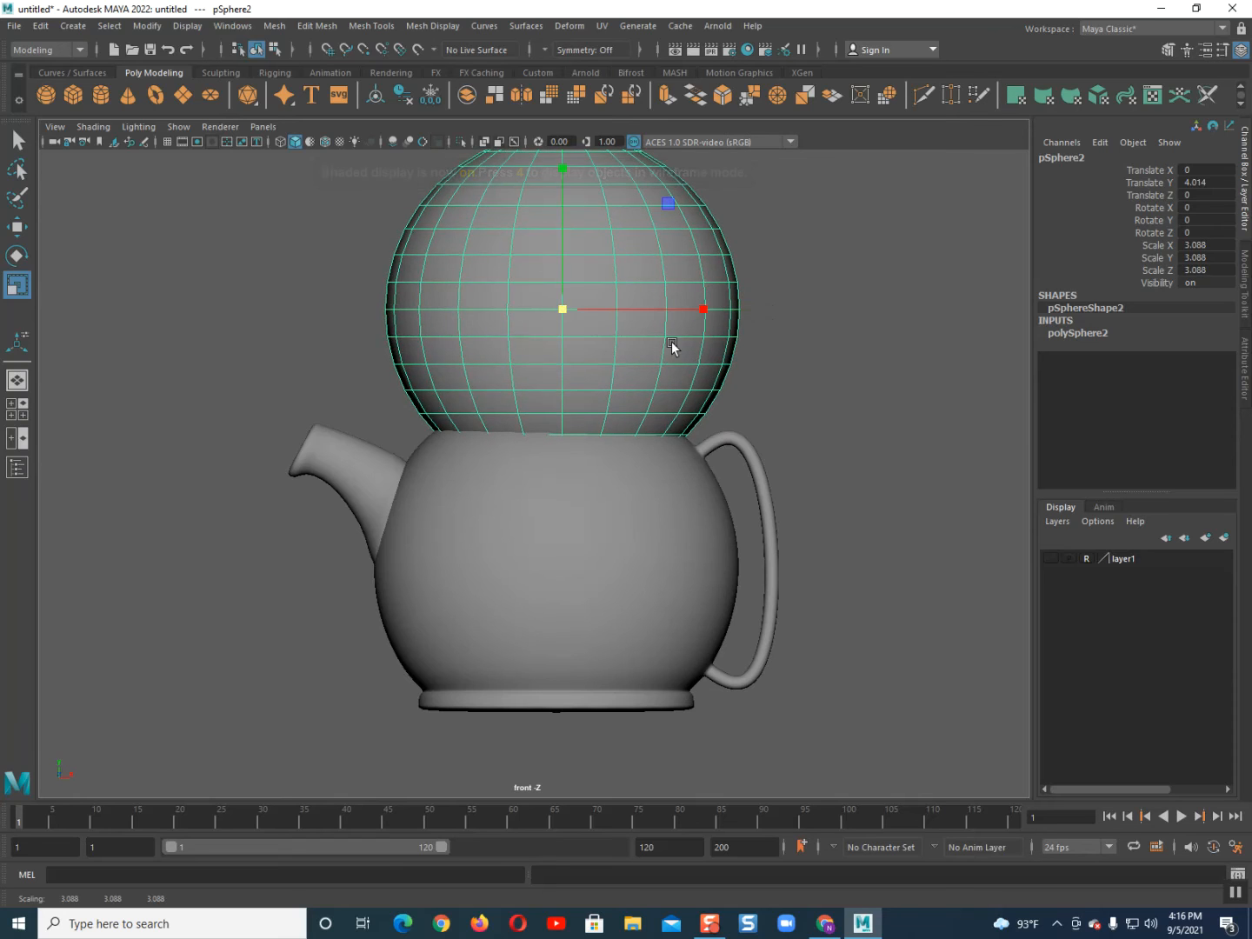
- Delete the lower half of the new sphere, leaving an open dome for the lid
scroll(590, 347, down, 2)
right_click(484, 305)
click(476, 320)
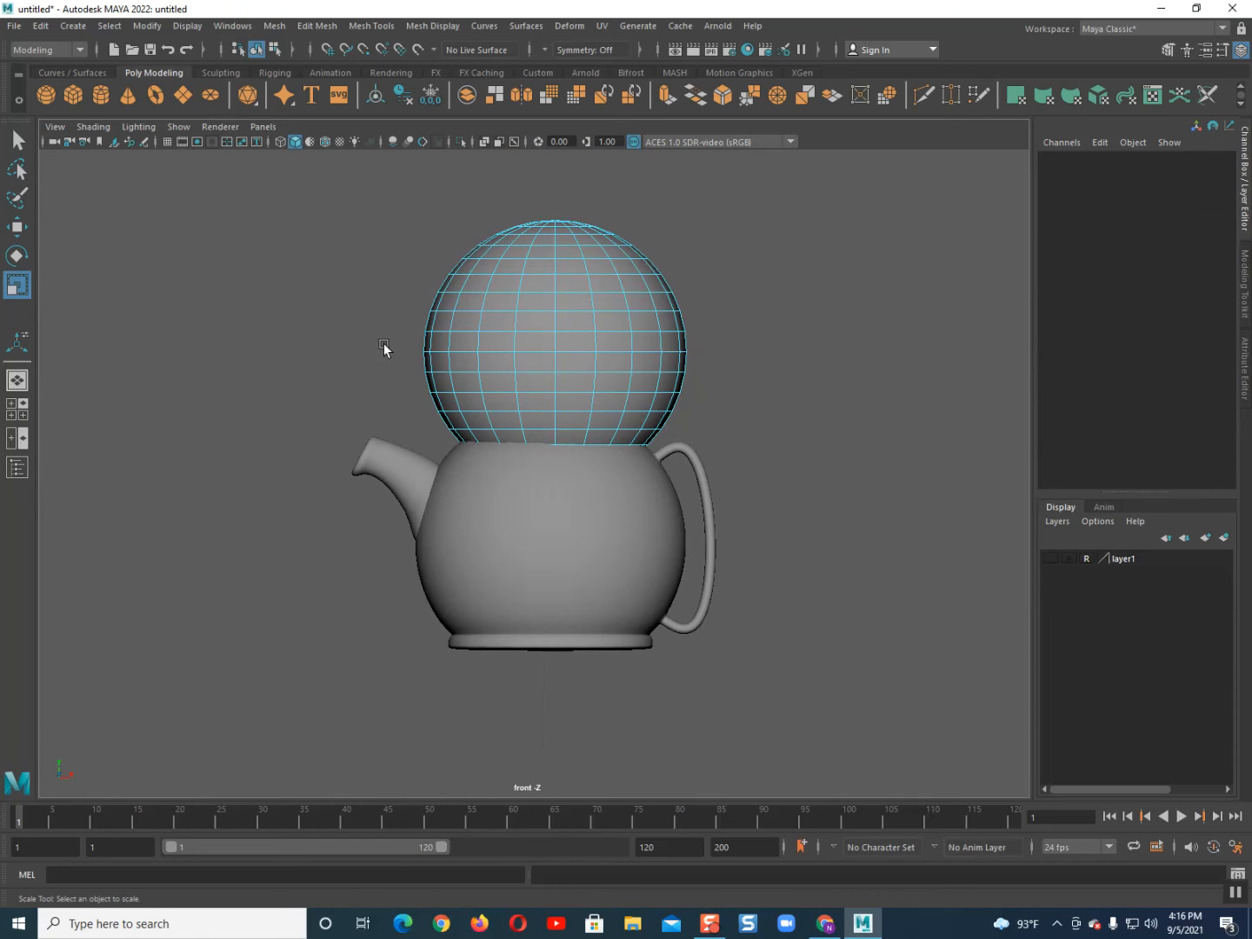
drag(404, 356, 896, 609)
key(Delete)
- Return the dome to object mode and lower it onto the teapot to Translate Y about 1.734
key(space)
drag(595, 422, 553, 447)
right_drag(552, 447, 617, 369)
alt+drag(618, 369, 571, 380)
scroll(570, 380, down, 4)
alt+middle_drag(569, 380, 573, 447)
alt+drag(574, 447, 567, 417)
alt+middle_drag(568, 417, 570, 435)
alt+drag(570, 435, 561, 552)
key(w)
- Flatten the dome to Scale Y about 1.332 and raise it to Translate Y about 2.377
key(r)
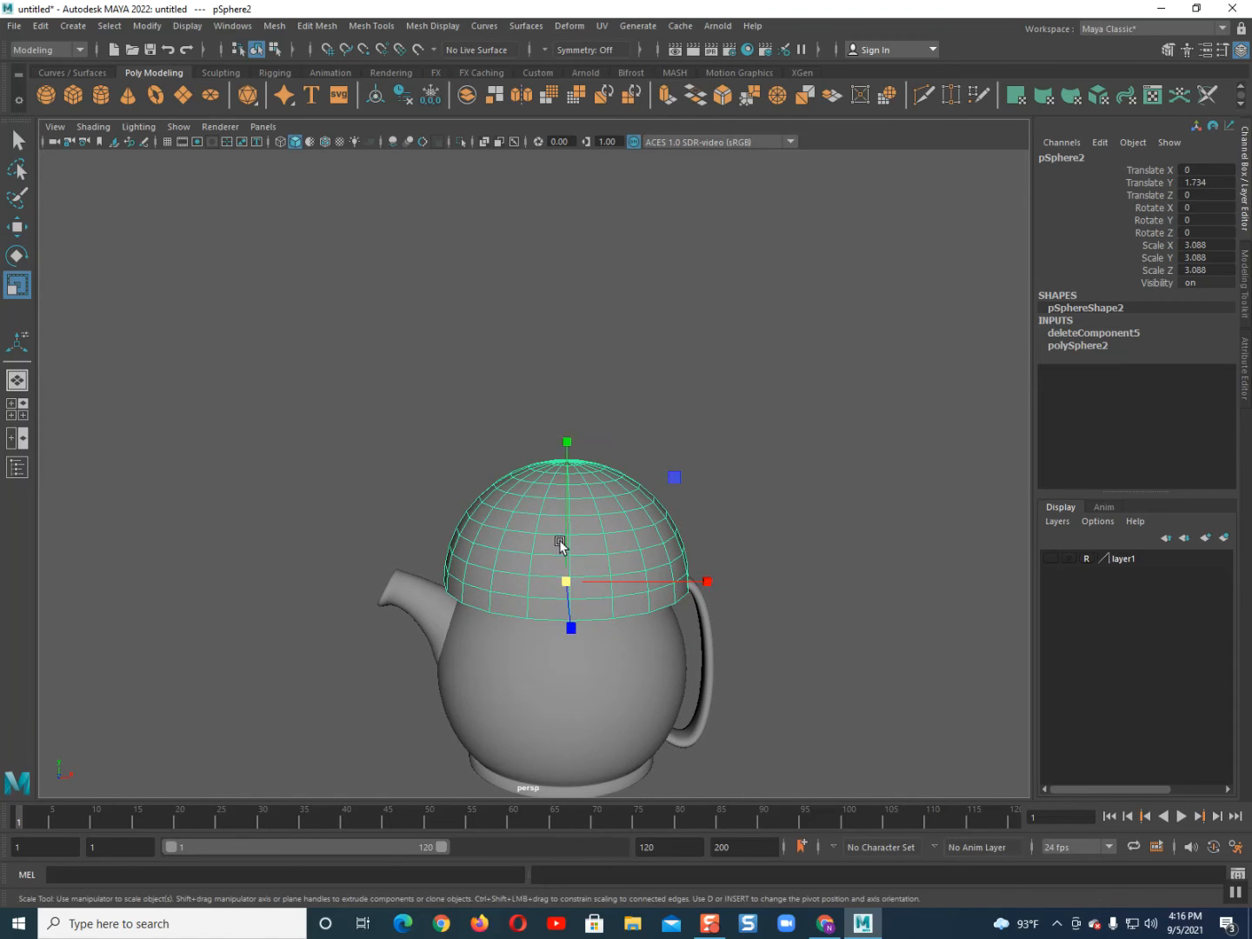
mouse_move(562, 492)
mouse_down()
mouse_move(562, 572)
mouse_move(567, 515)
mouse_up()
key(w)
key(r)
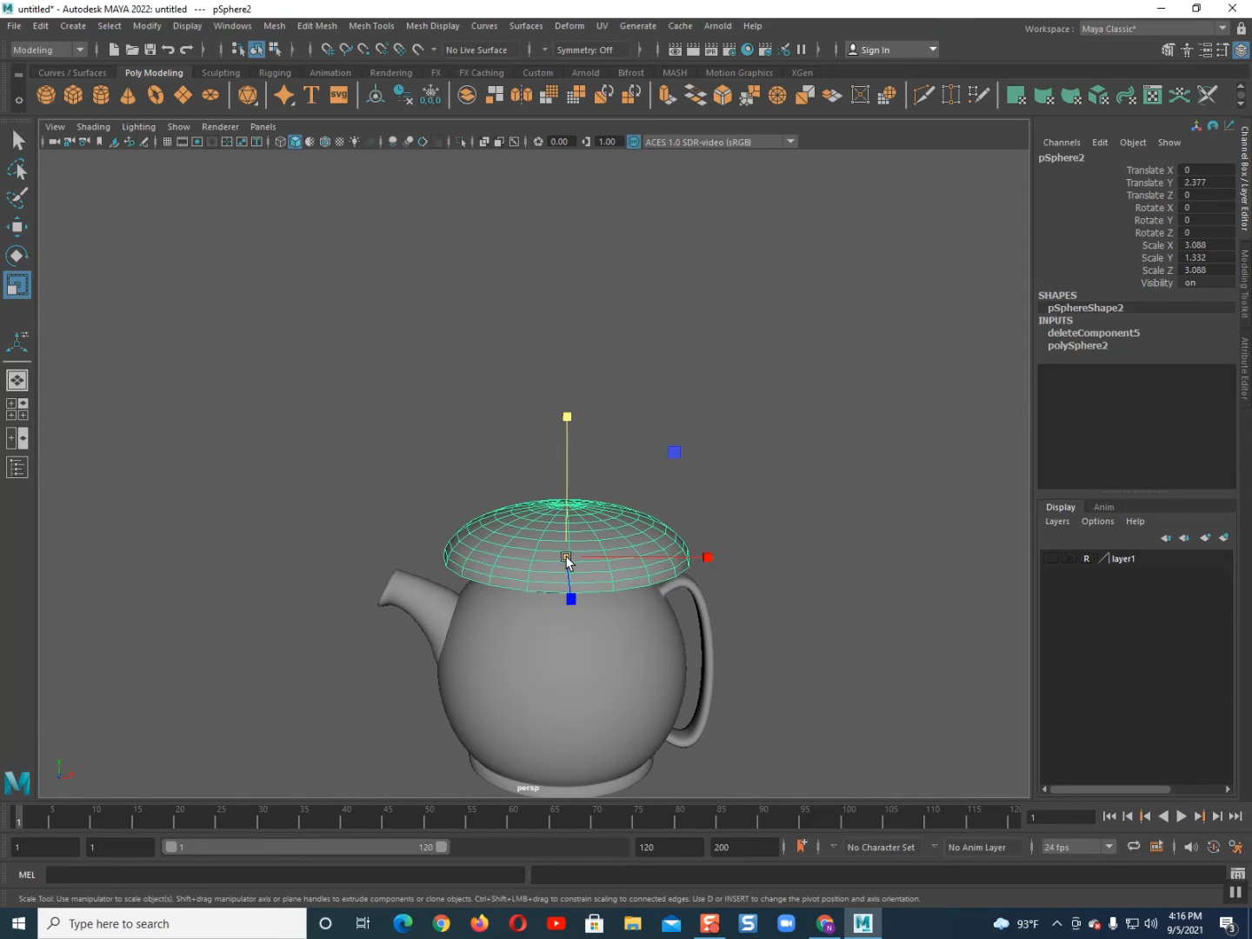
- In the top view, narrow the dome to Scale X and Z of about 2.458, close to the rim's width
alt+drag(627, 626, 670, 610)
mouse_move(623, 614)
alt+middle_down()
mouse_move(662, 609)
mouse_move(639, 598)
alt+middle_up()
key(space)
drag(641, 596, 544, 574)
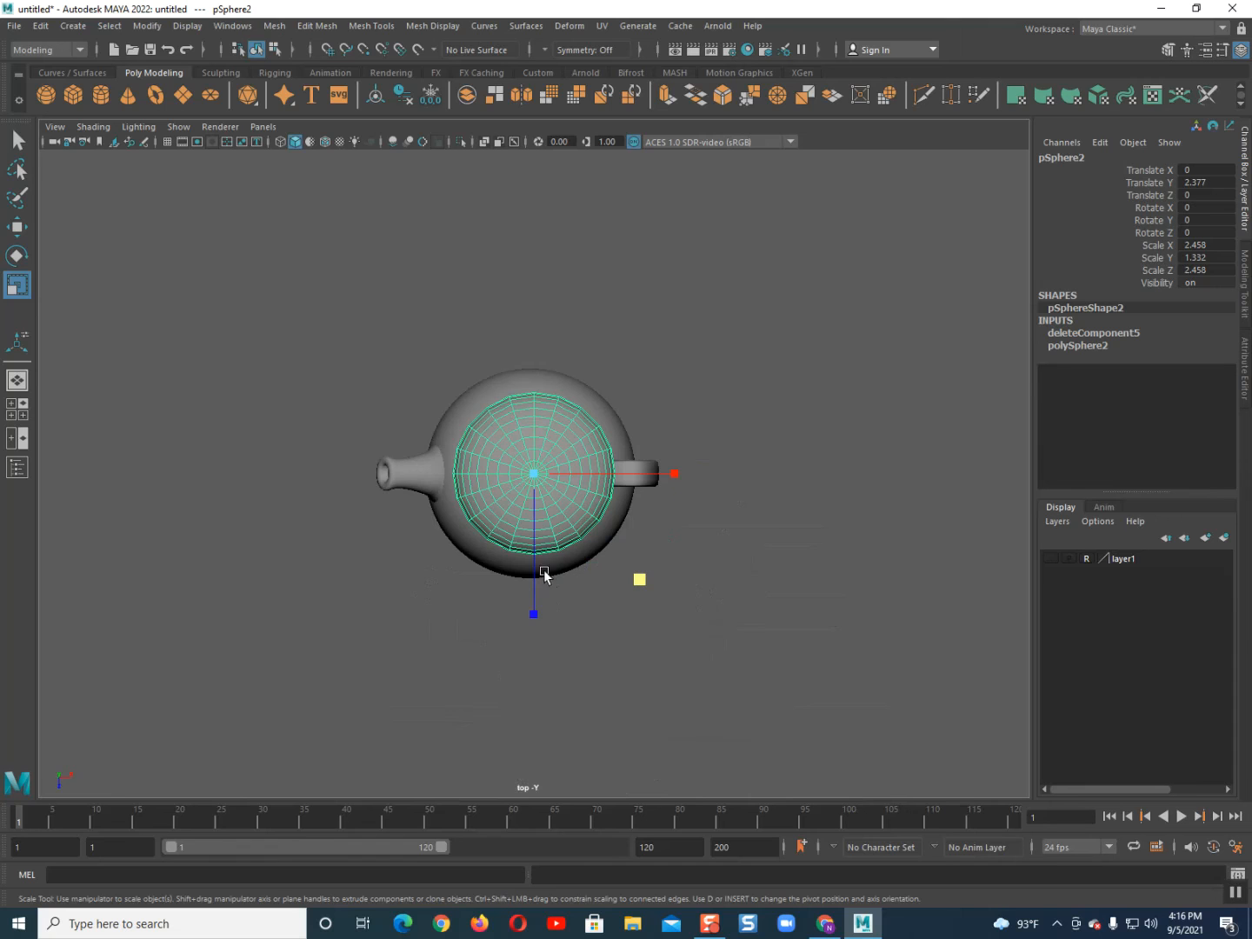
- Show the top view in wireframe and centre the dome over the rim at Translate X about -0.065
key(4)
scroll(535, 474, up, 5)
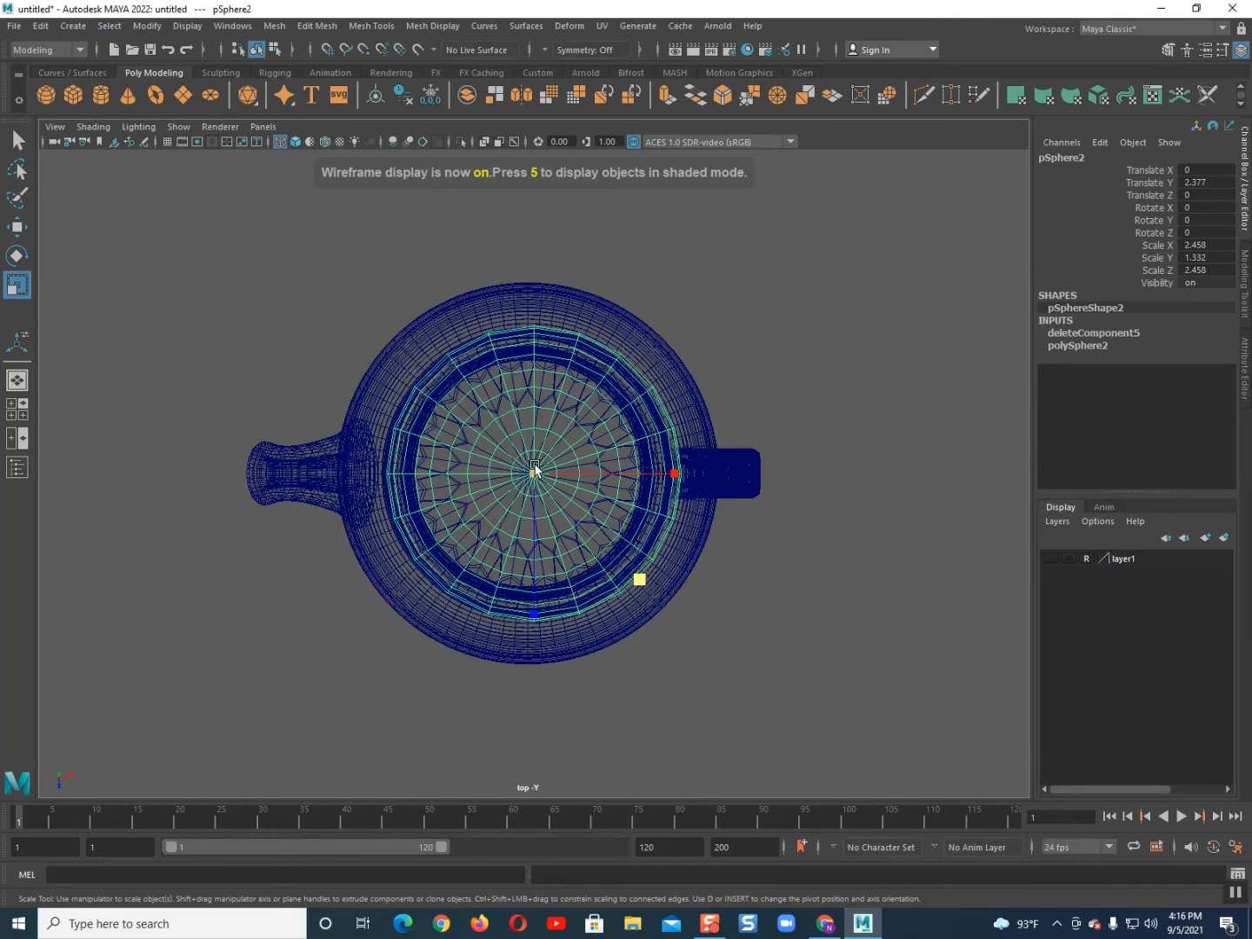
key(w)
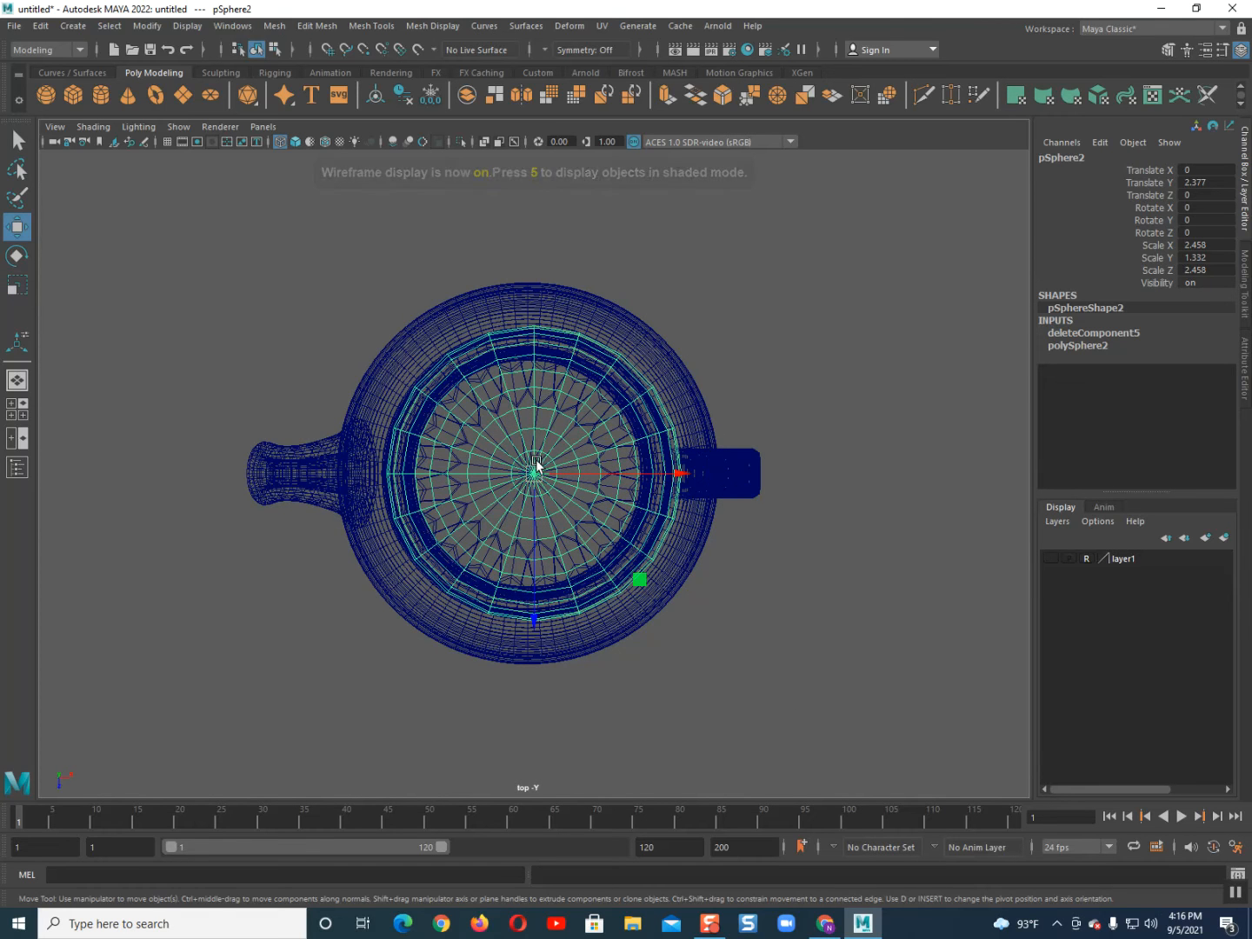
drag(535, 476, 532, 479)
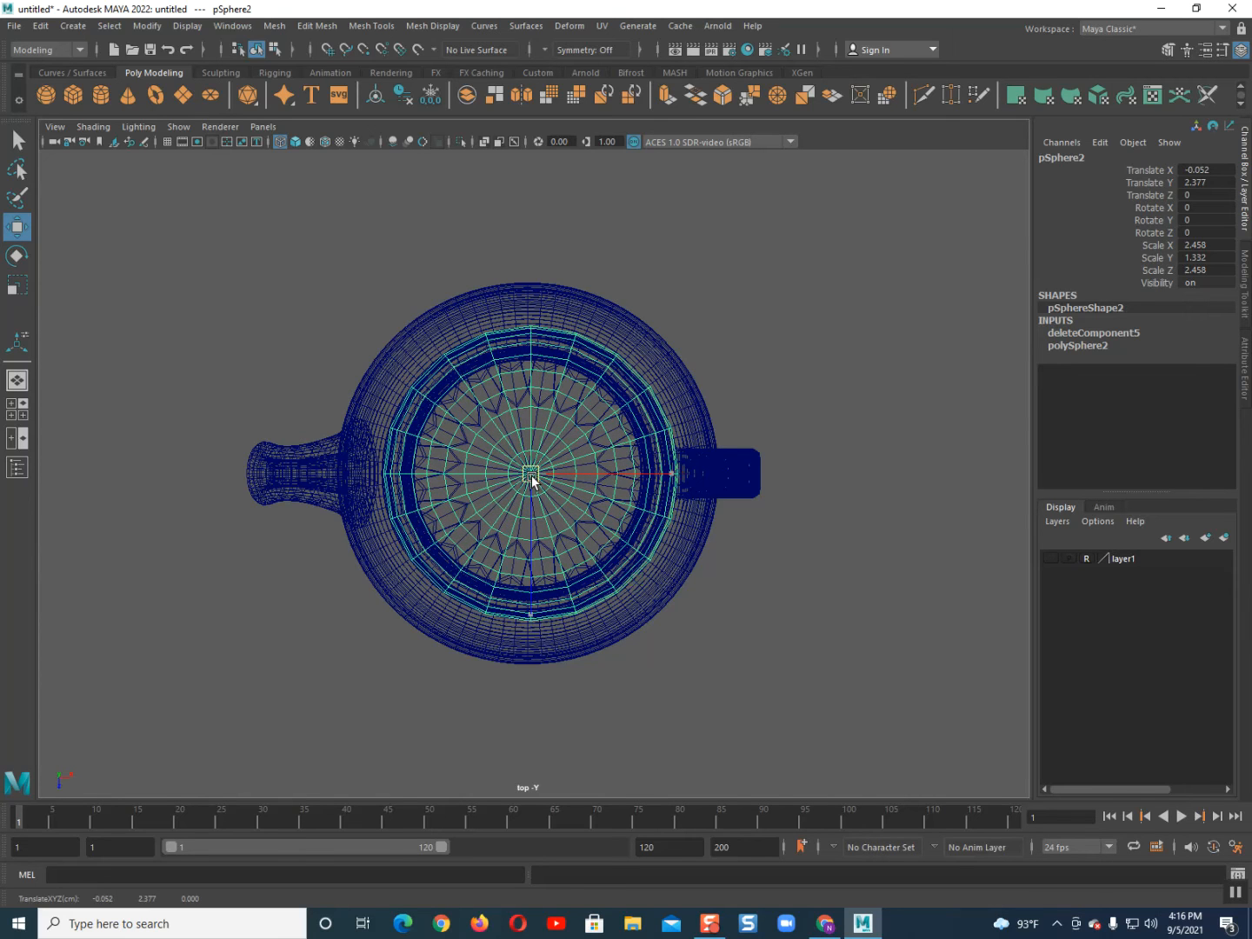
drag(533, 480, 528, 412)
- Shrink the dome to scale about 2.165, 1.173, 2.165 and seat it on the rim at Translate X -0.099, Y 2.105
key(space)
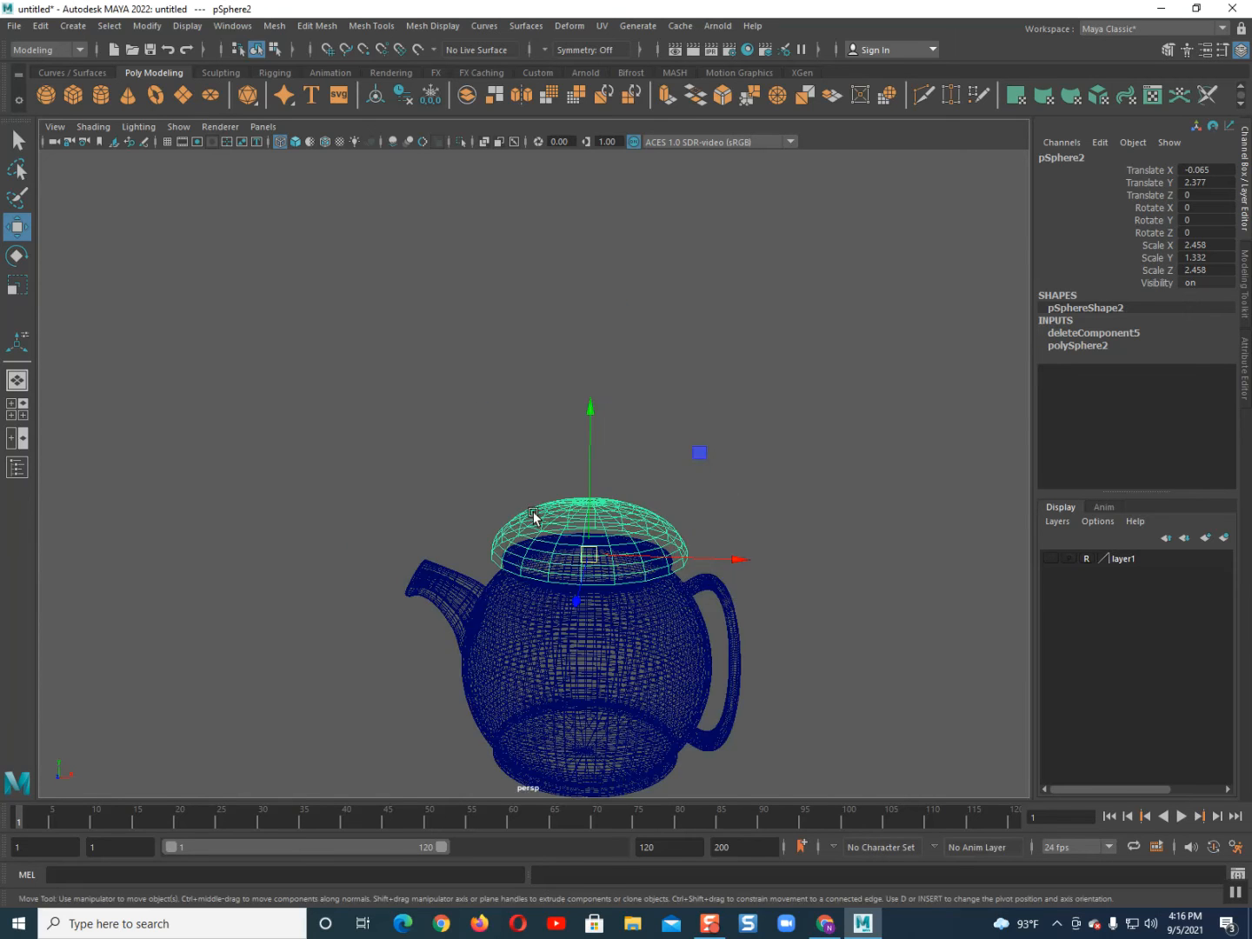
key(5)
scroll(552, 563, up, 3)
alt+drag(555, 602, 516, 564)
key(r)
drag(626, 561, 564, 550)
key(w)
drag(583, 493, 447, 371)
key(r)
- Select the dome's open border vertices and lower them to Y about 1.765 to cover the teapot's rim
scroll(521, 529, up, 8)
right_click(421, 286)
click(372, 289)
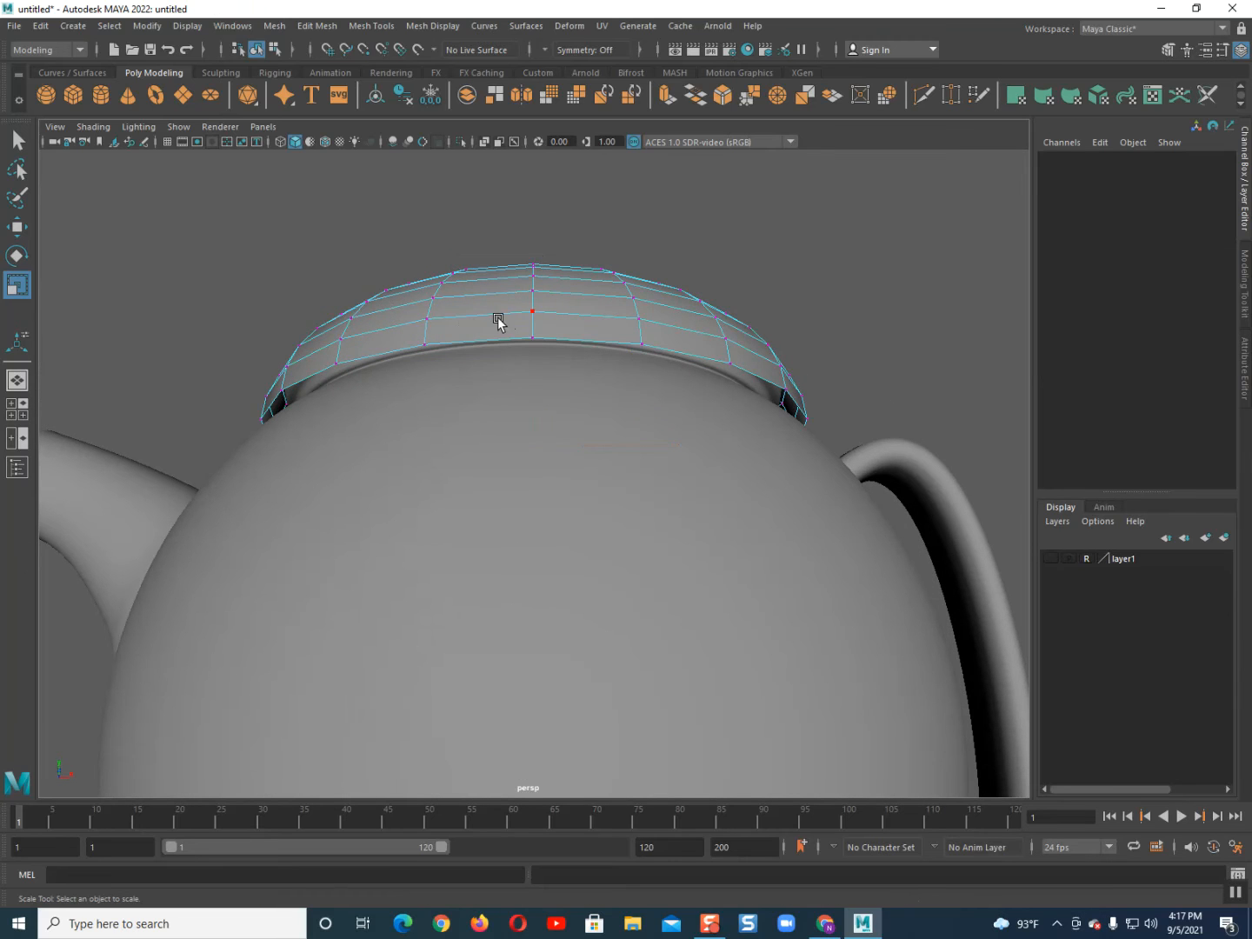
click(535, 340)
shift+double_click(415, 347)
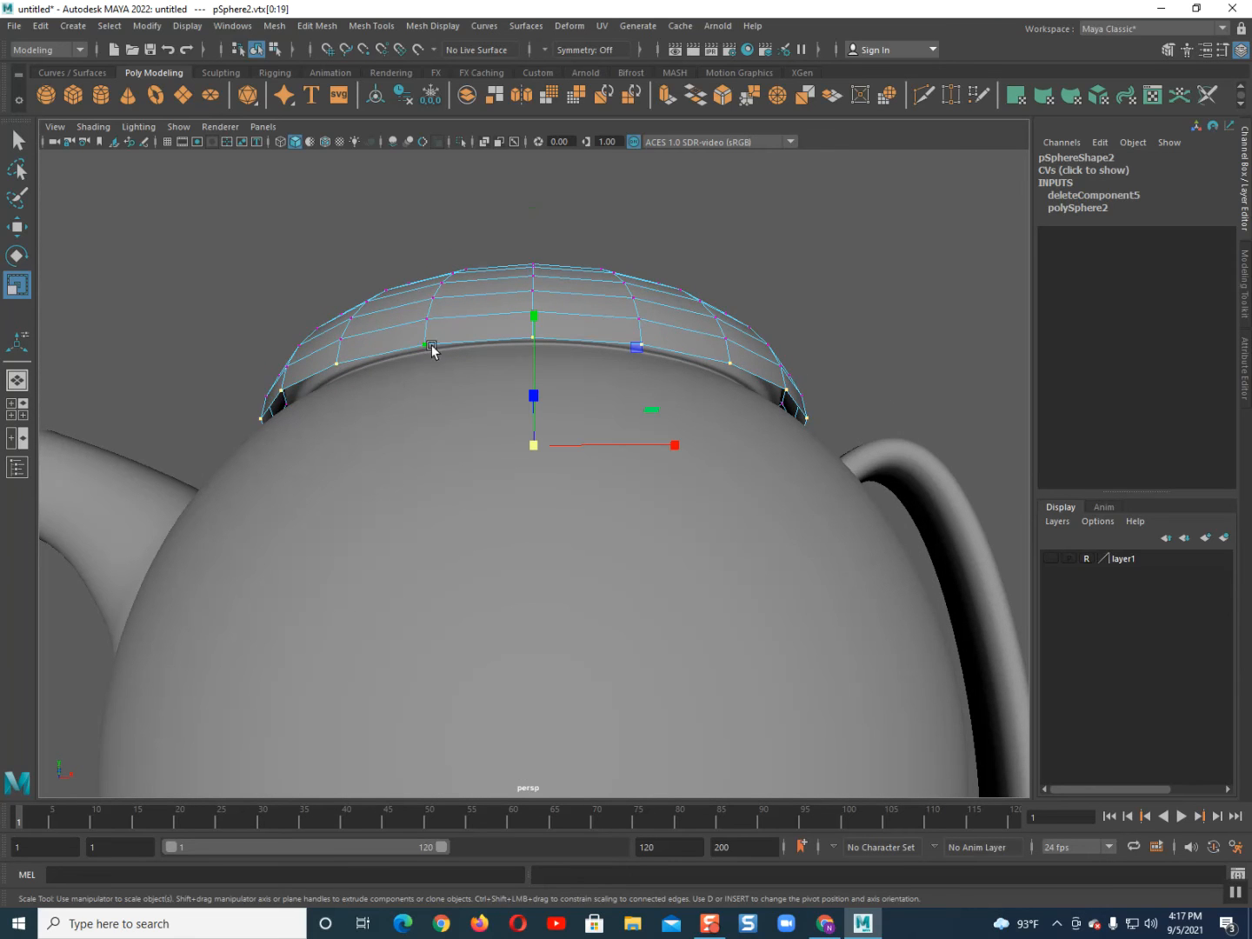
key(w)
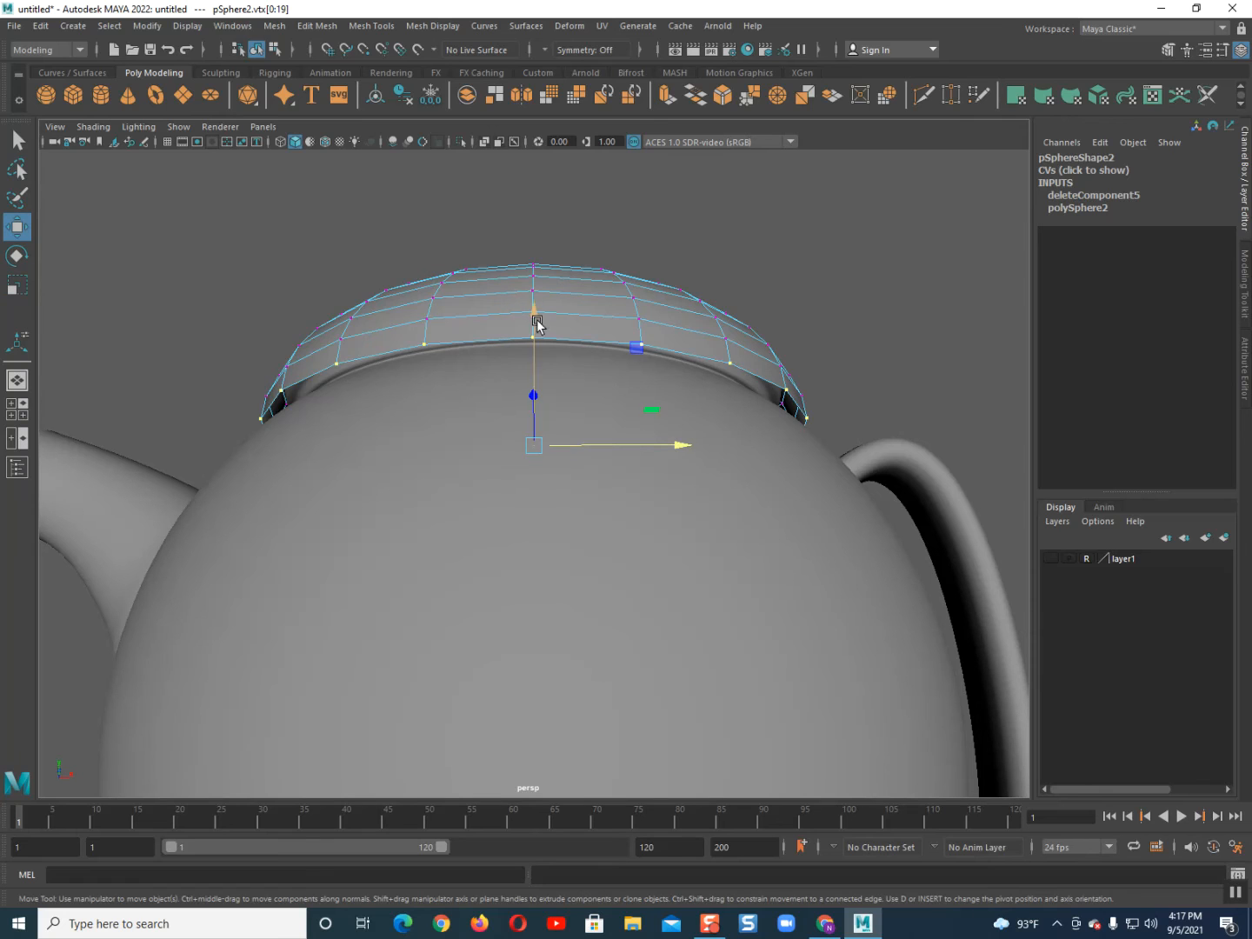
drag(537, 323, 544, 344)
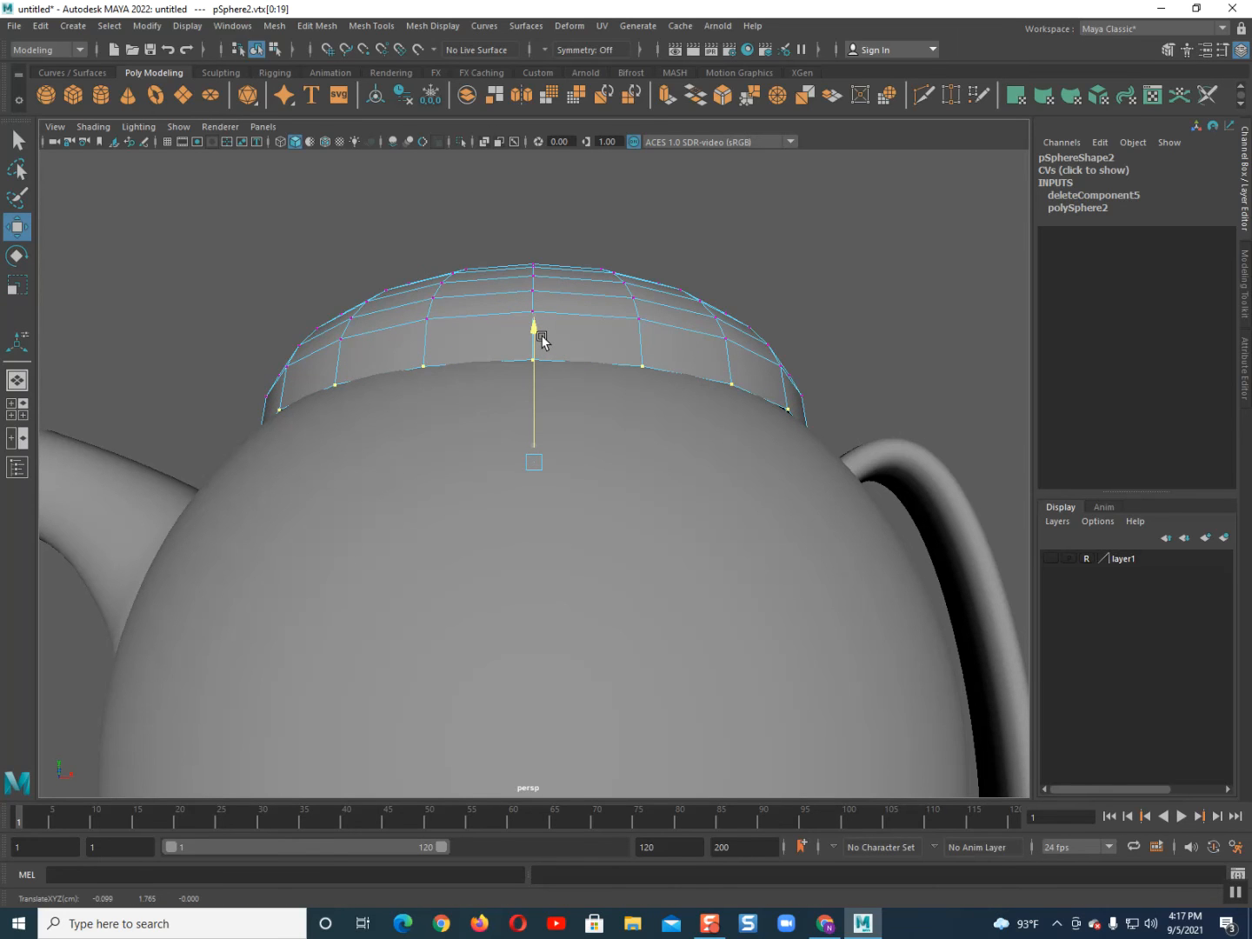
- Extrude all of the dome's faces to give the lid a wall thickness and return to object mode
alt+drag(550, 388, 533, 492)
right_drag(401, 433, 483, 409)
key(ctrl+e)
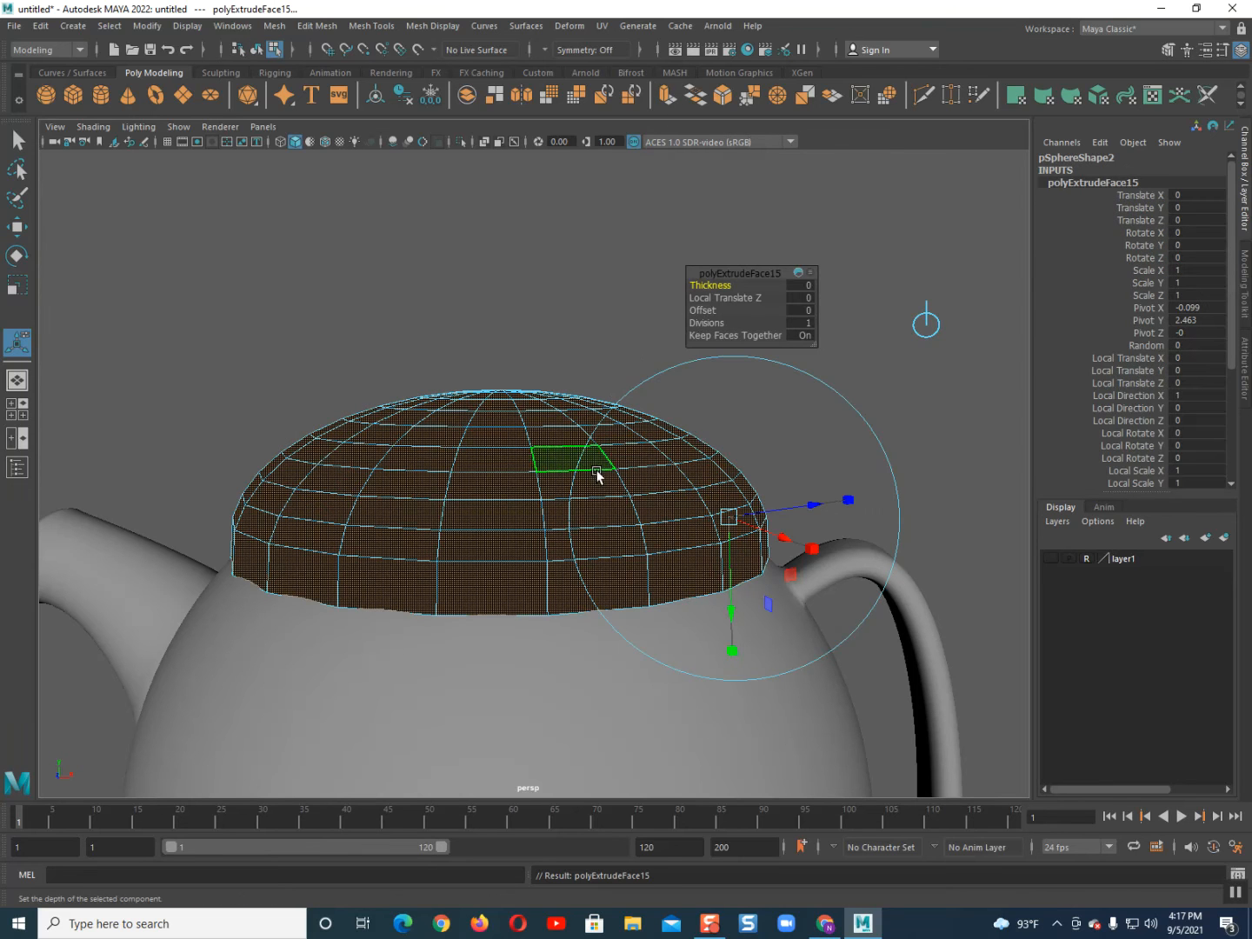
drag(749, 513, 703, 482)
right_drag(393, 258, 476, 227)
click(523, 242)
scroll(518, 447, down, 5)
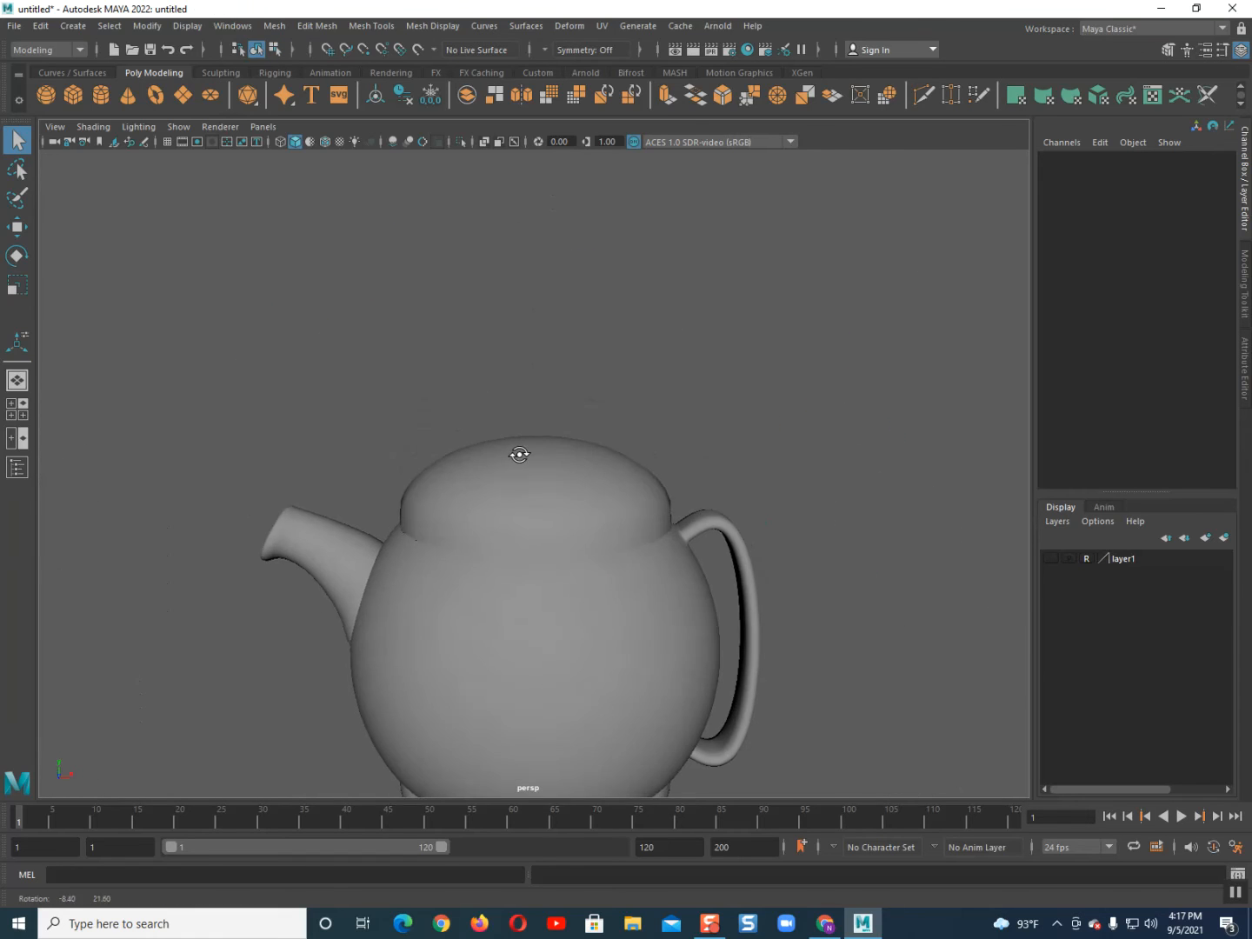
scroll(513, 469, up, 3)
scroll(512, 485, down, 4)
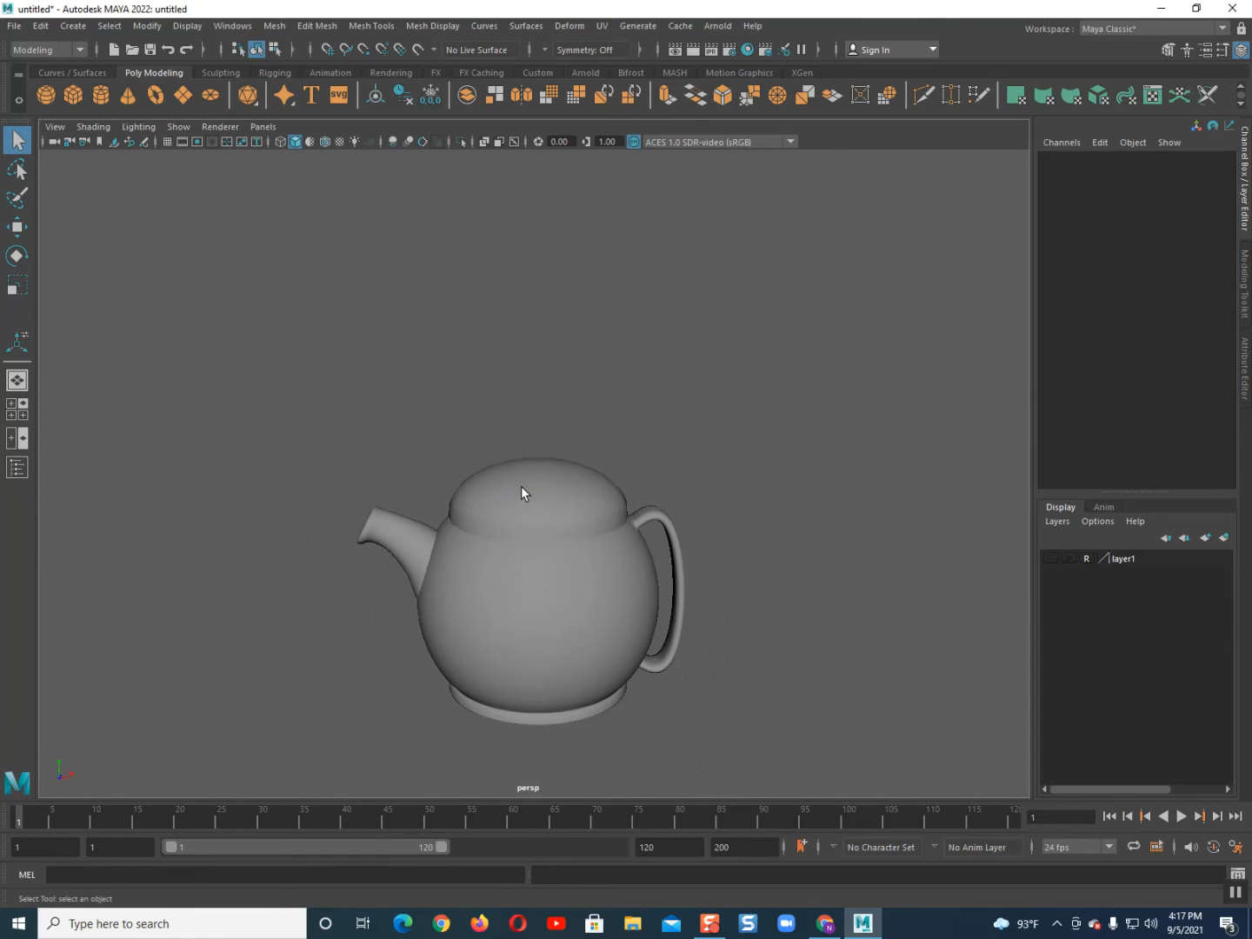
- Select the lid and examine the centre of its top from above
click(520, 486)
alt+drag(520, 488, 534, 600)
key(r)
key(w)
scroll(544, 549, down, 1)
scroll(545, 550, up, 1)
scroll(543, 534, up, 2)
scroll(533, 599, down, 1)
alt+middle_drag(532, 600, 520, 555)
scroll(519, 554, up, 2)
alt+drag(519, 555, 517, 567)
scroll(517, 568, up, 2)
alt+middle_drag(517, 568, 496, 517)
- Select all triangular faces around the lid's top centre and extrude them up to Y about 3.56 as the knob's stem
right_drag(497, 535, 498, 561)
click(537, 552)
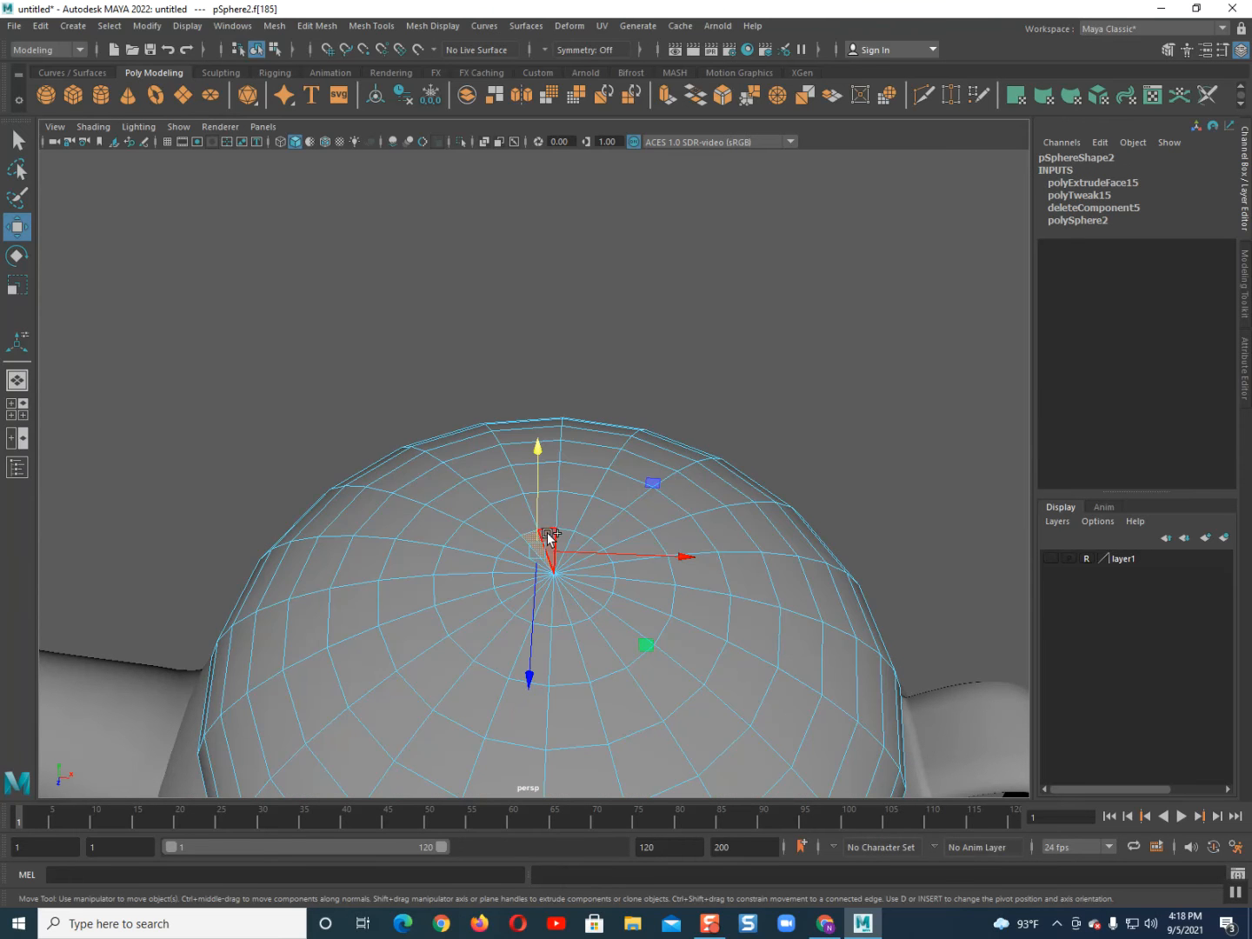
shift+click(566, 542)
shift+click(576, 542)
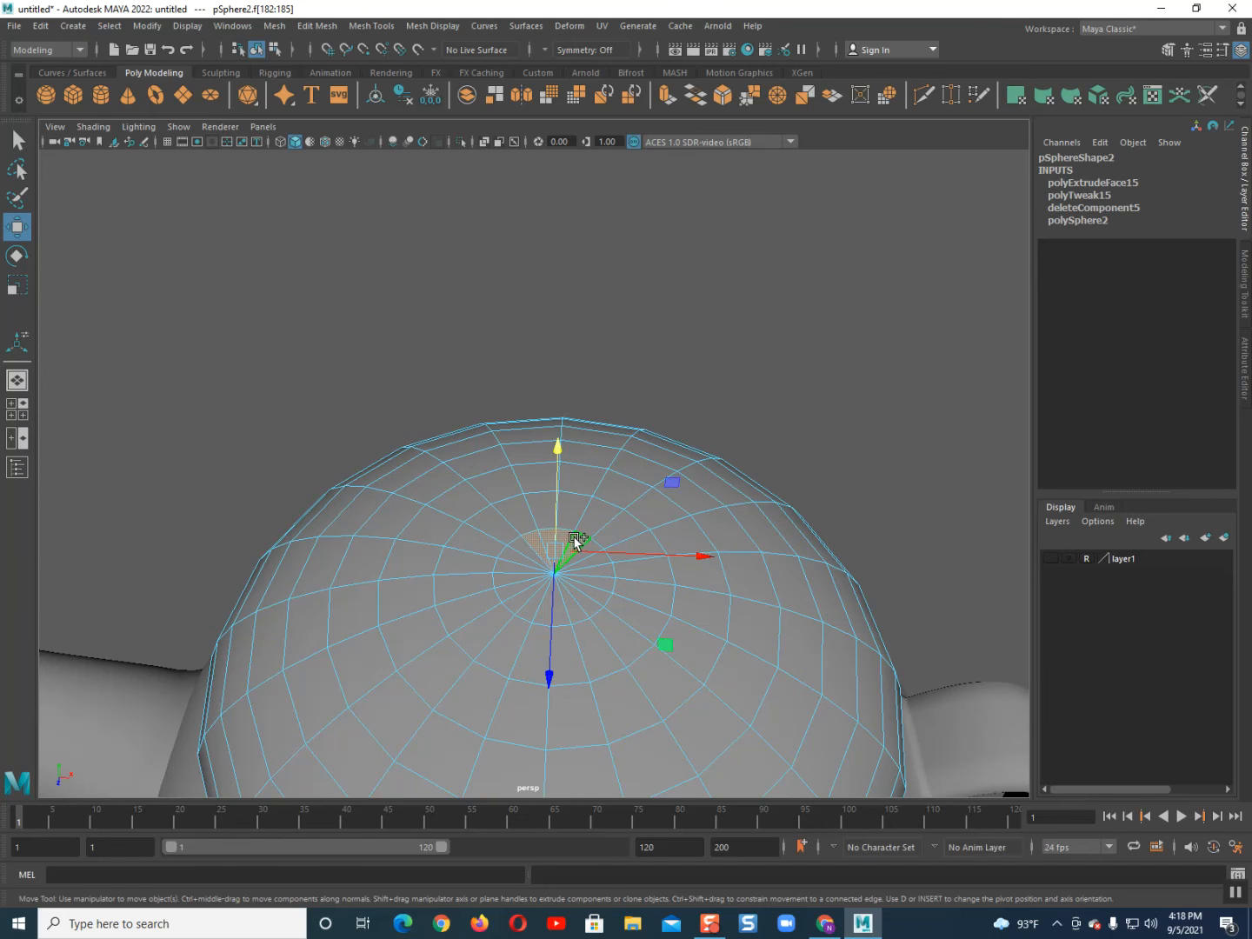
scroll(575, 544, up, 3)
key(q)
alt+middle_drag(558, 561, 537, 482)
alt+drag(537, 483, 532, 496)
click(532, 571)
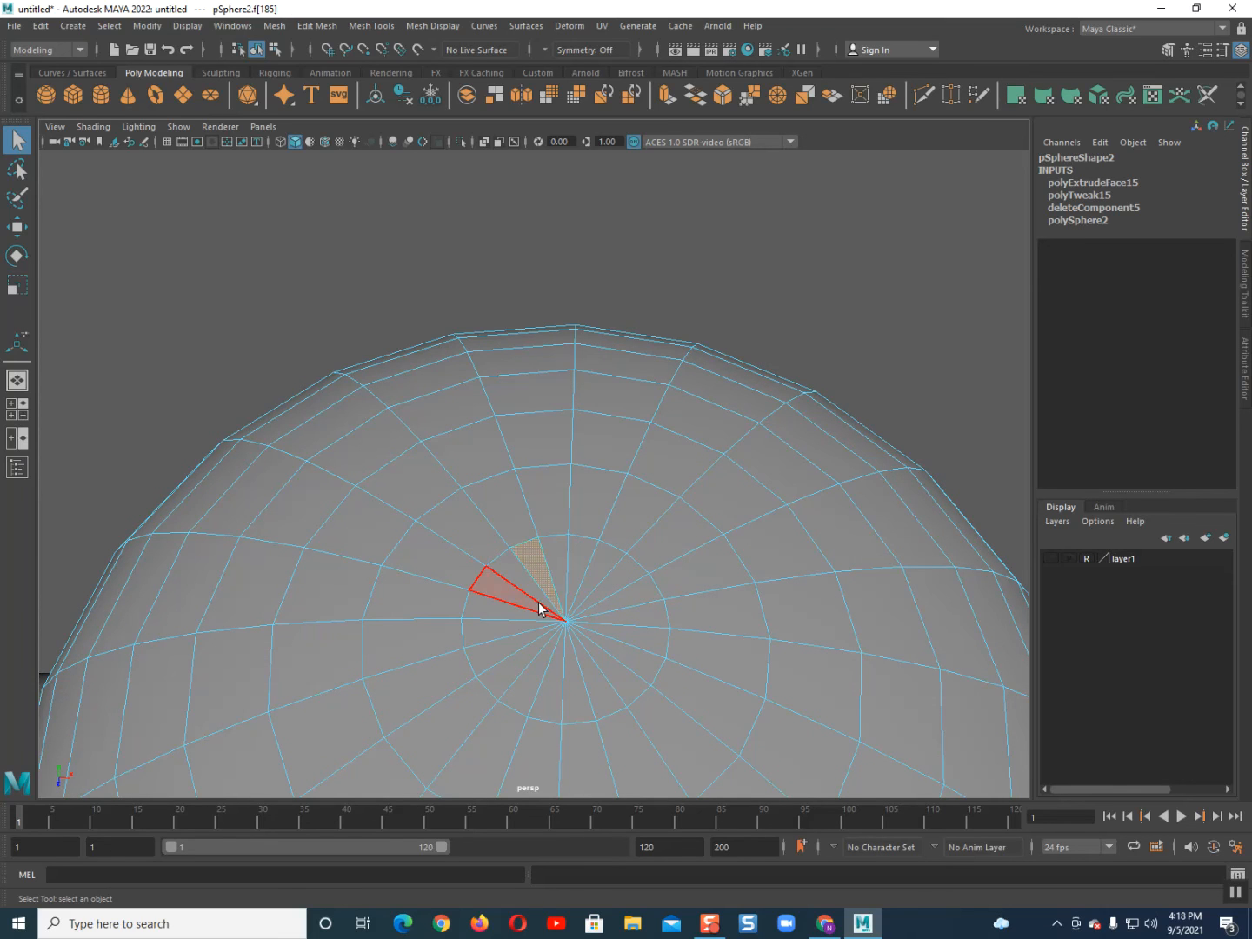
mouse_move(576, 565)
mouse_down()
mouse_move(609, 634)
mouse_move(521, 631)
mouse_move(542, 591)
mouse_up()
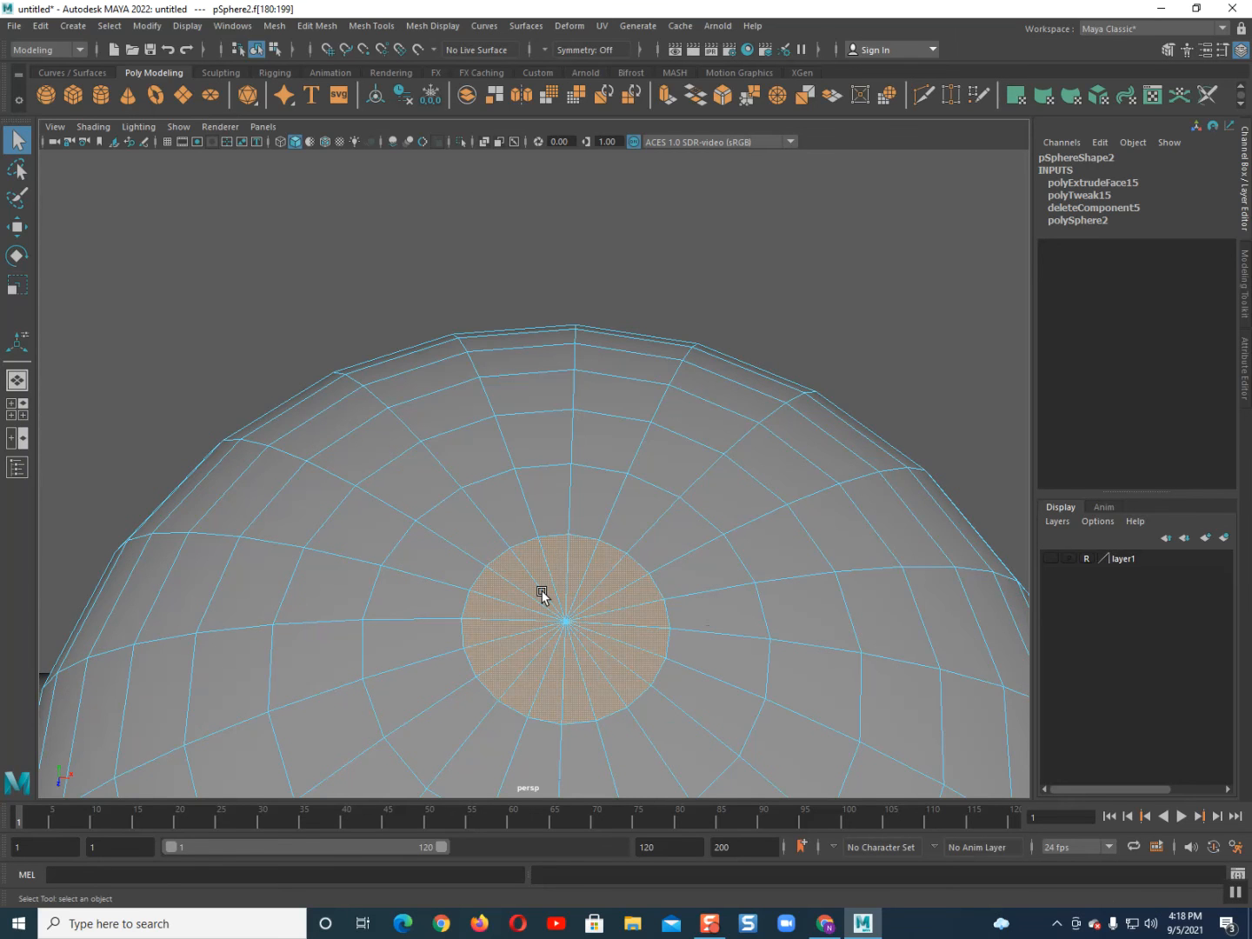
key(w)
alt+drag(543, 589, 568, 306)
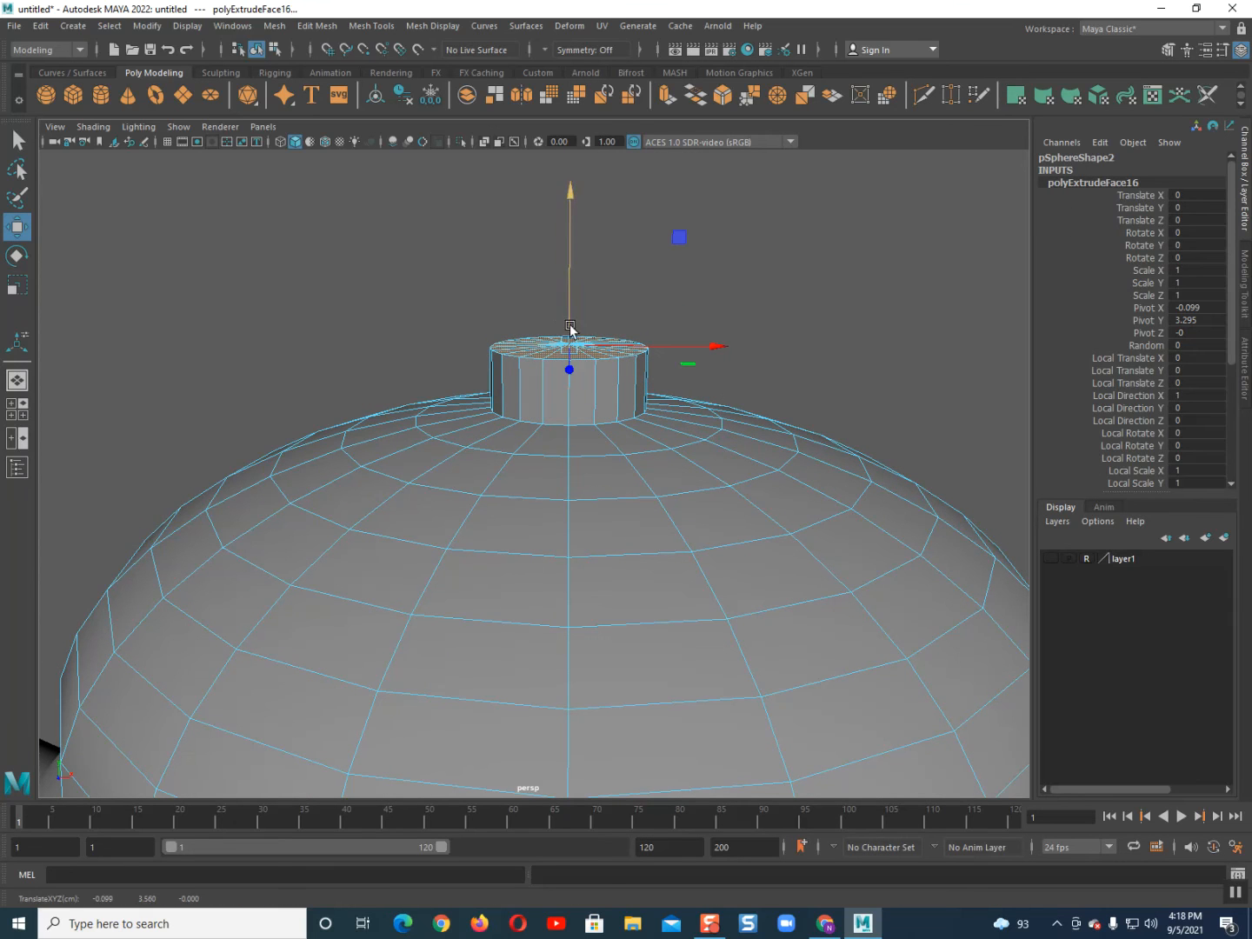
- Extrude the stem's top slightly to Y about 3.567, and extrude it again while scaling outward to form a flange
key(r)
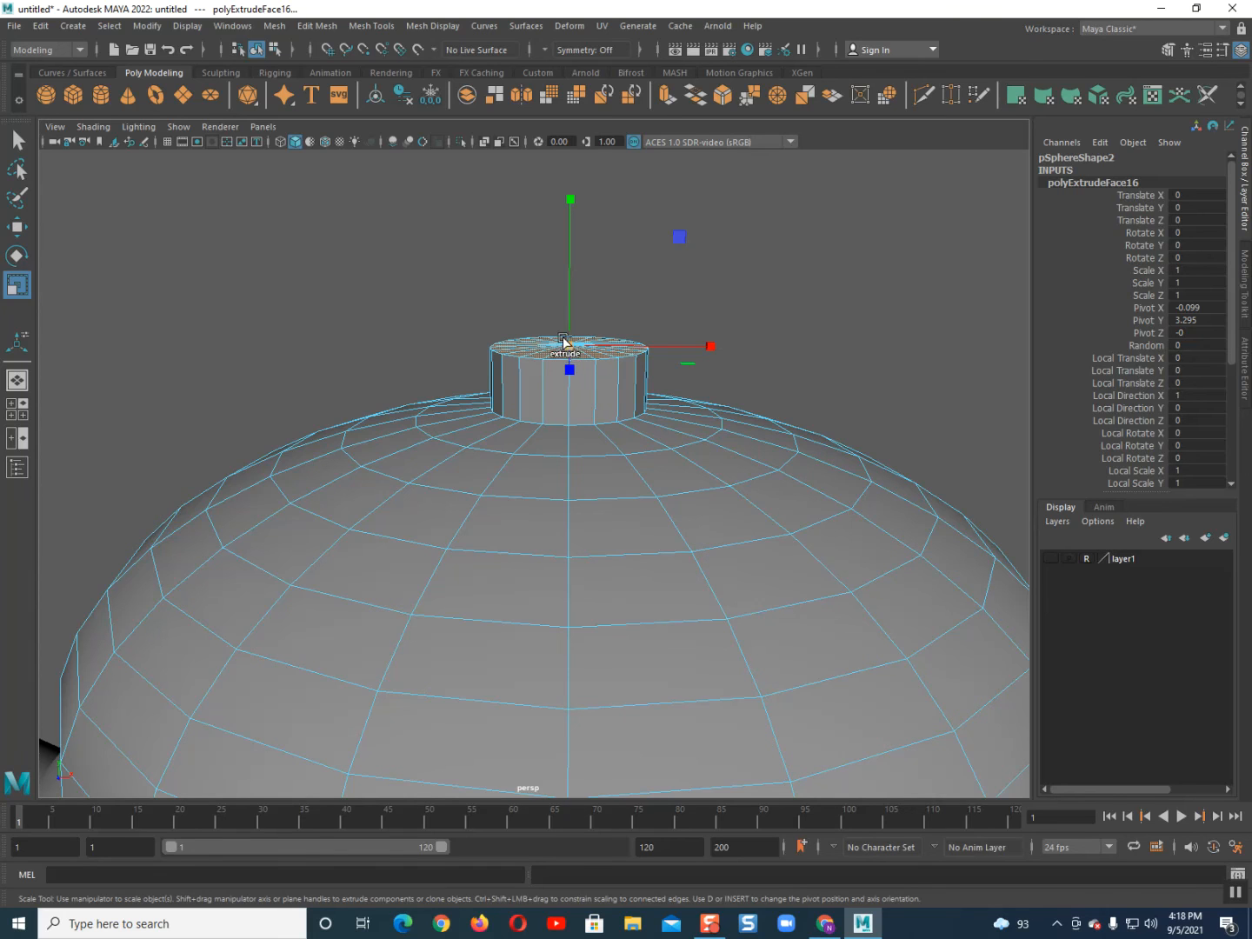
key(w)
shift+click(570, 295)
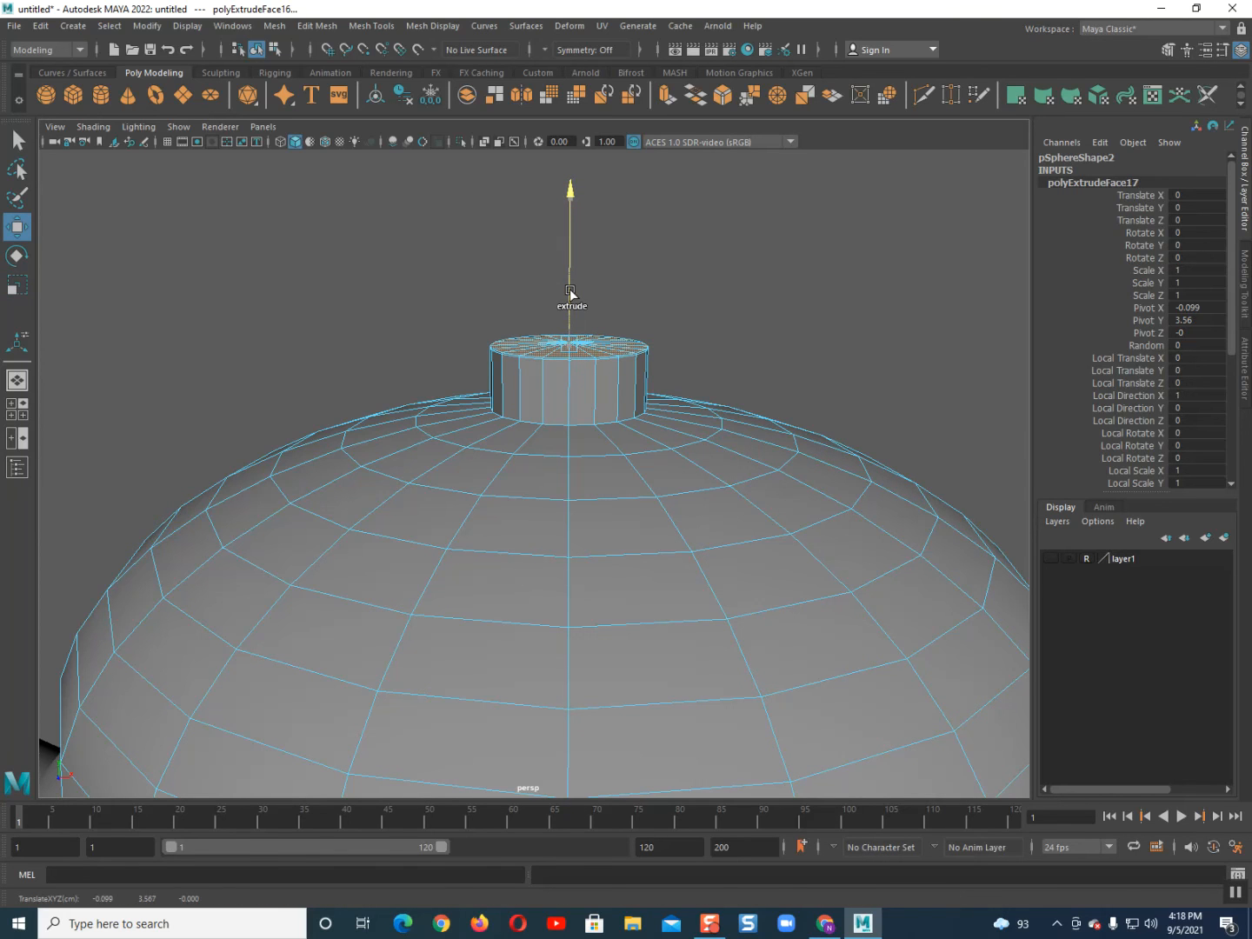
key(r)
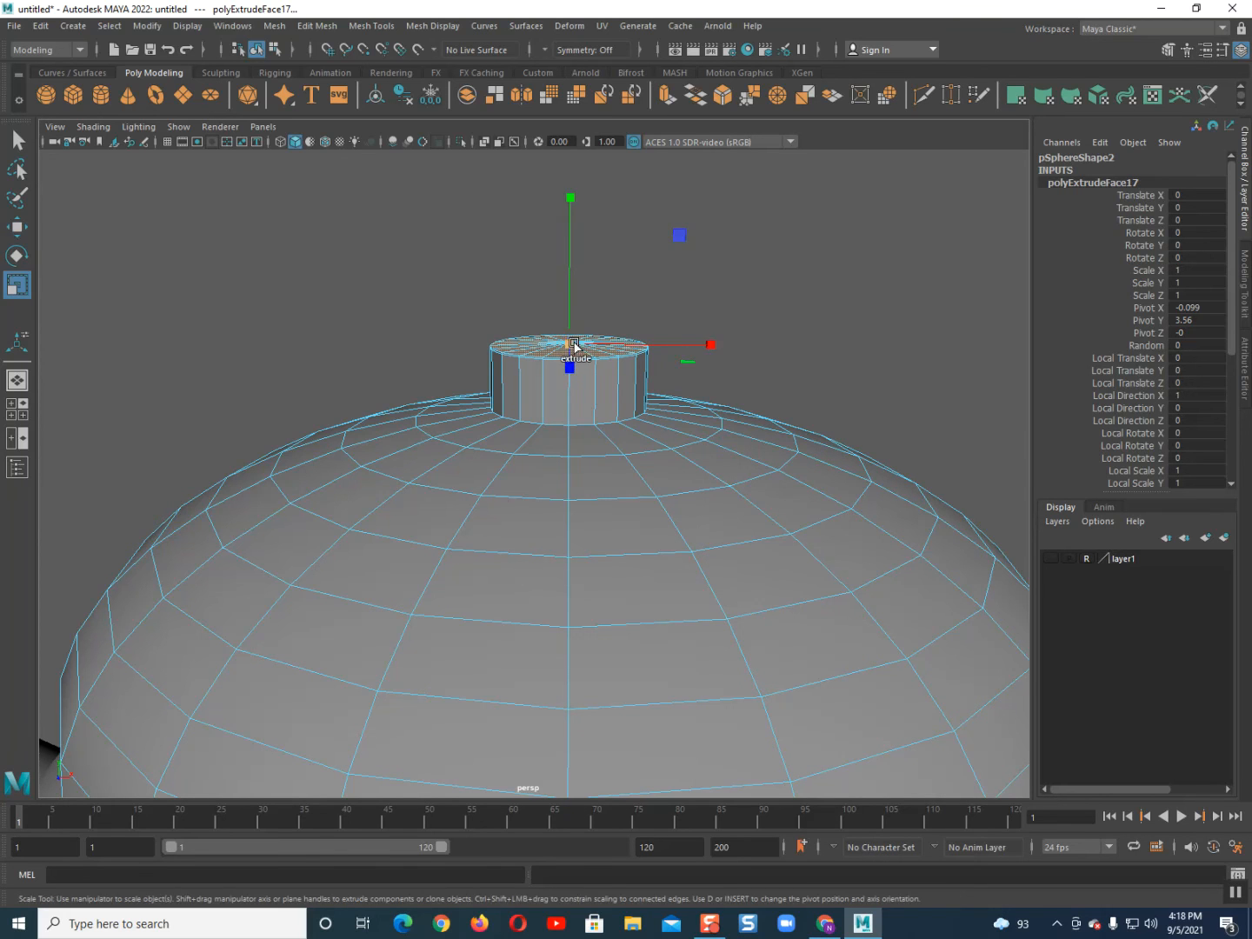
shift+drag(569, 348, 581, 352)
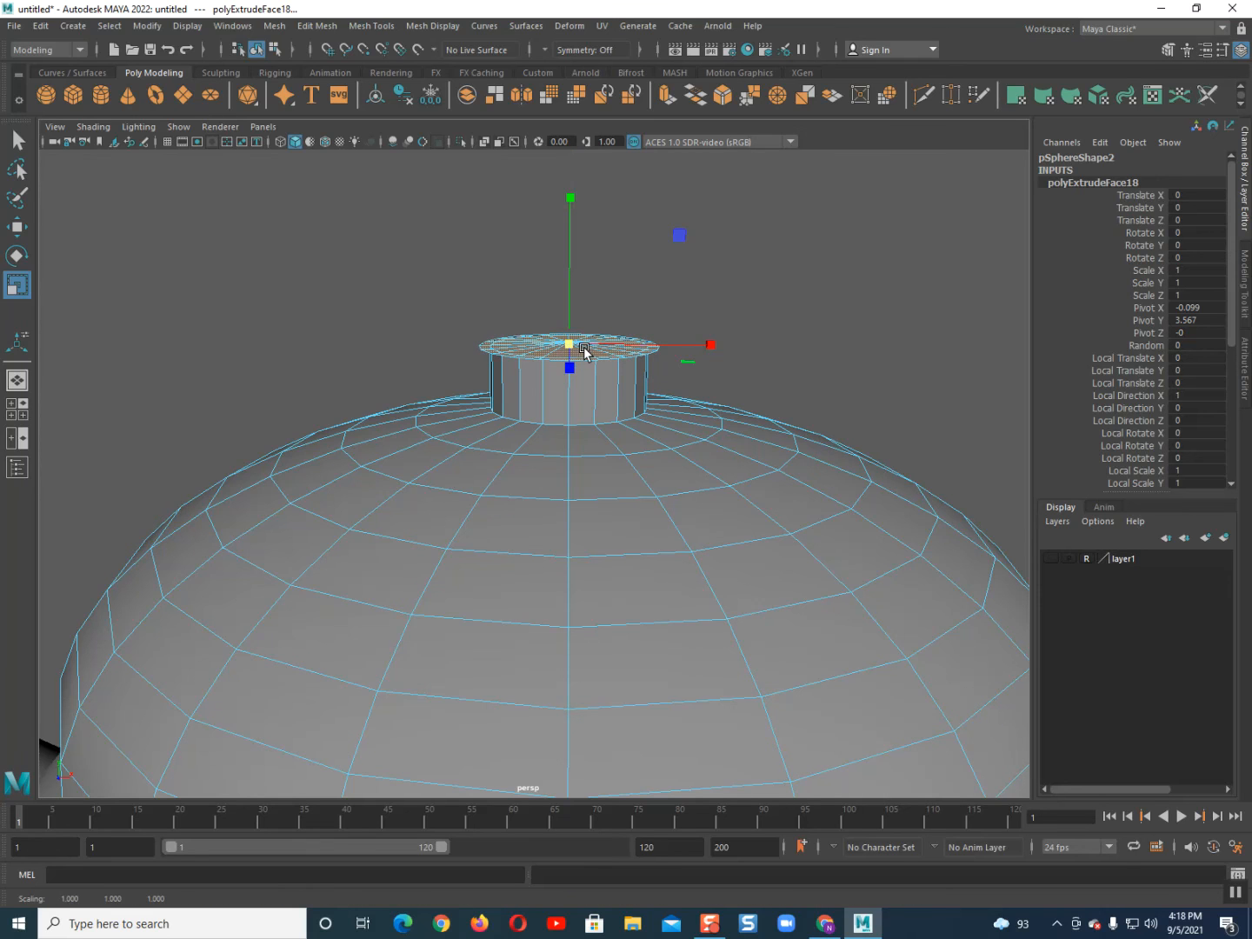
- Extrude the flange upward to Y about 3.646 with supporting loops to finish the knob, and return to object mode
key(w)
shift+drag(572, 320, 574, 303)
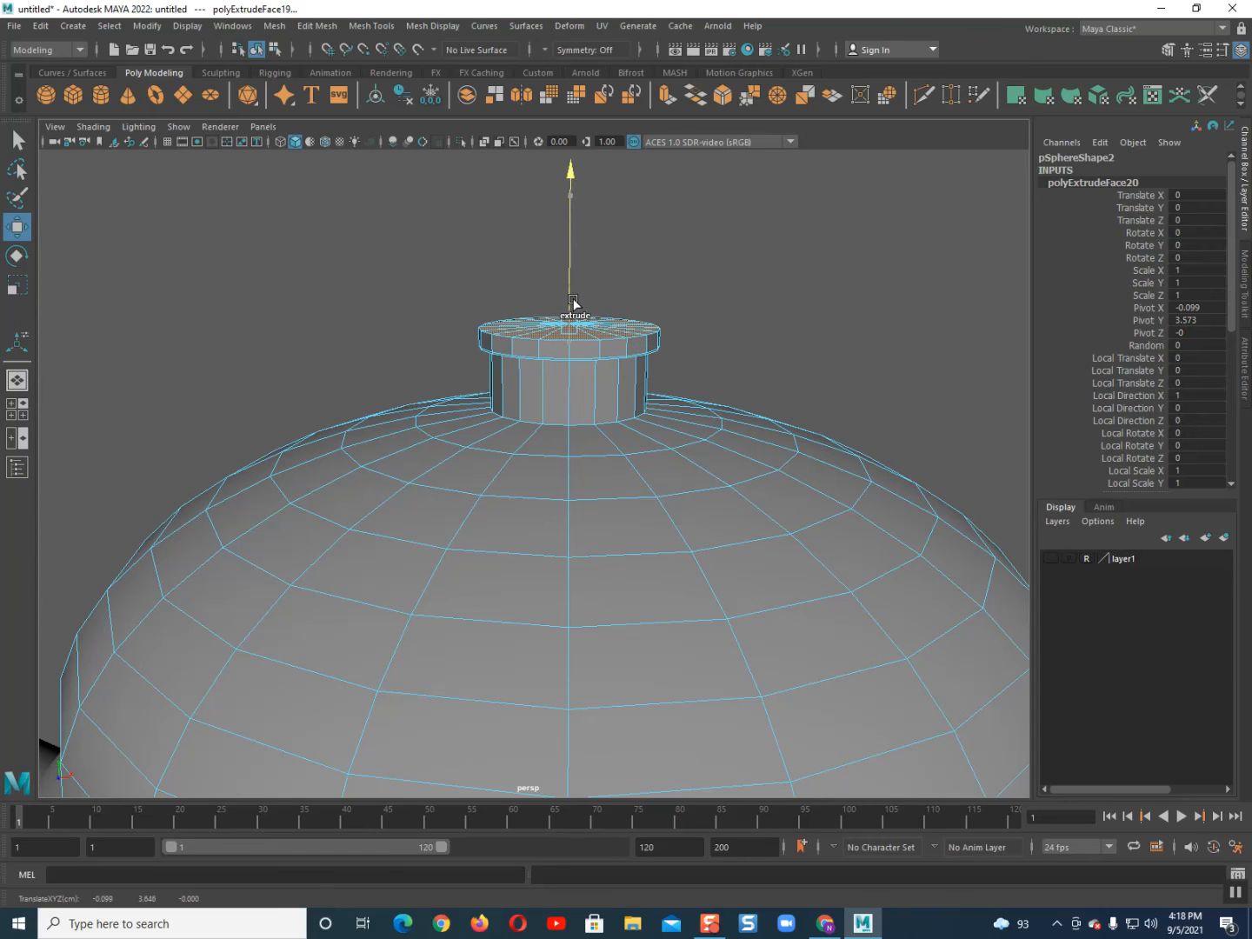
shift+click(572, 304)
right_drag(520, 347, 666, 249)
- Turn on smooth mesh preview for the lid, inspect the whole teapot and reselect the lid
scroll(645, 471, down, 5)
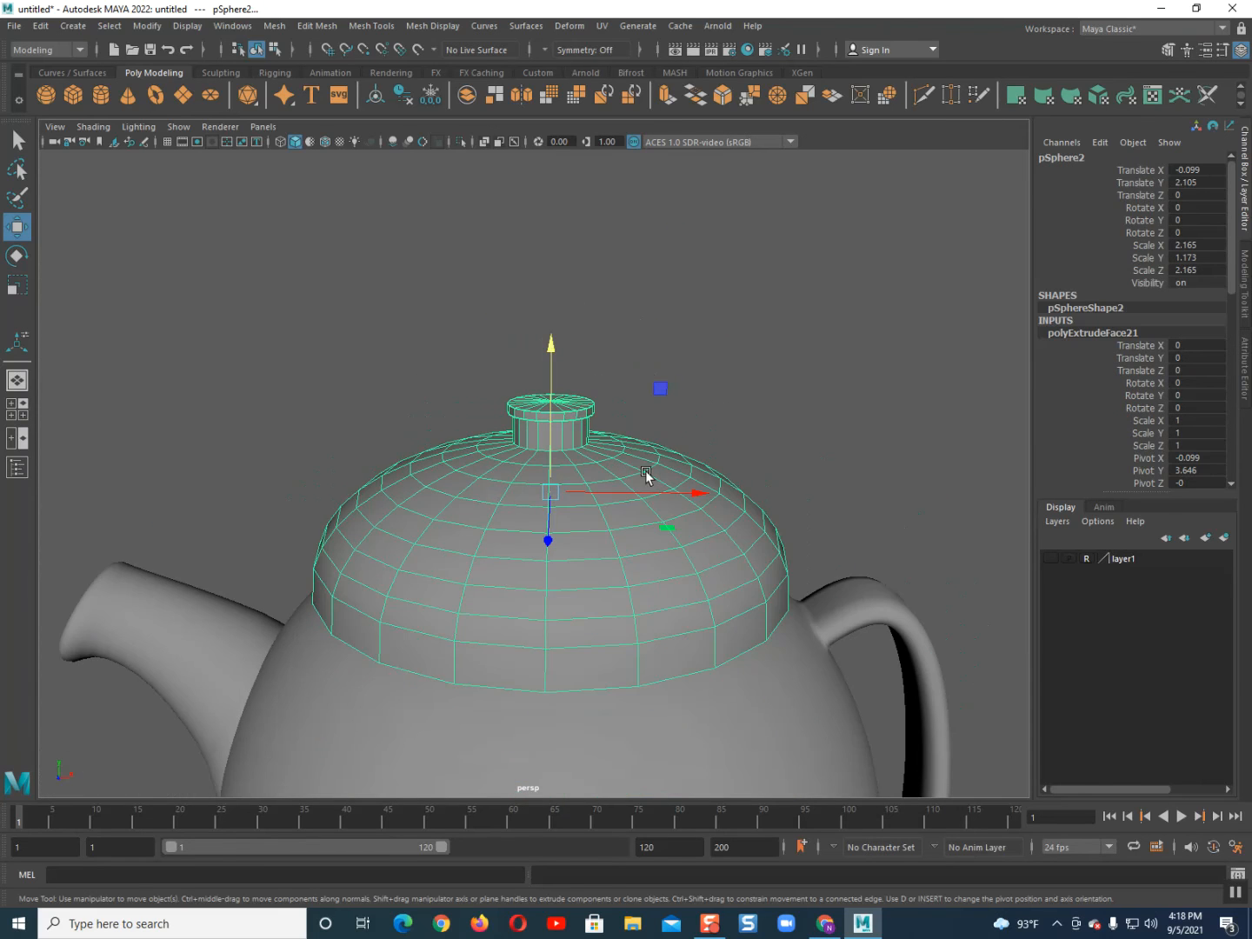
scroll(577, 468, up, 3)
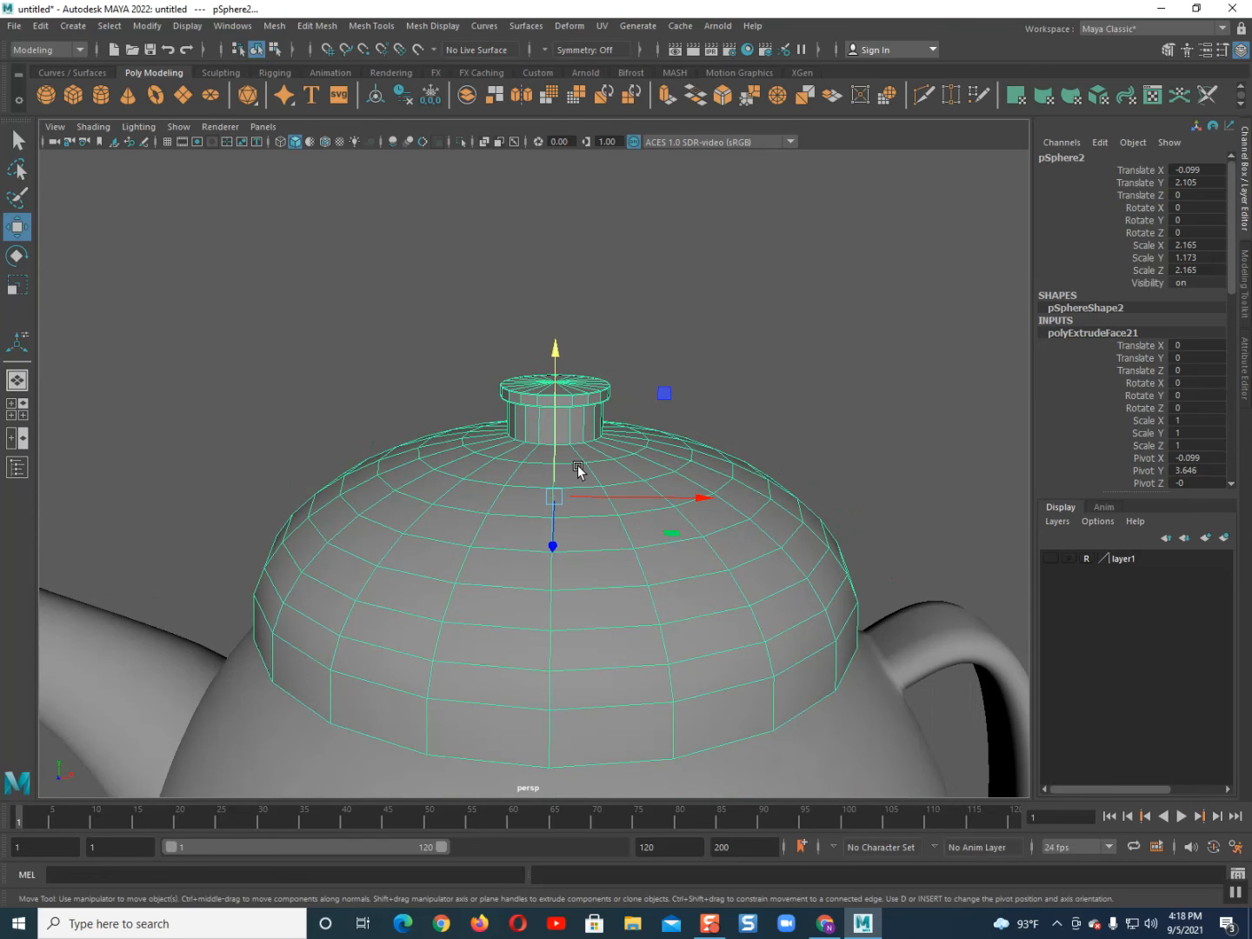
key(3)
click(642, 410)
scroll(608, 478, down, 2)
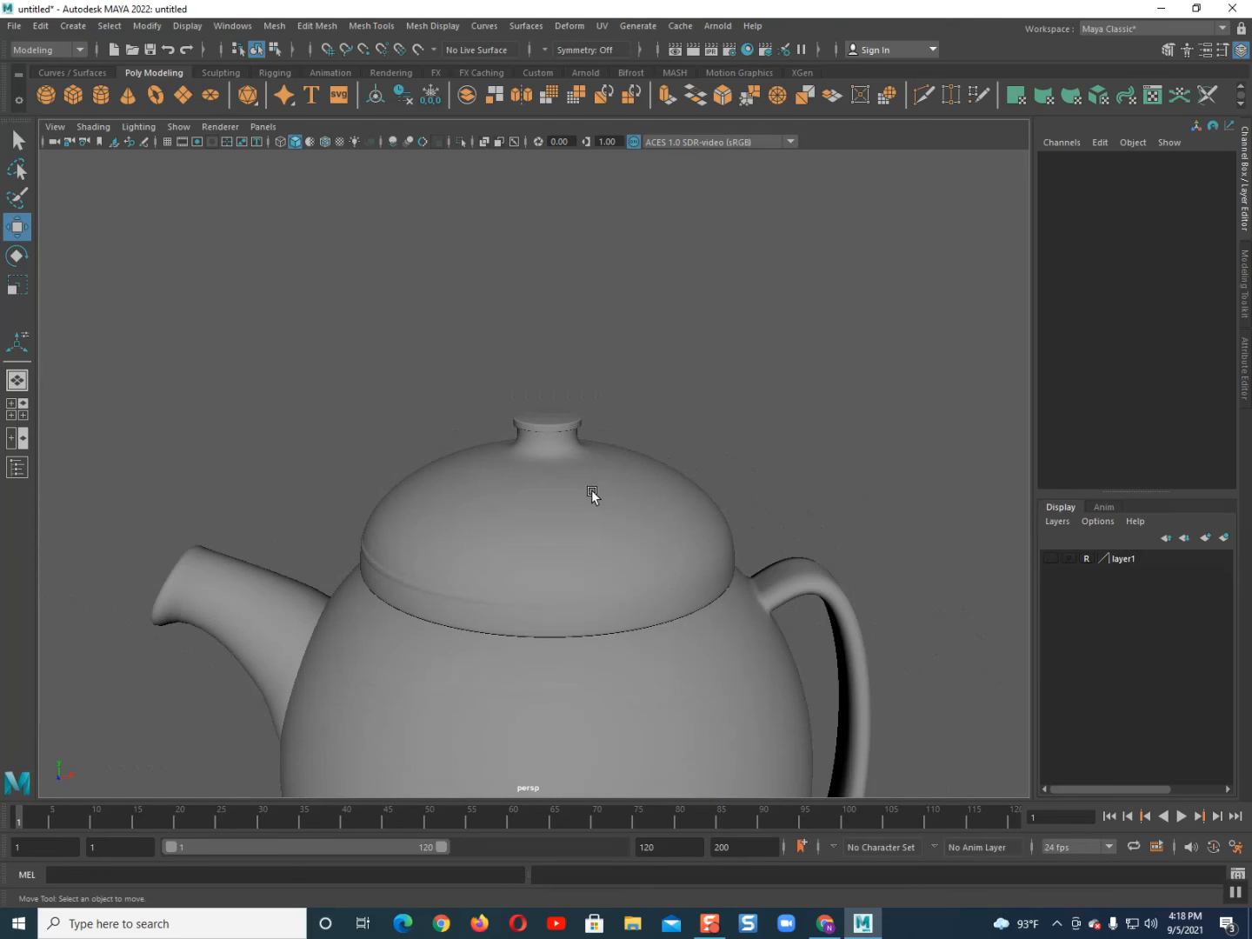
scroll(575, 521, down, 6)
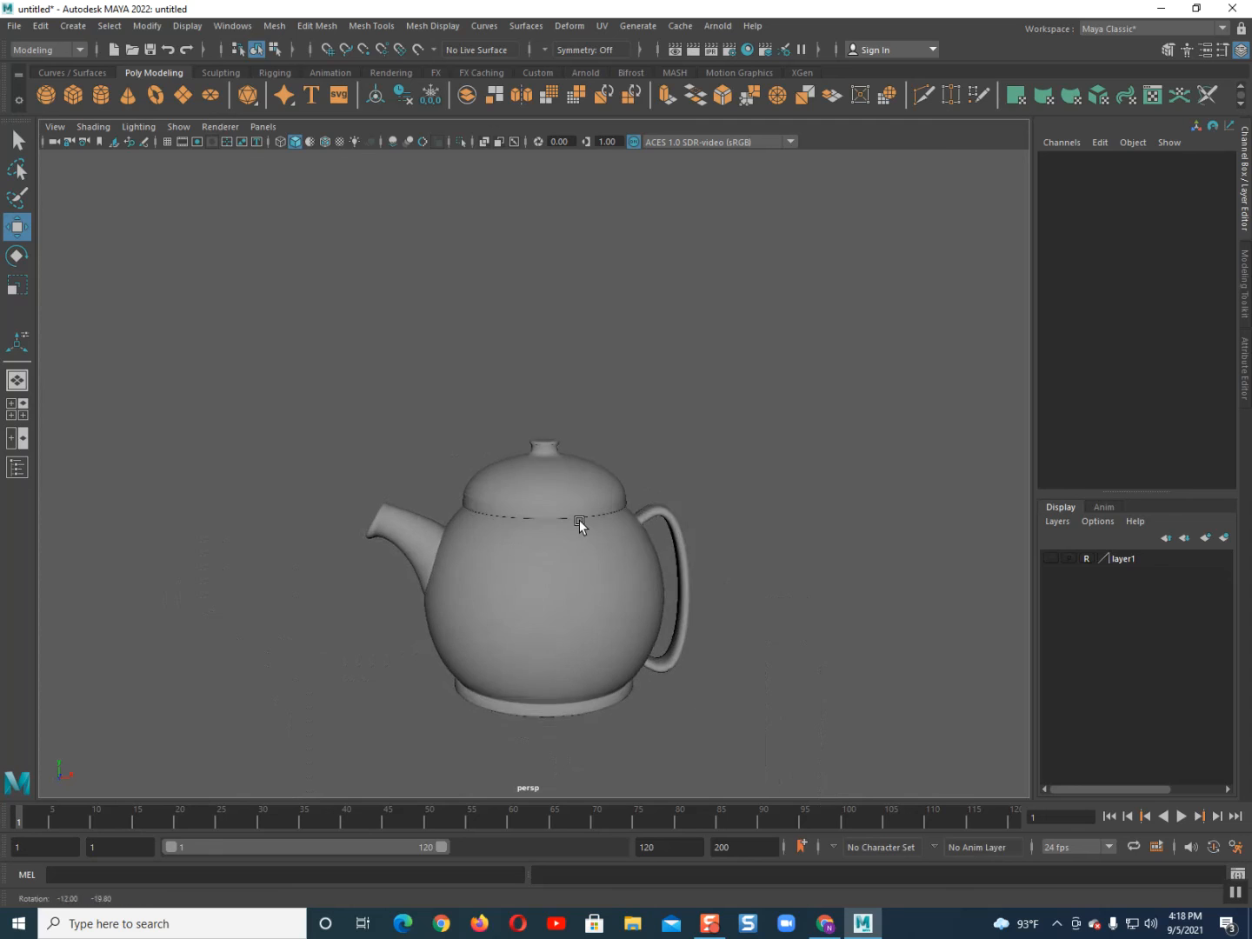
scroll(574, 496, up, 5)
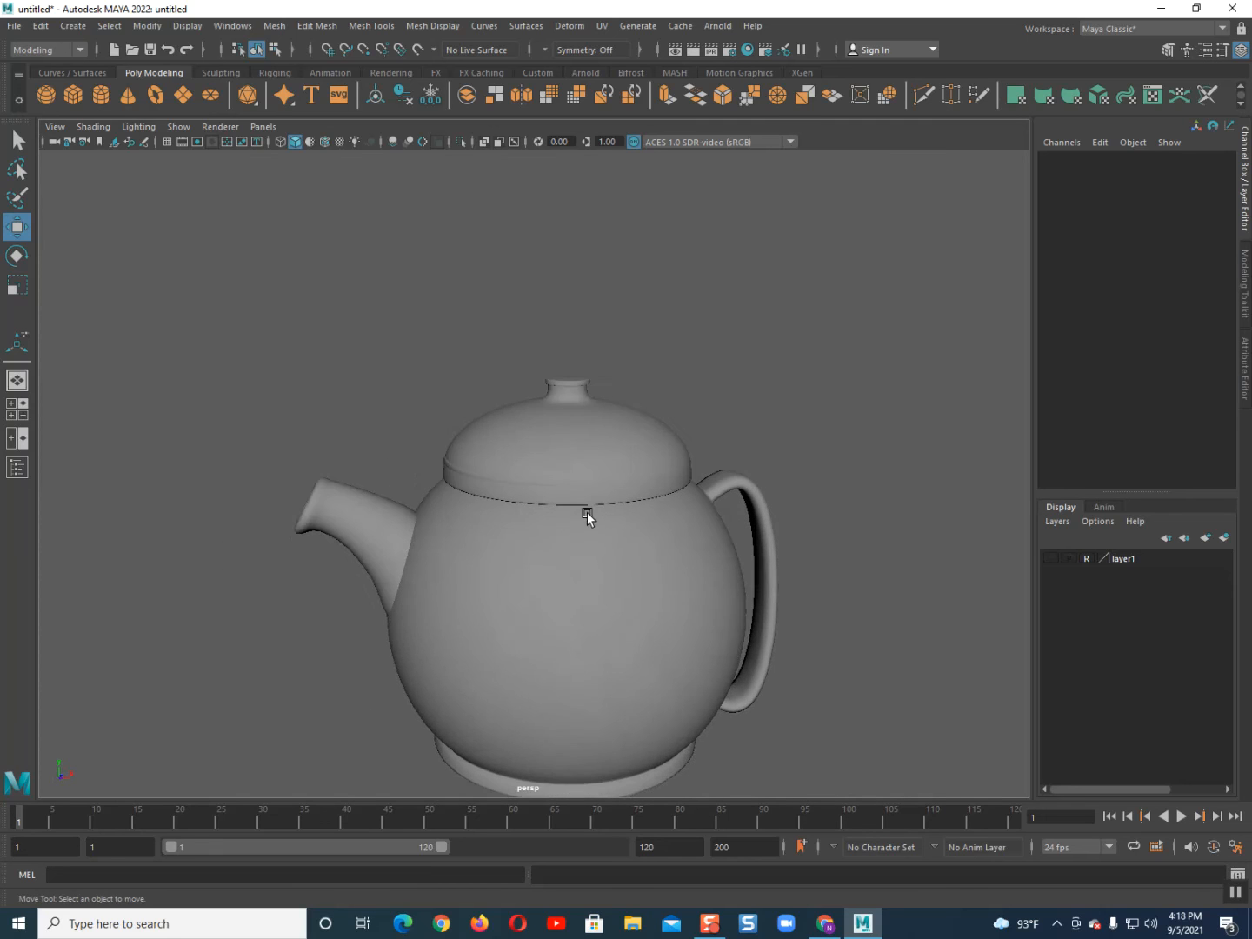
click(584, 478)
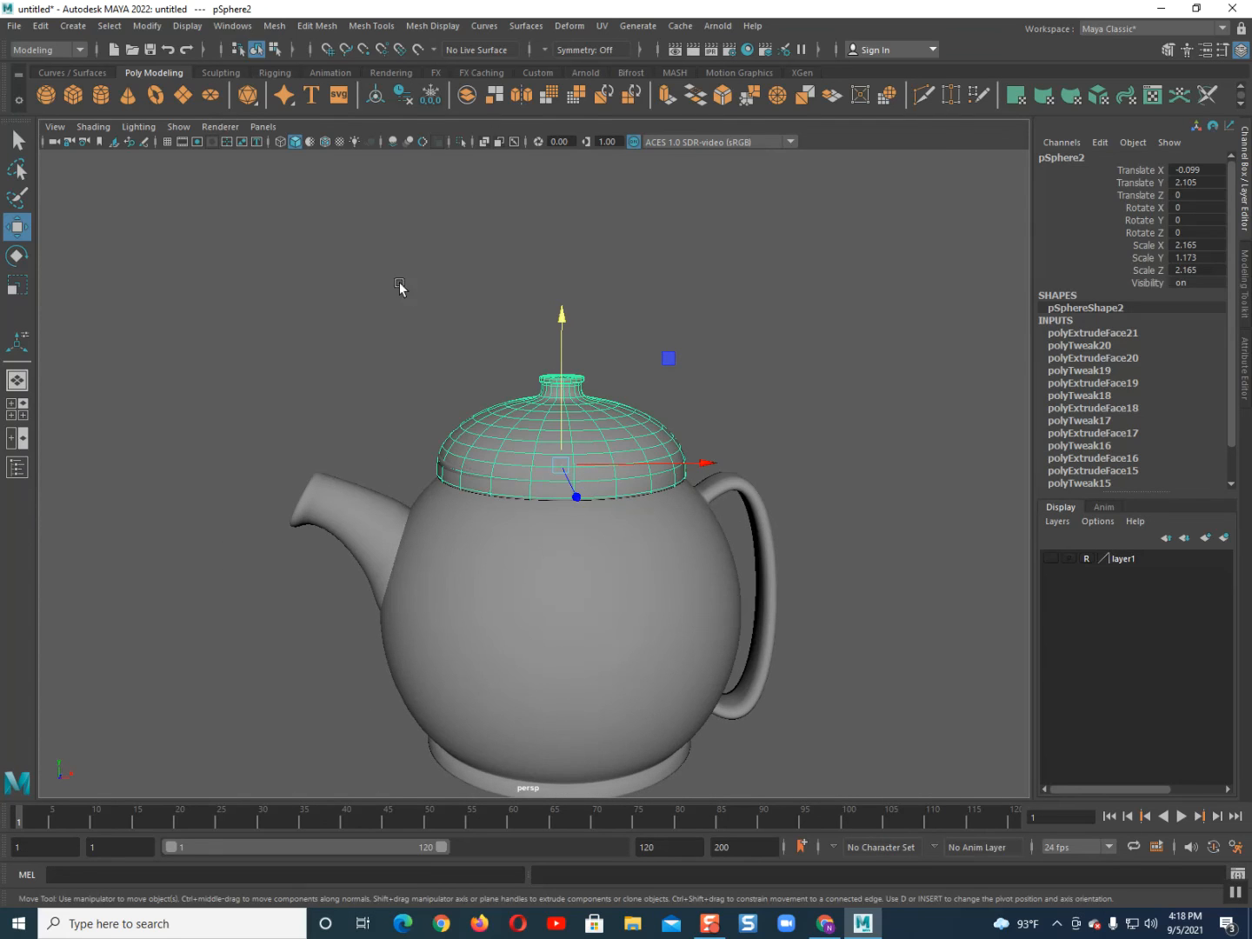
- Apply Smooth to the lid mesh, return to object mode and clear the selection to inspect the teapot
click(274, 25)
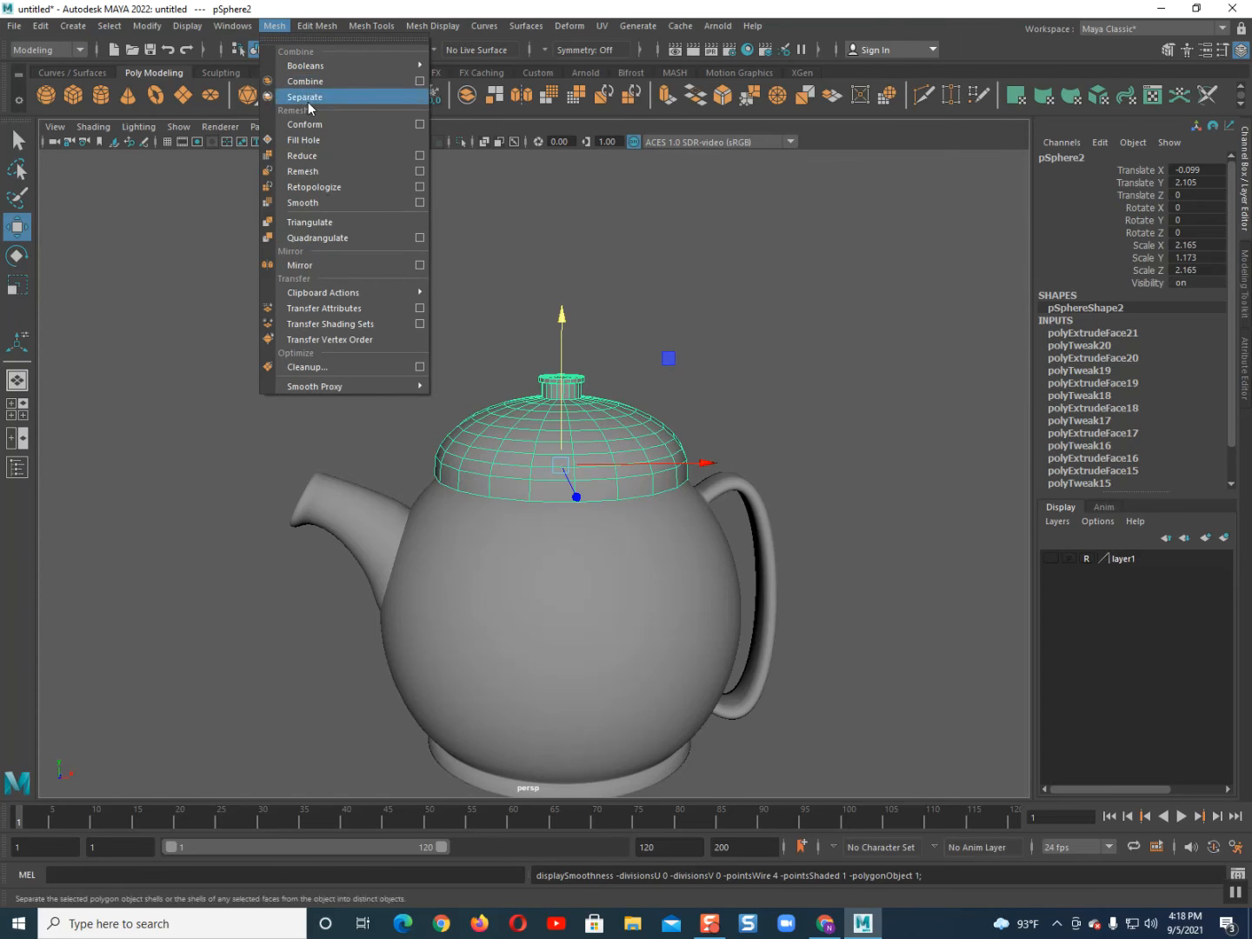
click(308, 201)
right_drag(452, 389, 528, 365)
click(622, 319)
scroll(591, 452, down, 4)
alt+drag(581, 478, 496, 578)
scroll(497, 578, up, 3)
alt+middle_drag(497, 578, 555, 574)
alt+drag(557, 576, 461, 584)
scroll(492, 557, up, 2)
- Show the reference image layer, make it selectable and isolate the image plane to examine the original teapot
click(1050, 559)
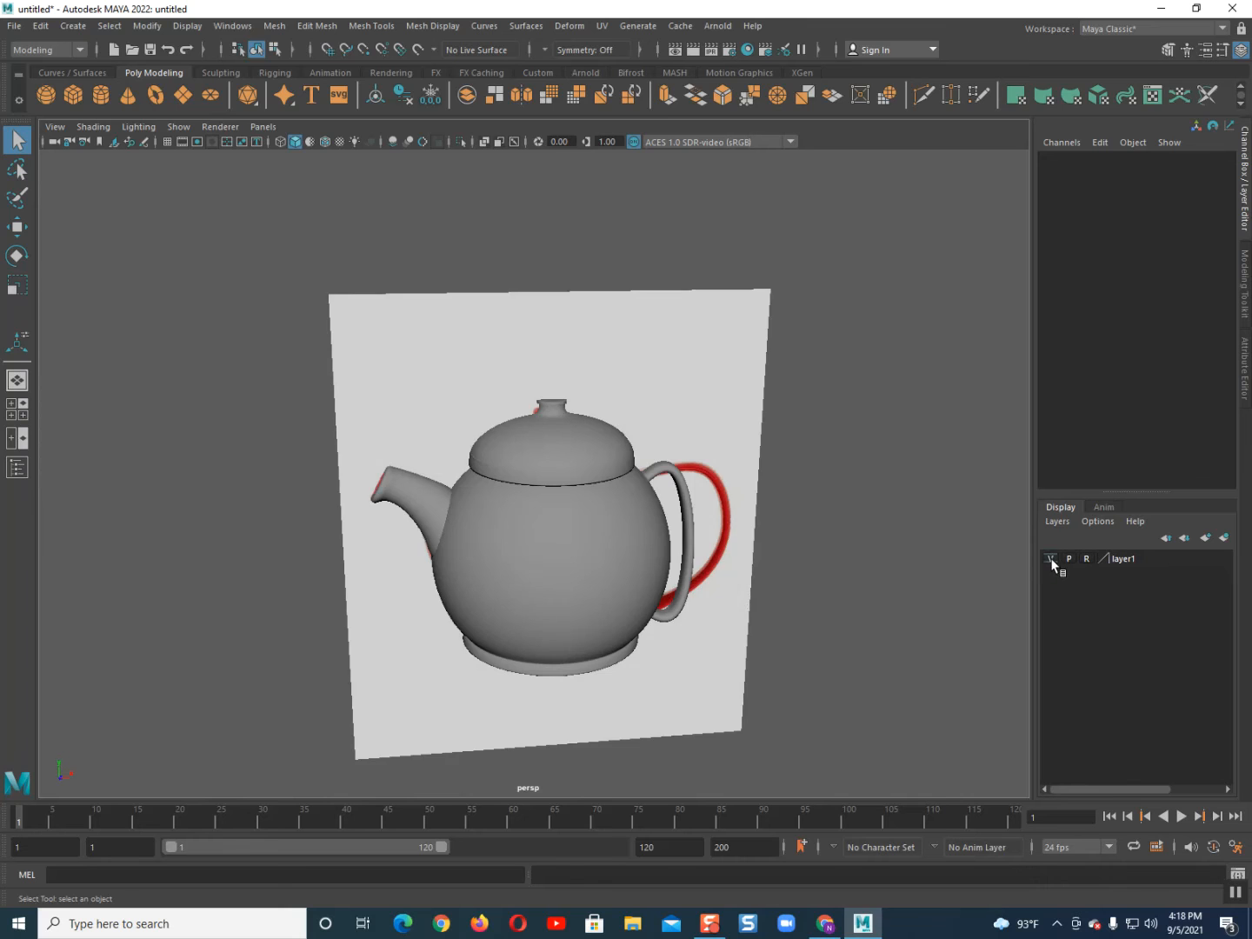
alt+drag(745, 595, 699, 612)
scroll(687, 604, down, 3)
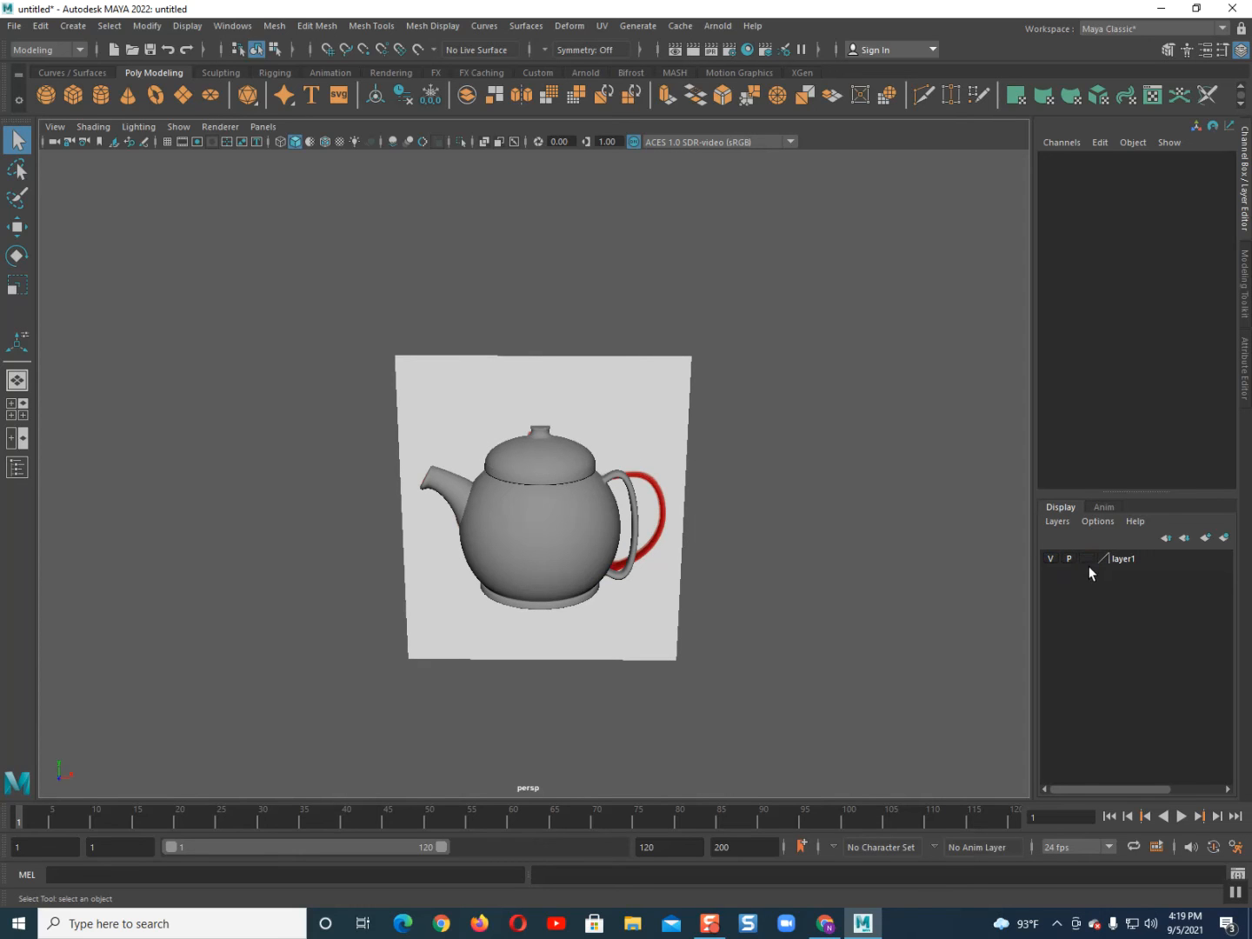
click(621, 439)
click(462, 141)
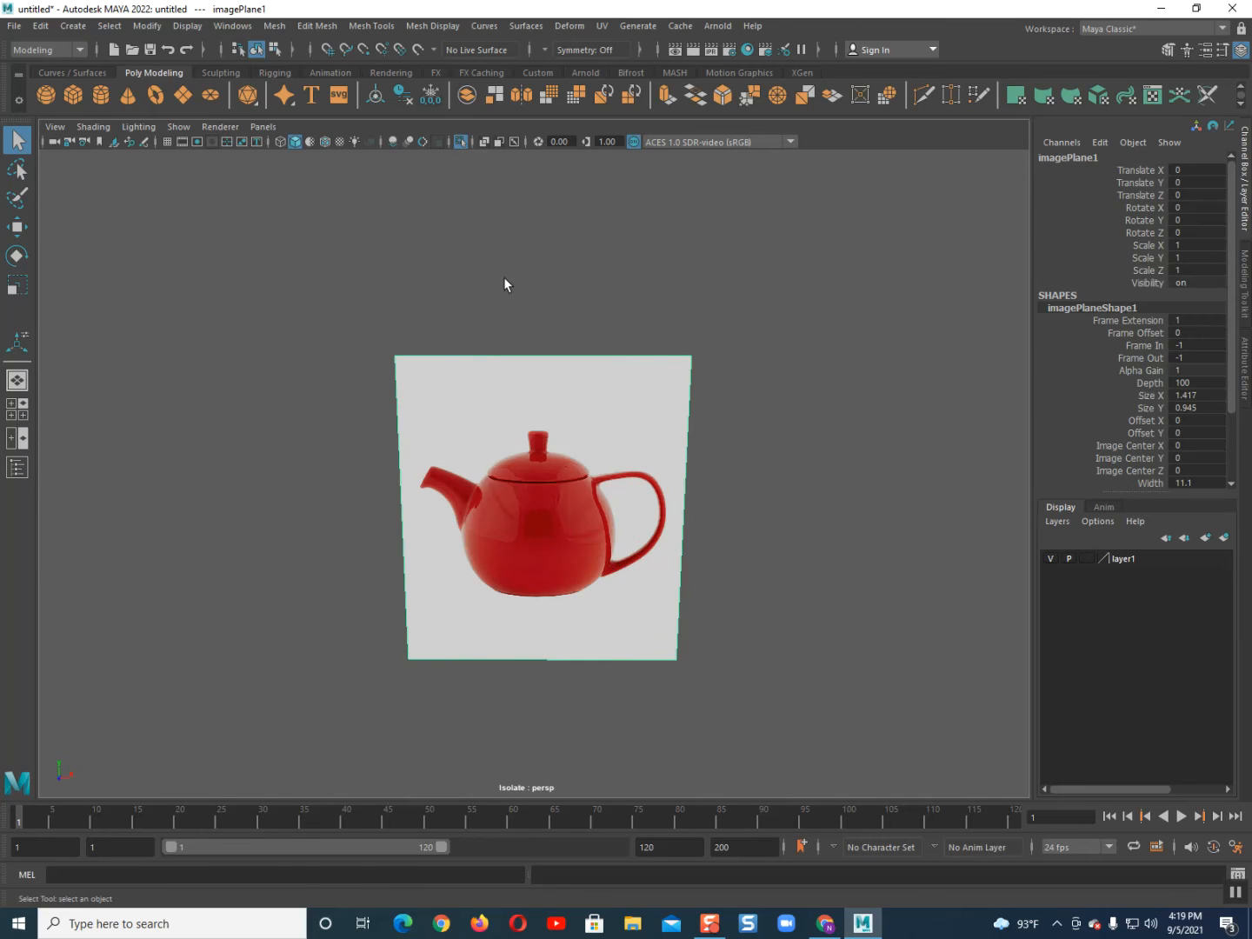
scroll(506, 400, up, 5)
mouse_move(523, 534)
alt+mouse_down()
mouse_move(551, 481)
mouse_move(652, 504)
mouse_move(543, 543)
mouse_move(486, 504)
mouse_move(519, 520)
alt+mouse_up()
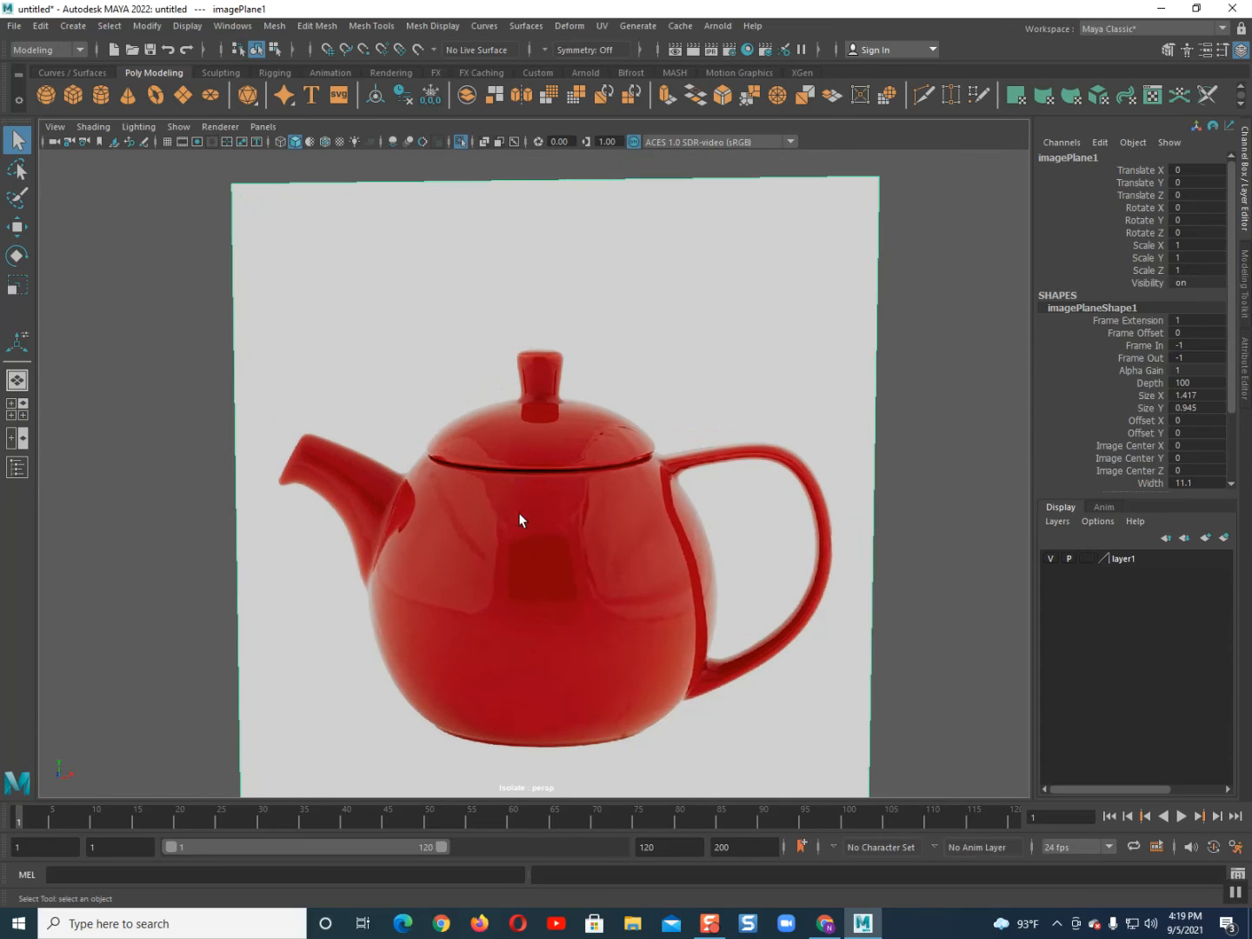
- Turn off isolation to compare the model with the reference image, and hide the image layer
click(461, 140)
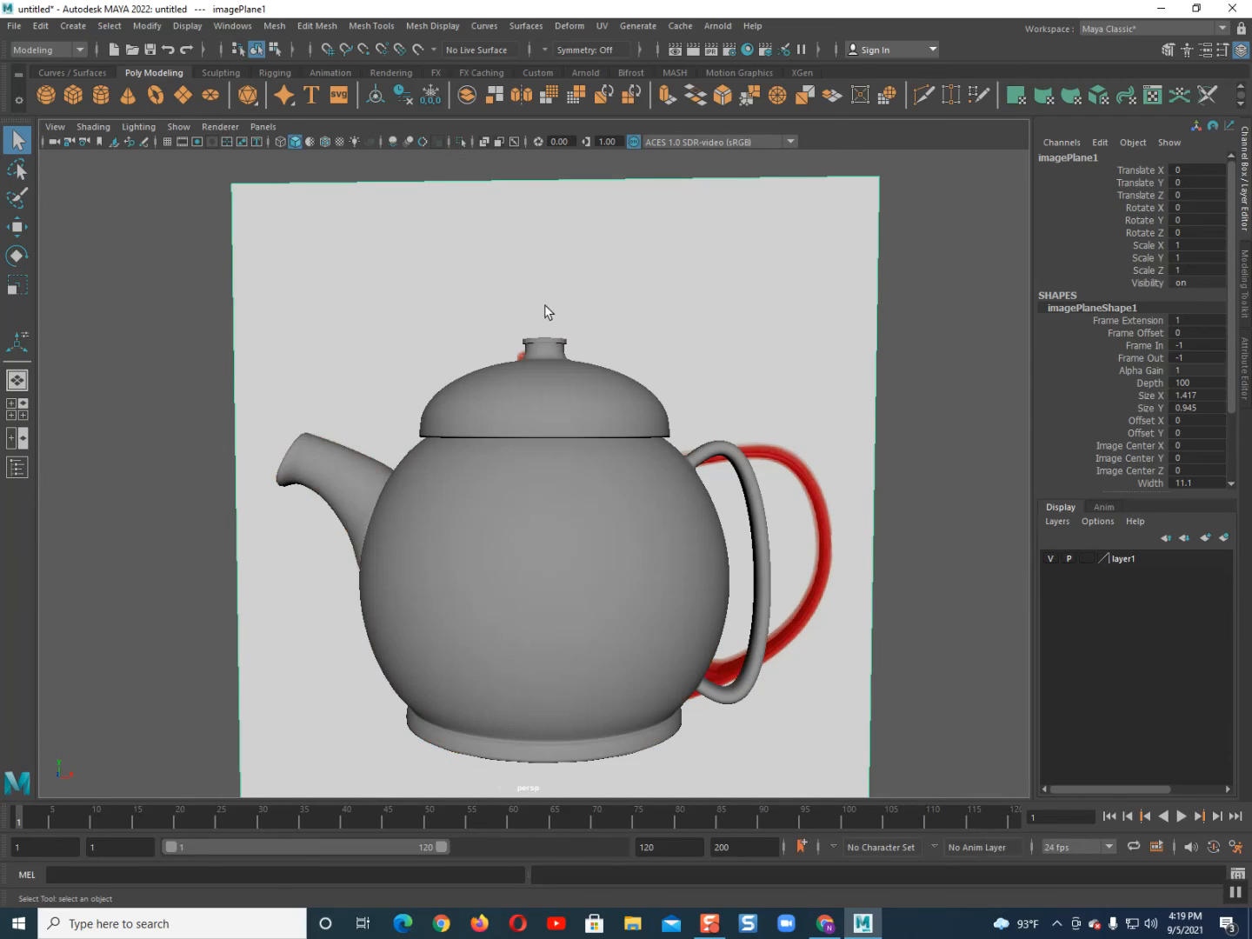
scroll(587, 512, down, 2)
click(1049, 558)
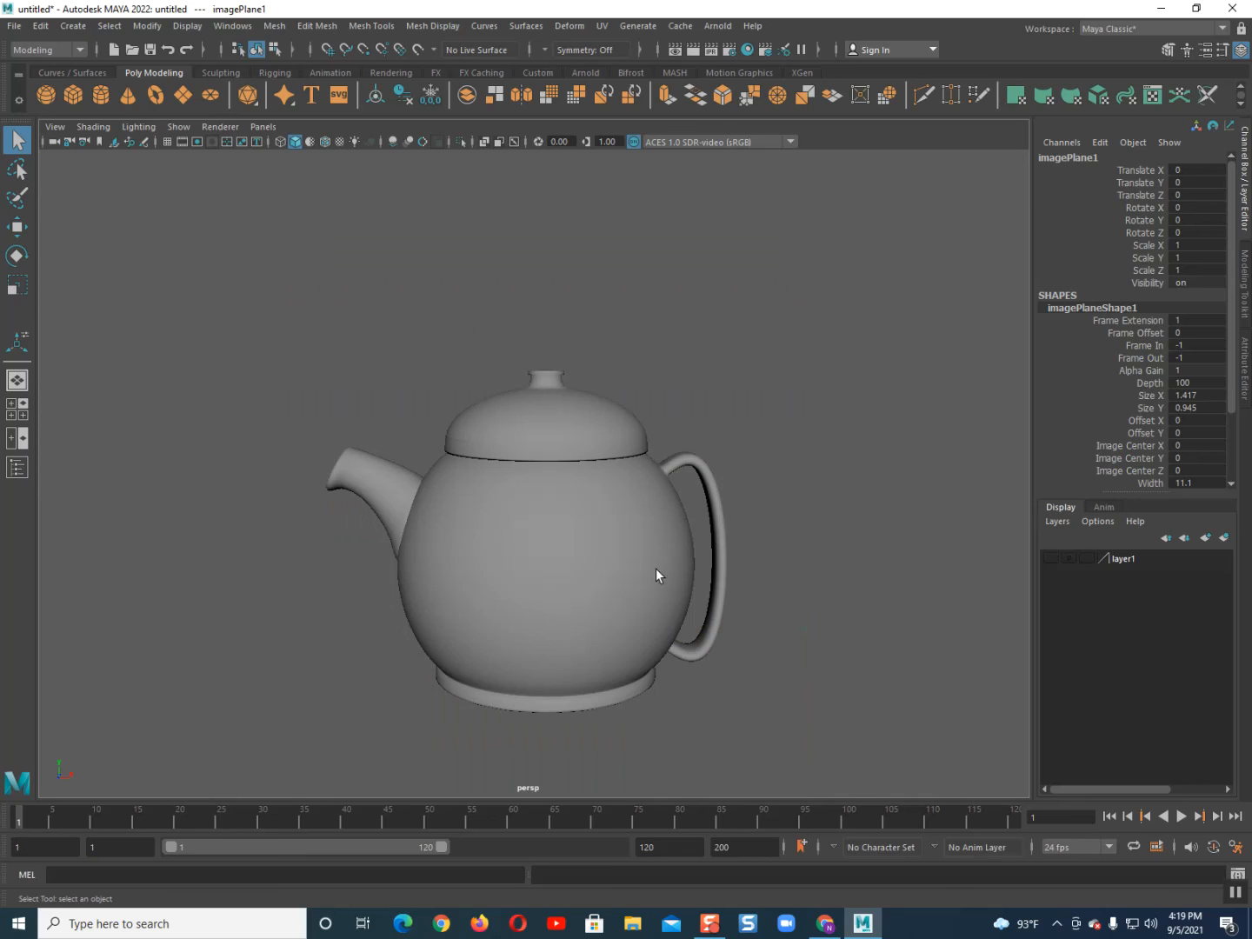
- Select the spout, body and lid together and assign them a new Phong E material
scroll(652, 575, up, 2)
scroll(667, 595, down, 2)
alt+drag(654, 579, 620, 582)
scroll(621, 583, down, 3)
drag(276, 363, 568, 489)
right_click(566, 492)
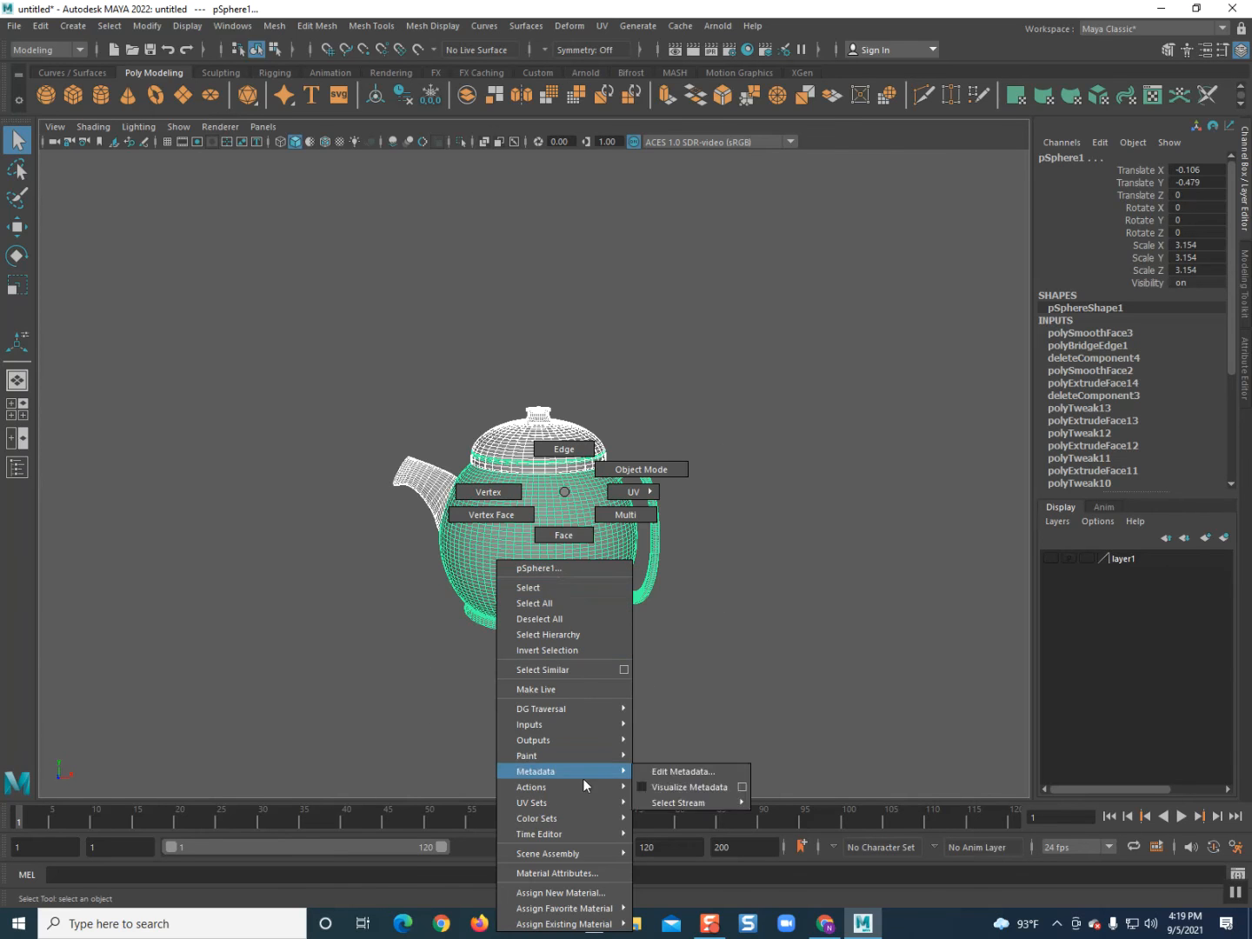
click(600, 893)
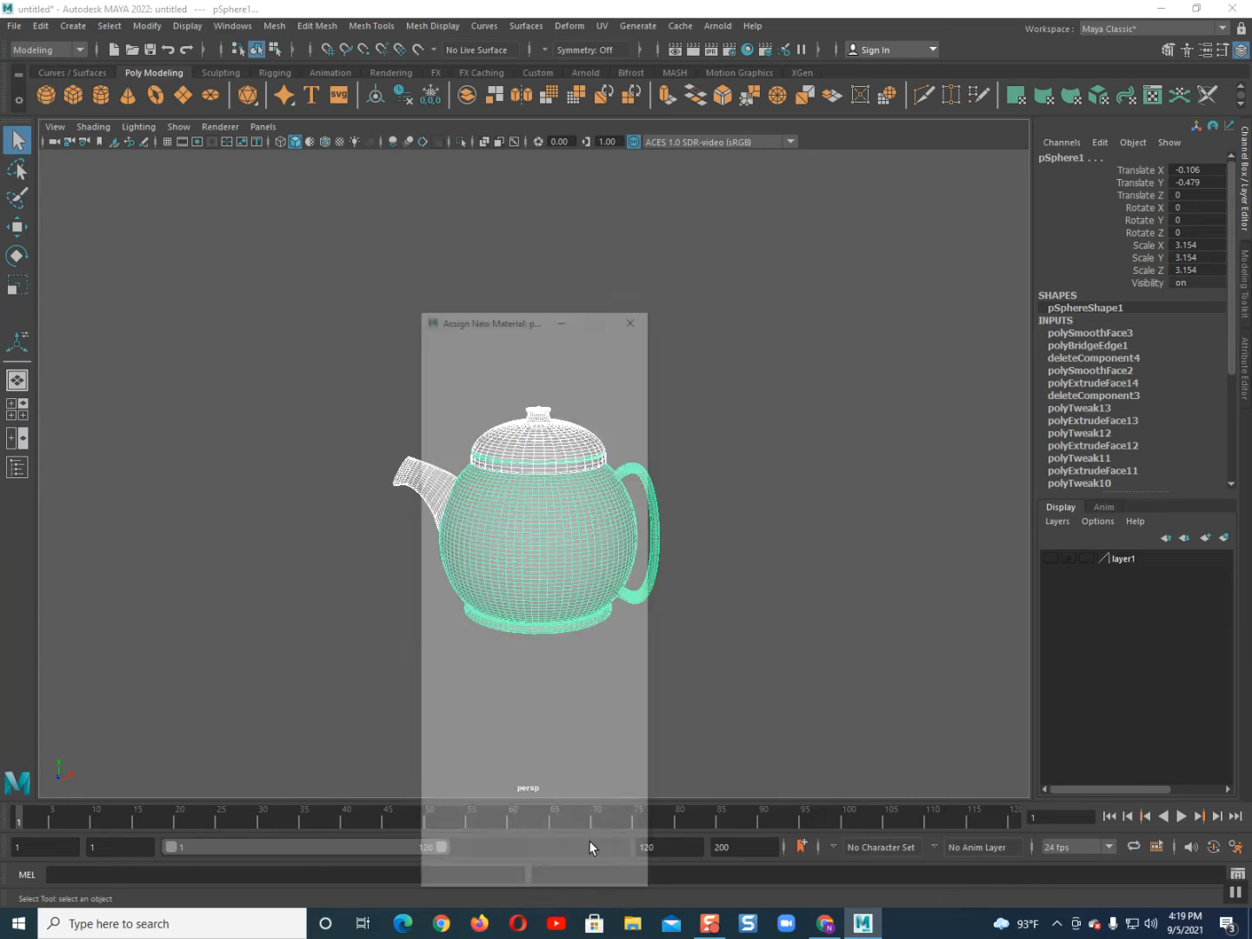
click(551, 480)
- Set the phongE1 material's color to red with saturation 0.750 and value 0.687, and deselect the teapot
scroll(556, 513, up, 8)
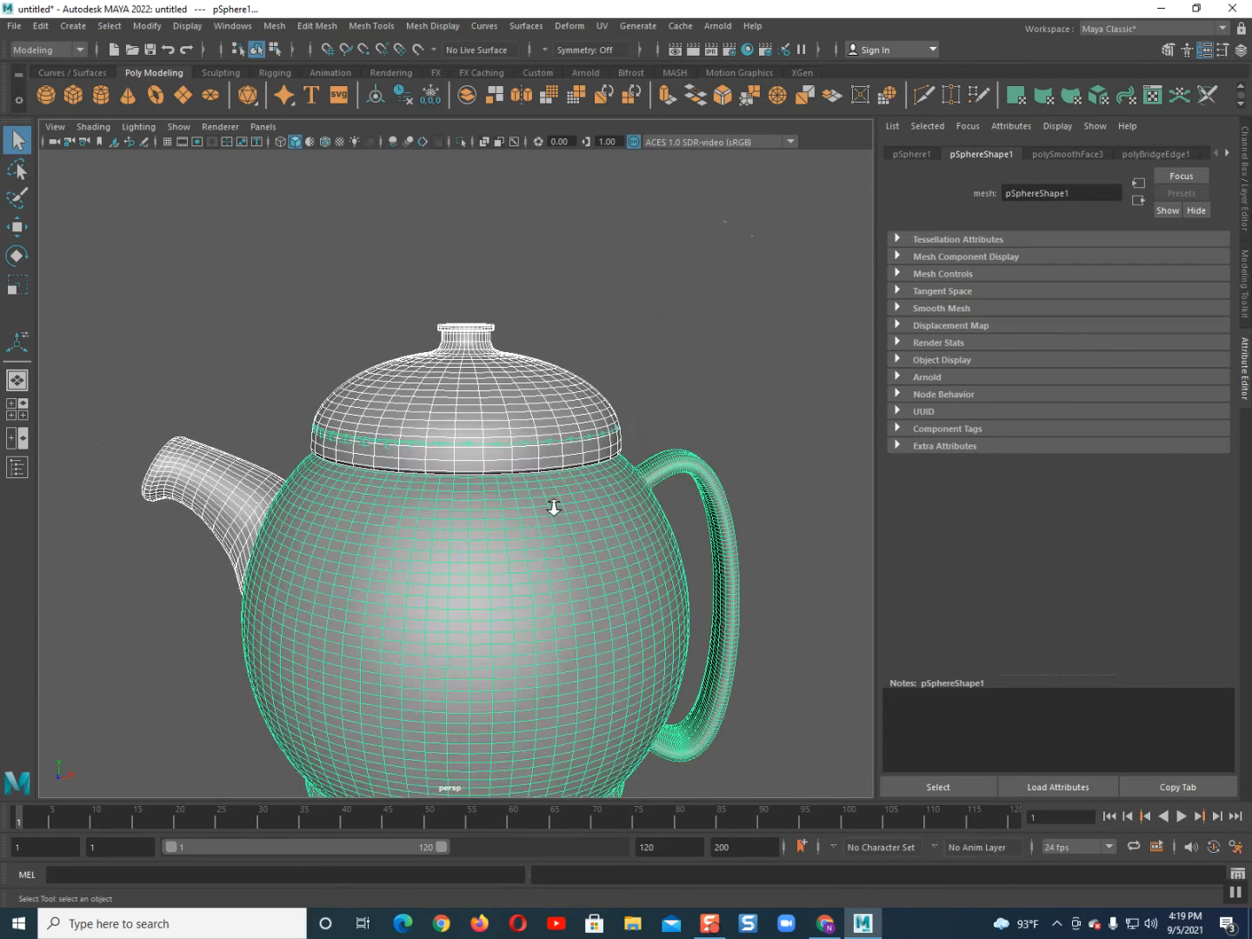
scroll(573, 523, down, 3)
scroll(579, 523, down, 5)
scroll(597, 548, up, 2)
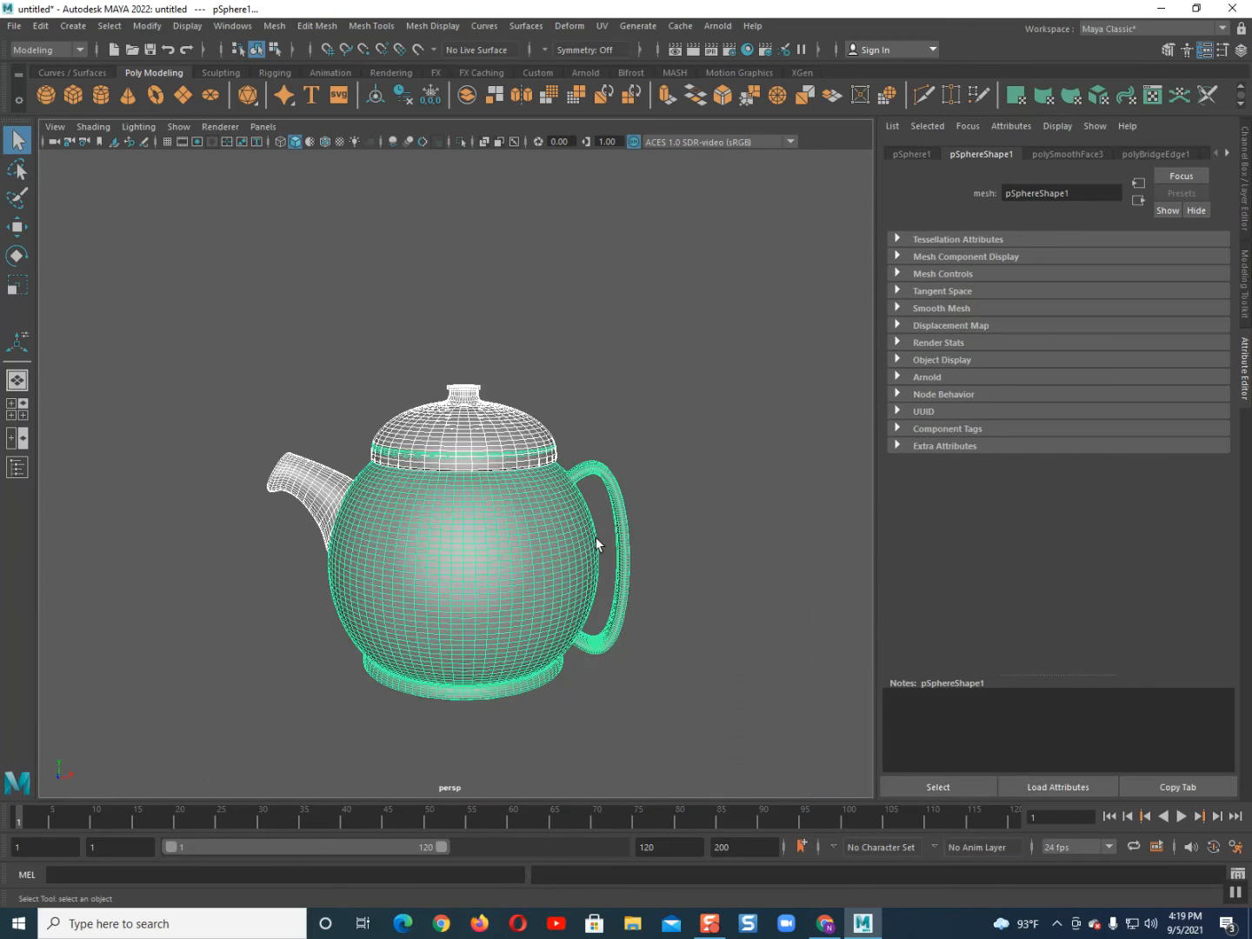
click(1226, 155)
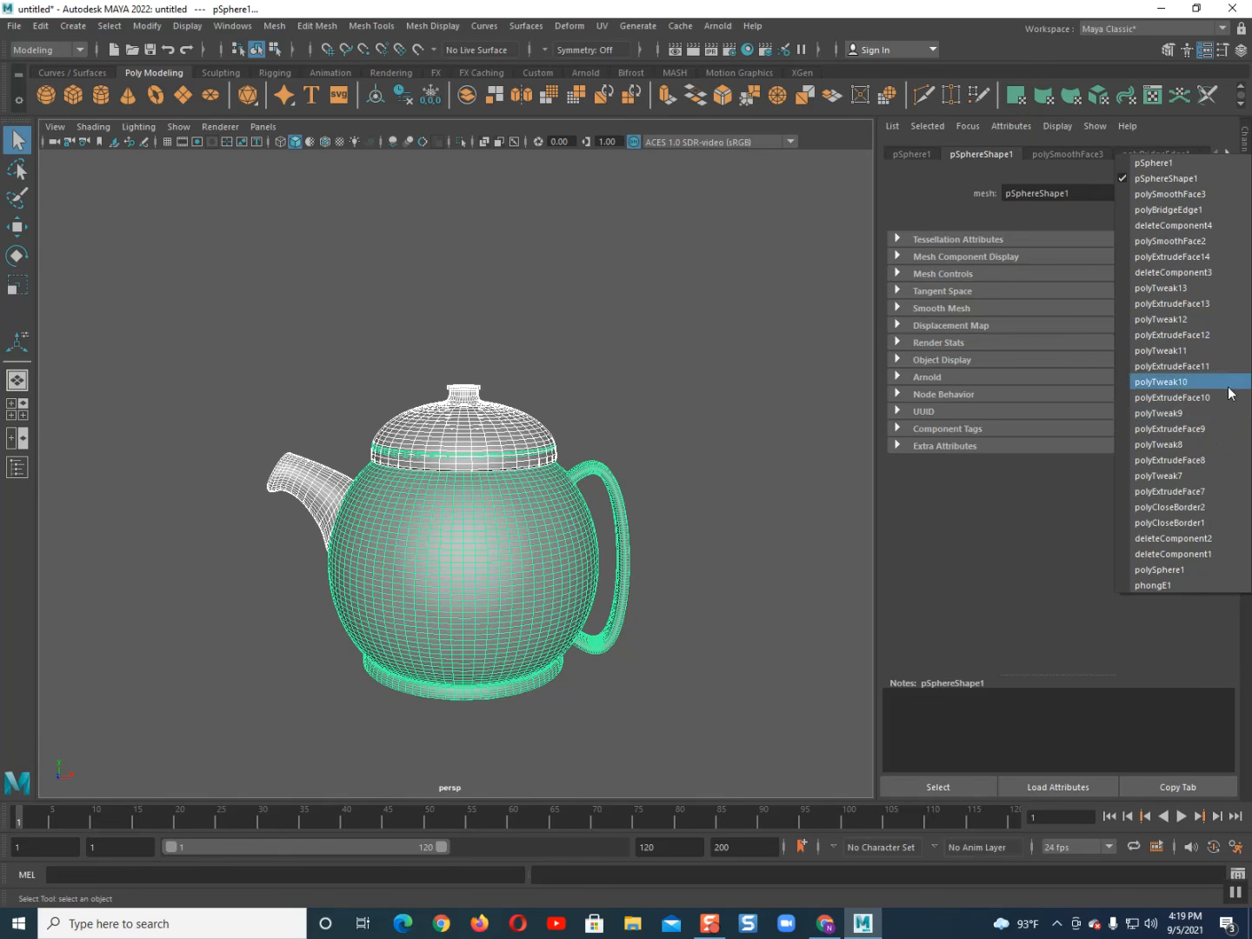
click(1177, 582)
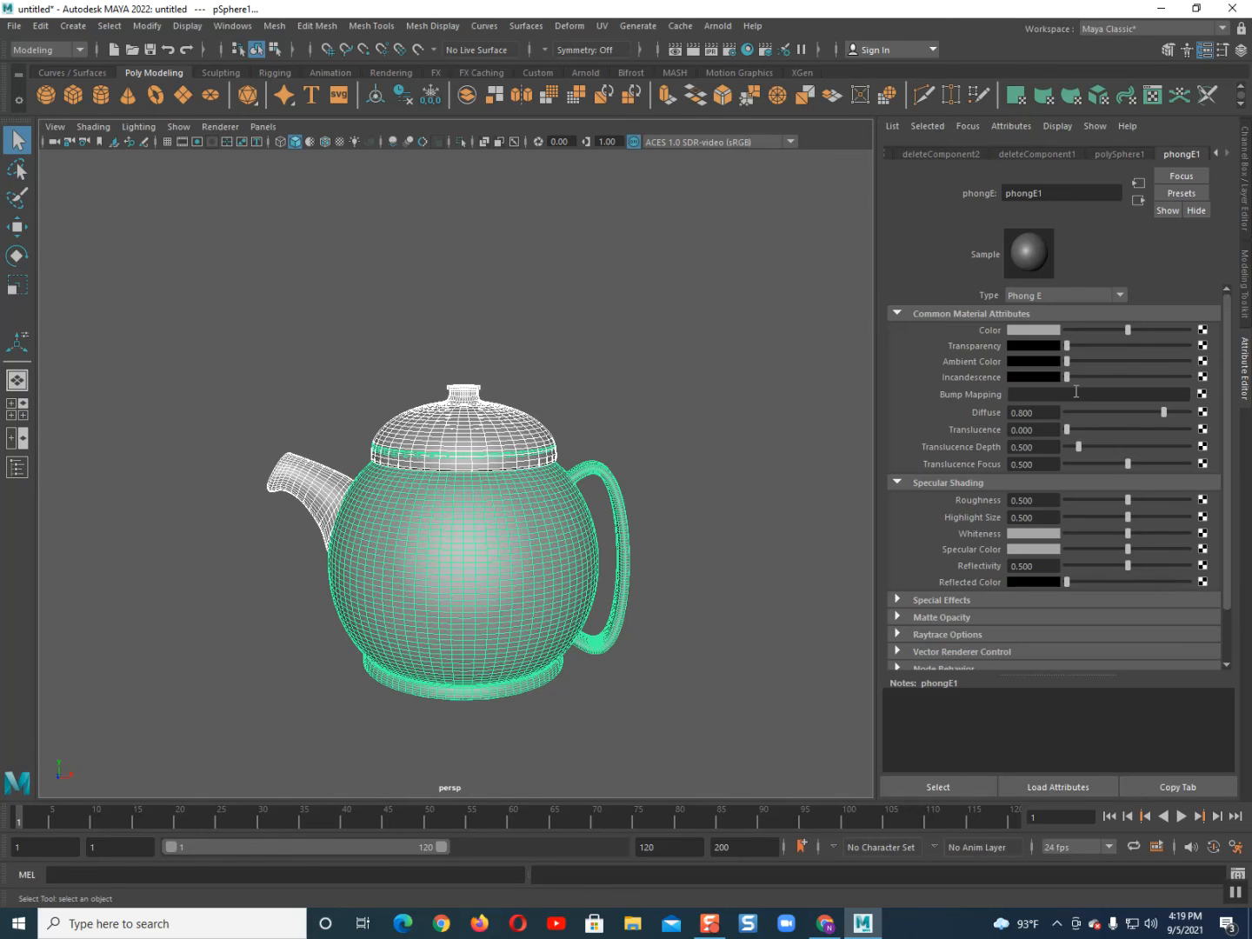
click(1048, 332)
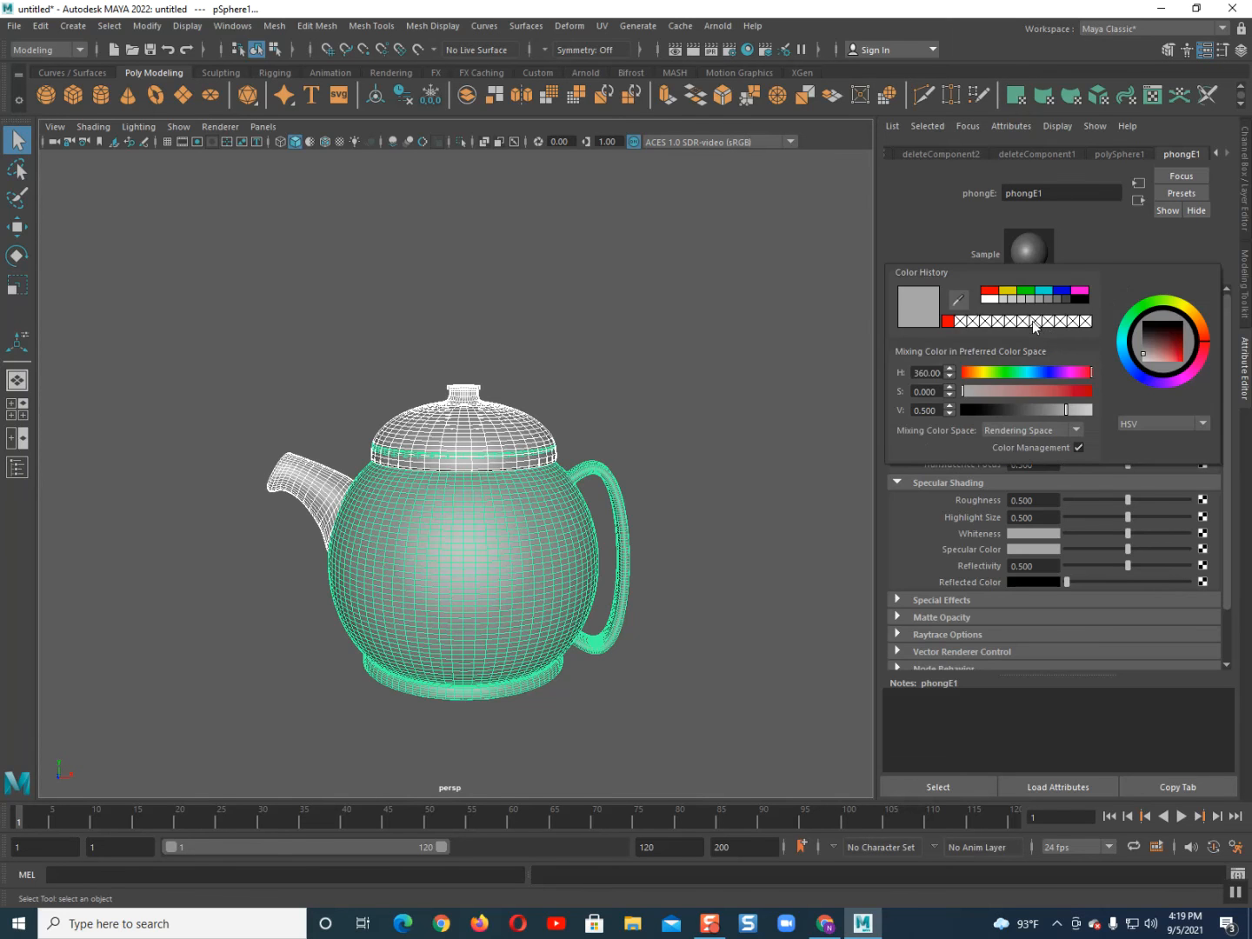
click(989, 293)
mouse_move(1087, 397)
mouse_down()
mouse_move(1056, 392)
mouse_move(1076, 412)
mouse_up()
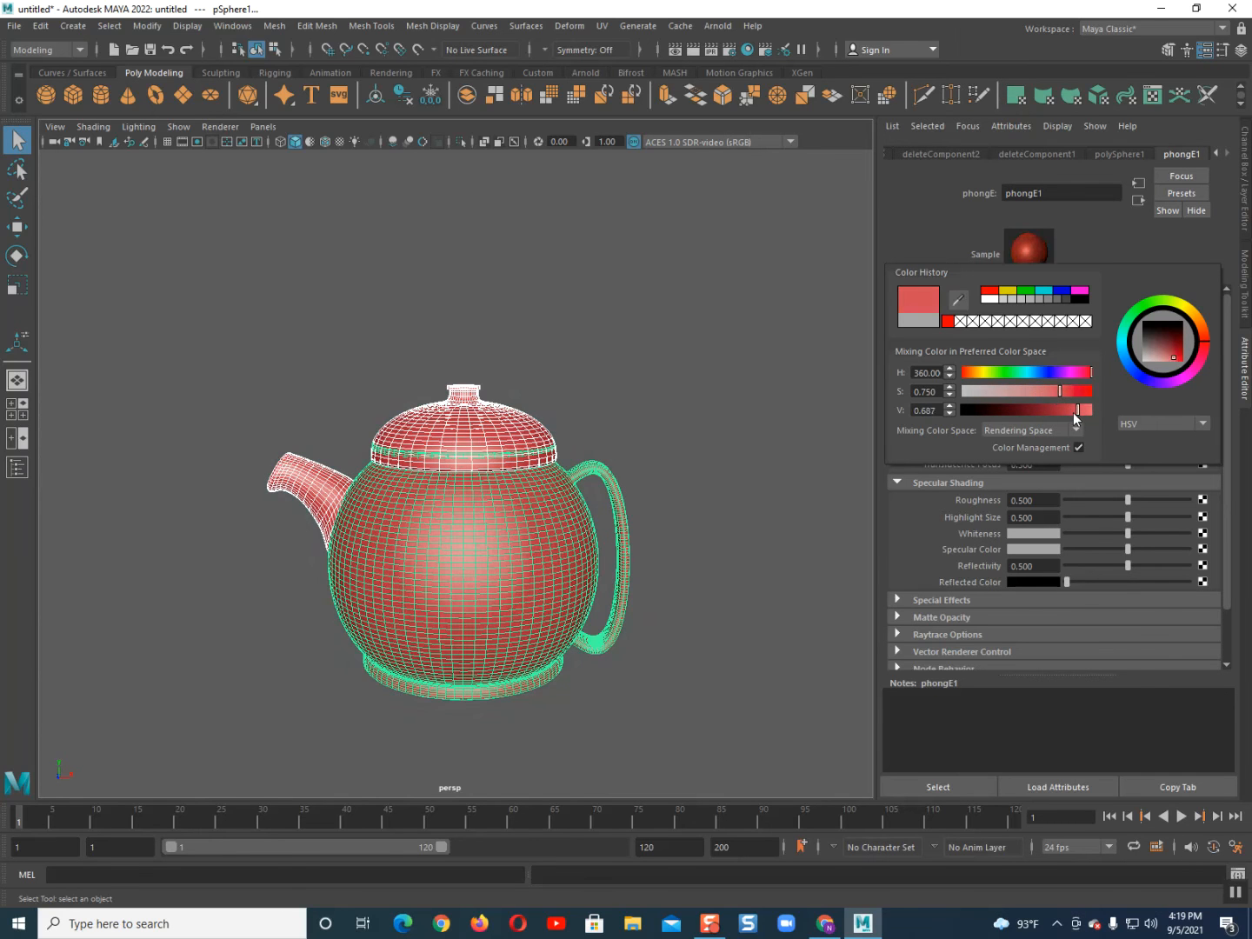
click(765, 430)
- Examine the red teapot from several angles and hide the Attribute Editor to enlarge the view
scroll(740, 469, up, 3)
alt+drag(739, 470, 778, 434)
scroll(778, 437, down, 4)
alt+drag(776, 533, 682, 585)
scroll(729, 591, up, 3)
scroll(625, 590, down, 5)
alt+drag(570, 596, 494, 562)
click(1243, 371)
scroll(821, 466, down, 4)
alt+drag(817, 465, 735, 433)
scroll(783, 467, up, 4)
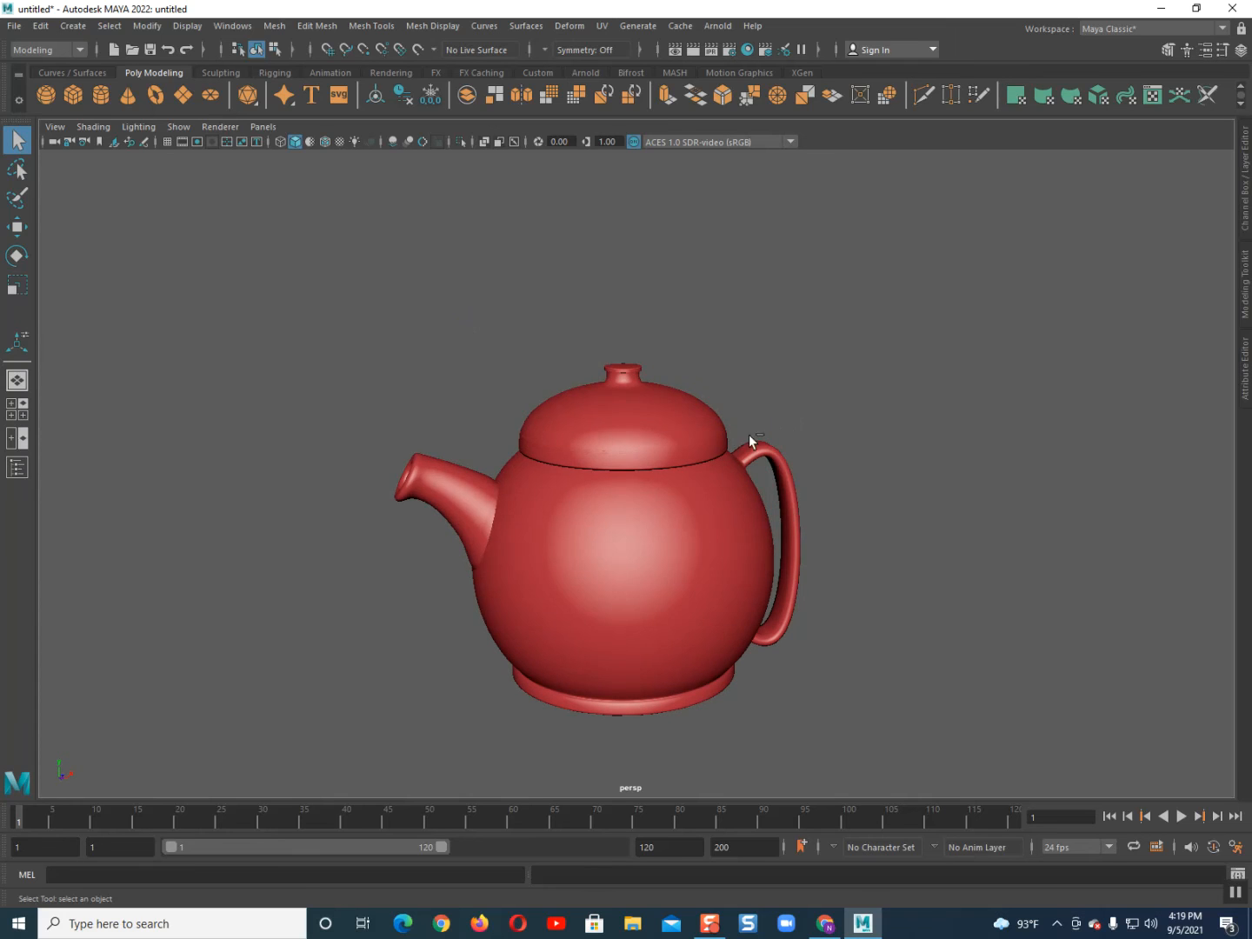
- Save the scene as a Maya Binary file named "tea poyt" in the E:\maya project folder
key(ctrl+s)
click(224, 264)
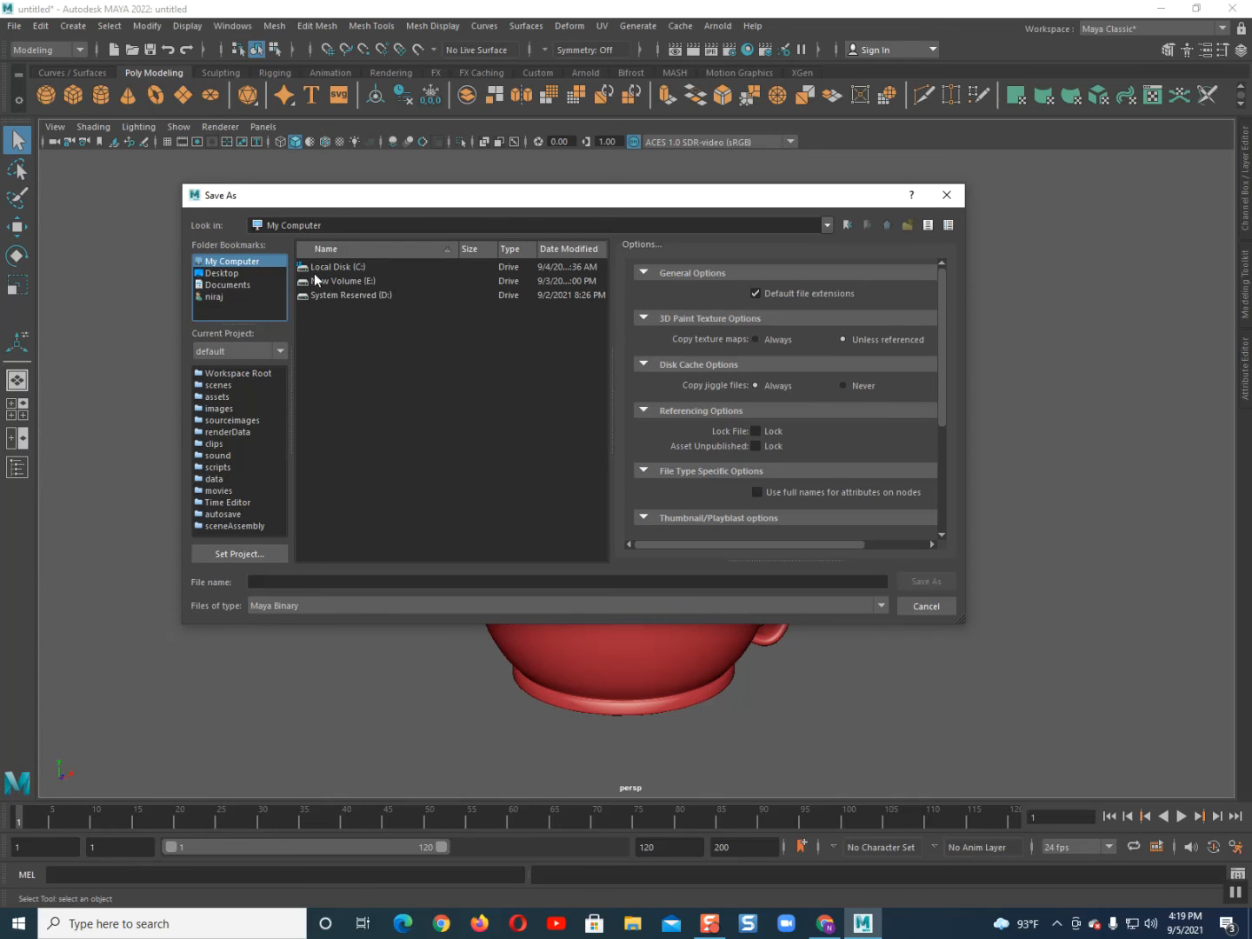
double_click(329, 282)
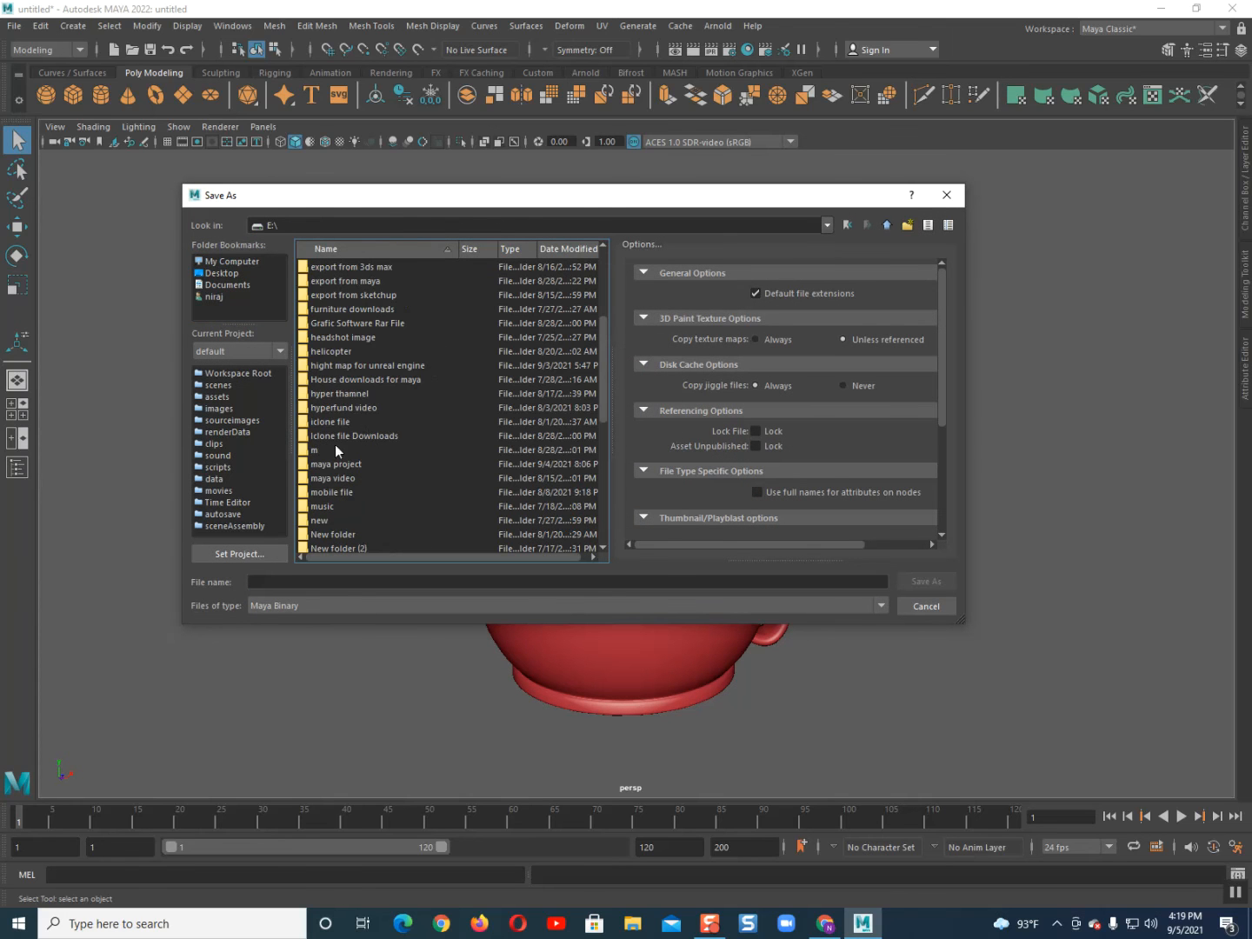
scroll(344, 472, down, 1)
double_click(328, 423)
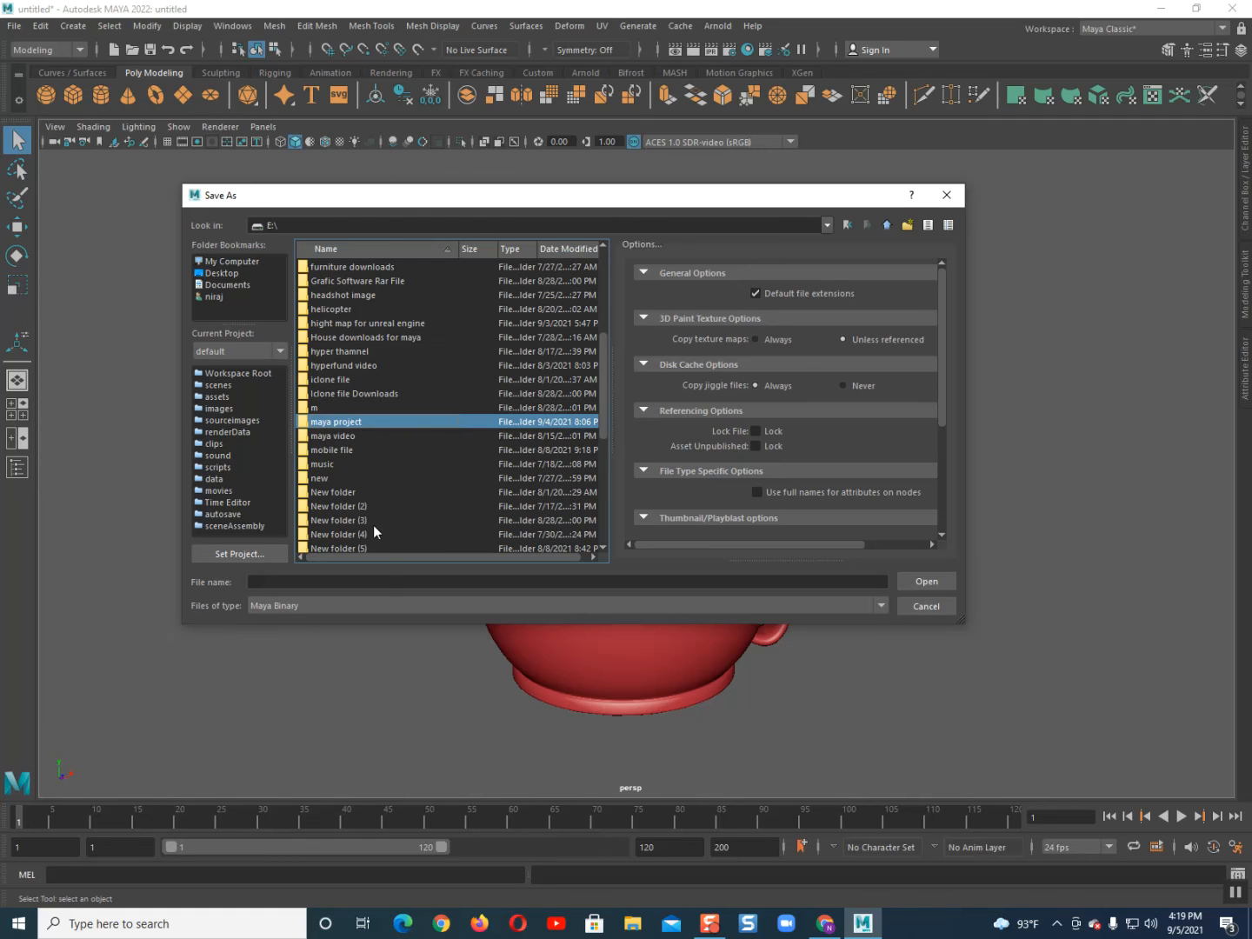
click(436, 582)
text(te)
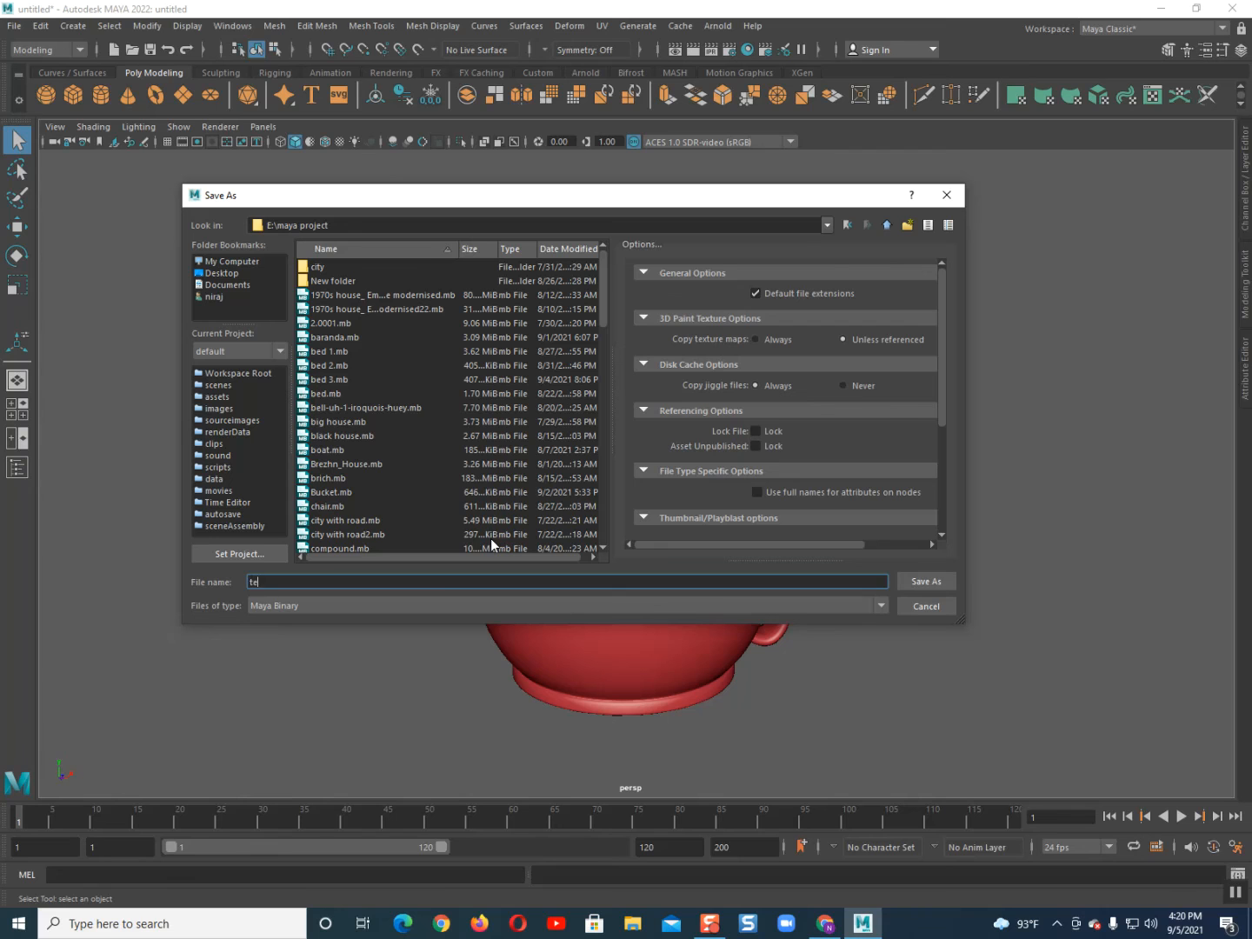
text(a poyt)
key(Return)
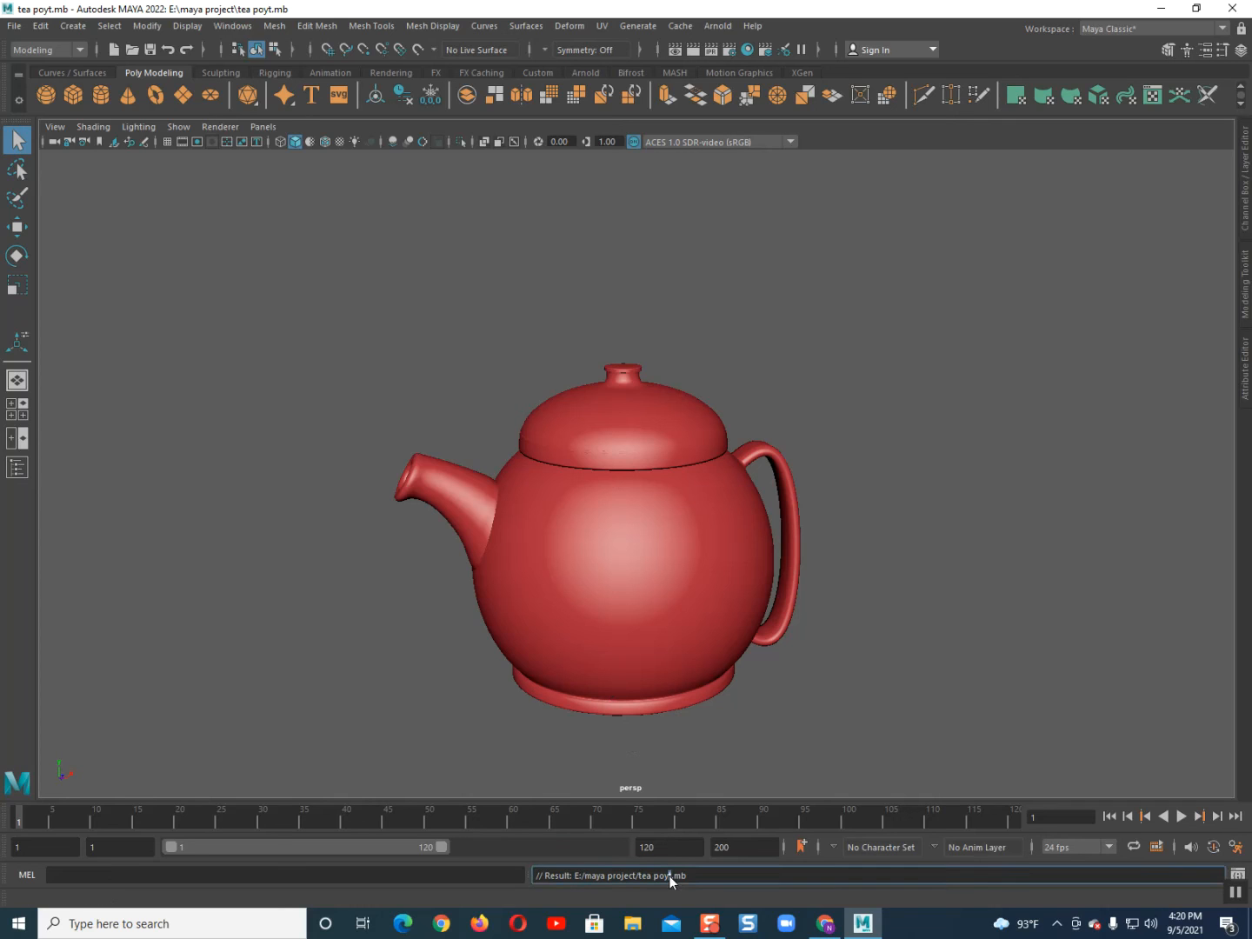
- Save the scene again under its existing file name
click(411, 551)
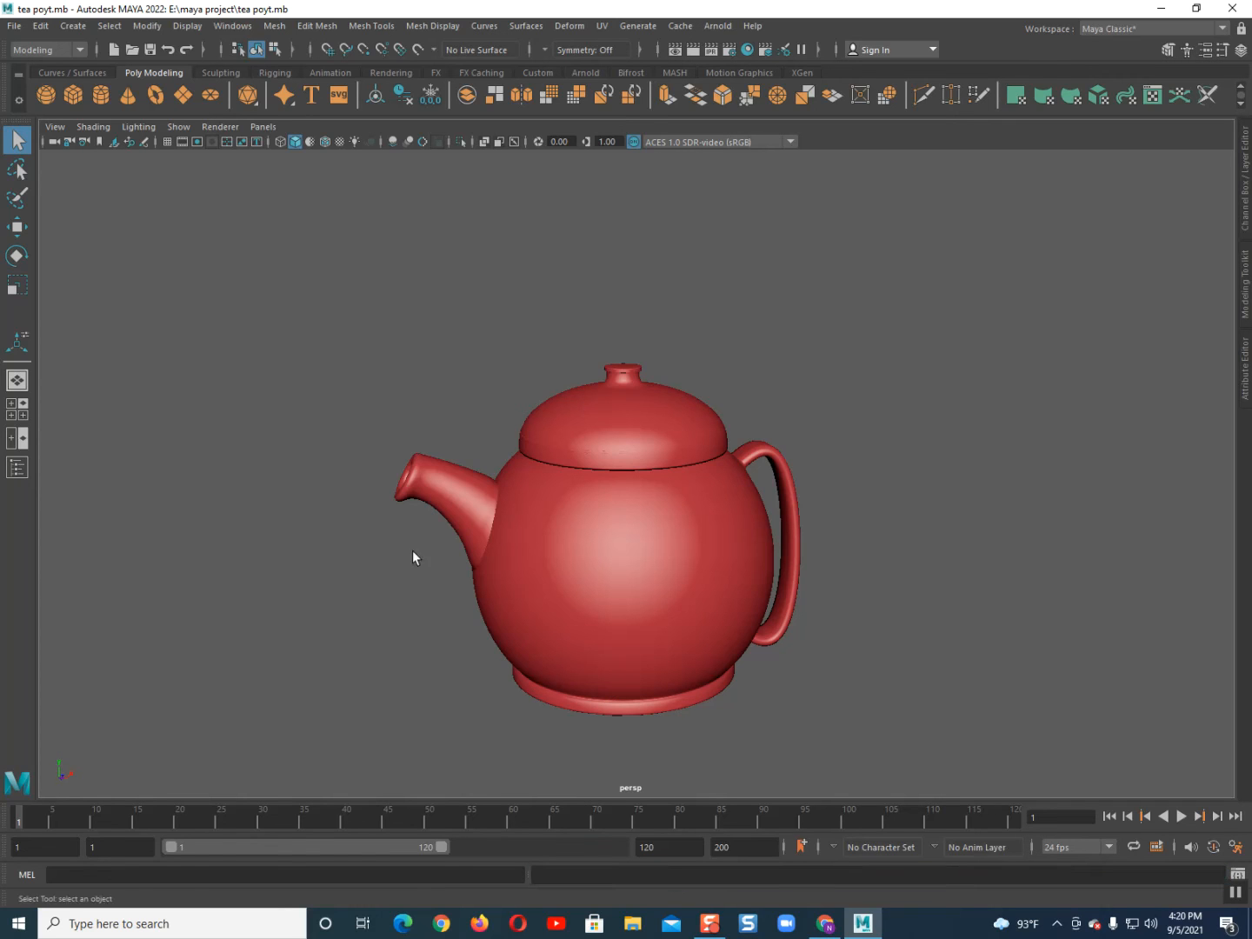
click(13, 25)
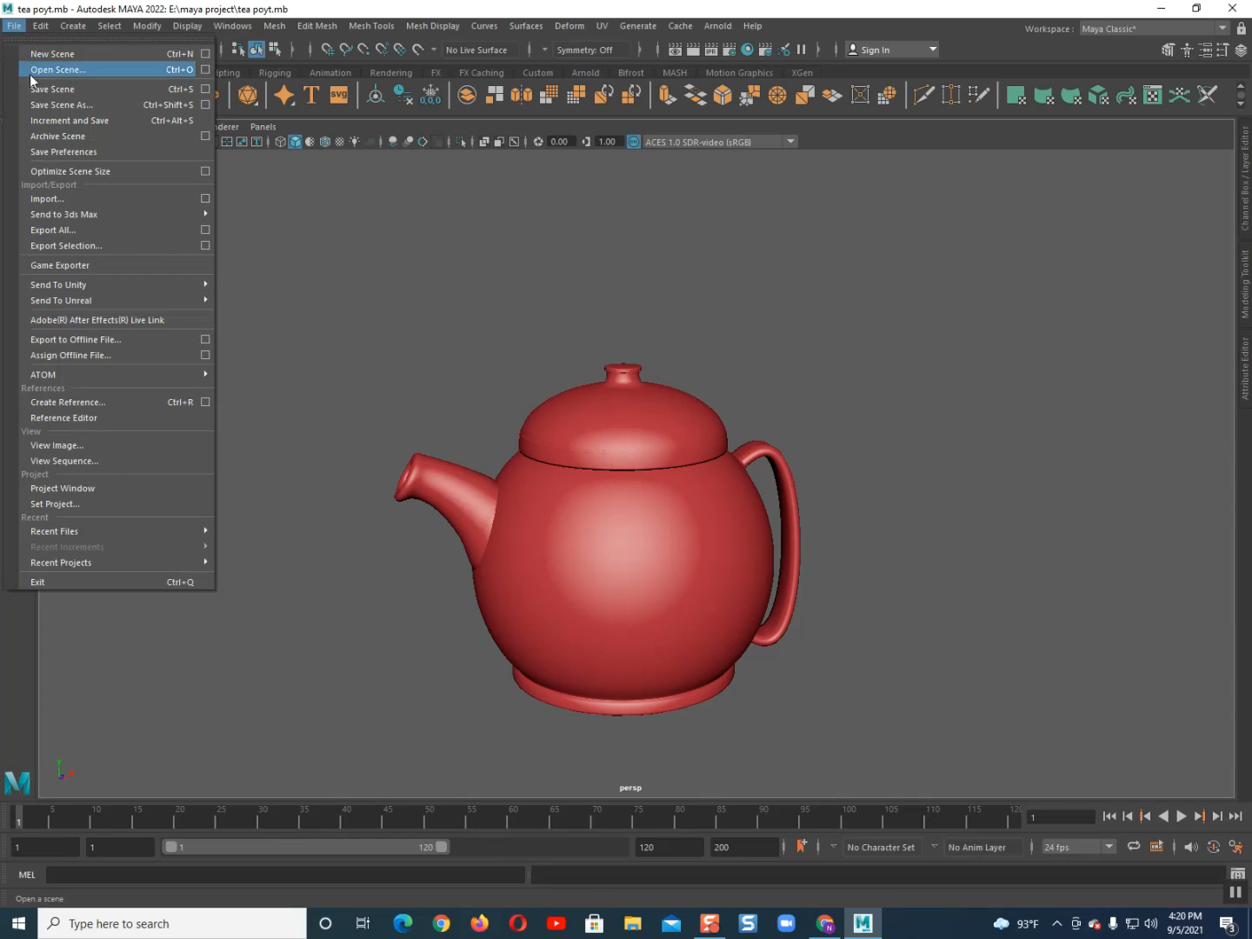
click(496, 373)
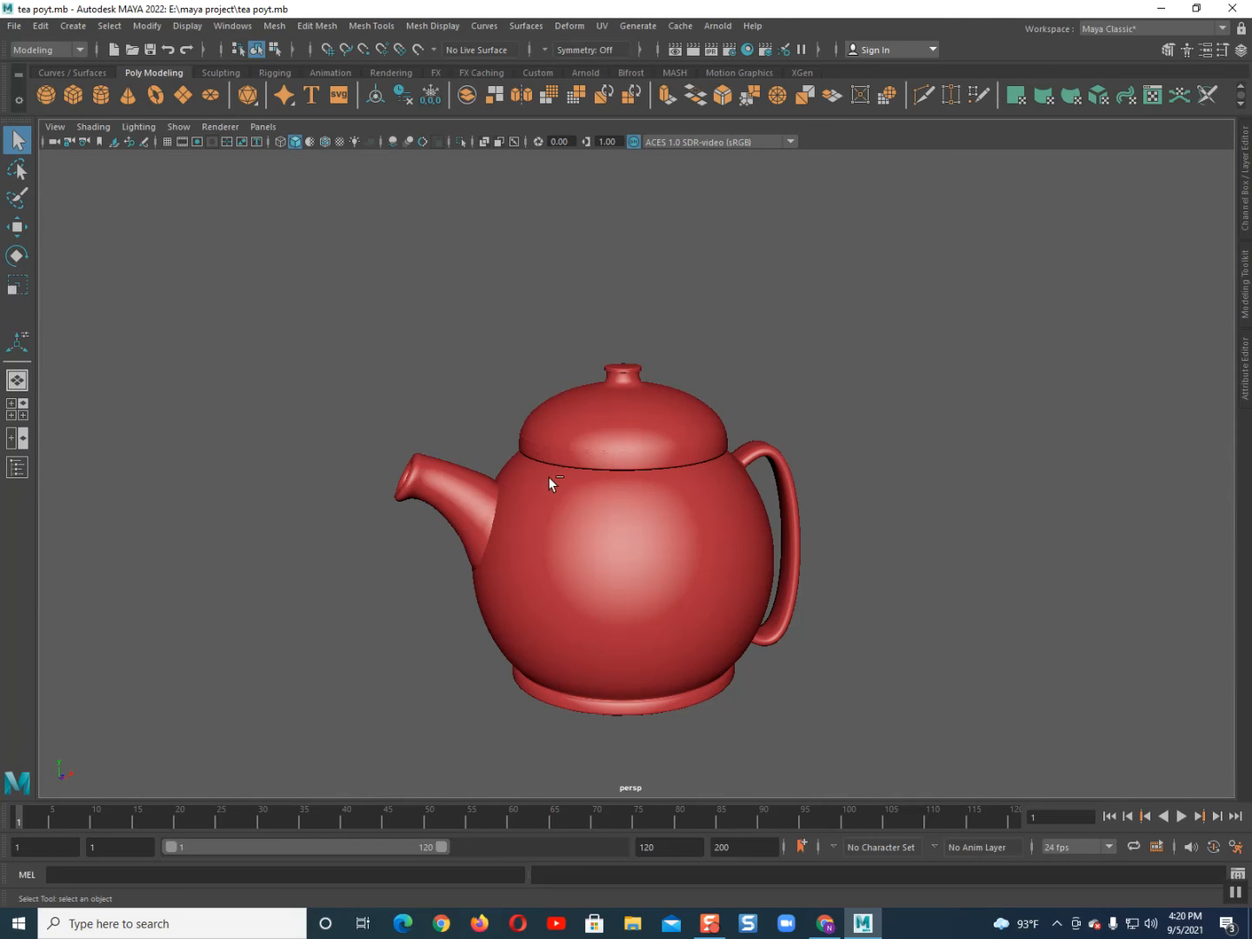
key(ctrl+s)
- Inspect the saved teapot up close and select the lid
scroll(548, 681, up, 1)
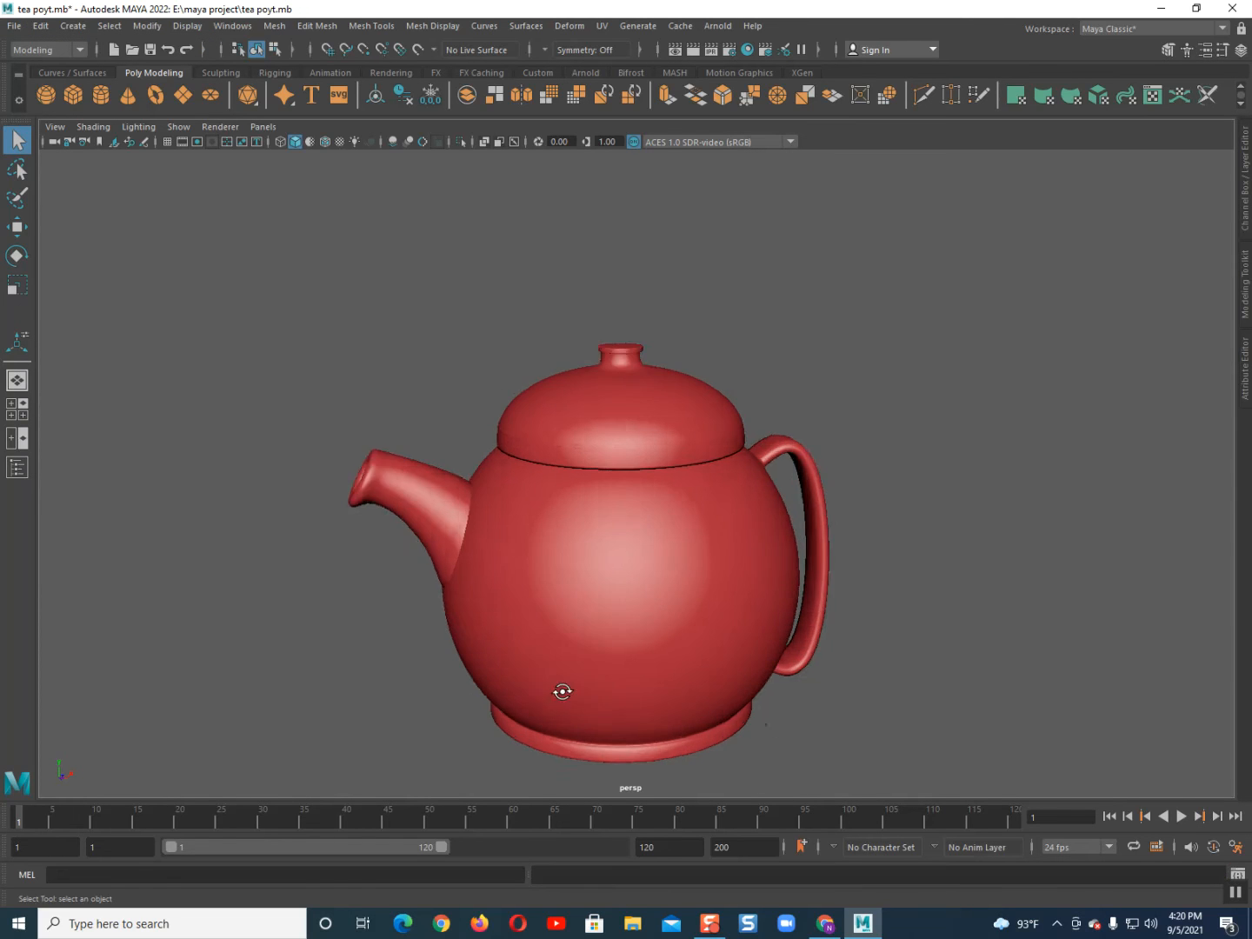
alt+drag(562, 690, 560, 693)
scroll(559, 695, down, 2)
scroll(412, 543, up, 2)
alt+drag(411, 543, 614, 583)
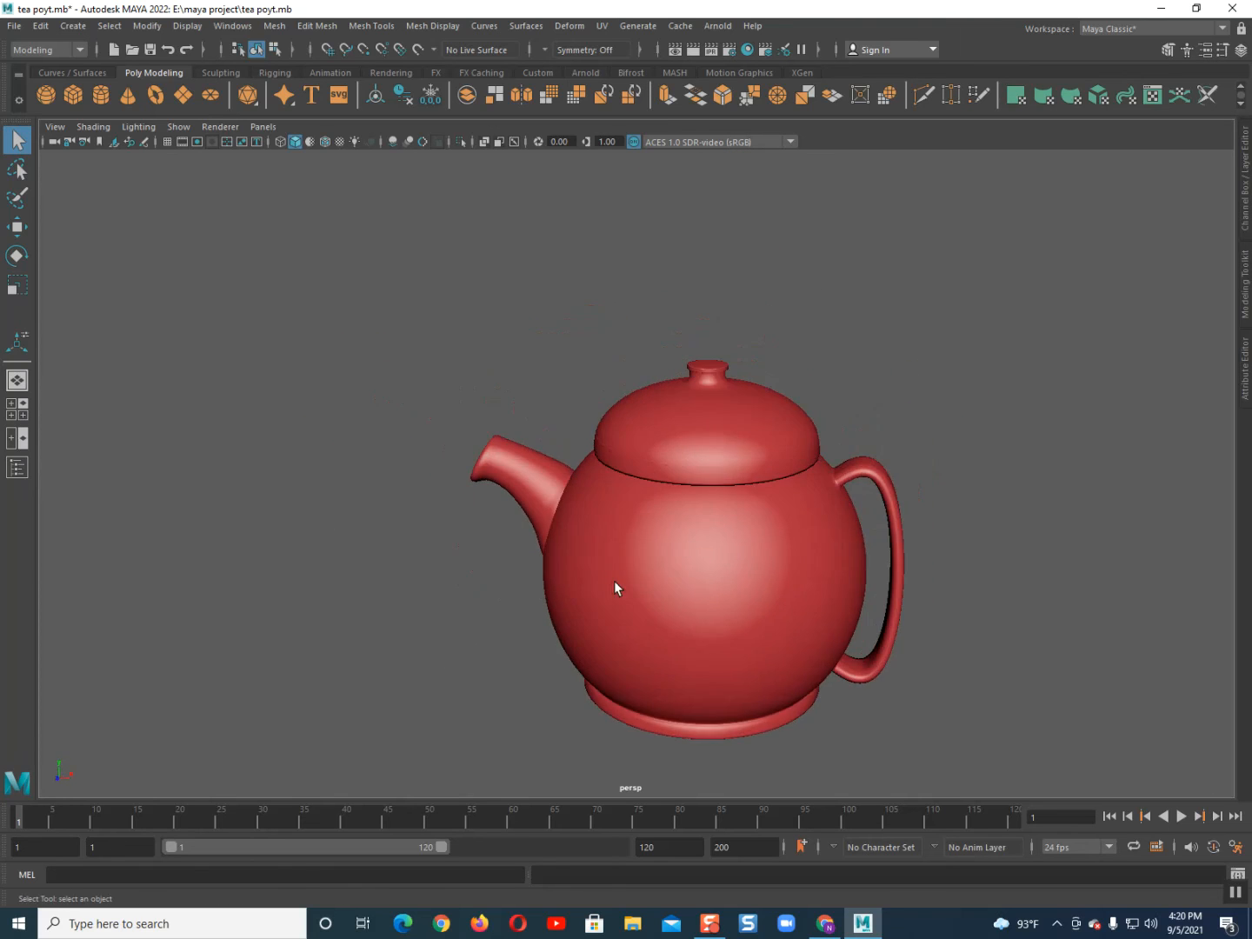
scroll(566, 576, up, 3)
scroll(543, 570, down, 2)
scroll(543, 569, up, 2)
click(552, 477)
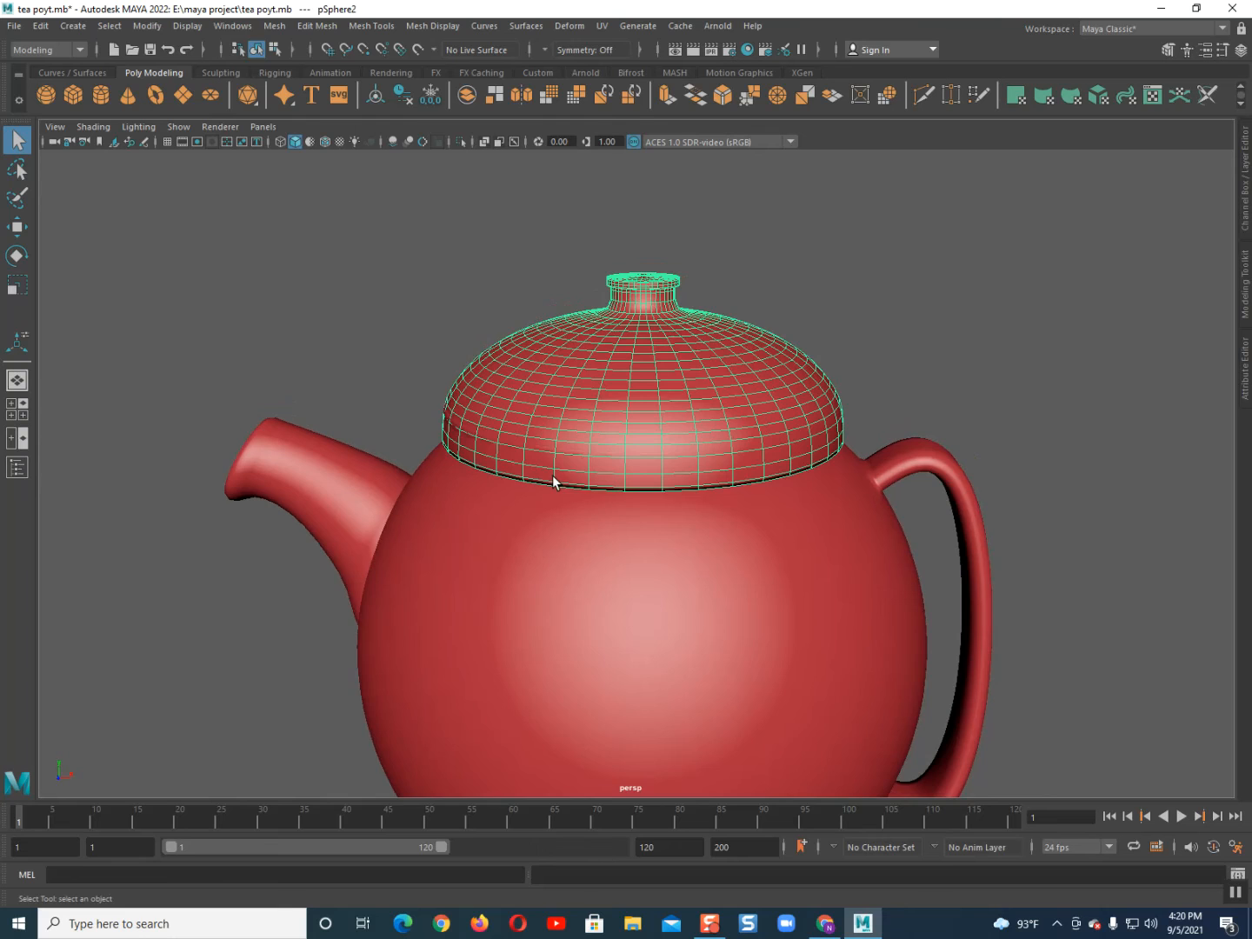
scroll(553, 477, up, 3)
alt+middle_drag(556, 504, 599, 519)
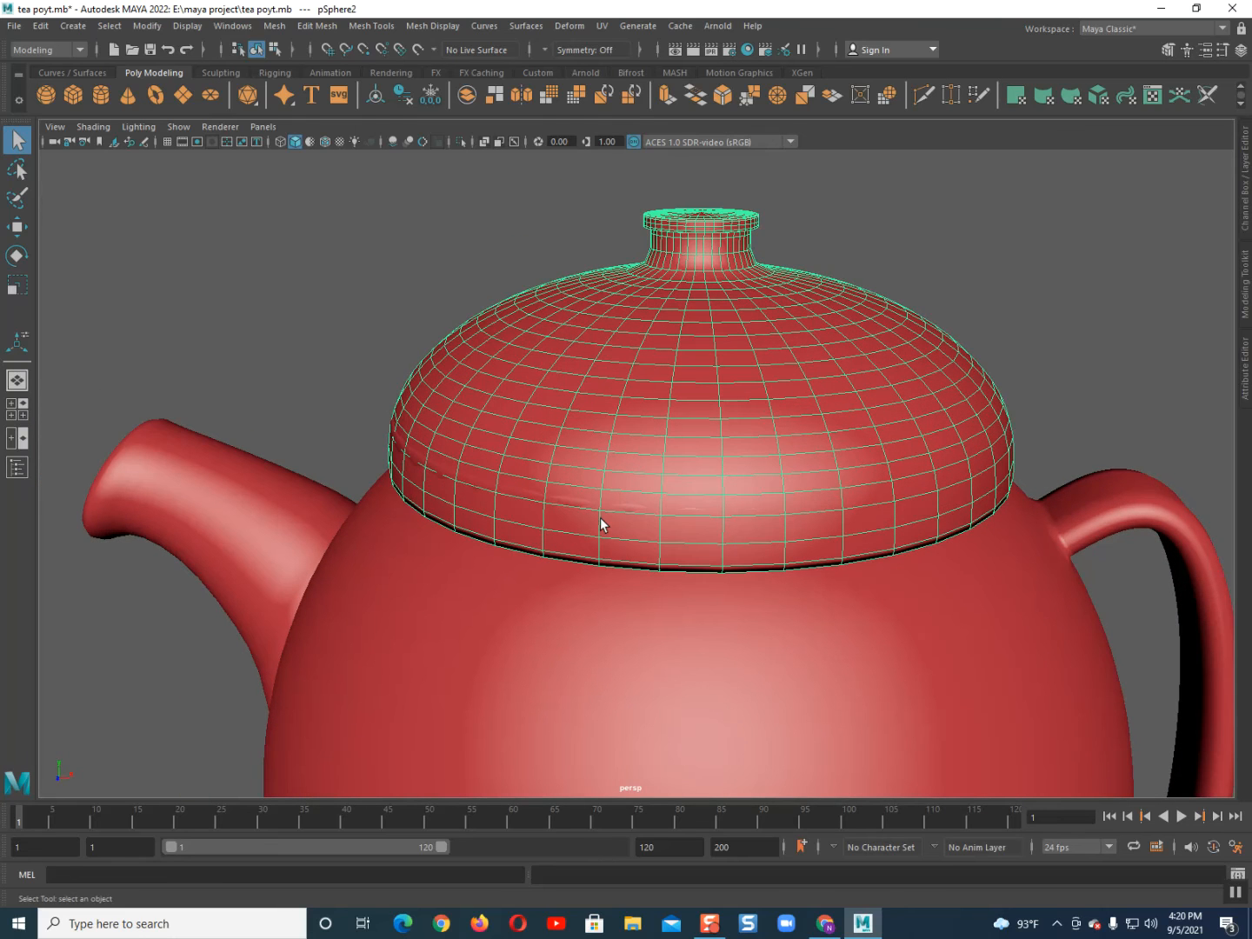
- Try to nudge the lid slightly in the horizontal plane over the teapot's rim
key(w)
middle_drag(802, 466, 799, 466)
alt+drag(800, 482, 767, 481)
scroll(786, 494, up, 2)
scroll(785, 494, down, 2)
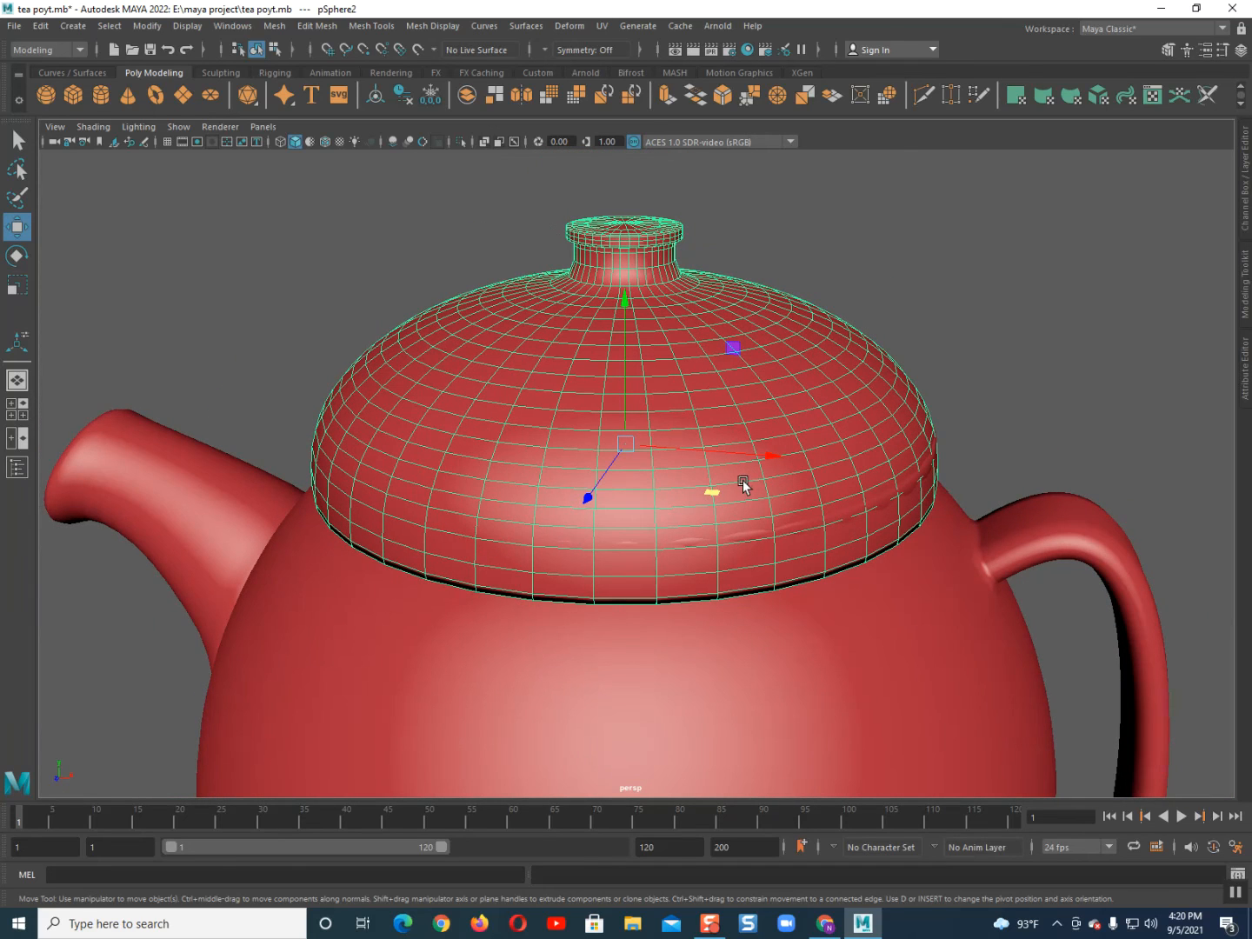
key(ctrl+z)
drag(725, 490, 721, 491)
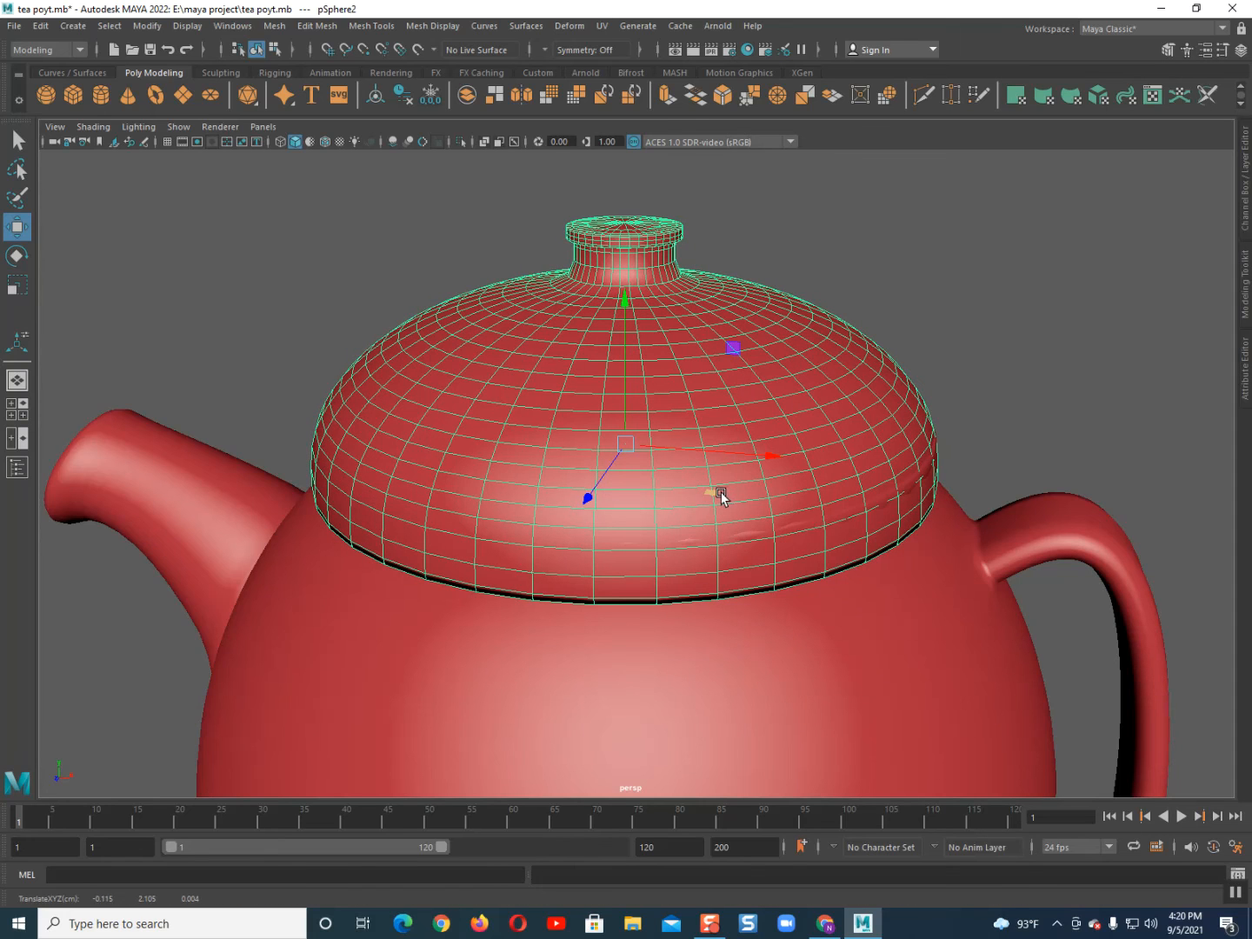
key(ctrl+z)
- Scale the lid uniformly by a very small amount, return to object mode and deselect it
key(r)
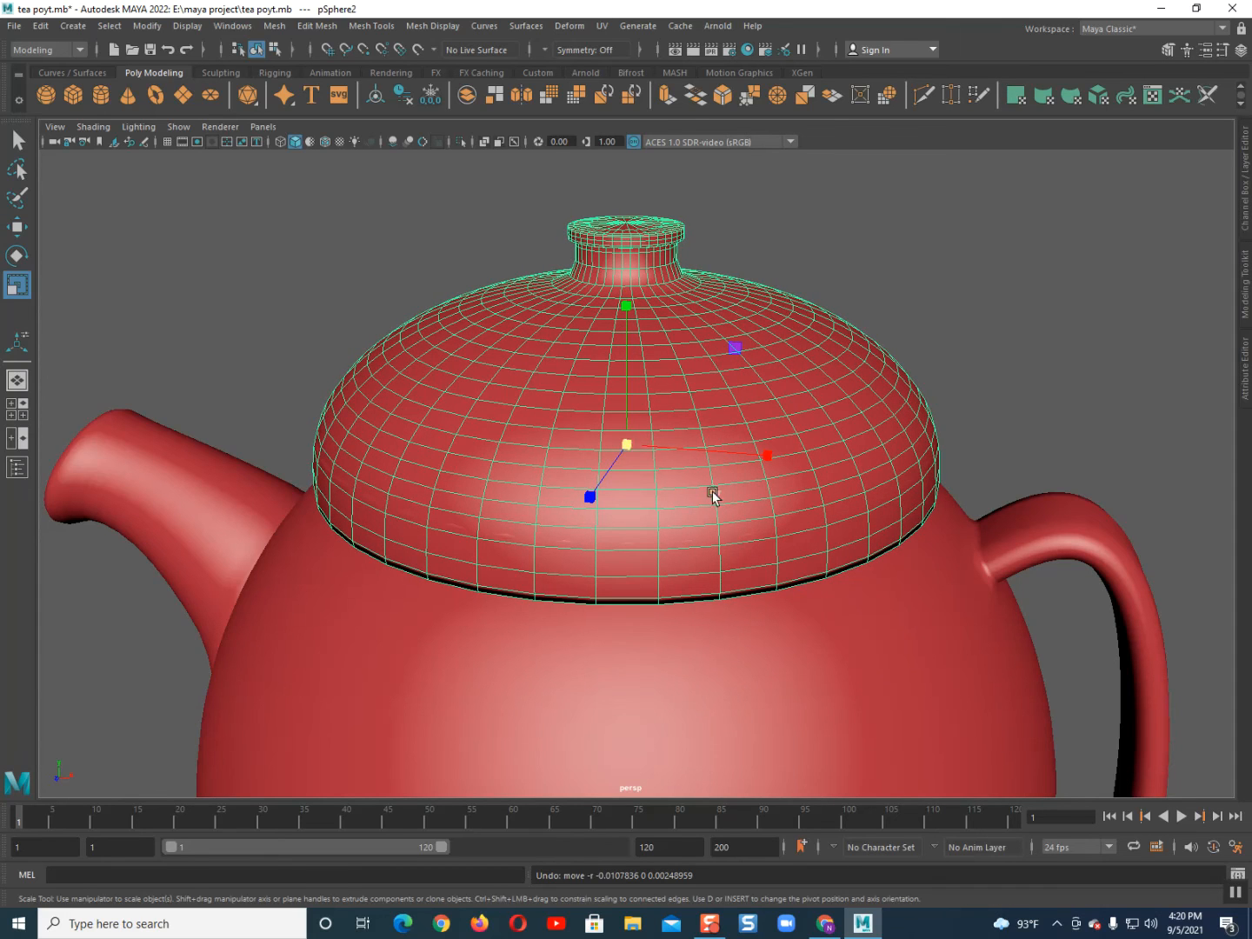
drag(629, 448, 631, 450)
right_drag(608, 358, 687, 333)
click(841, 227)
scroll(750, 375, down, 5)
mouse_move(628, 684)
alt+mouse_down()
mouse_move(645, 646)
mouse_move(716, 598)
mouse_move(730, 636)
mouse_move(757, 654)
mouse_move(604, 654)
mouse_move(664, 681)
mouse_move(793, 695)
mouse_move(858, 717)
mouse_move(721, 681)
mouse_move(766, 675)
mouse_move(741, 661)
mouse_move(650, 678)
alt+mouse_up()
scroll(621, 663, down, 3)
scroll(663, 680, down, 1)
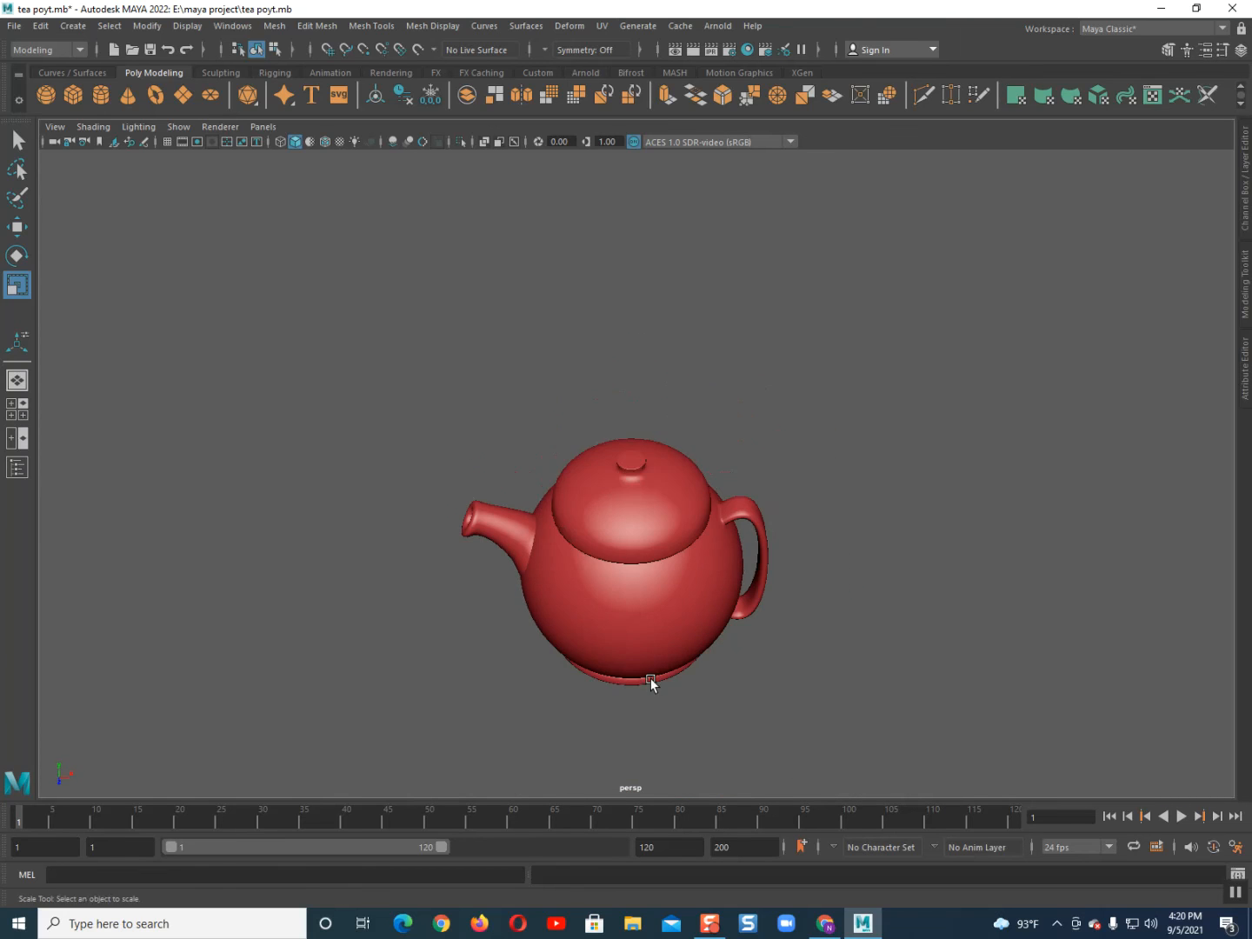
- Switch to the Move tool, select all the teapot parts together and center their pivots
click(603, 516)
alt+drag(603, 516, 616, 520)
key(w)
drag(630, 448, 653, 439)
scroll(640, 445, down, 3)
drag(338, 280, 812, 721)
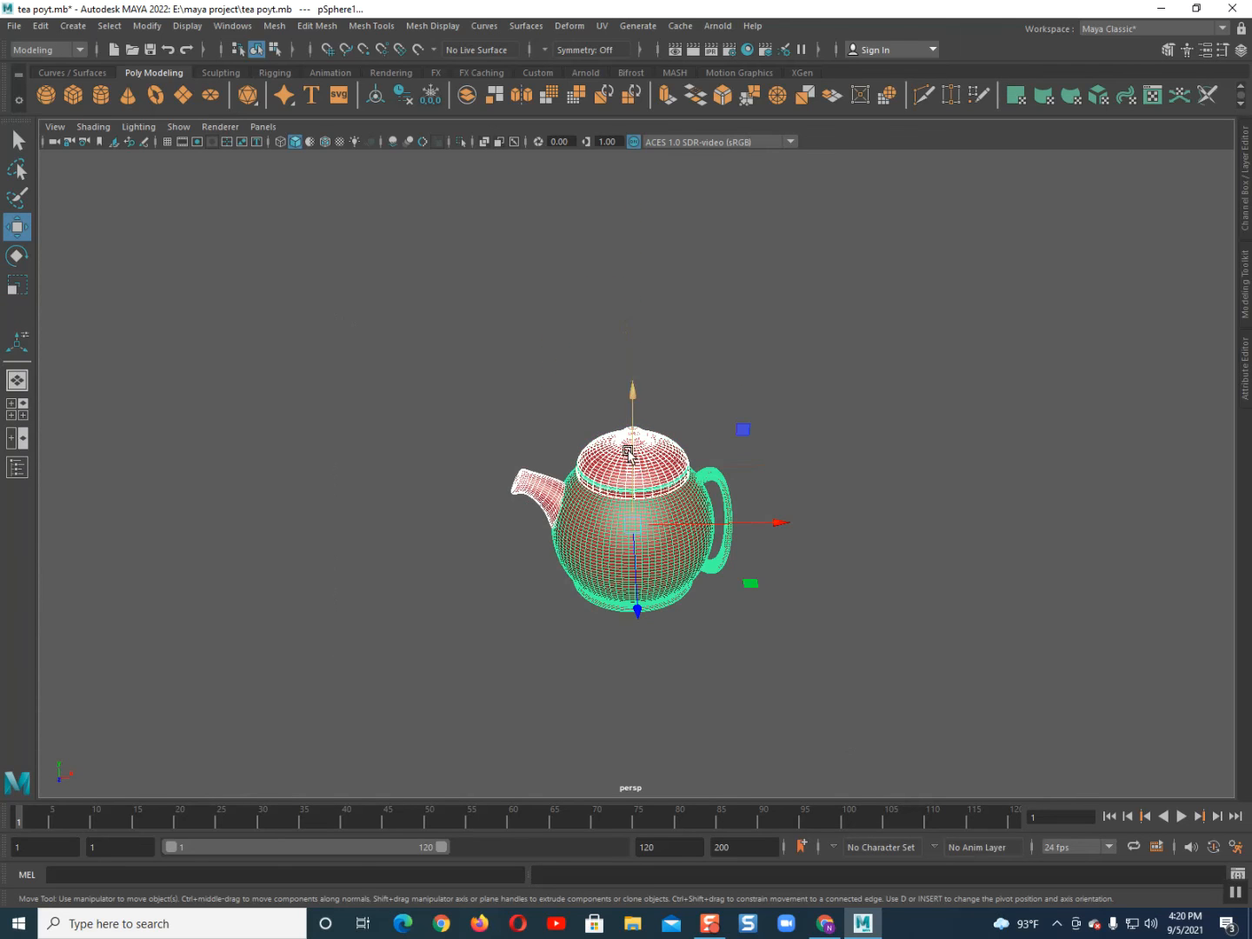
click(369, 105)
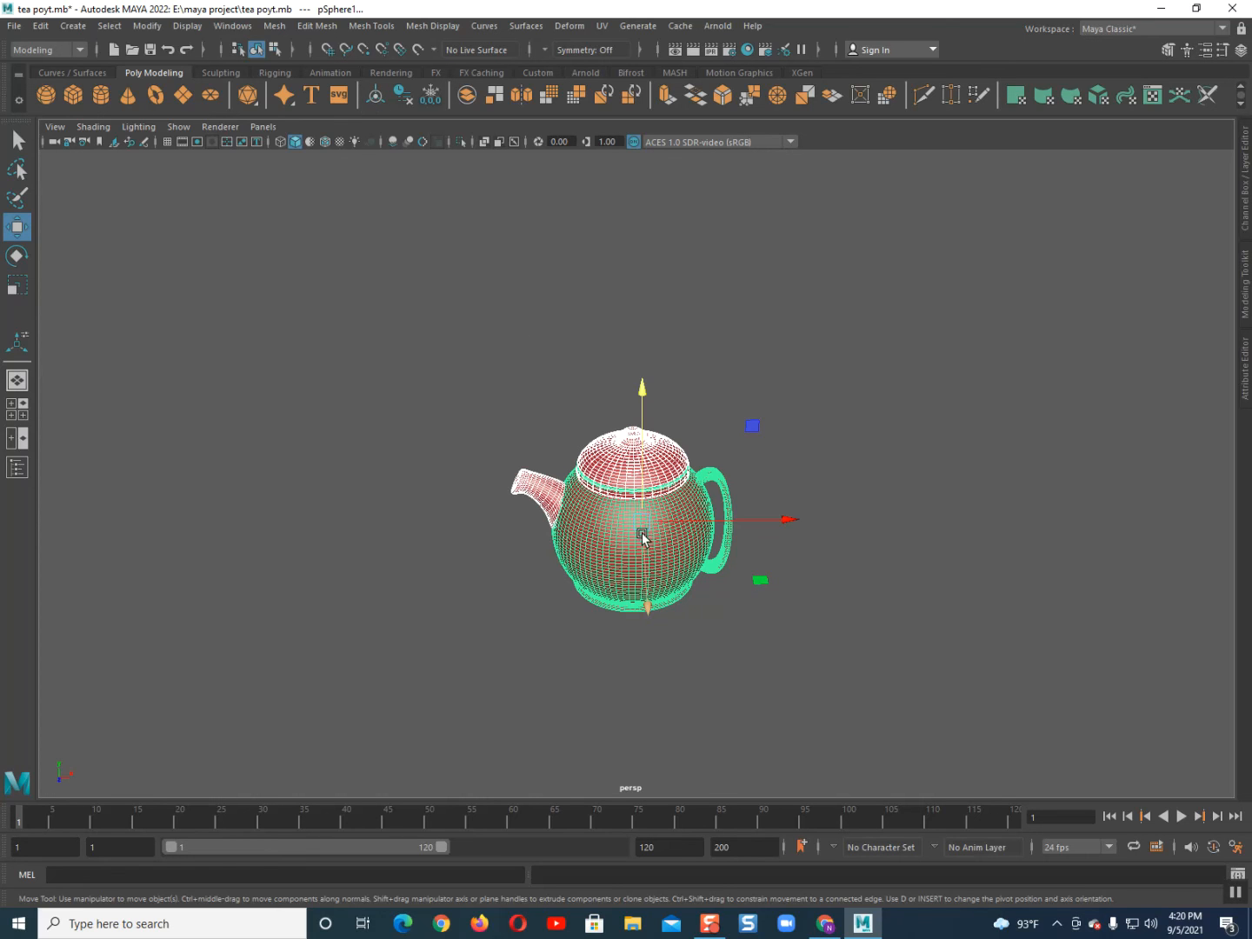
- Show the Outliner and Channel Box and freeze the transformations of pPipe1, pSphere1 and pSphere2
click(16, 466)
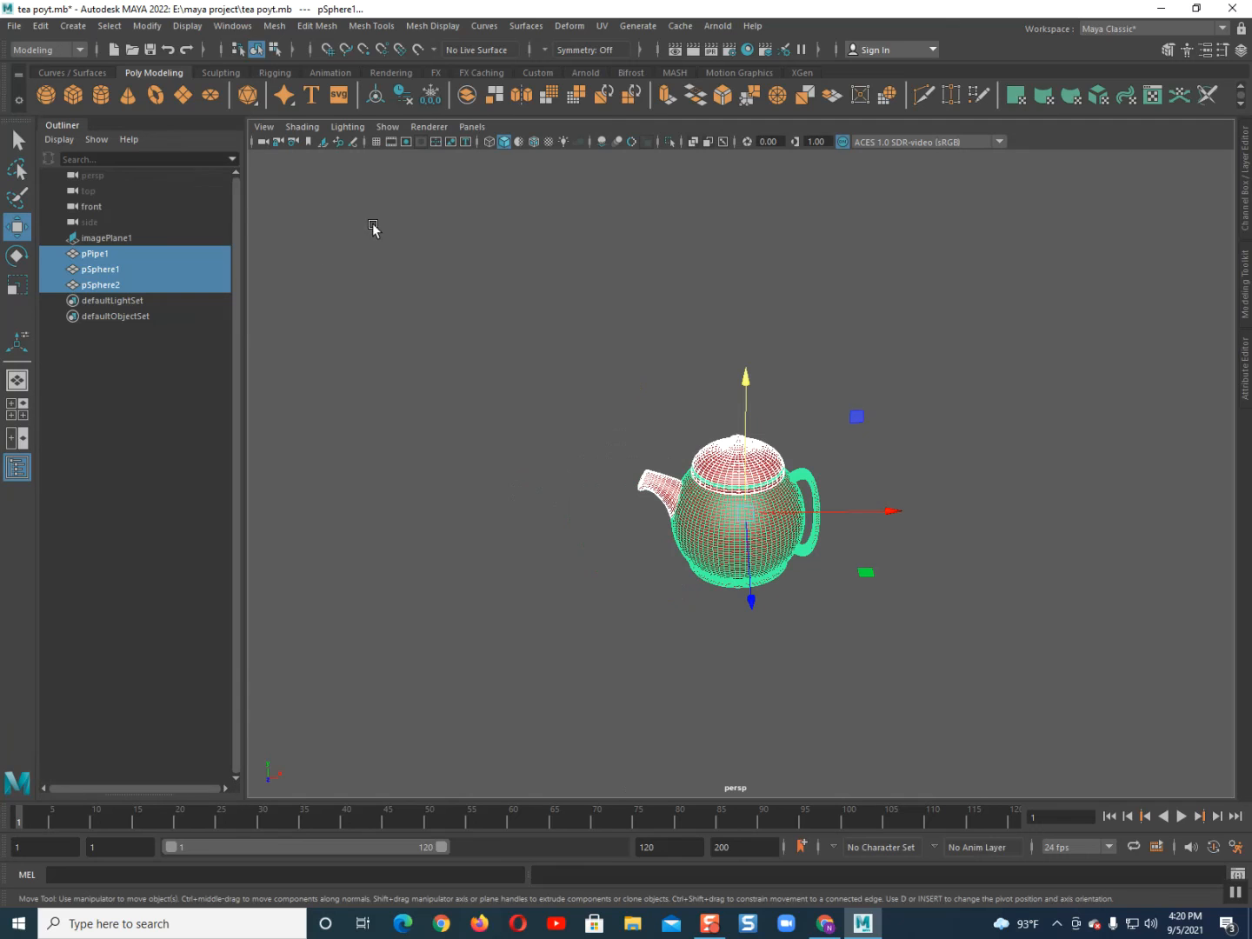
click(430, 93)
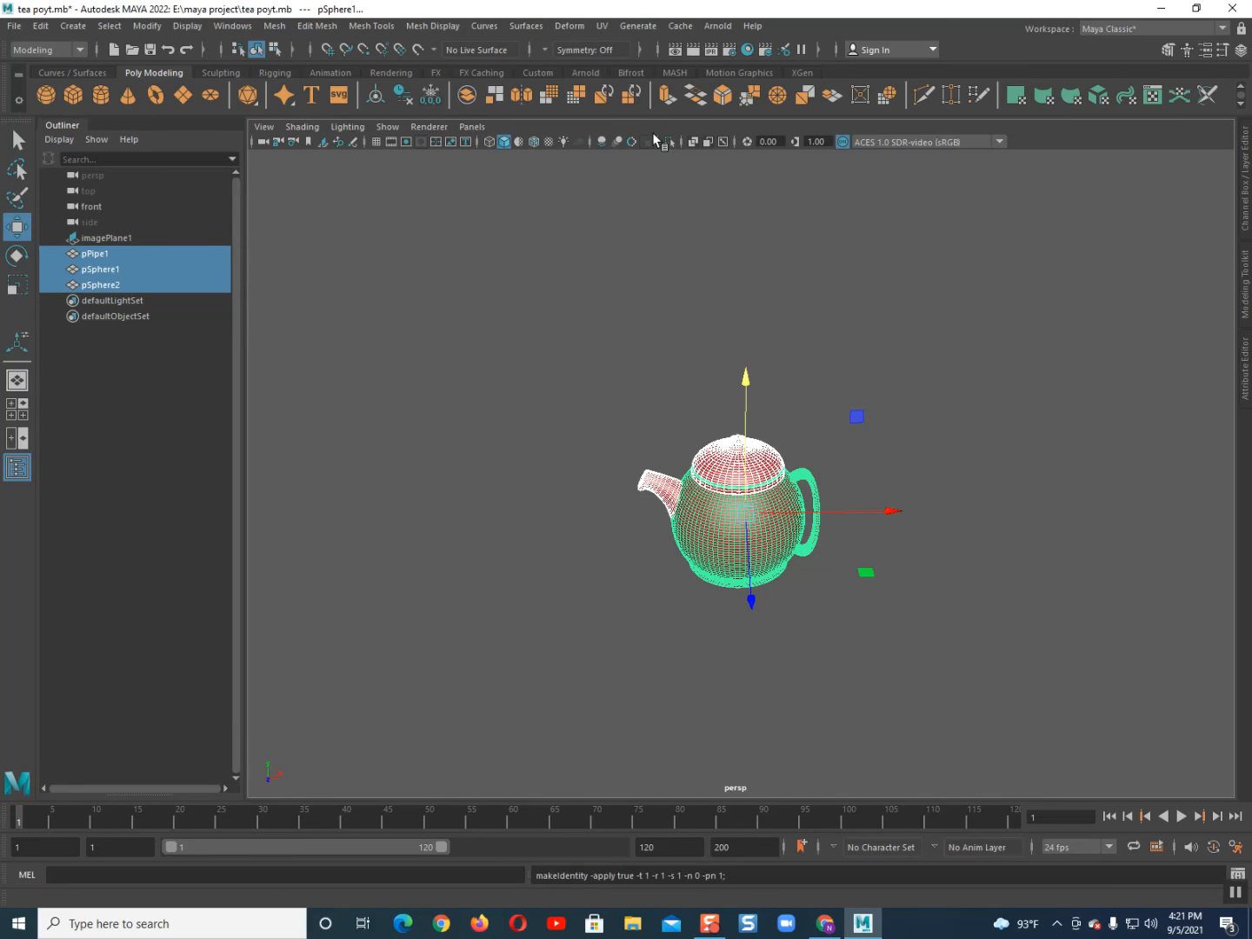
click(1245, 189)
key(ctrl+z)
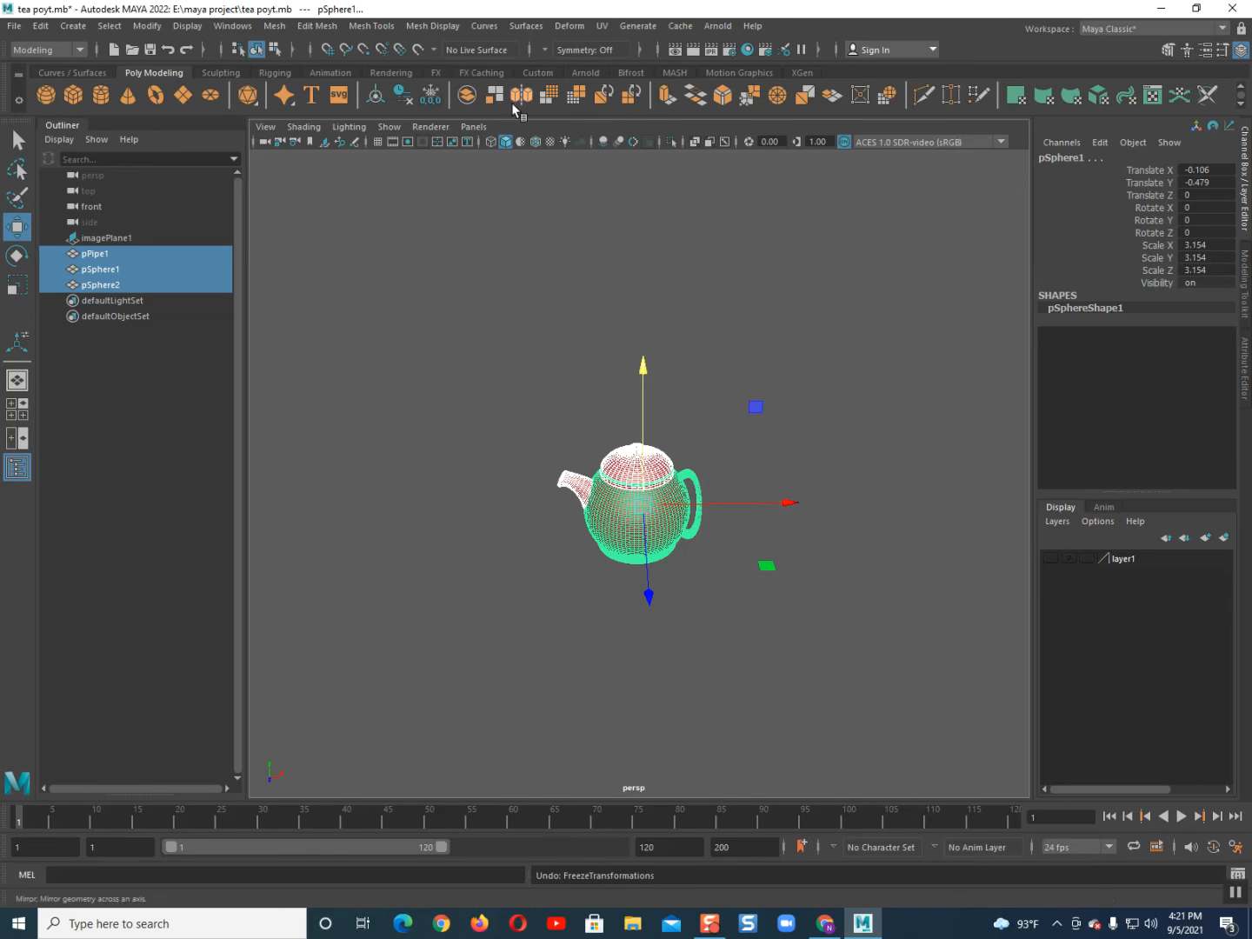
click(431, 96)
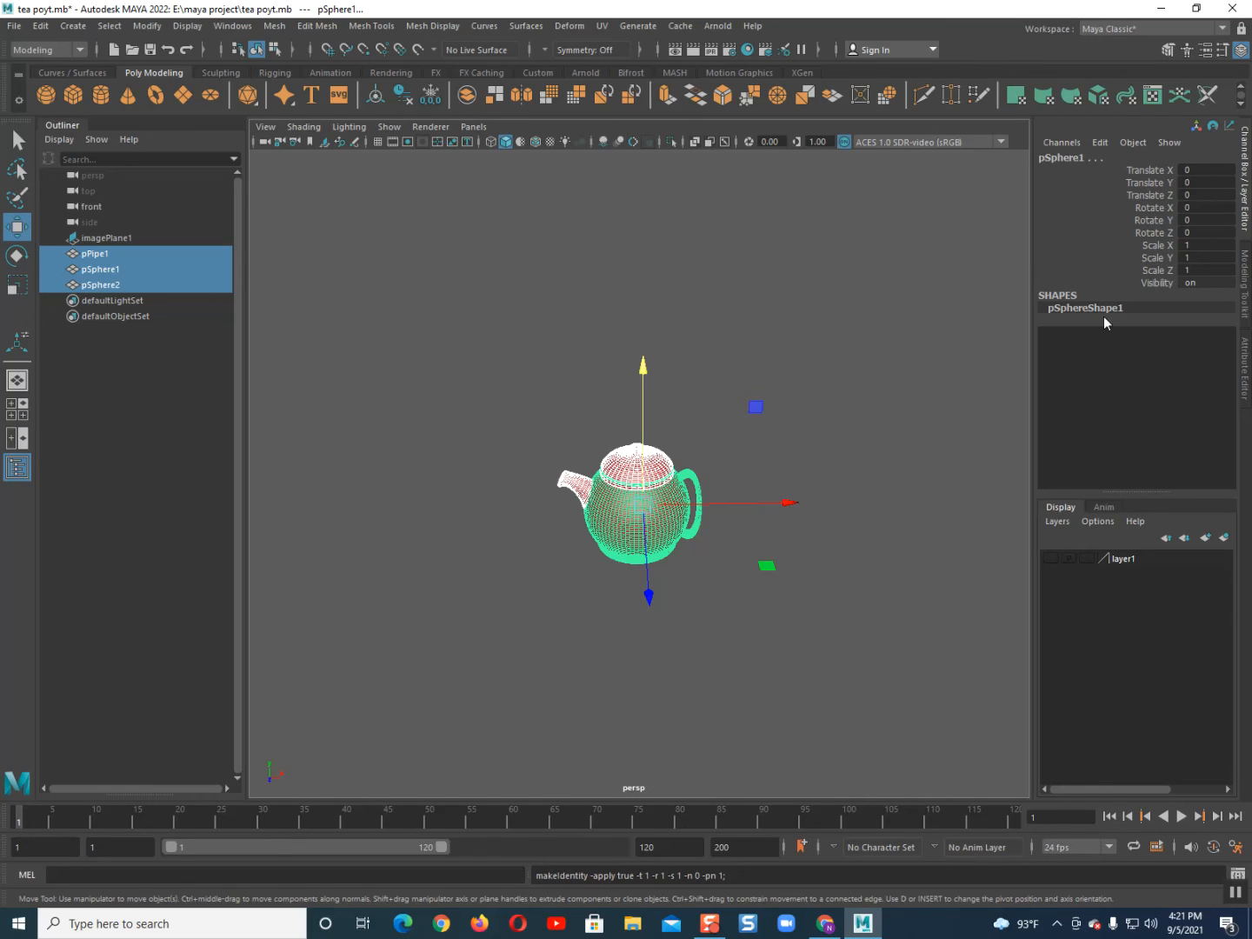
- Delete the reference image plane imagePlane1 and the display layer layer1 from the scene
click(100, 239)
key(Delete)
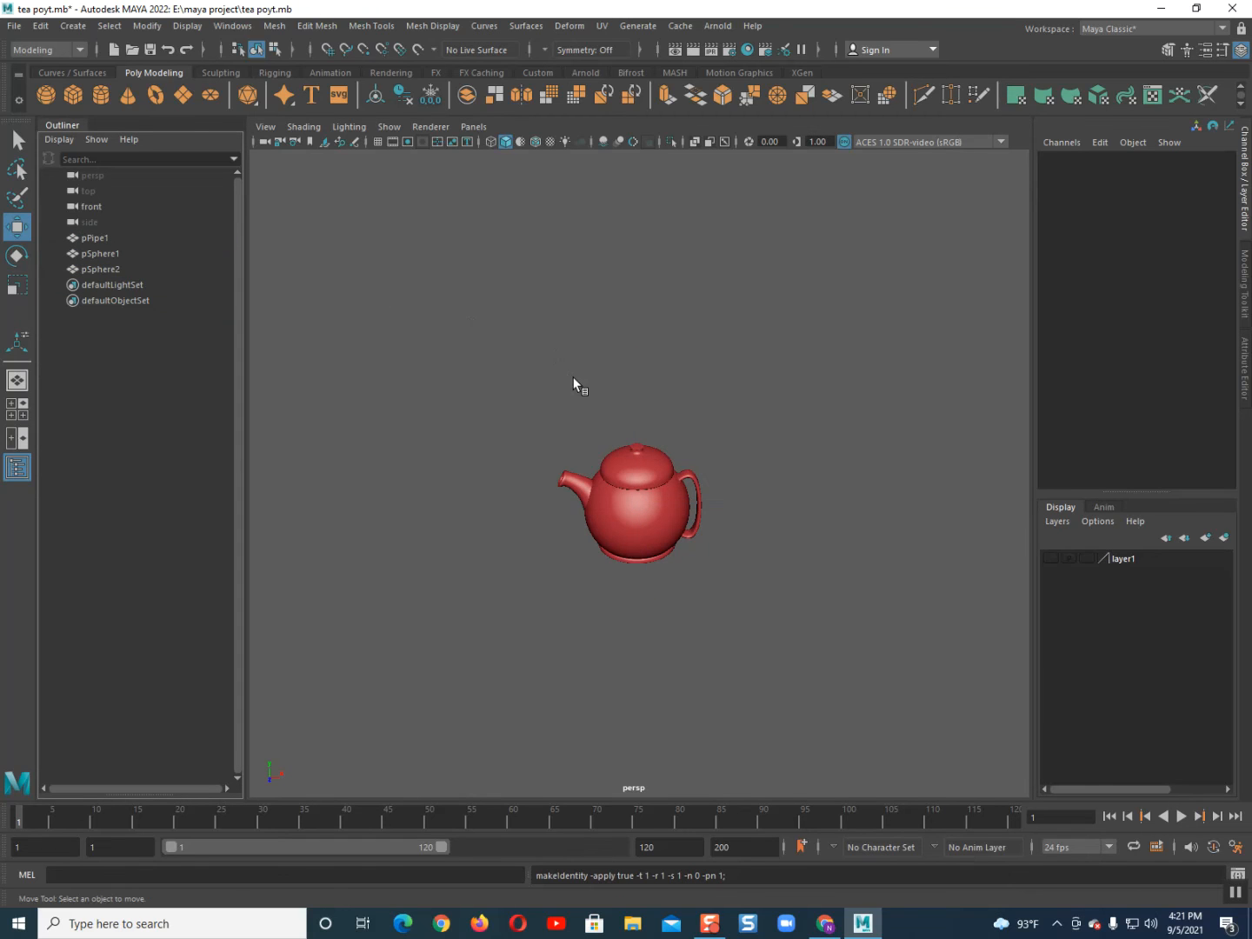
right_click(1125, 566)
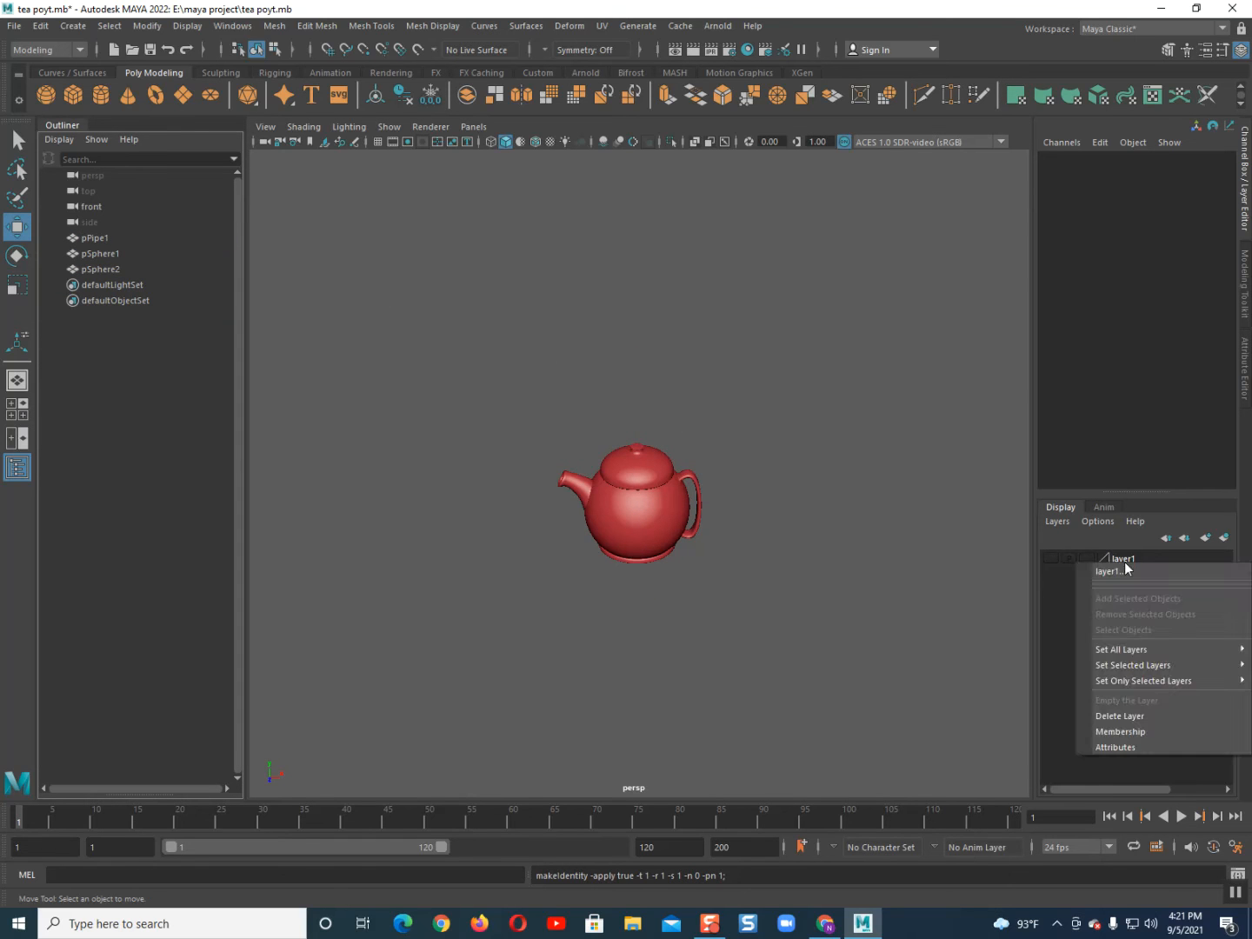
click(1125, 717)
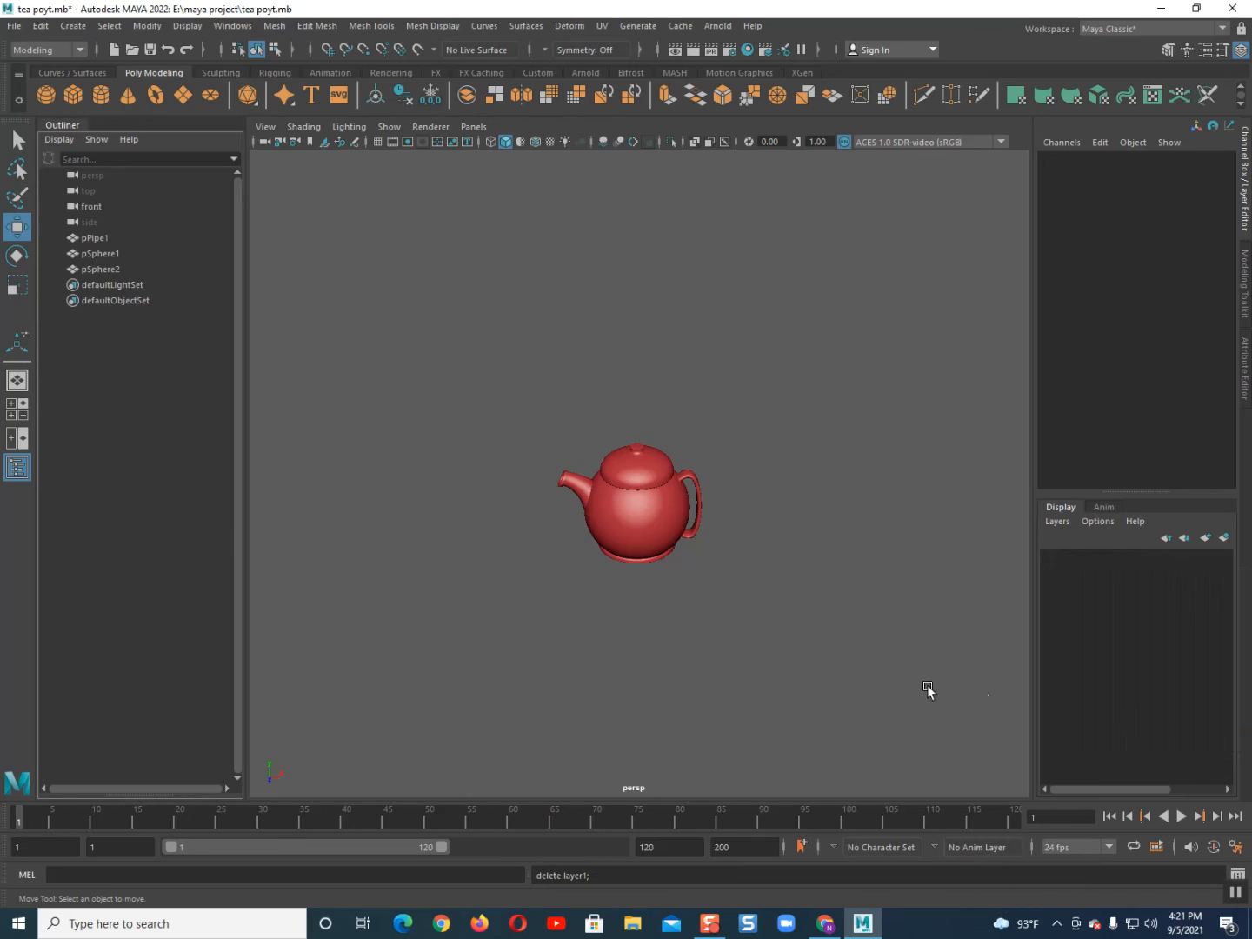
- Hide the Outliner and the Channel Box to enlarge the perspective view of the teapot
scroll(681, 609, up, 3)
click(14, 468)
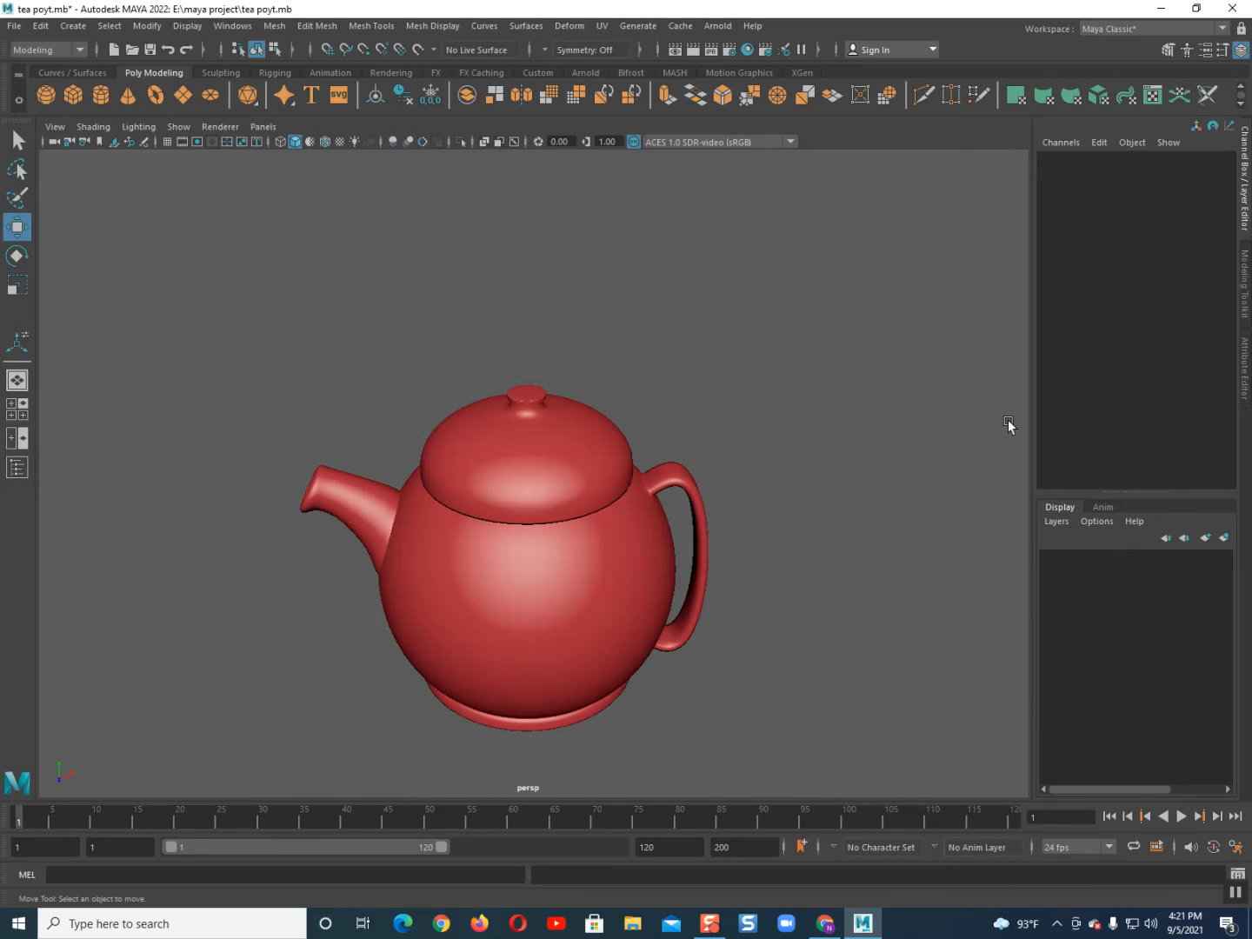
click(1243, 184)
- Check the cleaned-up teapot from several angles and save the scene under its existing file name
scroll(807, 520, down, 1)
alt+drag(771, 566, 804, 527)
scroll(814, 534, up, 2)
alt+middle_drag(783, 567, 1043, 536)
scroll(815, 535, down, 3)
alt+drag(1043, 535, 932, 552)
alt+middle_drag(922, 554, 981, 480)
alt+drag(980, 480, 1066, 508)
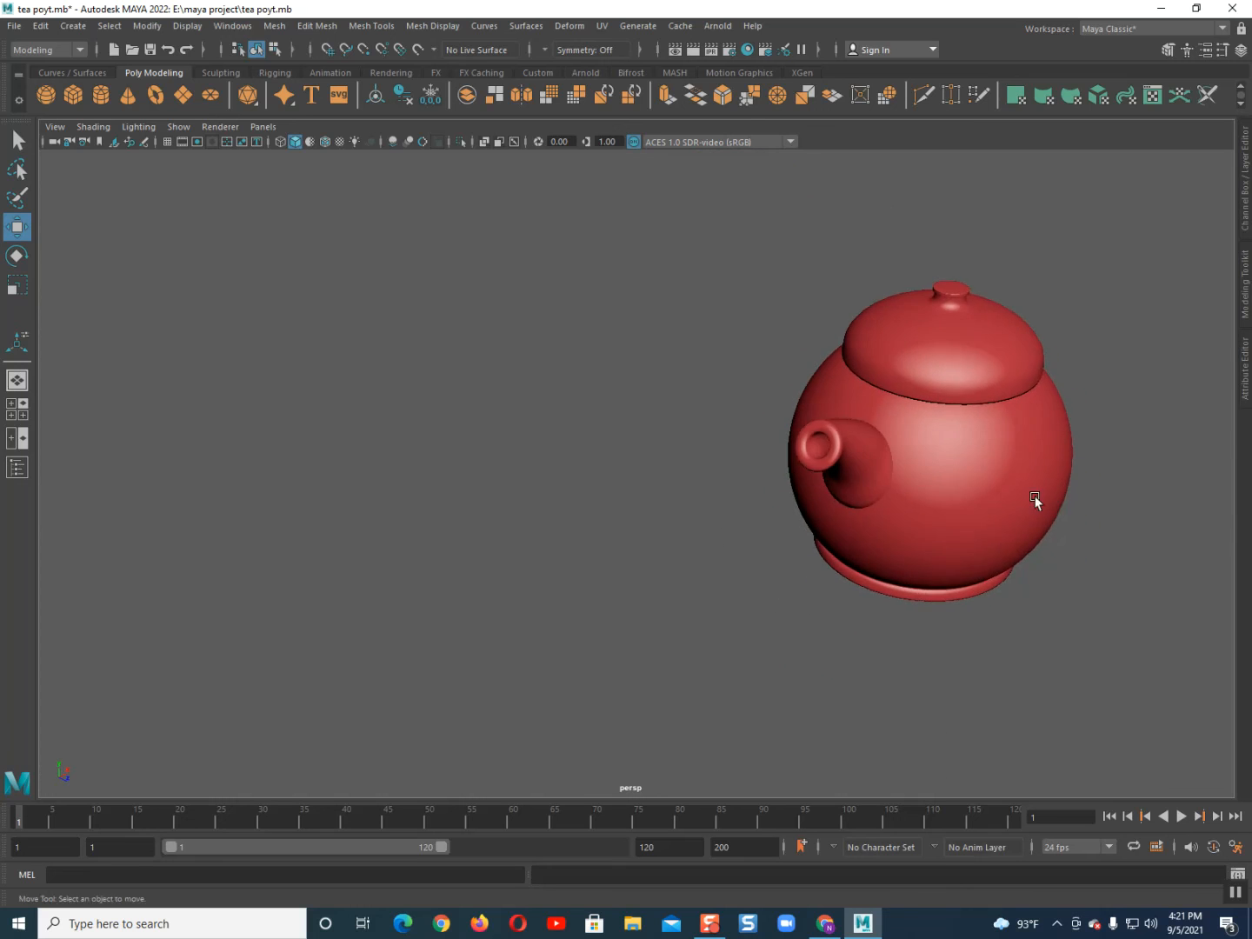
alt+right_drag(1065, 508, 1048, 591)
alt+drag(1048, 591, 957, 514)
key(ctrl+s)
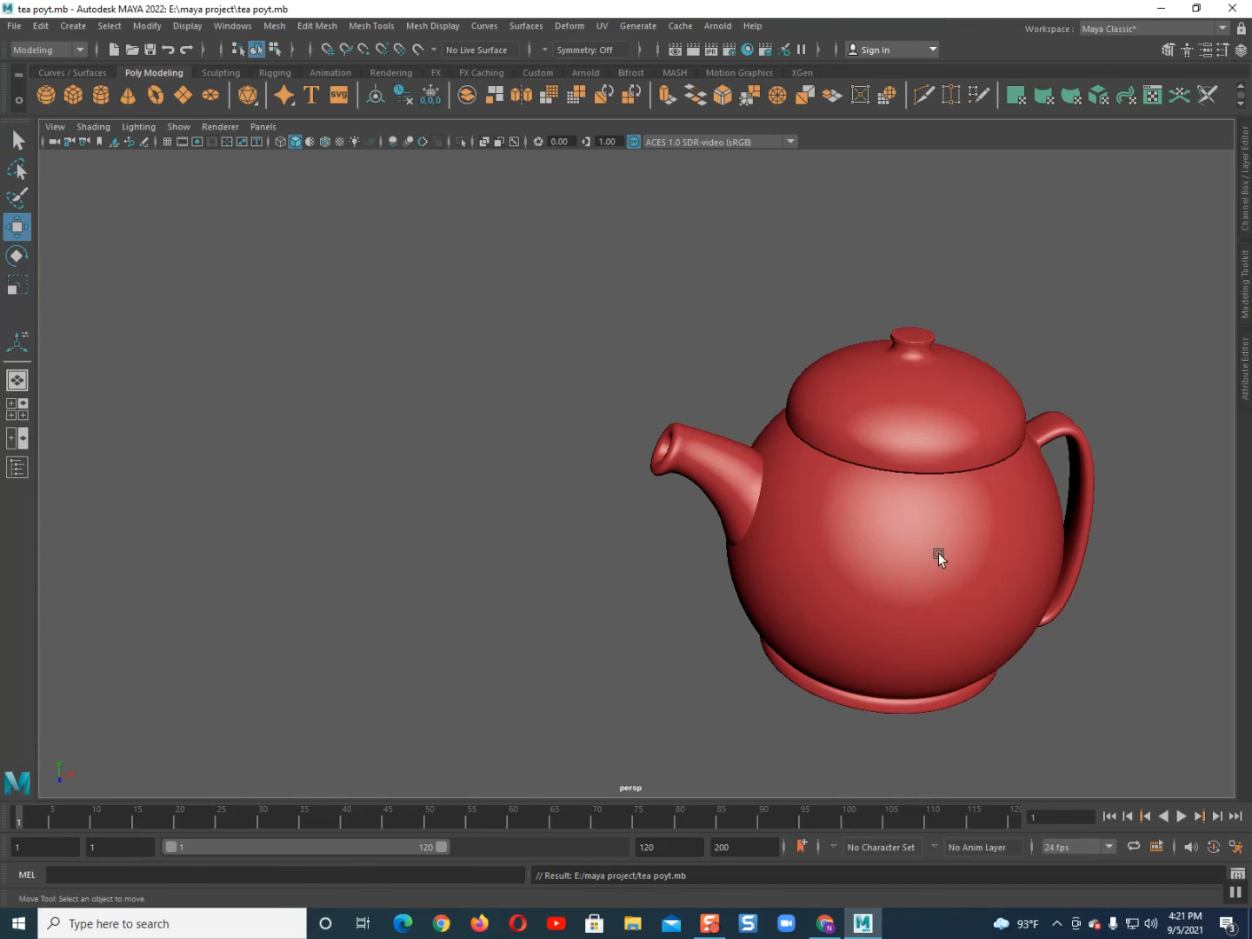
- Examine the finished teapot's spout, lid, handle and base up close from different angles
alt+middle_drag(938, 552, 622, 491)
alt+drag(622, 491, 547, 483)
alt+middle_drag(548, 483, 883, 603)
alt+drag(883, 603, 788, 549)
scroll(786, 551, up, 2)
alt+middle_drag(779, 557, 760, 562)
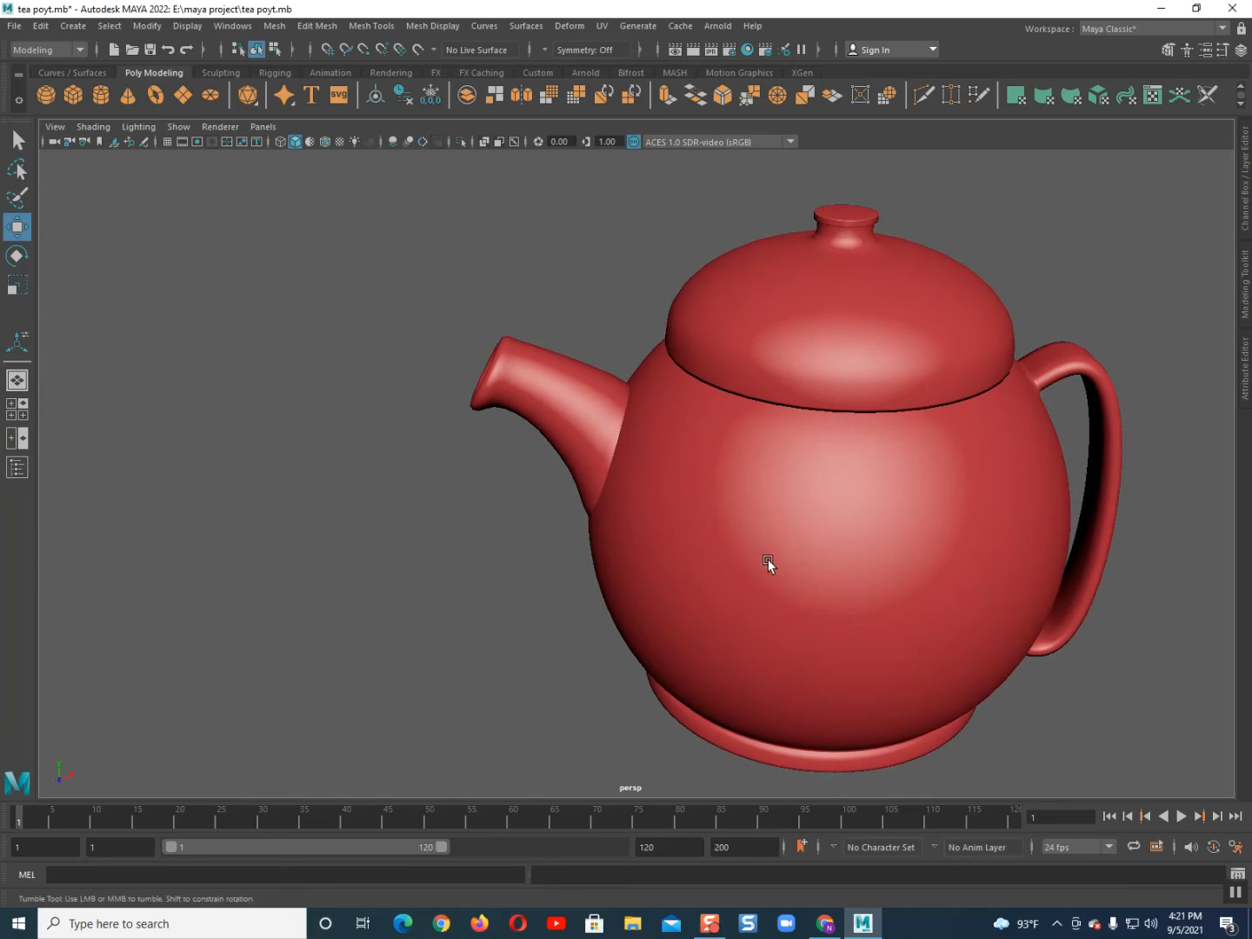
alt+drag(766, 559, 771, 549)
alt+middle_drag(771, 550, 770, 575)
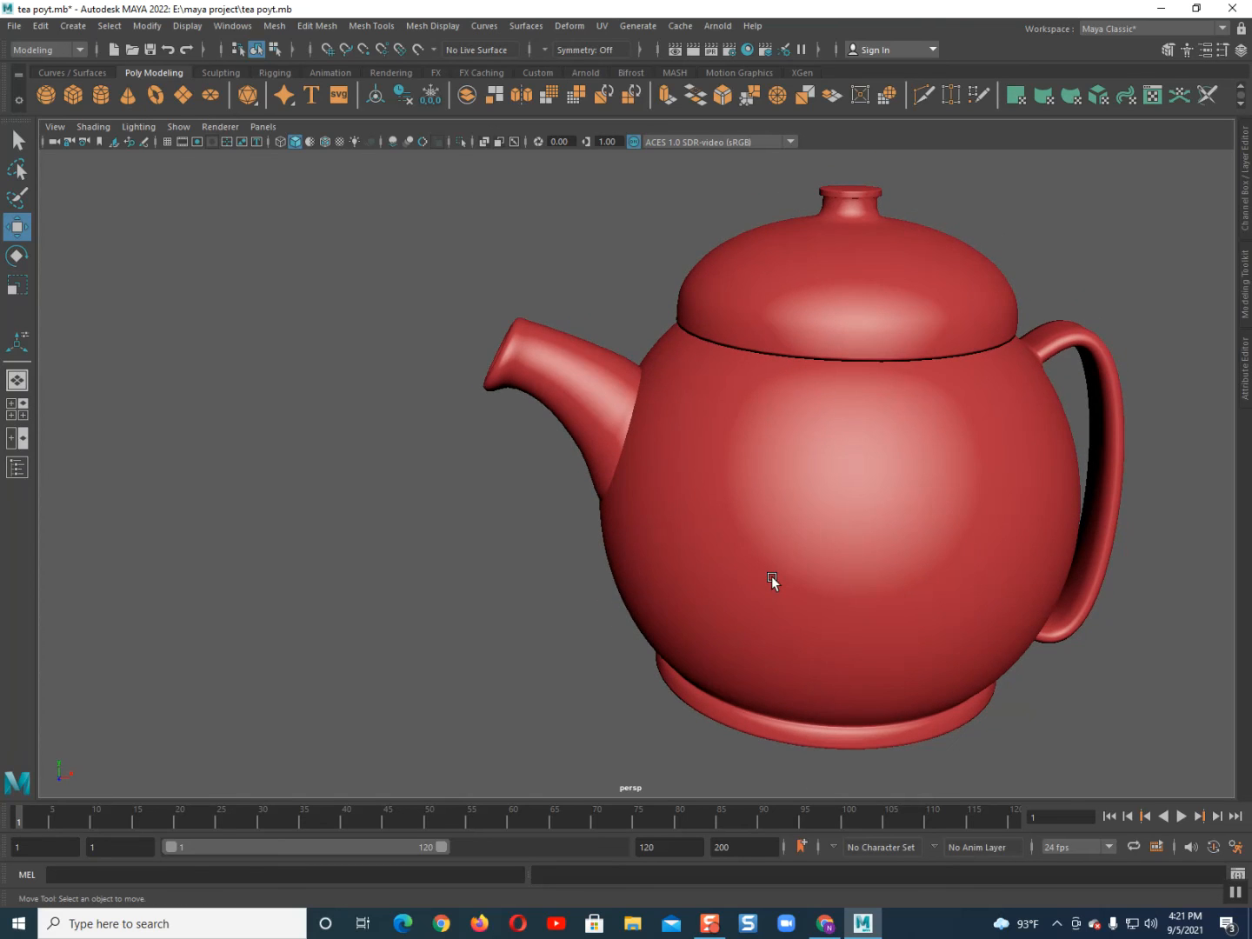